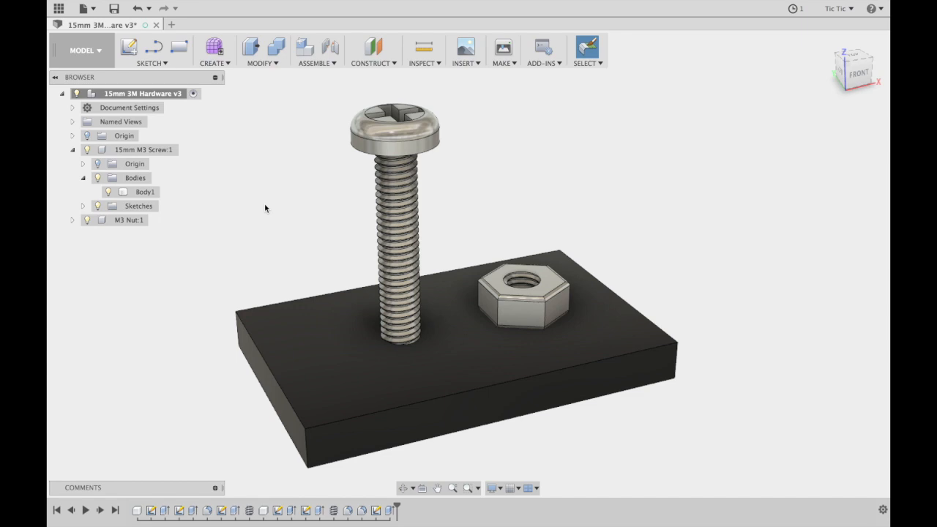
Create a new design and sketch a rectangle about 40 mm wide around the origin on the vertical YZ plane.
{"action": "left_click", "coordinate": [172, 26]}
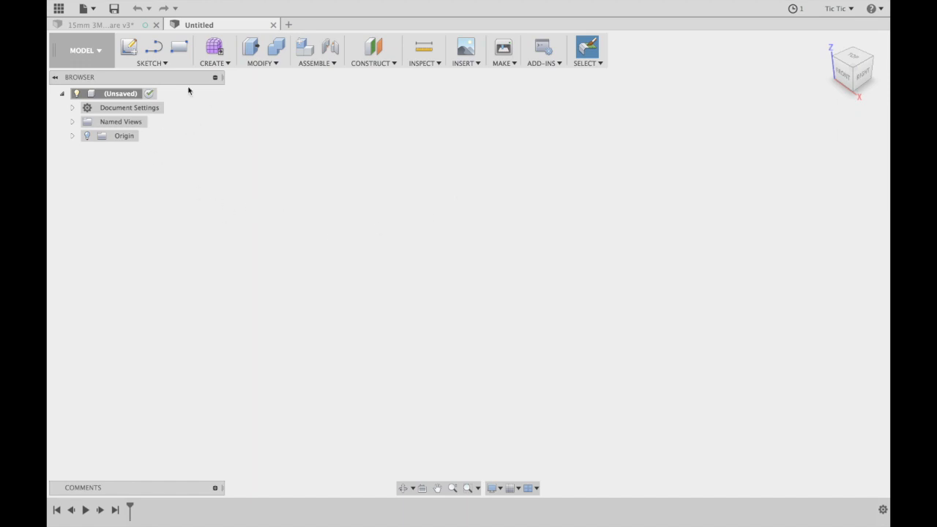
{"action": "left_click", "coordinate": [179, 46]}
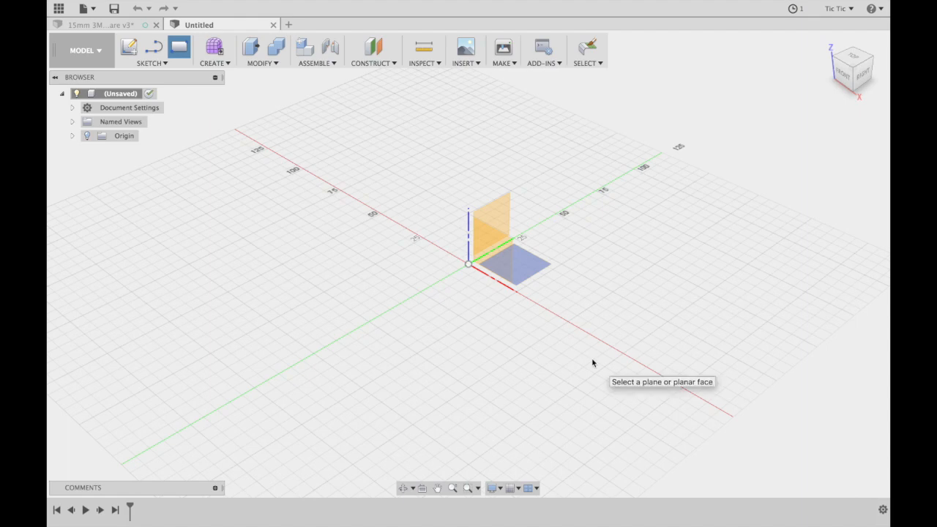
{"action": "left_click", "coordinate": [510, 211]}
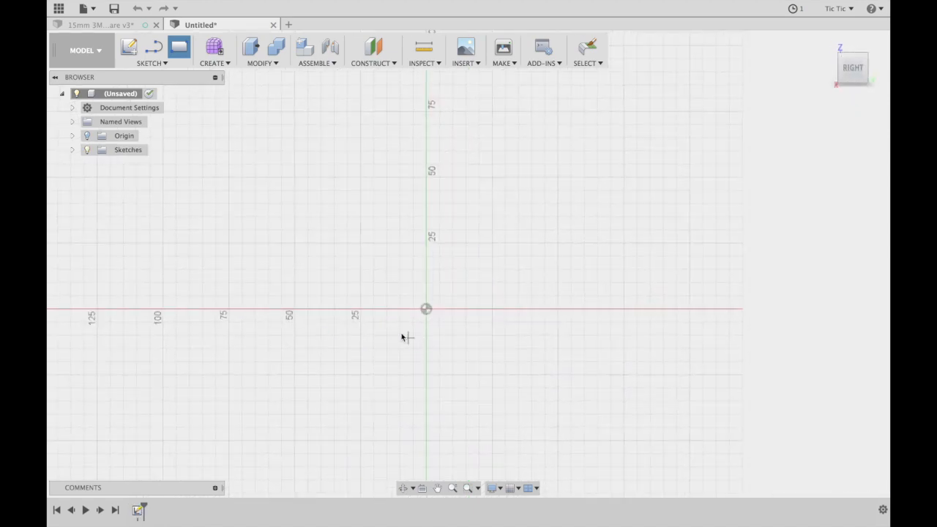
{"action": "left_click", "coordinate": [374, 216]}
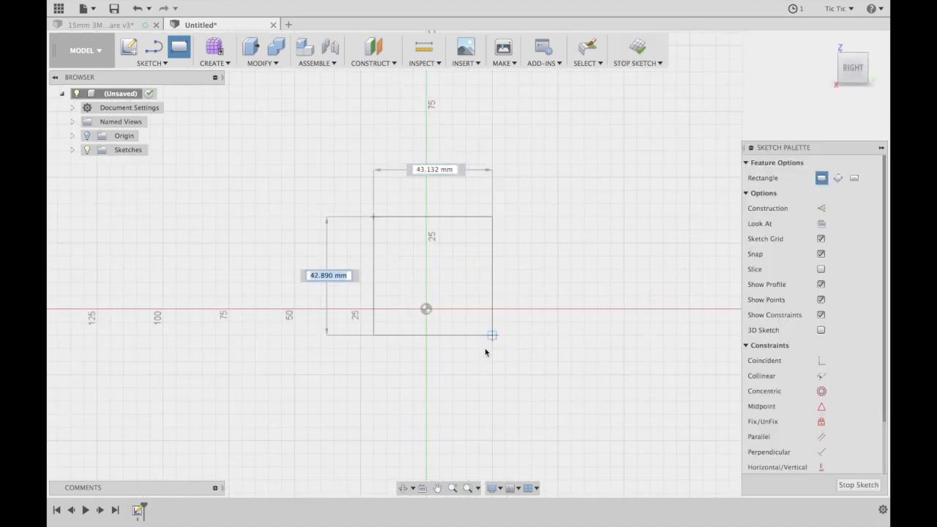
{"action": "left_click", "coordinate": [480, 389]}
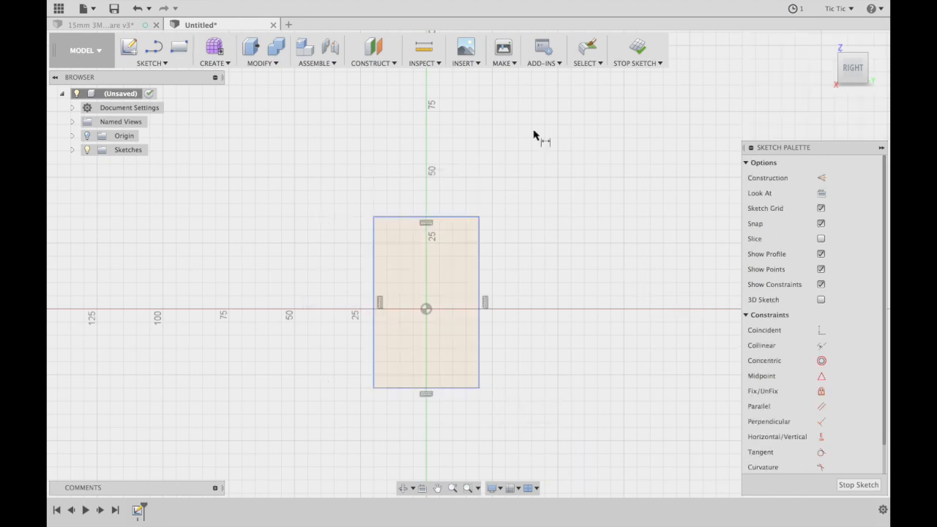
Dimension the rectangle to 60 mm wide and 120 mm high.
{"action": "key", "text": "d"}
{"action": "left_click", "coordinate": [451, 217]}
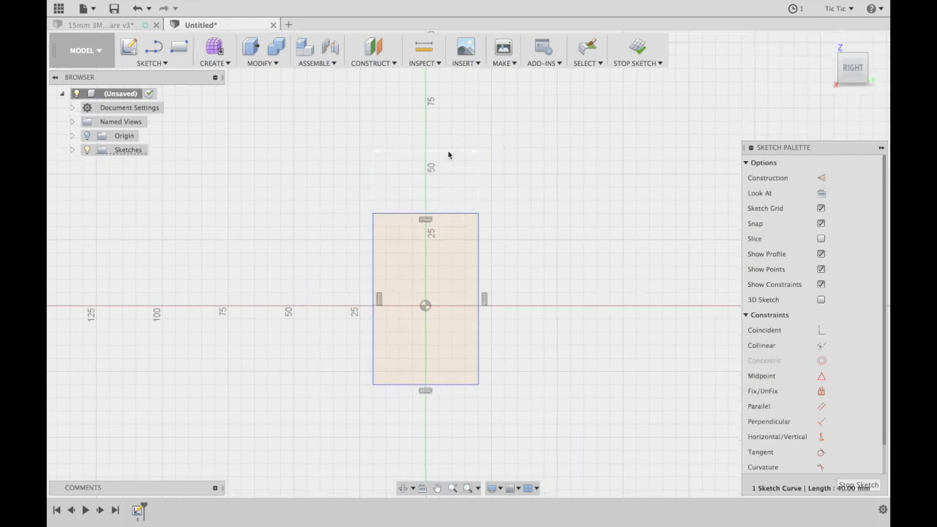
{"action": "left_click", "coordinate": [448, 150]}
{"action": "type", "text": "60"}
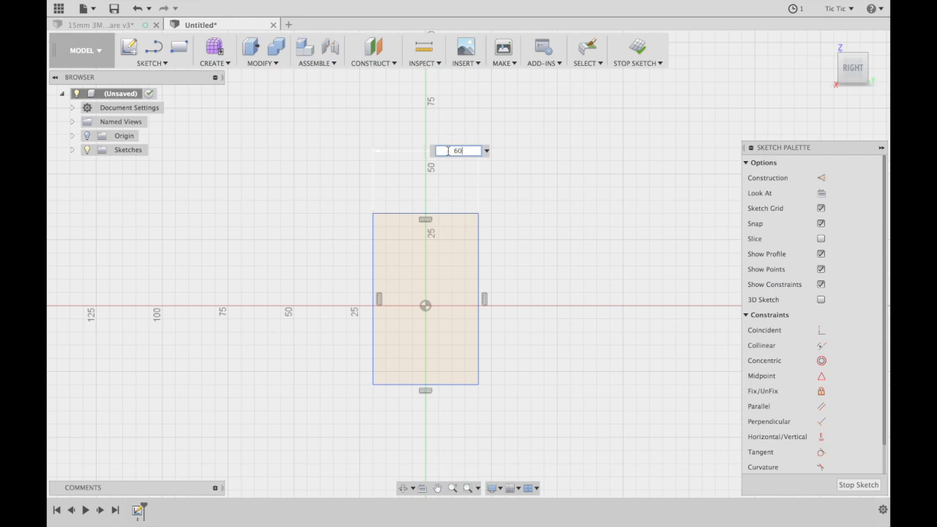
{"action": "key", "text": "Return"}
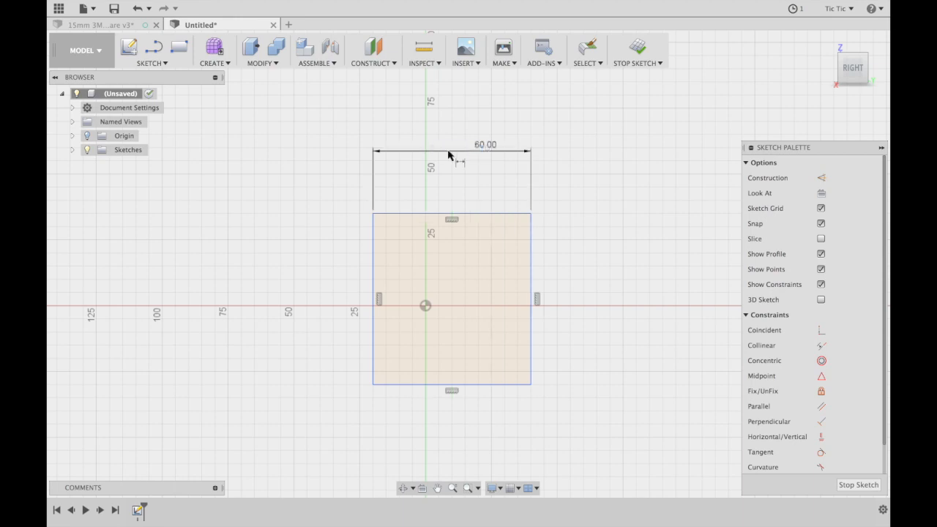
{"action": "left_click", "coordinate": [373, 256]}
{"action": "left_click", "coordinate": [326, 259]}
{"action": "type", "text": "120"}
{"action": "key", "text": "Return"}
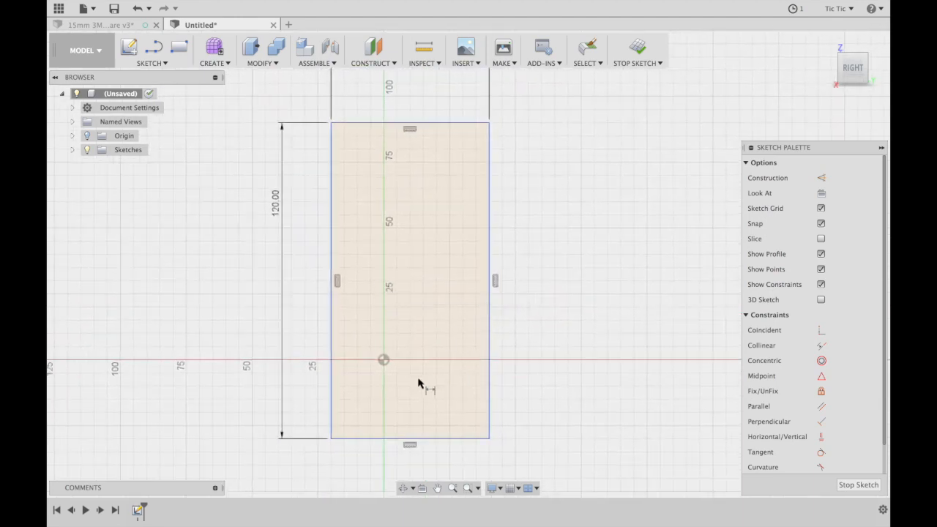
Center the rectangle on the origin by dimensioning its lower corners 30 mm horizontally and 60 mm vertically from the origin.
{"action": "left_click", "coordinate": [383, 361]}
{"action": "left_click", "coordinate": [332, 439]}
{"action": "left_click", "coordinate": [360, 459]}
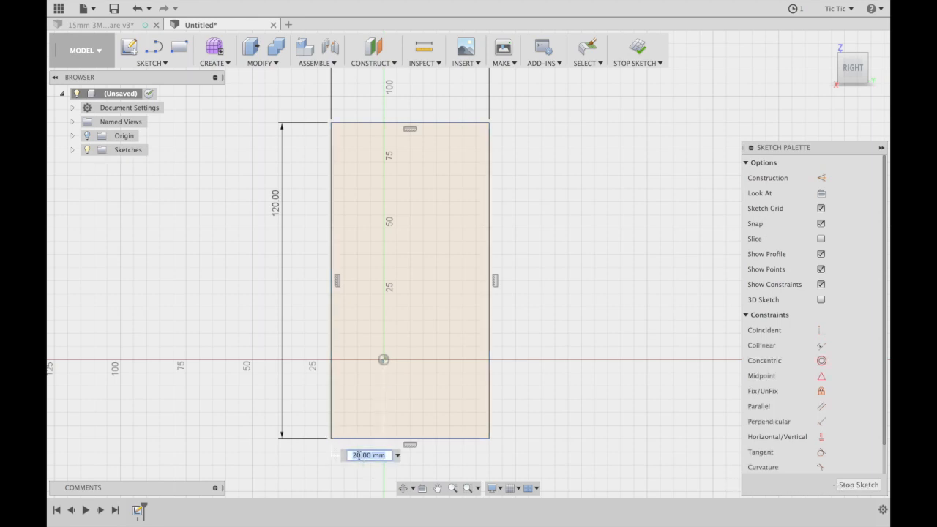
{"action": "type", "text": "30"}
{"action": "key", "text": "Return"}
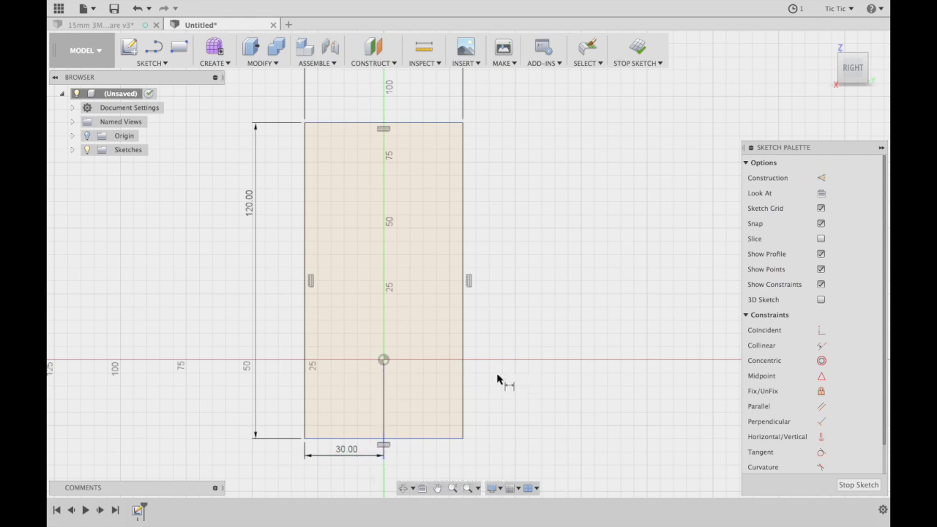
{"action": "left_click", "coordinate": [463, 440]}
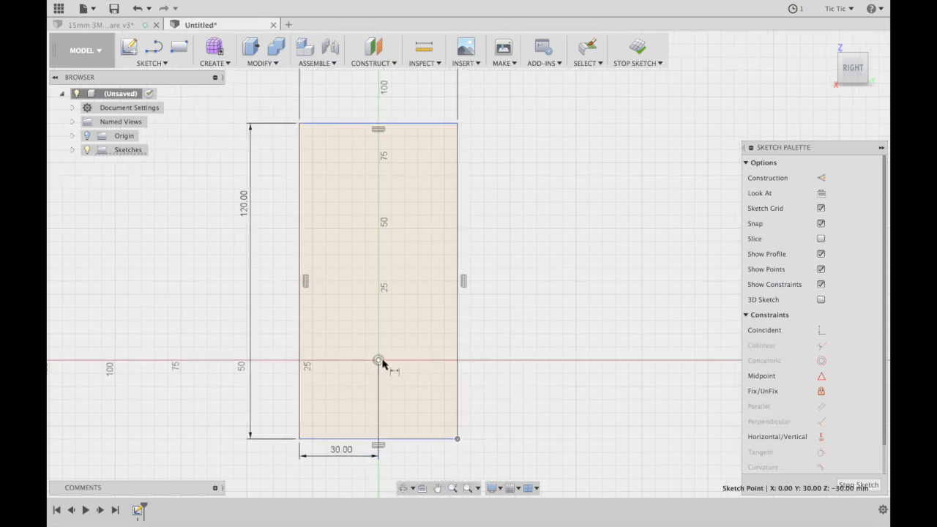
{"action": "left_click", "coordinate": [378, 360]}
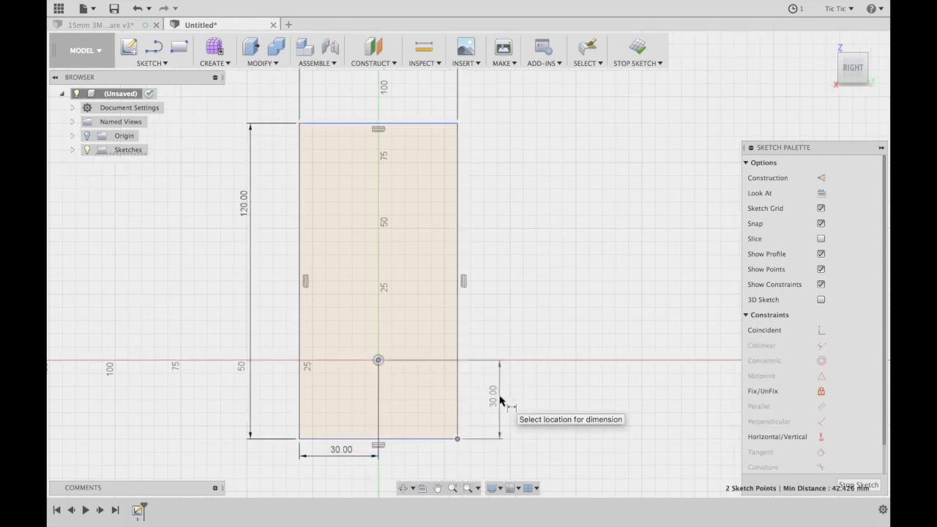
{"action": "left_click", "coordinate": [492, 395]}
{"action": "type", "text": "6"}
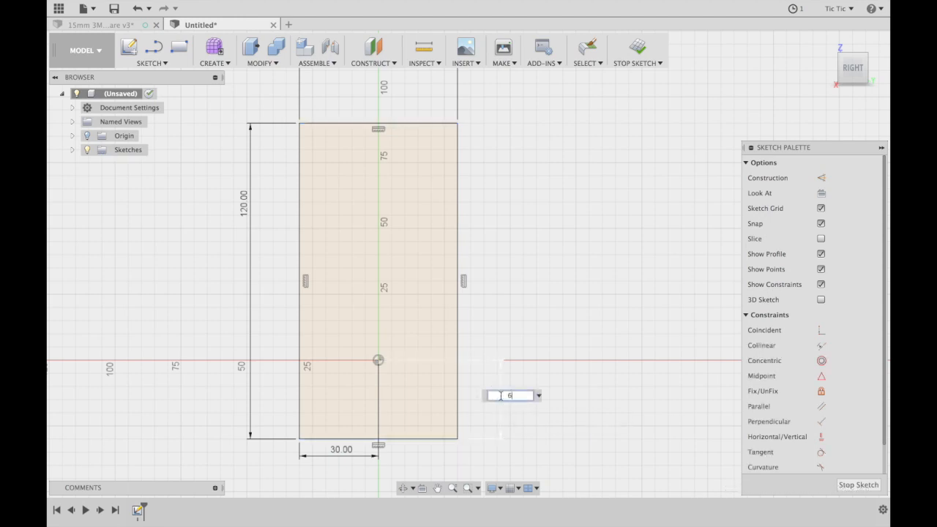
{"action": "type", "text": "0"}
{"action": "key", "text": "Return"}
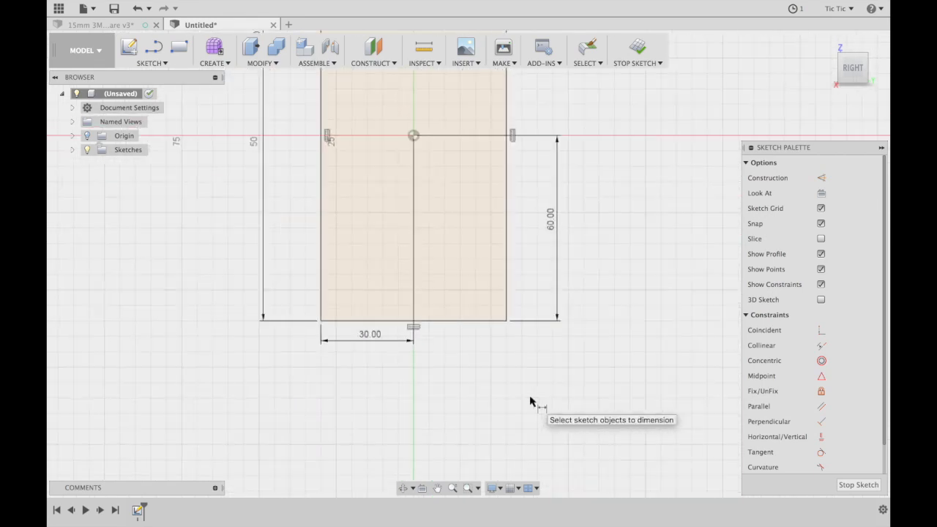
Sketch two 10 mm squares below the rectangle's bottom edge, one flush with each lower corner.
{"action": "key", "text": "r"}
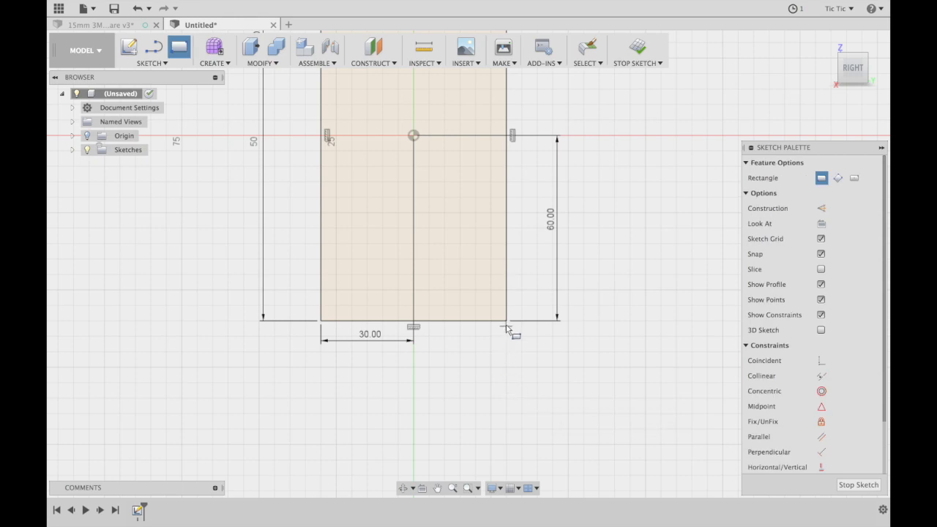
{"action": "left_click", "coordinate": [507, 325]}
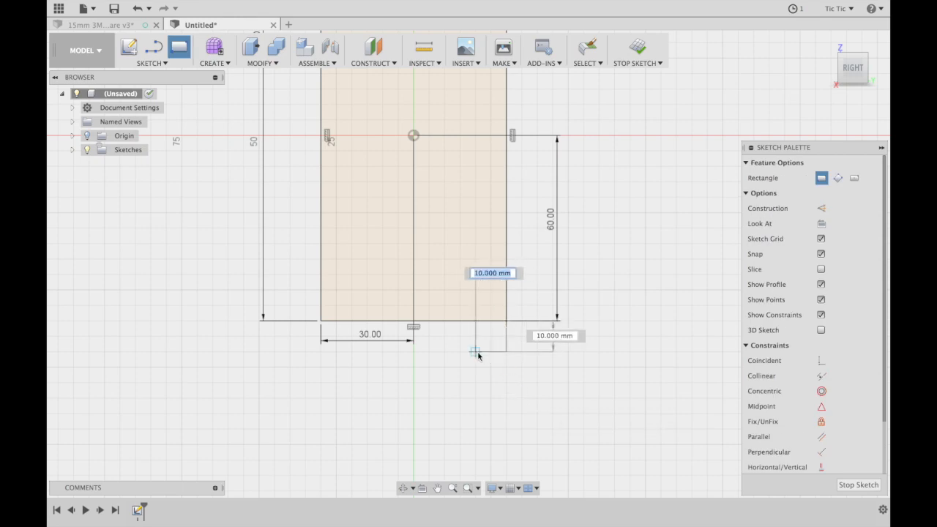
{"action": "left_click", "coordinate": [476, 353]}
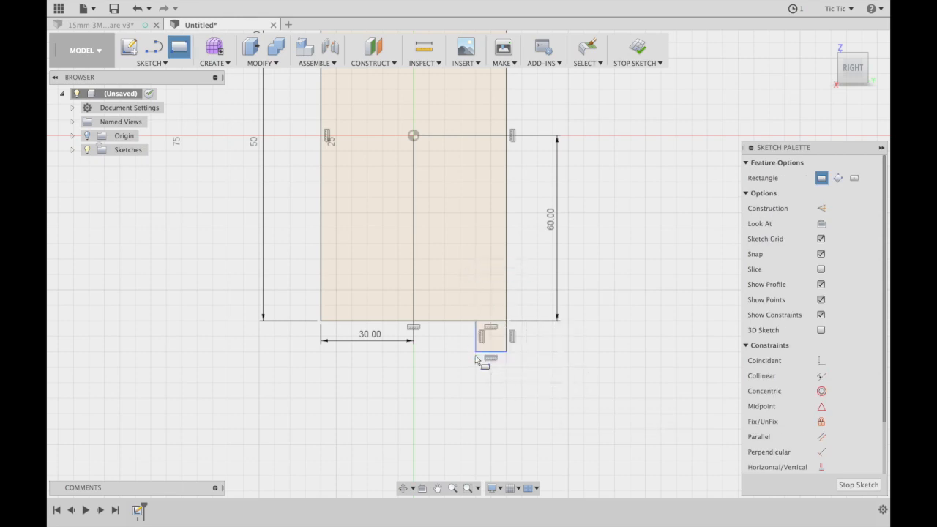
{"action": "left_click", "coordinate": [321, 320]}
{"action": "left_click", "coordinate": [353, 352]}
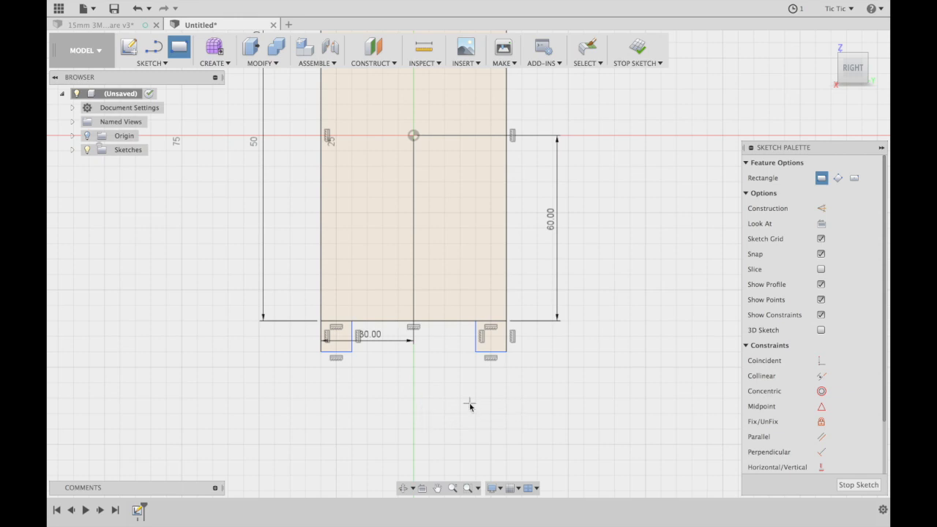
{"action": "key", "text": "Escape"}
Trim the lines between the rectangle and the two small squares so they form one profile with two legs.
{"action": "left_click", "coordinate": [494, 322]}
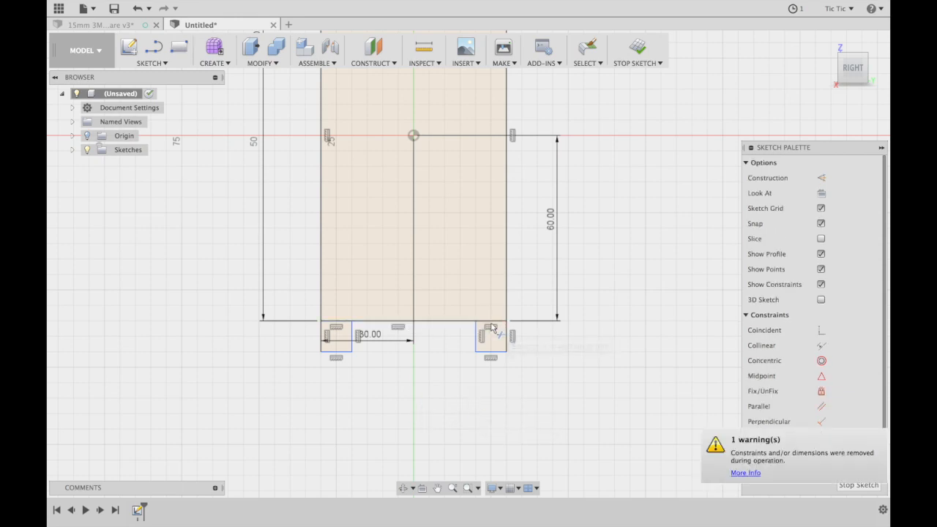
{"action": "left_click", "coordinate": [341, 321]}
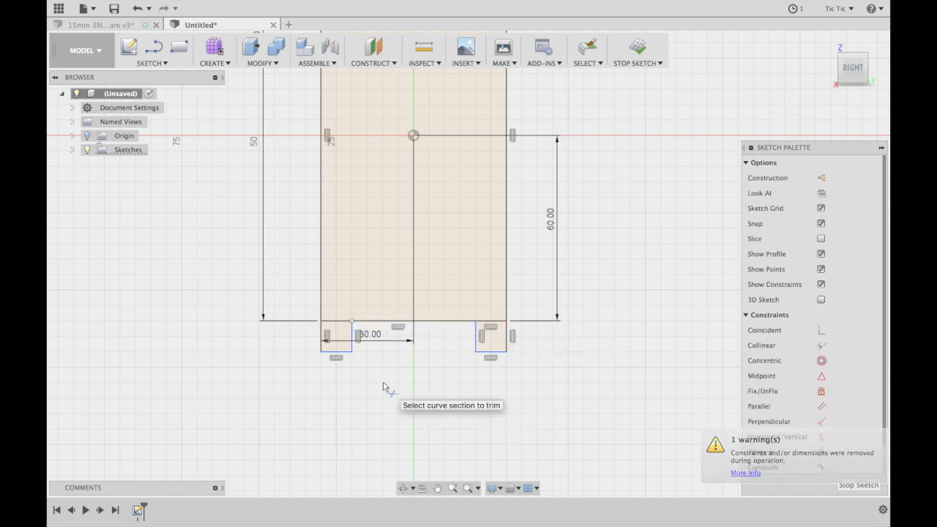
{"action": "left_click", "coordinate": [334, 321]}
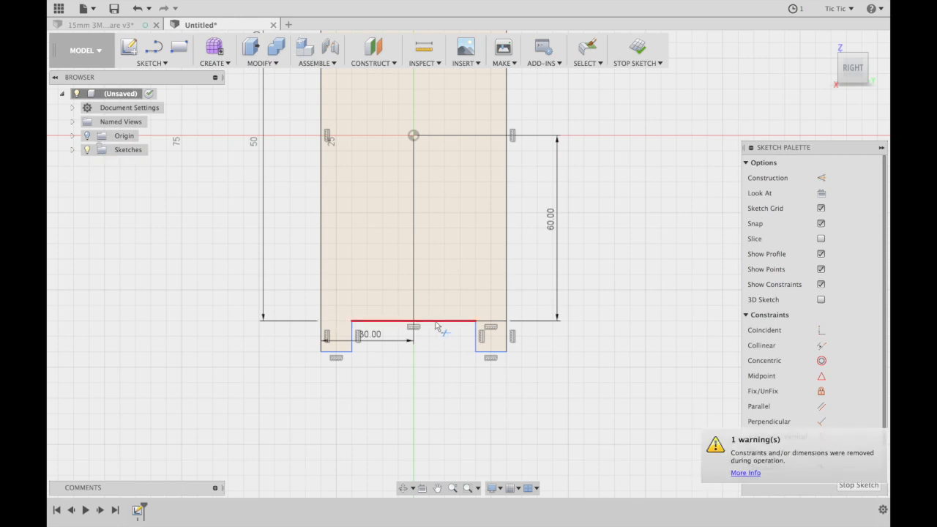
{"action": "left_click", "coordinate": [490, 321]}
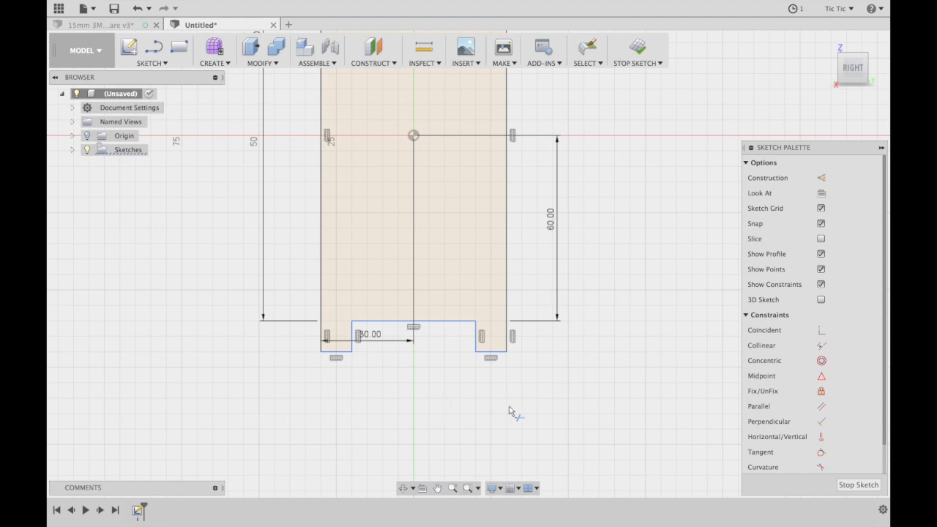
Dimension the right leg's height and width at 10 mm each.
{"action": "key", "text": "d"}
{"action": "left_click", "coordinate": [477, 335]}
{"action": "left_click", "coordinate": [565, 339]}
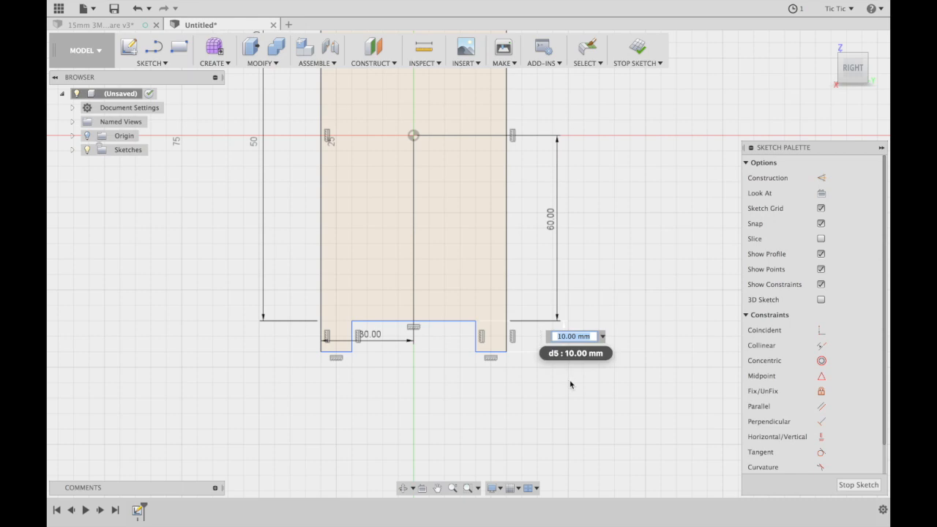
{"action": "key", "text": "Return"}
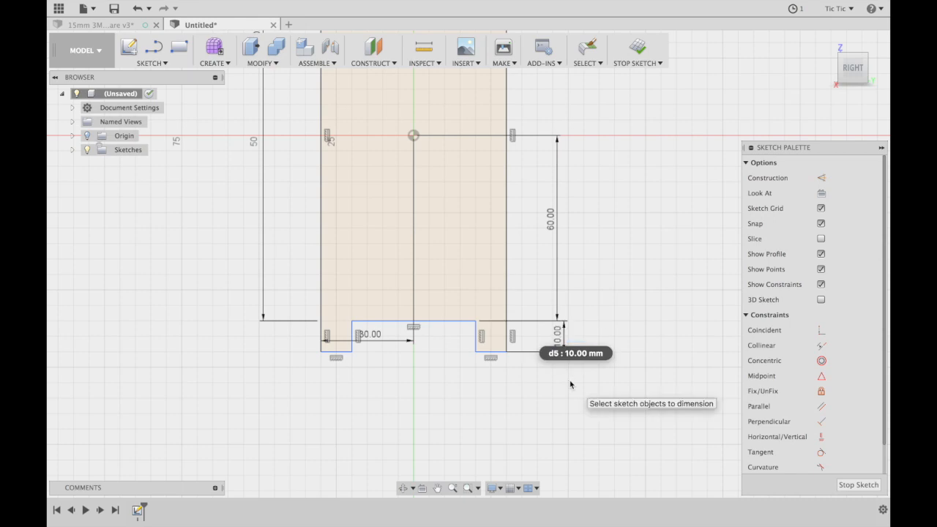
{"action": "left_click", "coordinate": [489, 355]}
{"action": "left_click", "coordinate": [489, 402]}
{"action": "key", "text": "Return"}
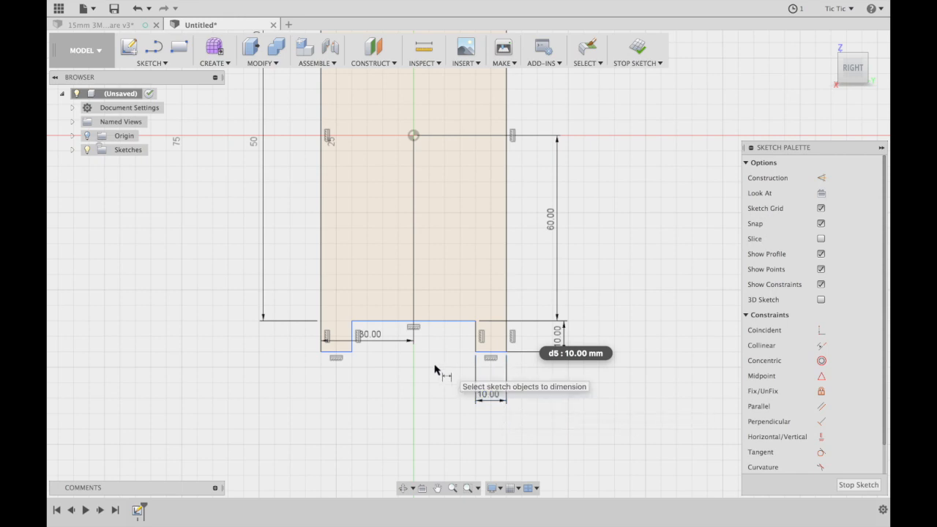
Dimension the left leg's width and height at 10 mm each.
{"action": "left_click", "coordinate": [337, 358]}
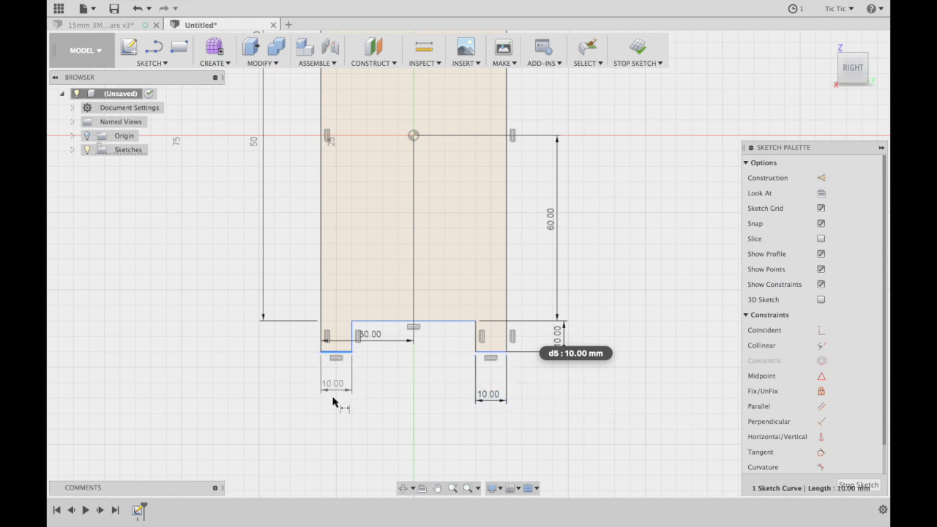
{"action": "left_click", "coordinate": [333, 399]}
{"action": "key", "text": "Return"}
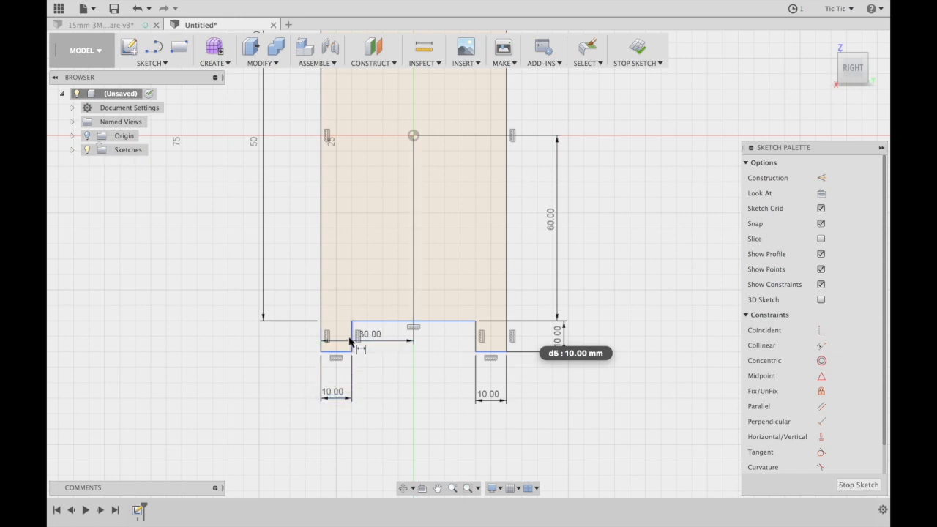
{"action": "left_click", "coordinate": [352, 340]}
{"action": "left_click", "coordinate": [259, 345]}
{"action": "key", "text": "Return"}
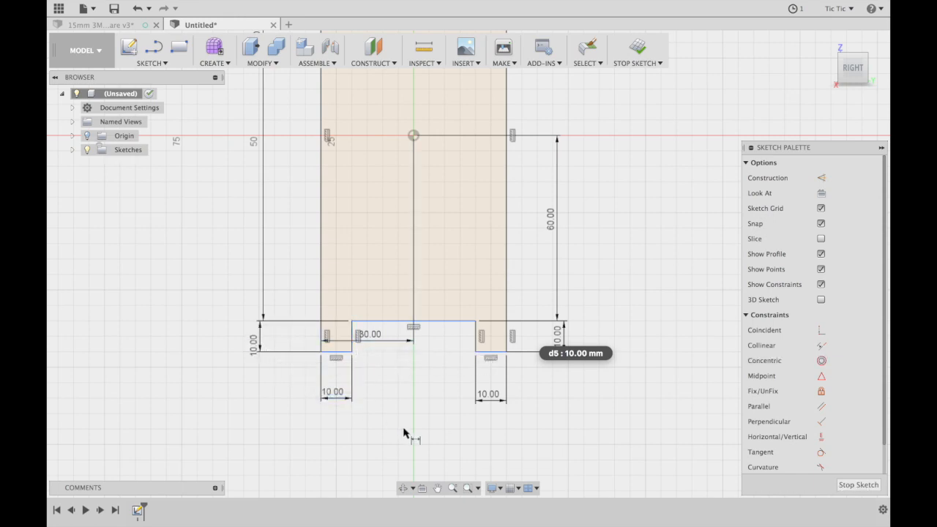
Round the inner corner between the left leg and the bottom edge with a 5 mm sketch fillet.
{"action": "left_click", "coordinate": [162, 64]}
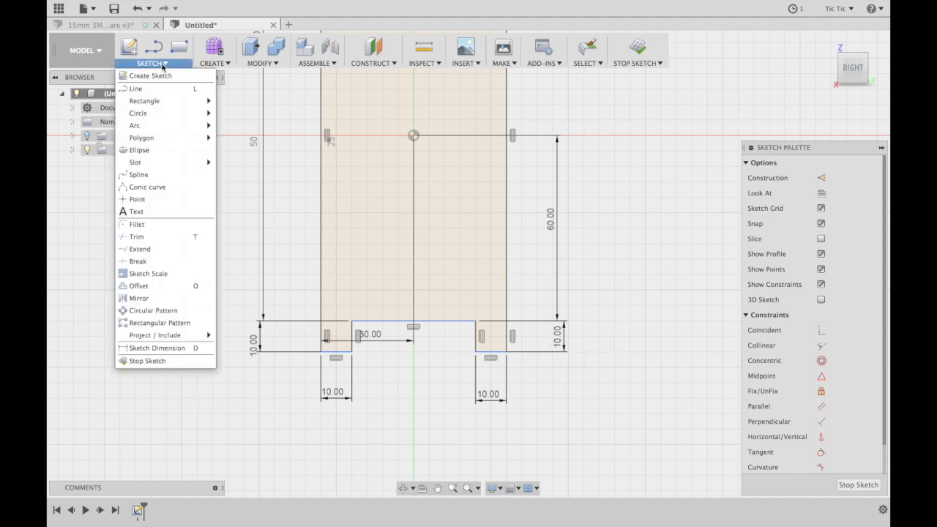
{"action": "left_click", "coordinate": [138, 226]}
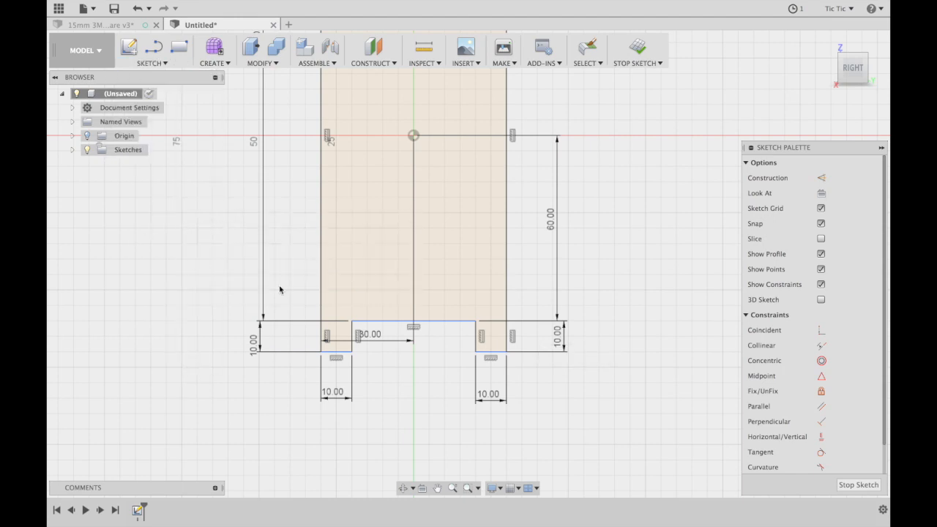
{"action": "left_click", "coordinate": [351, 322]}
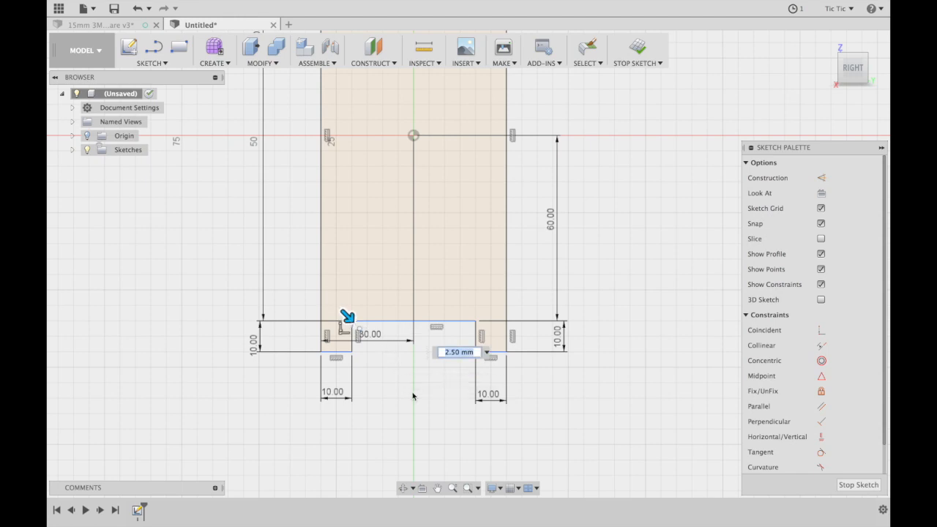
{"action": "type", "text": "5"}
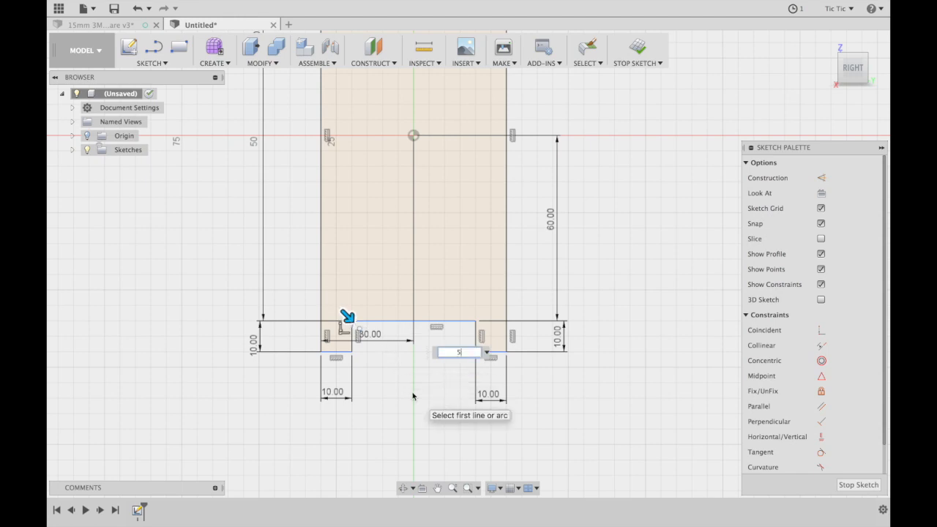
{"action": "key", "text": "Return"}
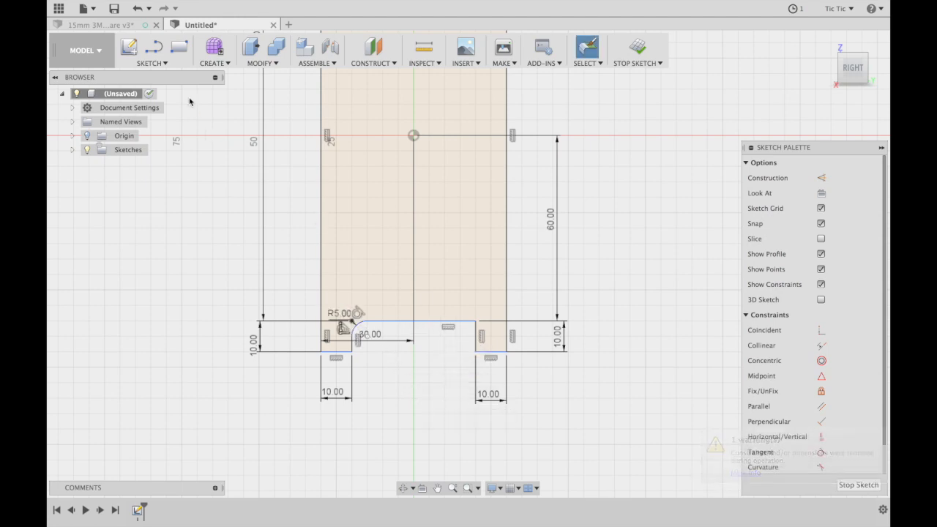
Round the inner corner between the right leg and the bottom edge with a 5 mm sketch fillet.
{"action": "left_click", "coordinate": [151, 63]}
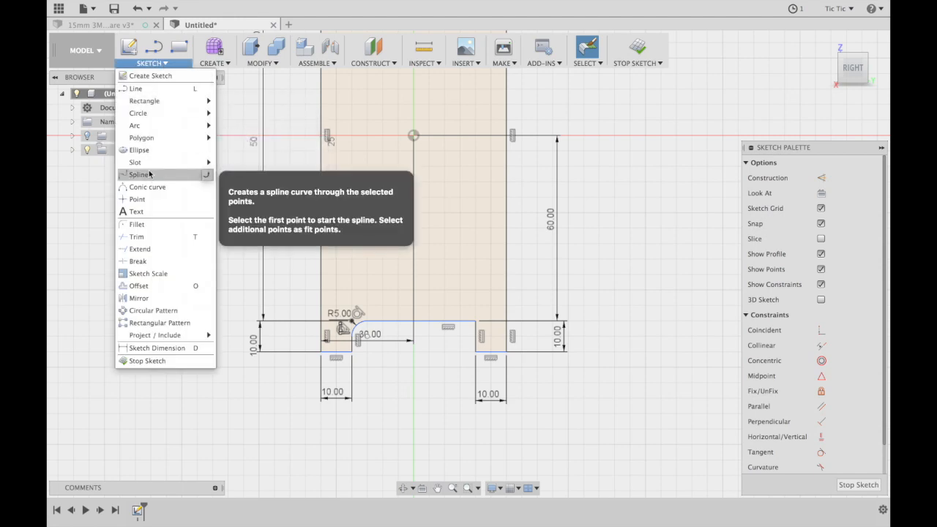
{"action": "left_click", "coordinate": [134, 226]}
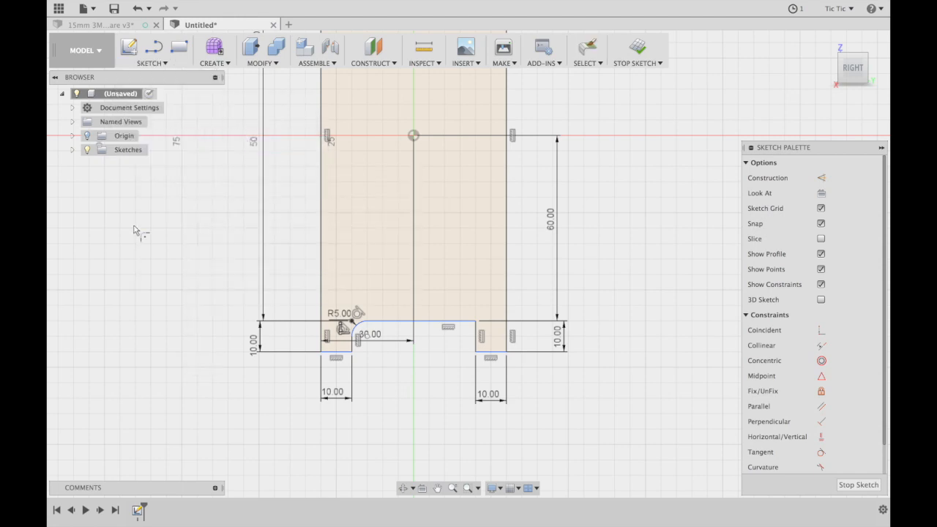
{"action": "left_click", "coordinate": [475, 323]}
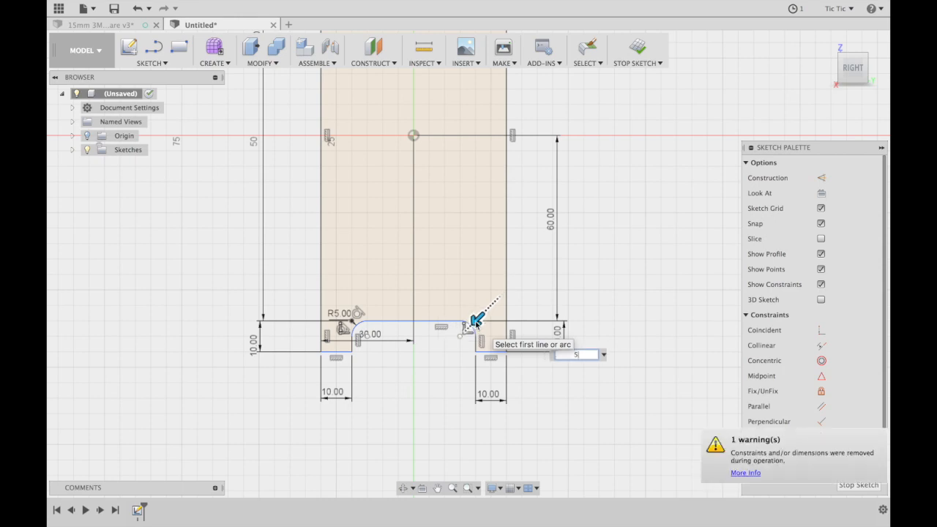
{"action": "key", "text": "Return"}
{"action": "scroll", "coordinate": [659, 230], "scroll_direction": "up", "scroll_amount": 5}
{"action": "scroll", "coordinate": [659, 230], "scroll_direction": "down", "scroll_amount": 2}
{"action": "scroll", "coordinate": [659, 230], "scroll_direction": "up", "scroll_amount": 1}
{"action": "scroll", "coordinate": [659, 230], "scroll_direction": "down", "scroll_amount": 3}
{"action": "scroll", "coordinate": [659, 230], "scroll_direction": "up", "scroll_amount": 4}
{"action": "scroll", "coordinate": [658, 230], "scroll_direction": "down", "scroll_amount": 4}
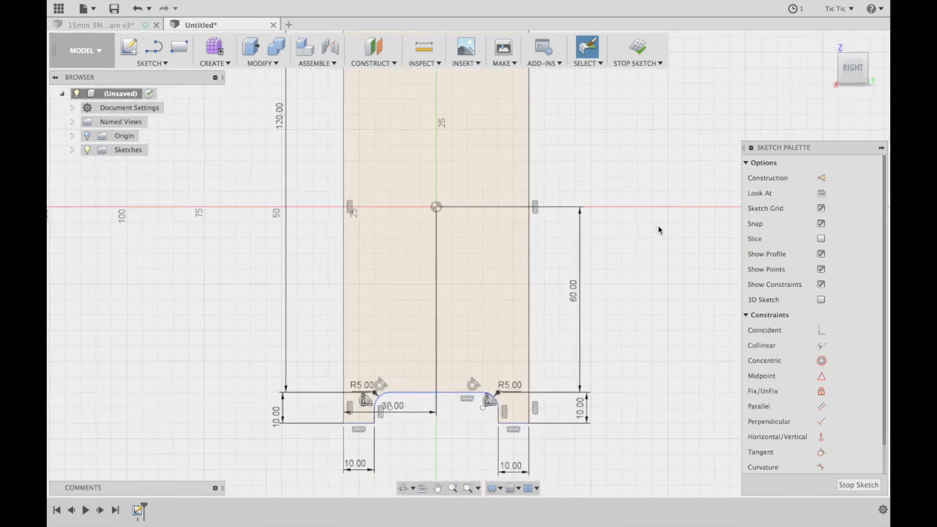
{"action": "scroll", "coordinate": [658, 230], "scroll_direction": "up", "scroll_amount": 2}
{"action": "scroll", "coordinate": [658, 230], "scroll_direction": "up", "scroll_amount": 1}
{"action": "scroll", "coordinate": [659, 230], "scroll_direction": "down", "scroll_amount": 3}
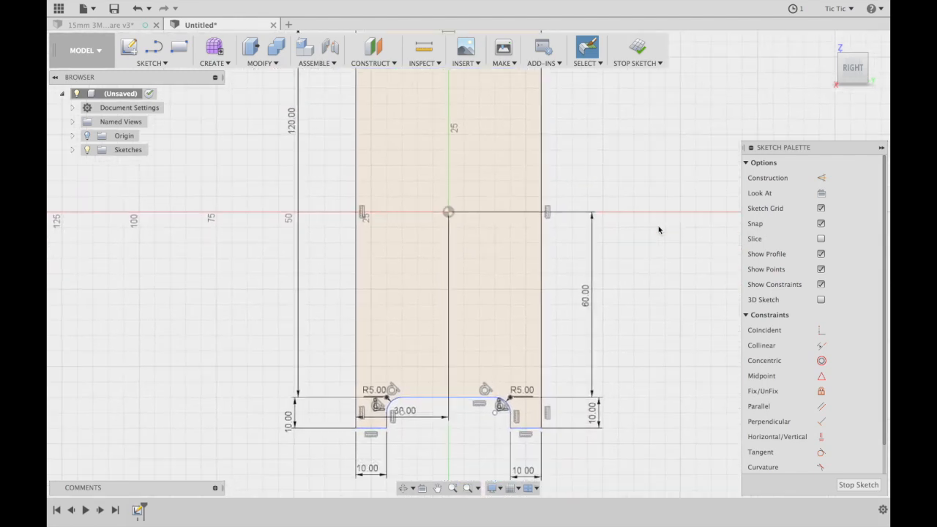
{"action": "scroll", "coordinate": [632, 328], "scroll_direction": "up", "scroll_amount": 3}
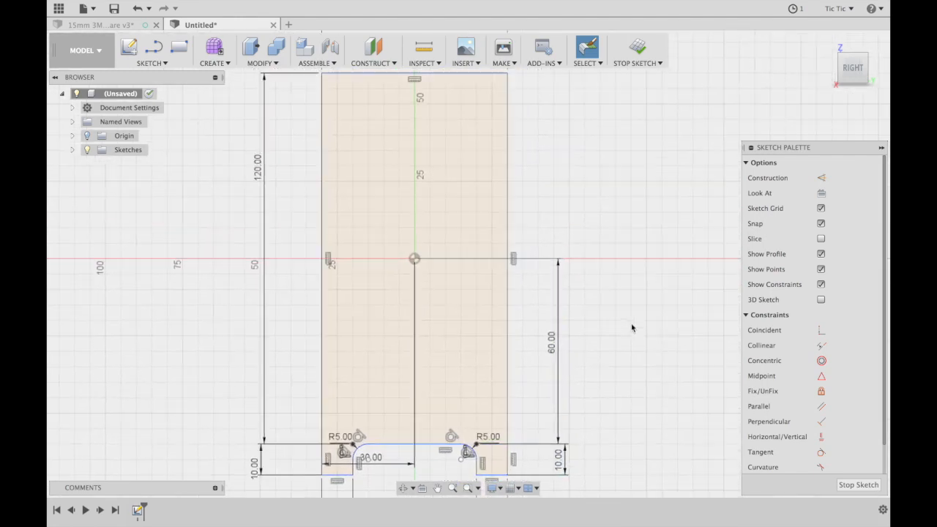
Finish the sketch and extrude the two-legged profile 3 mm as a new body.
{"action": "left_click", "coordinate": [646, 55]}
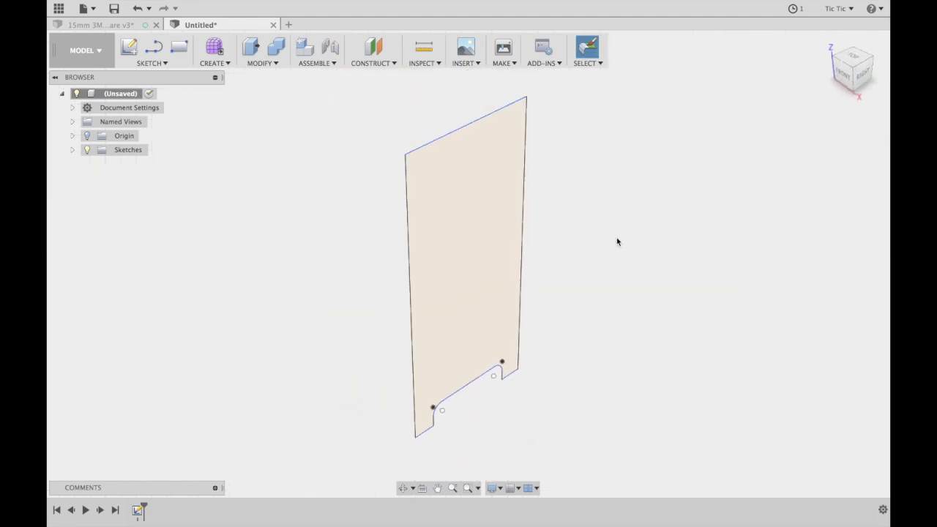
{"action": "key", "text": "e"}
{"action": "left_click", "coordinate": [490, 249]}
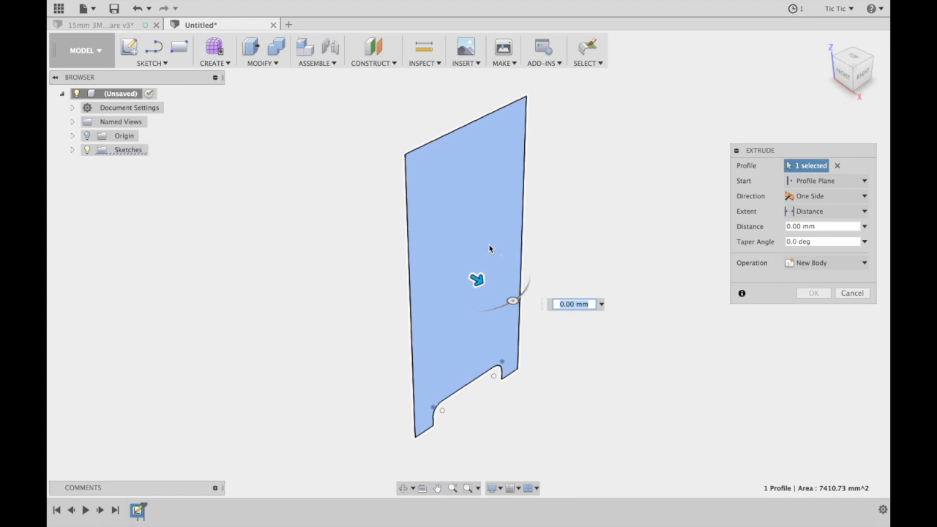
{"action": "type", "text": "3"}
{"action": "key", "text": "Return"}
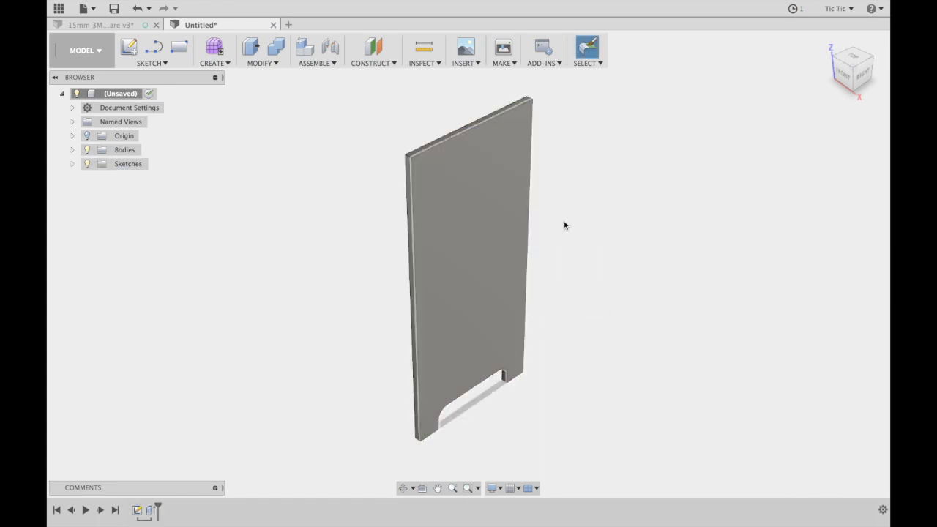
Apply the Plastic - Glossy (Black) appearance to the extruded panel body.
{"action": "left_click", "coordinate": [842, 75]}
{"action": "left_click_drag", "start_coordinate": [57, 72], "coordinate": [889, 74]}
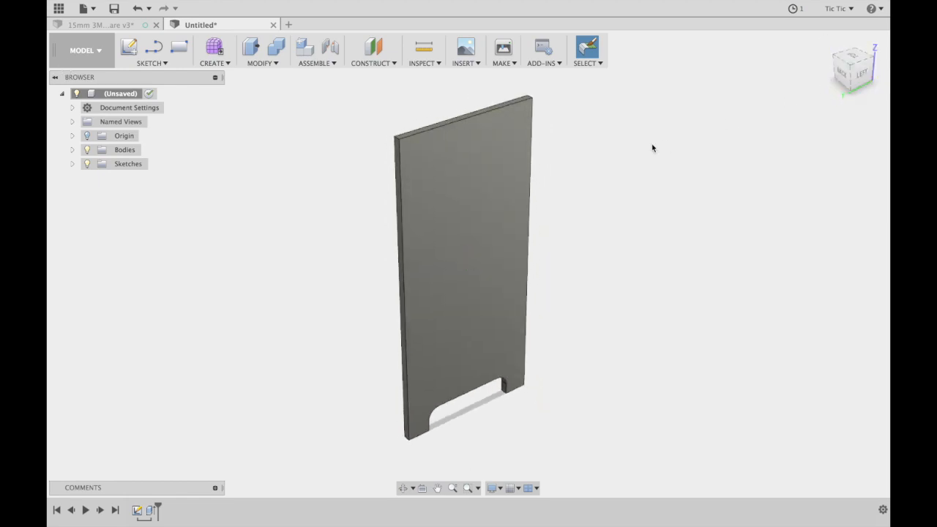
{"action": "key", "text": "a"}
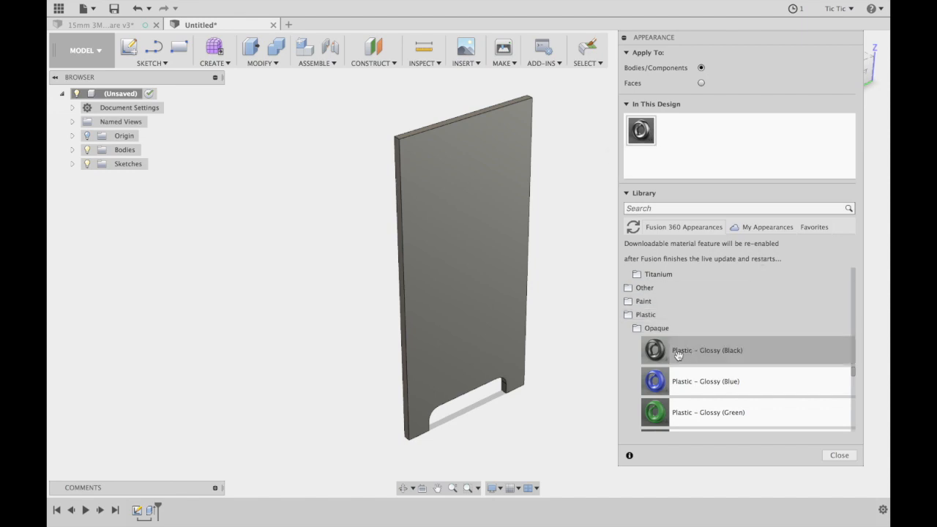
{"action": "left_click_drag", "start_coordinate": [683, 351], "coordinate": [516, 306]}
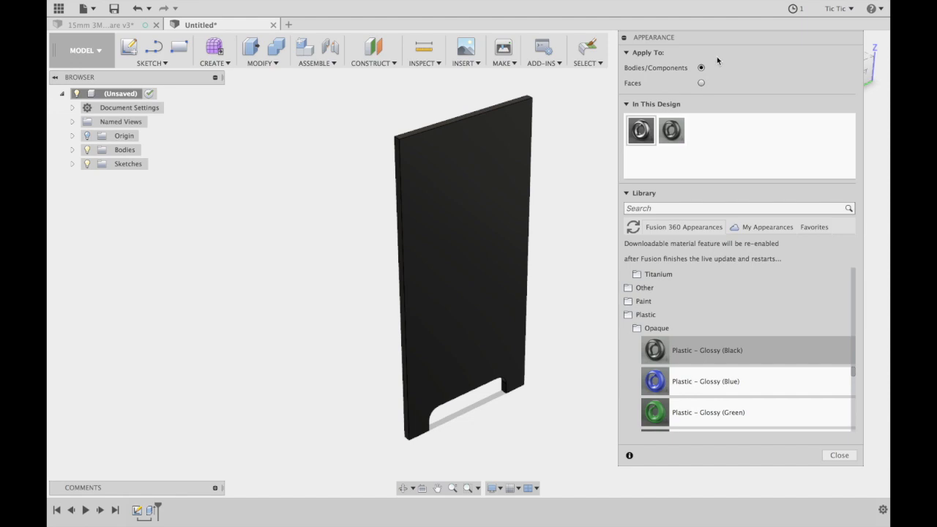
{"action": "left_click", "coordinate": [839, 455]}
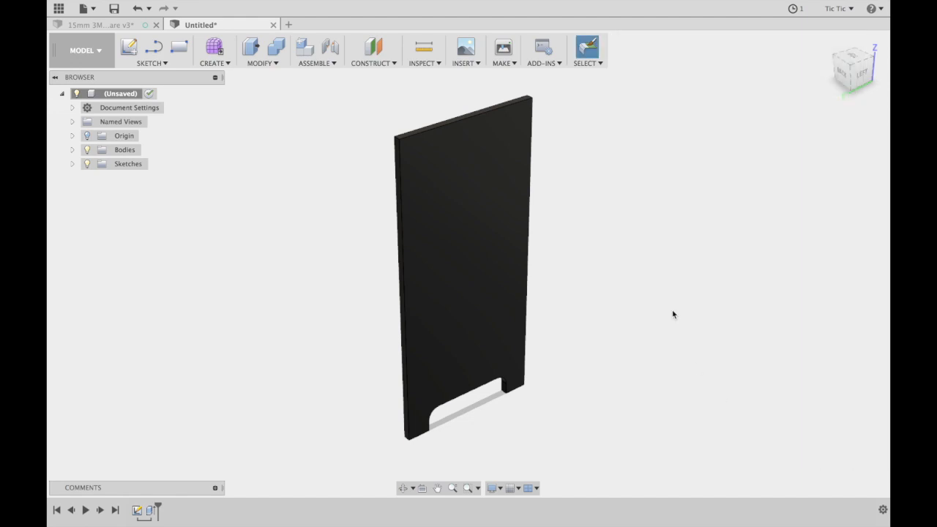
Apply the Plastic - Matte (Gray) appearance to the panel body.
{"action": "left_click_drag", "start_coordinate": [842, 82], "coordinate": [878, 72]}
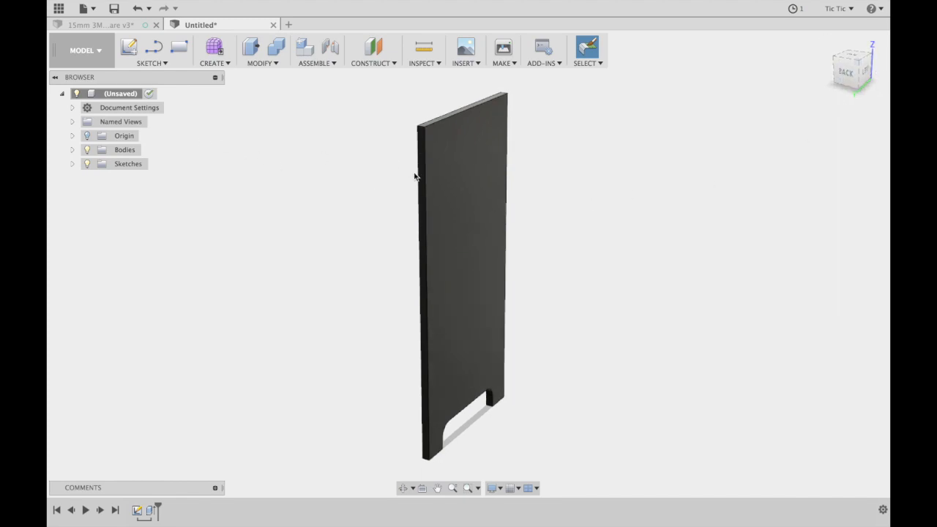
{"action": "key", "text": "a"}
{"action": "scroll", "coordinate": [737, 381], "scroll_direction": "down", "scroll_amount": 5}
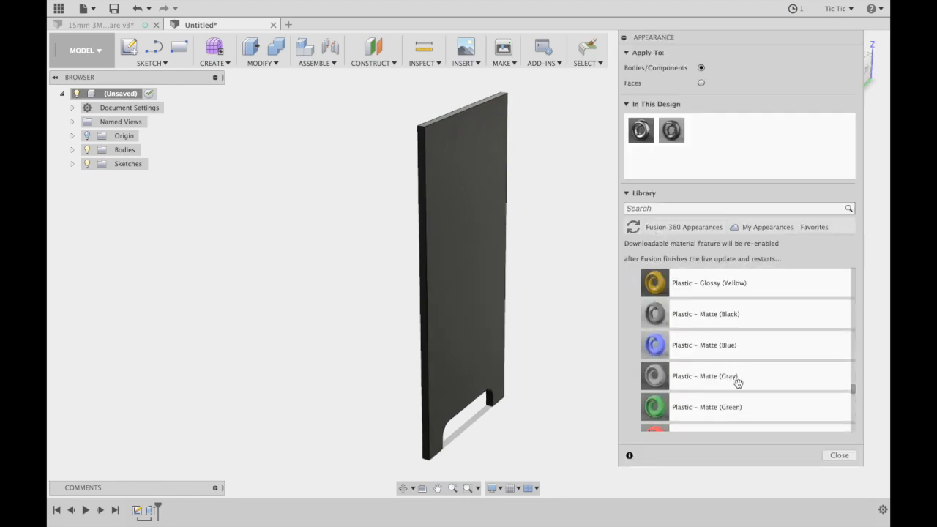
{"action": "scroll", "coordinate": [738, 383], "scroll_direction": "up", "scroll_amount": 1}
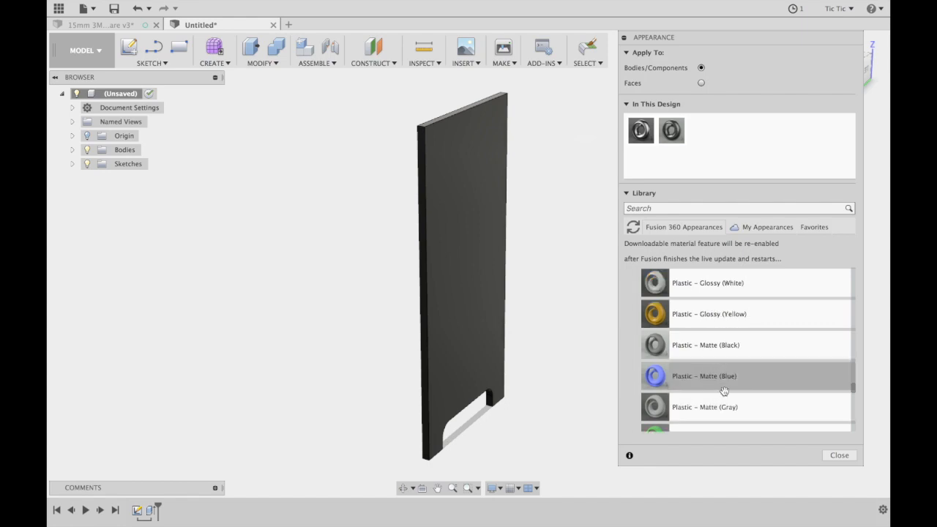
{"action": "scroll", "coordinate": [724, 391], "scroll_direction": "down", "scroll_amount": 1}
{"action": "left_click_drag", "start_coordinate": [724, 391], "coordinate": [473, 314]}
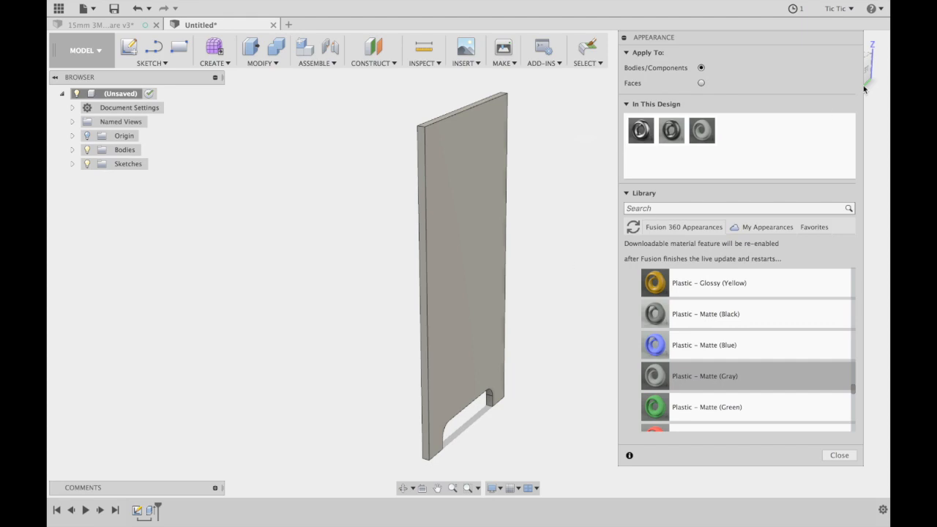
{"action": "left_click", "coordinate": [840, 455]}
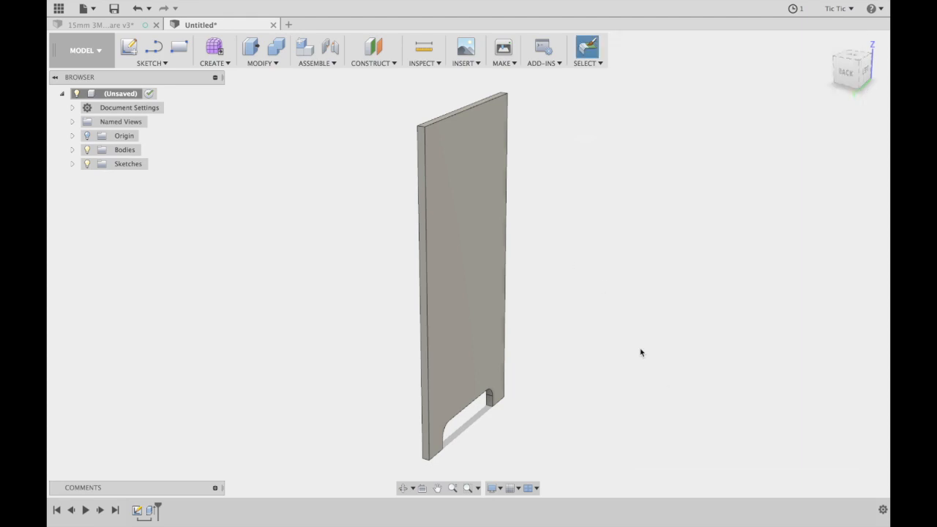
Rename the extruded body as SIDE PANEL.
{"action": "mouse_move", "coordinate": [861, 80]}
{"action": "left_mouse_down"}
{"action": "mouse_move", "coordinate": [849, 81]}
{"action": "mouse_move", "coordinate": [885, 79]}
{"action": "left_mouse_up"}
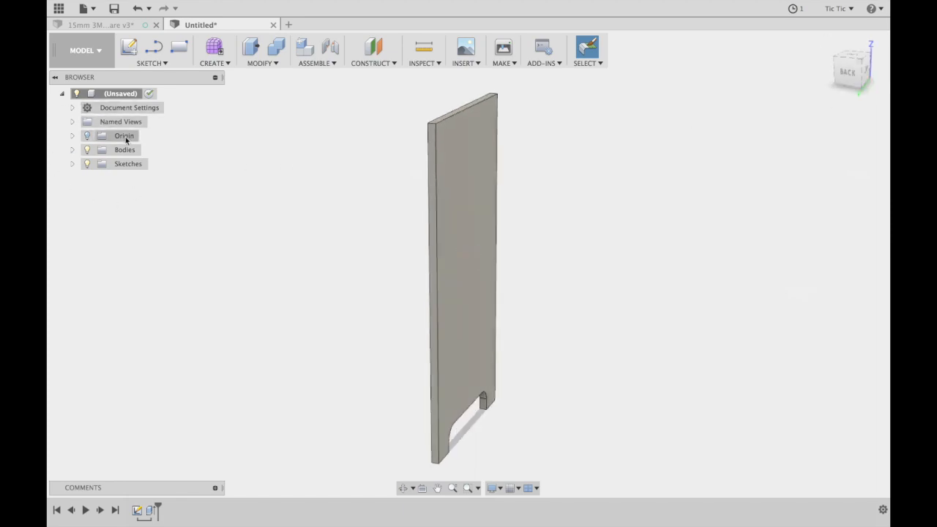
{"action": "left_click", "coordinate": [73, 150]}
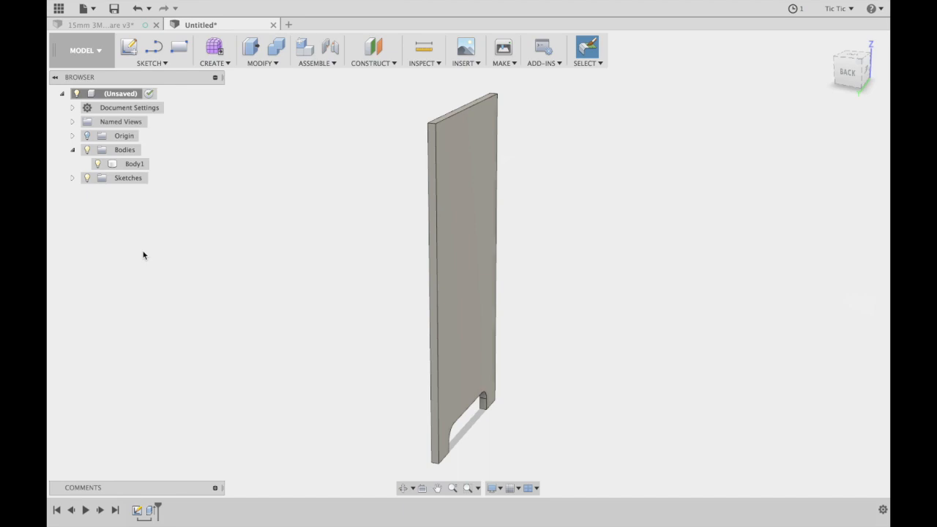
{"action": "left_click", "coordinate": [134, 166]}
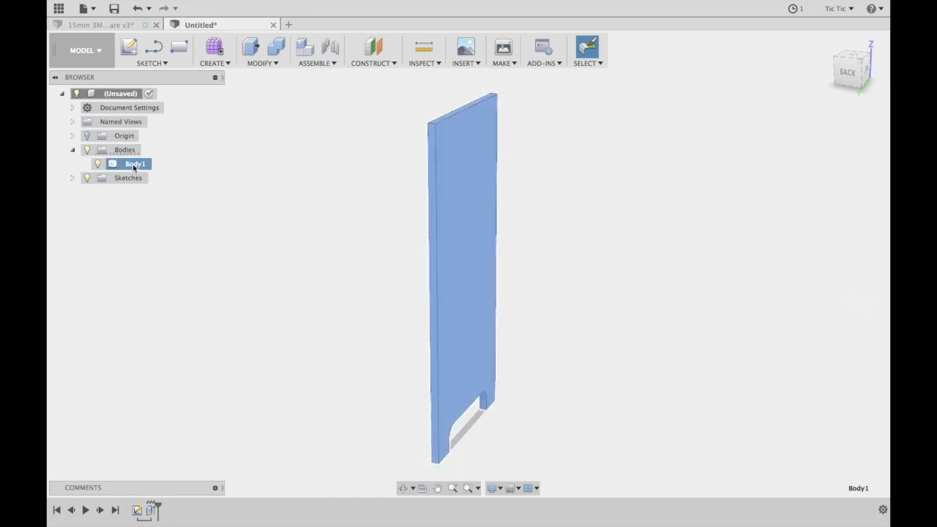
{"action": "left_click", "coordinate": [139, 167]}
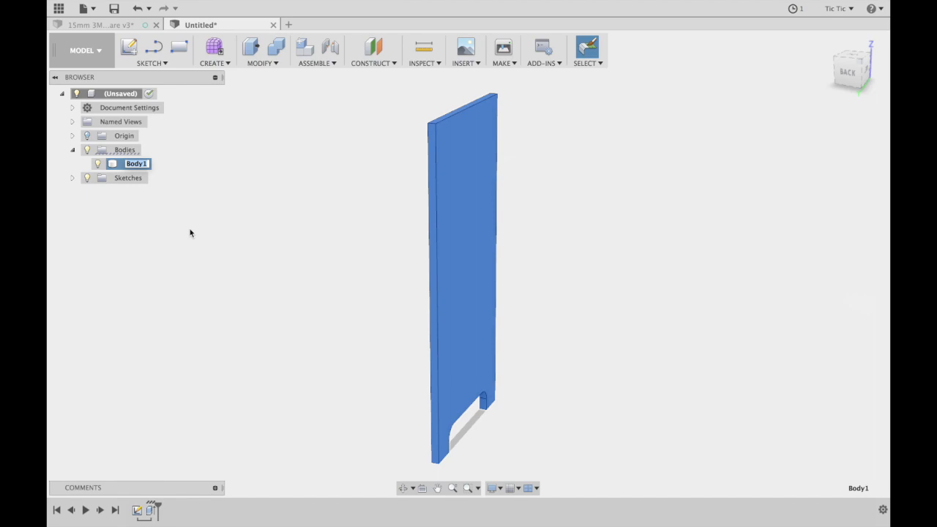
{"action": "type", "text": "SIDE PANEL"}
{"action": "key", "text": "Return"}
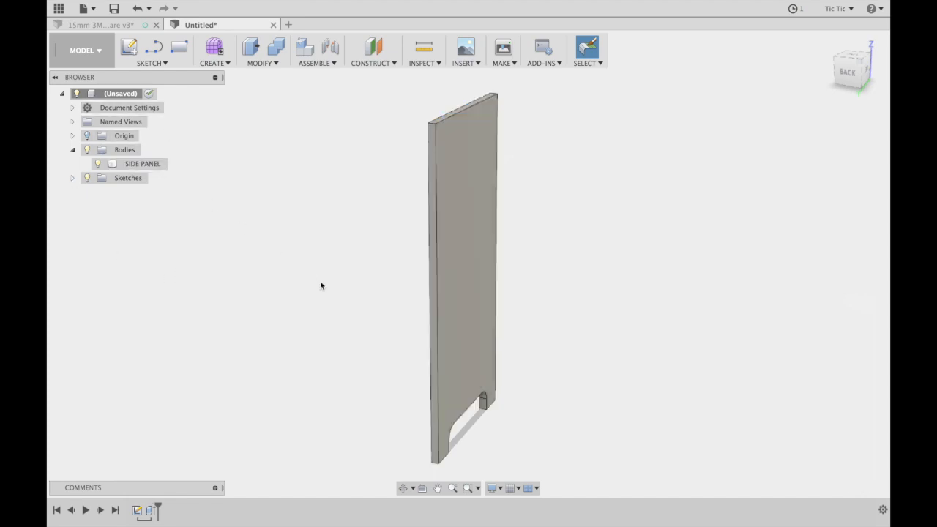
Create a copy of the SIDE PANEL body, moved by a Z distance of -60 mm.
{"action": "scroll", "coordinate": [320, 285], "scroll_direction": "left", "scroll_amount": 5}
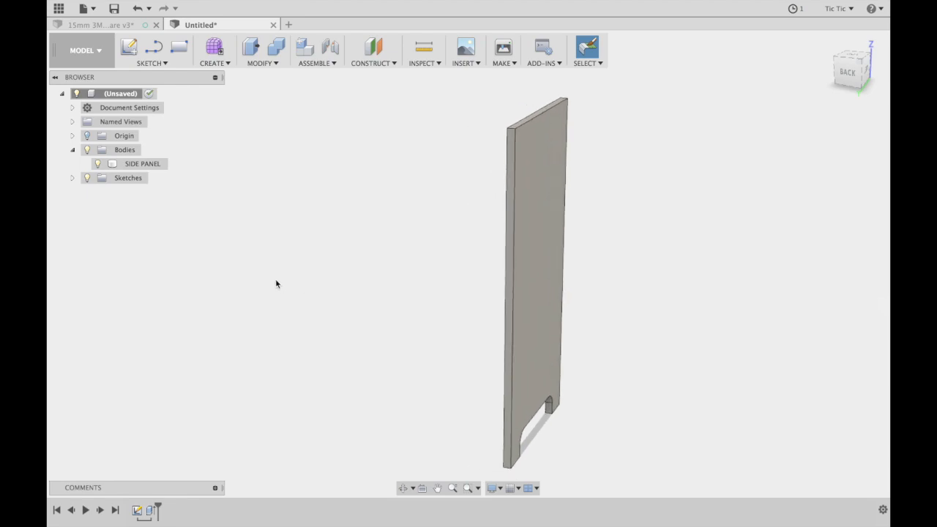
{"action": "key", "text": "m"}
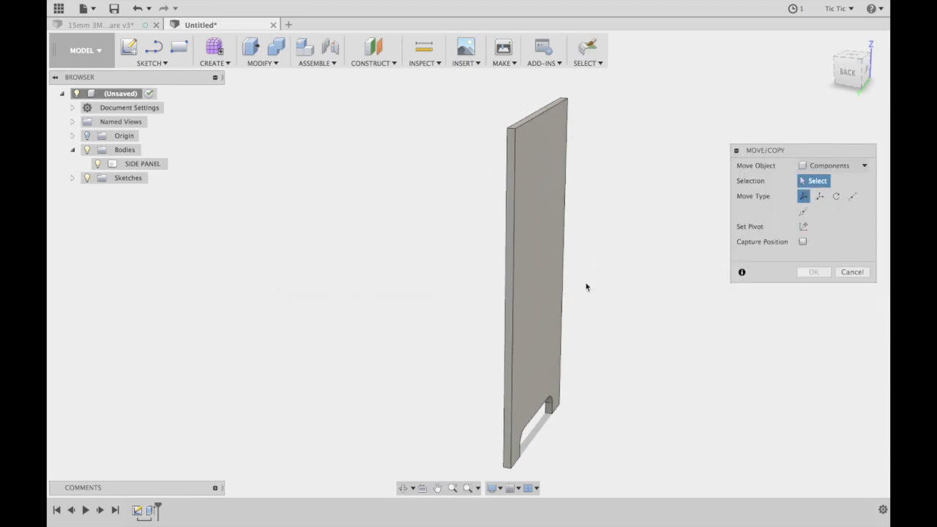
{"action": "left_click", "coordinate": [832, 165]}
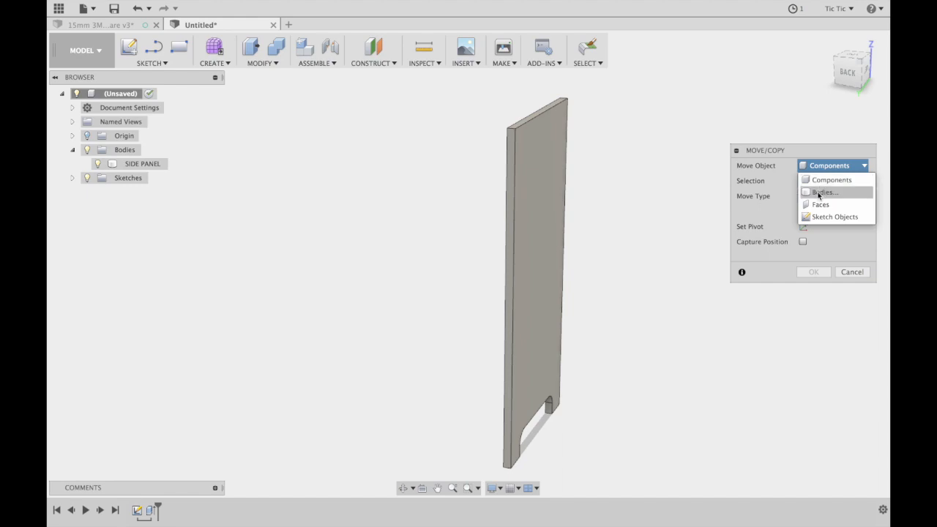
{"action": "left_click", "coordinate": [820, 190]}
{"action": "left_click", "coordinate": [542, 264]}
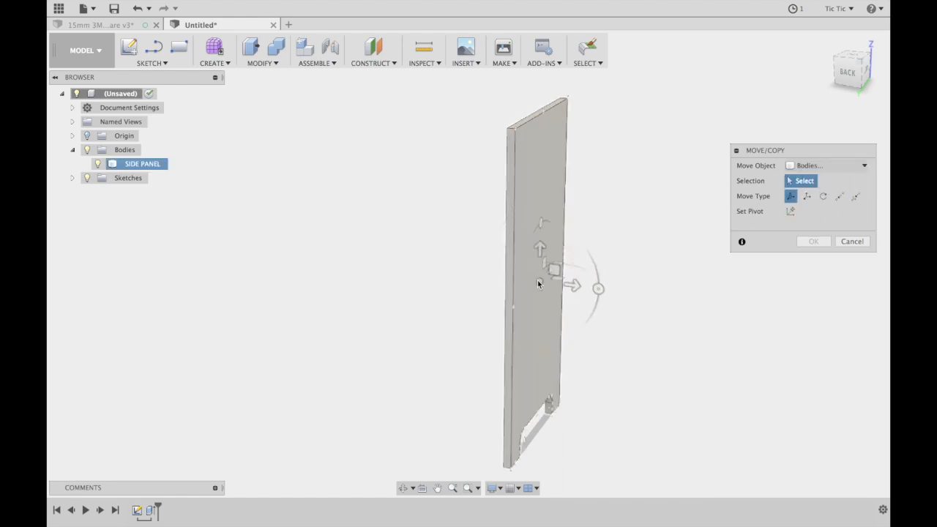
{"action": "left_click", "coordinate": [538, 284]}
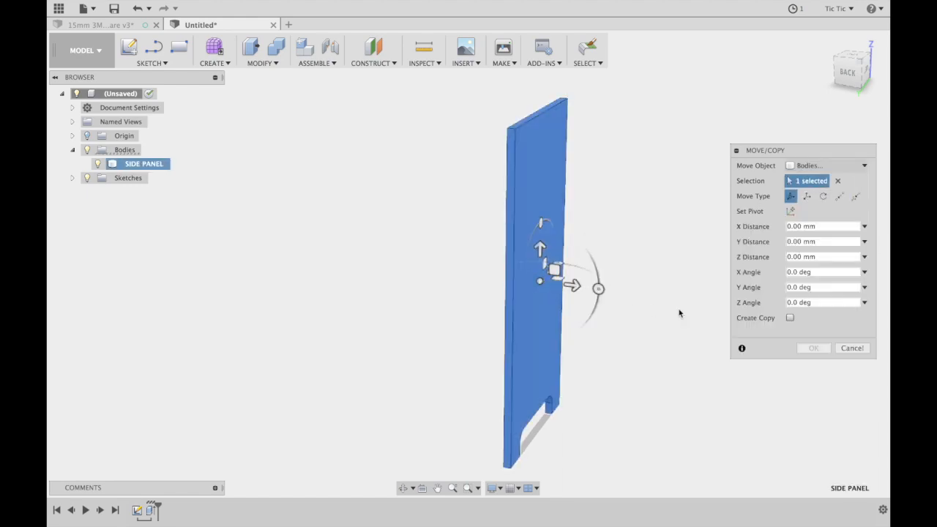
{"action": "left_click", "coordinate": [790, 318]}
{"action": "left_click_drag", "start_coordinate": [572, 286], "coordinate": [429, 268]}
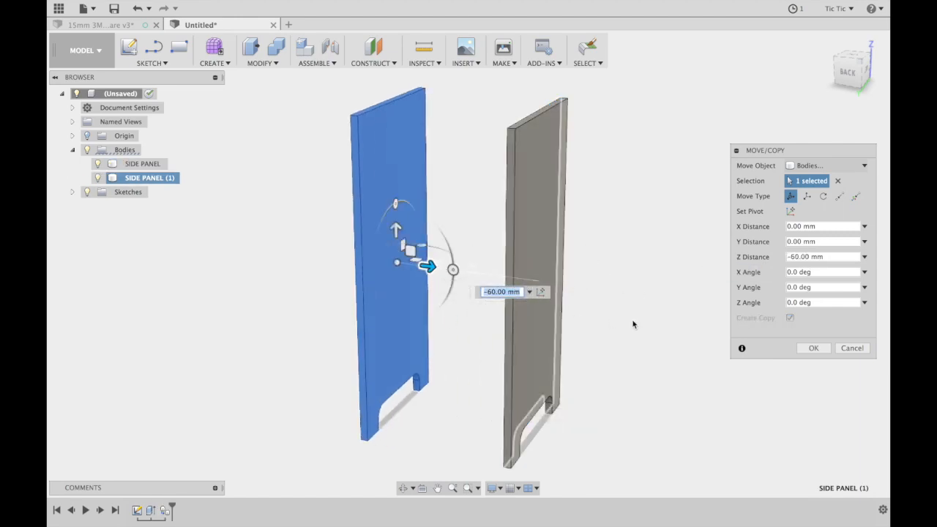
{"action": "left_click", "coordinate": [814, 348]}
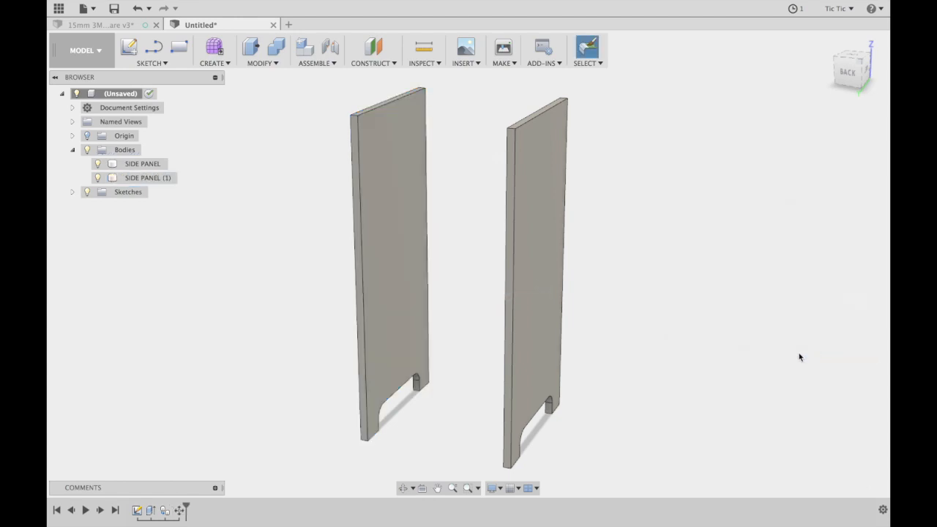
Start a rectangle sketch on the inner face of the copied side panel and hide the original SIDE PANEL body.
{"action": "mouse_move", "coordinate": [835, 72]}
{"action": "left_mouse_down"}
{"action": "mouse_move", "coordinate": [806, 63]}
{"action": "mouse_move", "coordinate": [849, 66]}
{"action": "mouse_move", "coordinate": [826, 85]}
{"action": "mouse_move", "coordinate": [795, 77]}
{"action": "mouse_move", "coordinate": [844, 73]}
{"action": "mouse_move", "coordinate": [823, 68]}
{"action": "mouse_move", "coordinate": [828, 79]}
{"action": "mouse_move", "coordinate": [866, 79]}
{"action": "mouse_move", "coordinate": [853, 81]}
{"action": "left_mouse_up"}
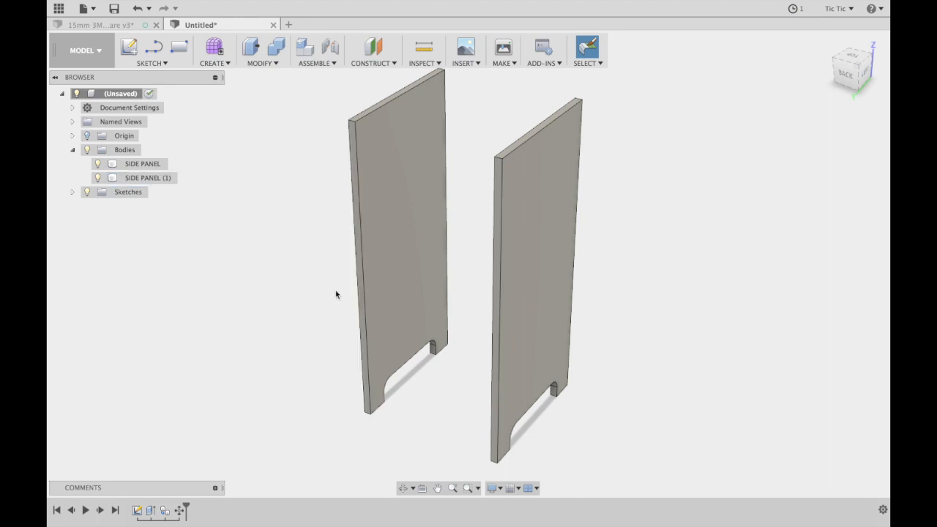
{"action": "mouse_move", "coordinate": [845, 78]}
{"action": "left_mouse_down"}
{"action": "mouse_move", "coordinate": [884, 61]}
{"action": "mouse_move", "coordinate": [844, 64]}
{"action": "mouse_move", "coordinate": [848, 79]}
{"action": "left_mouse_up"}
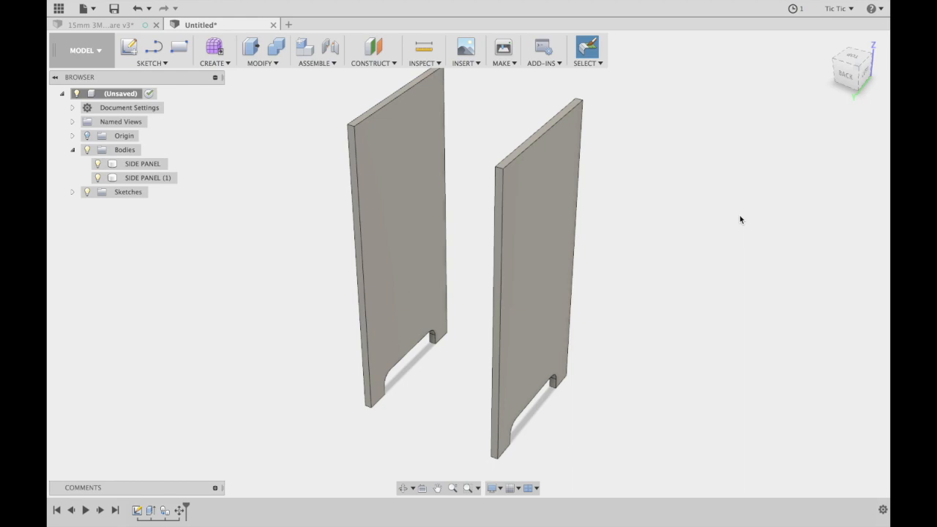
{"action": "left_click", "coordinate": [180, 46]}
{"action": "left_click", "coordinate": [392, 237]}
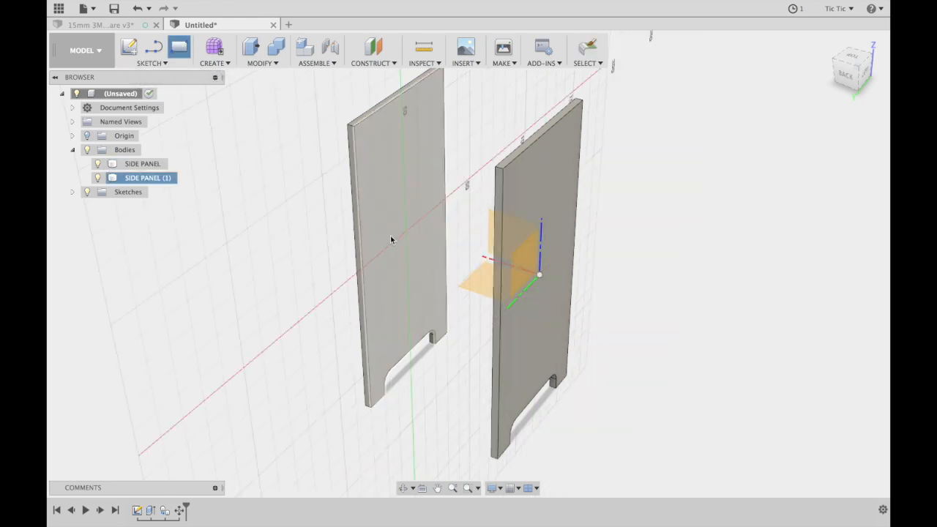
{"action": "left_click", "coordinate": [386, 198]}
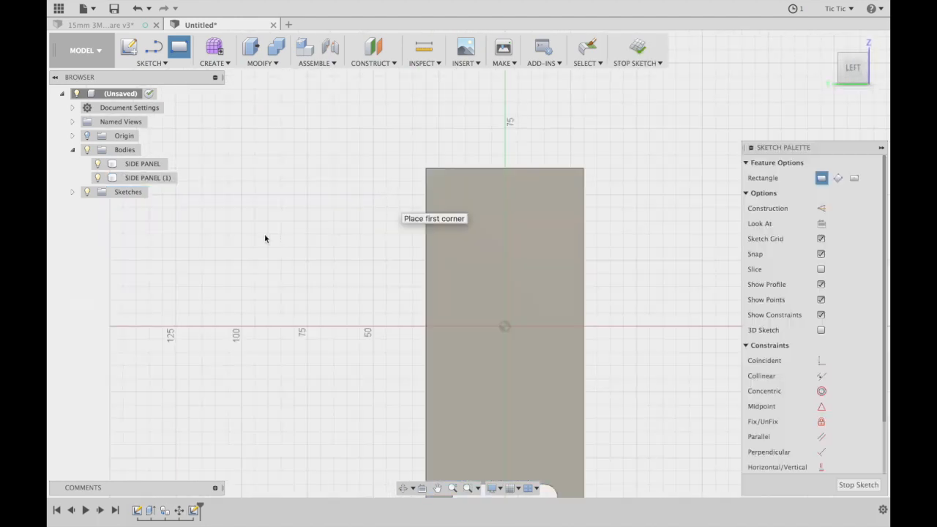
{"action": "left_click", "coordinate": [99, 165]}
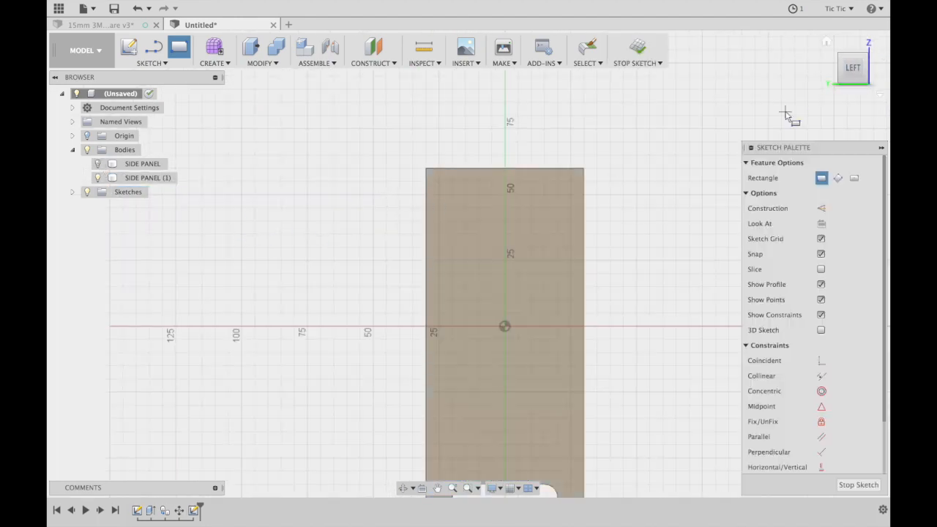
Draw a tall, narrow rectangle about 5 mm wide along the side panel's long edge, stopping just above the leg cutout.
{"action": "scroll", "coordinate": [683, 180], "scroll_direction": "down", "scroll_amount": 3}
{"action": "scroll", "coordinate": [683, 180], "scroll_direction": "up", "scroll_amount": 1}
{"action": "scroll", "coordinate": [684, 180], "scroll_direction": "up", "scroll_amount": 2}
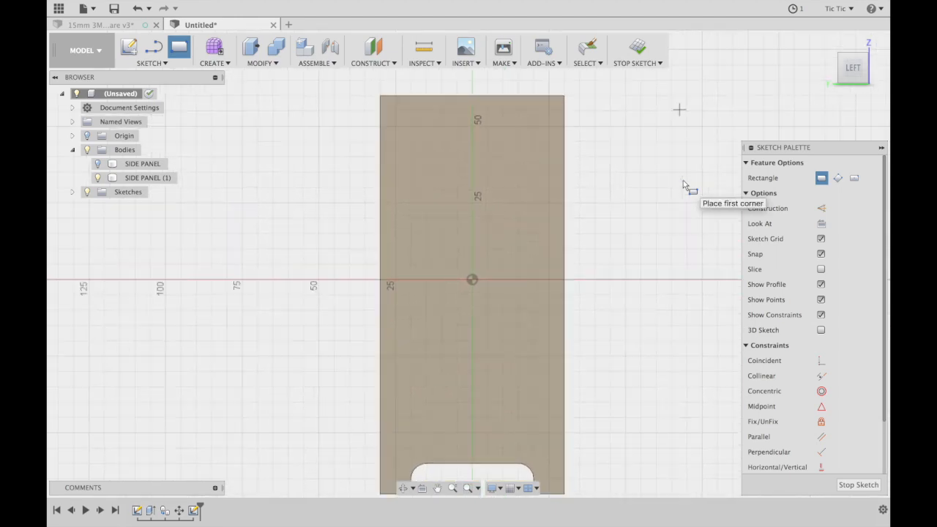
{"action": "scroll", "coordinate": [684, 180], "scroll_direction": "up", "scroll_amount": 3}
{"action": "scroll", "coordinate": [683, 180], "scroll_direction": "down", "scroll_amount": 4}
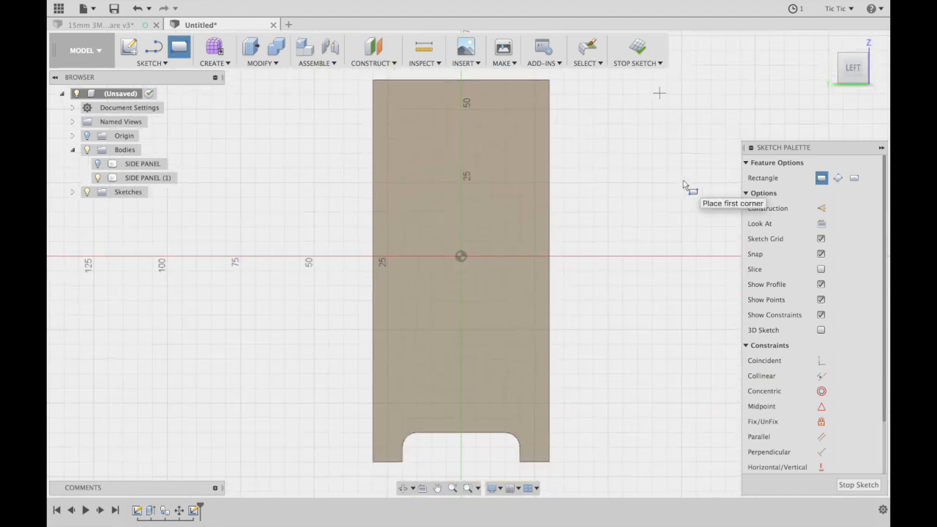
{"action": "left_click", "coordinate": [380, 98]}
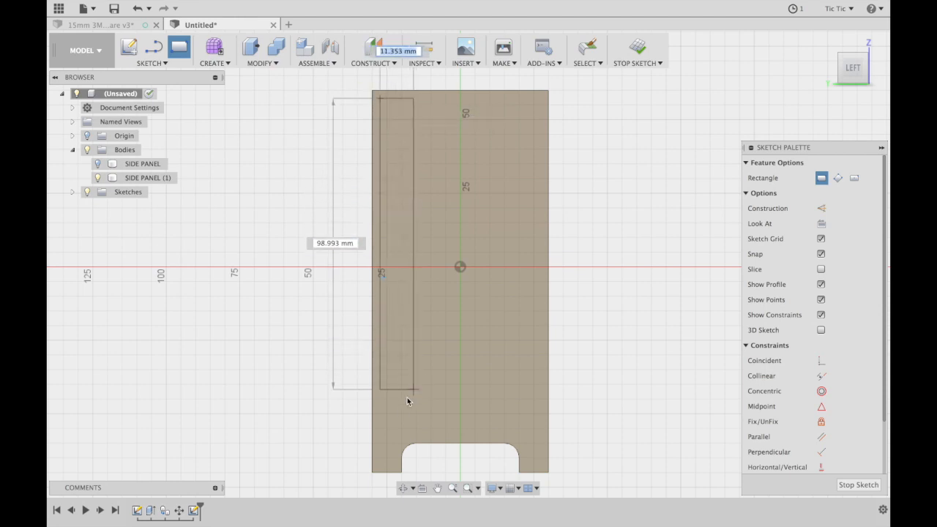
{"action": "left_click", "coordinate": [396, 435]}
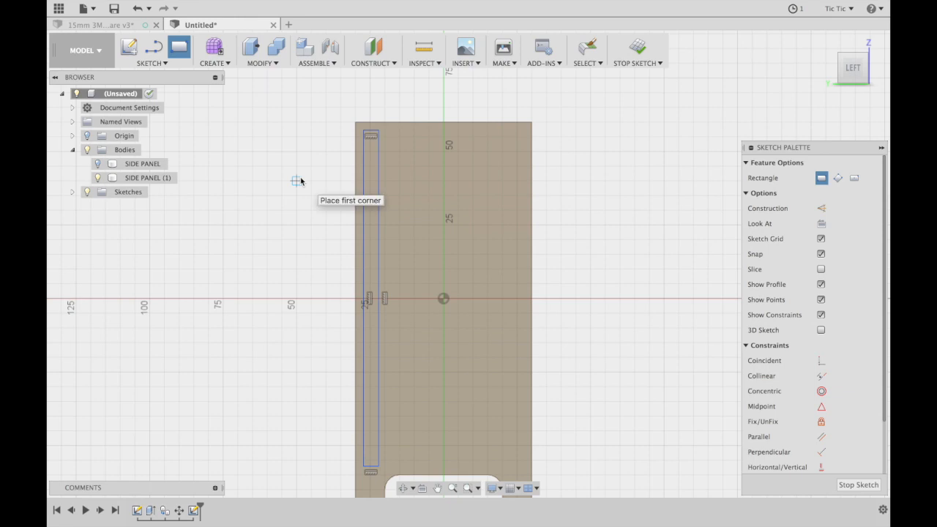
{"action": "key", "text": "Escape"}
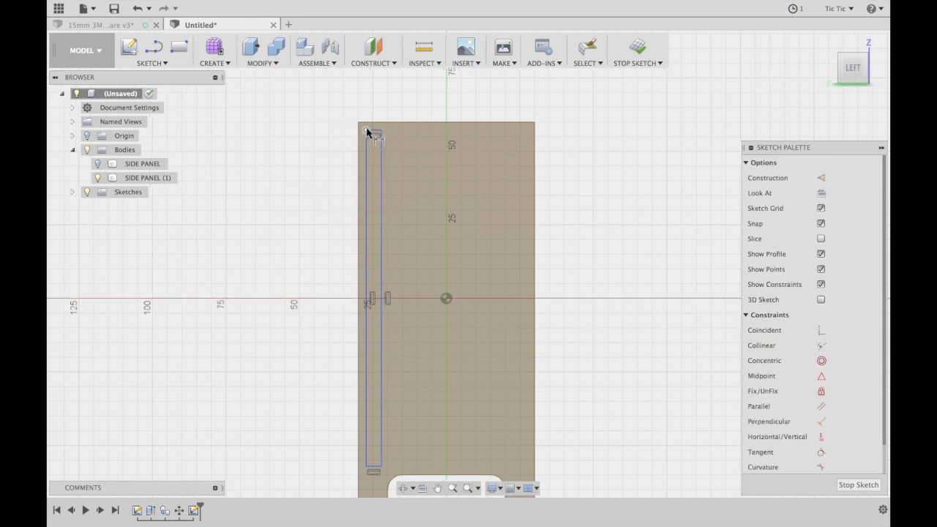
Dimension the gap between the panel's long edge and the rectangle's nearest side as 2 mm.
{"action": "left_click", "coordinate": [357, 125]}
{"action": "key", "text": "d"}
{"action": "left_click", "coordinate": [360, 91]}
{"action": "type", "text": "2"}
{"action": "key", "text": "Return"}
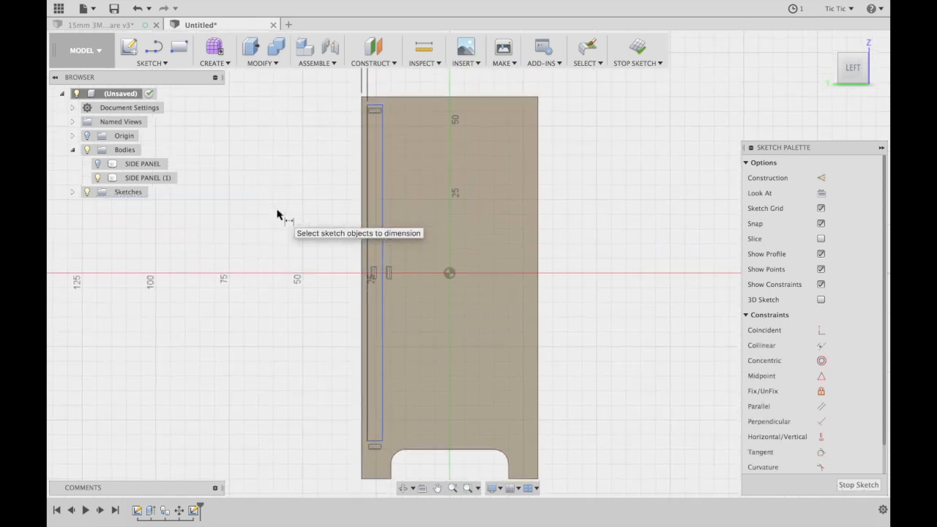
Set the width of the narrow rectangle to 3 mm.
{"action": "left_click", "coordinate": [371, 139]}
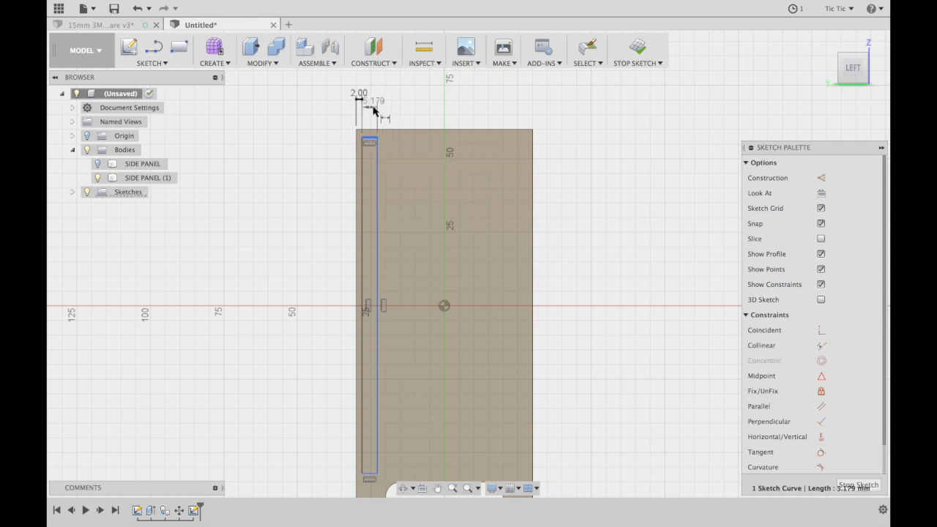
{"action": "left_click", "coordinate": [373, 109]}
{"action": "type", "text": "2"}
{"action": "key", "text": "Return"}
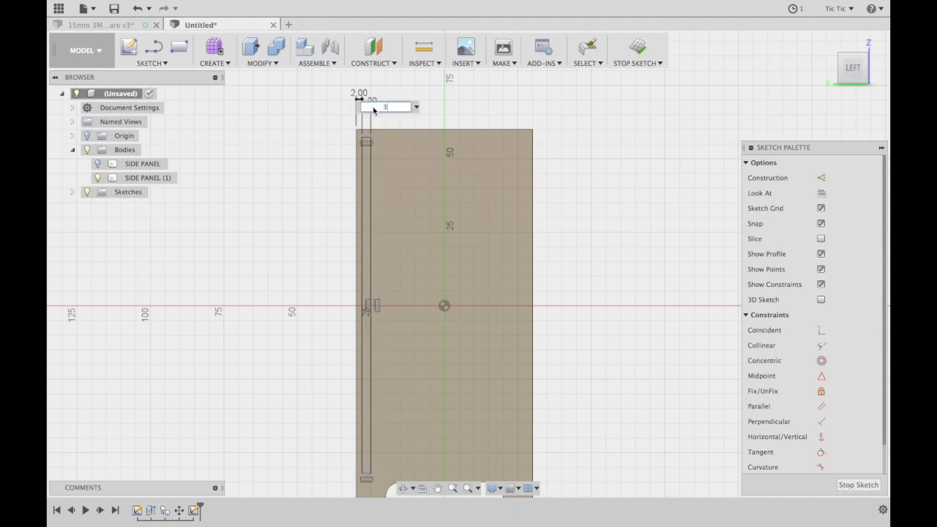
Dimension the rectangle's lower edge 3 mm above the top of the leg cutout.
{"action": "scroll", "coordinate": [440, 236], "scroll_direction": "down", "scroll_amount": 5}
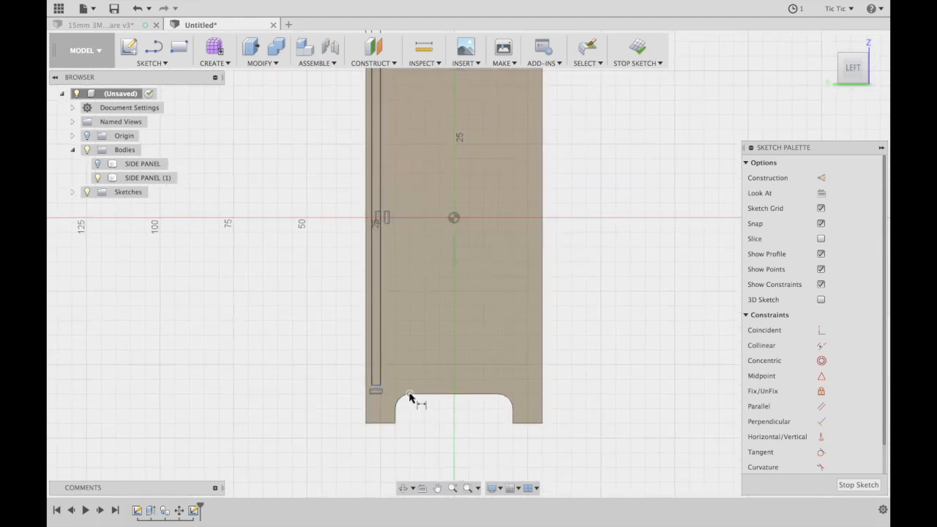
{"action": "left_click", "coordinate": [410, 396]}
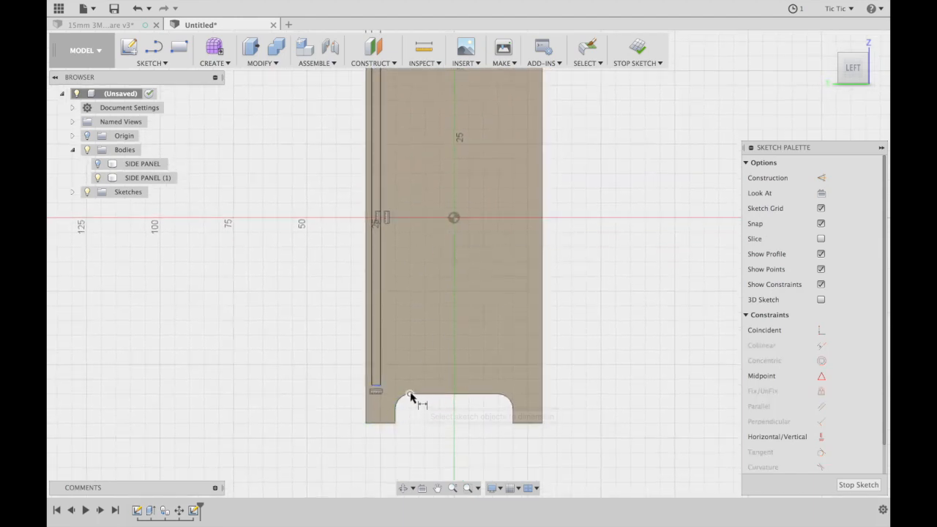
{"action": "left_click", "coordinate": [374, 388]}
{"action": "left_click", "coordinate": [307, 391]}
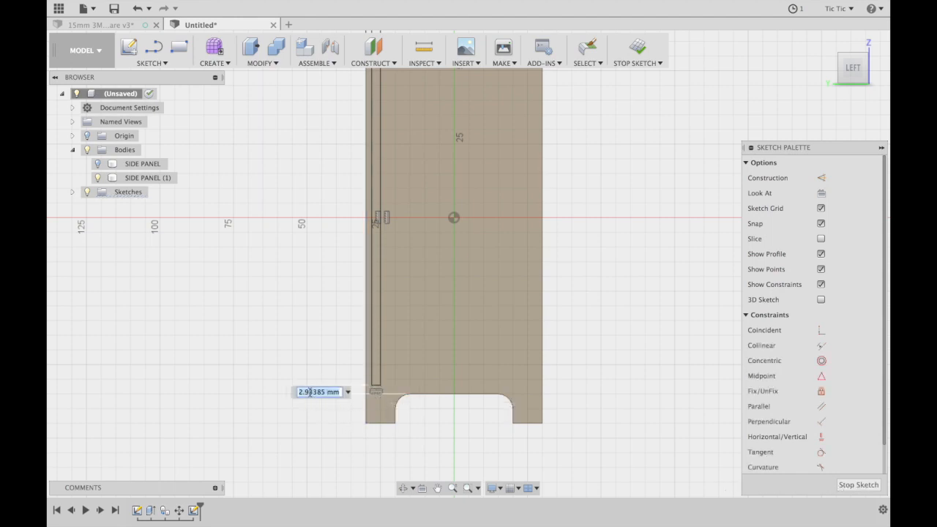
{"action": "type", "text": "3"}
{"action": "key", "text": "Return"}
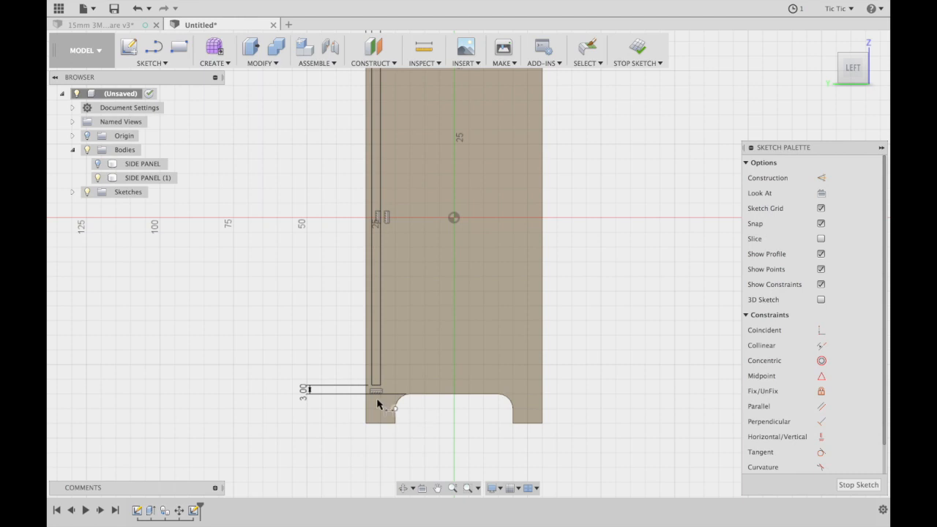
Apply a Collinear constraint between the rectangle's upper short edge and the panel's top edge.
{"action": "scroll", "coordinate": [216, 306], "scroll_direction": "up", "scroll_amount": 3}
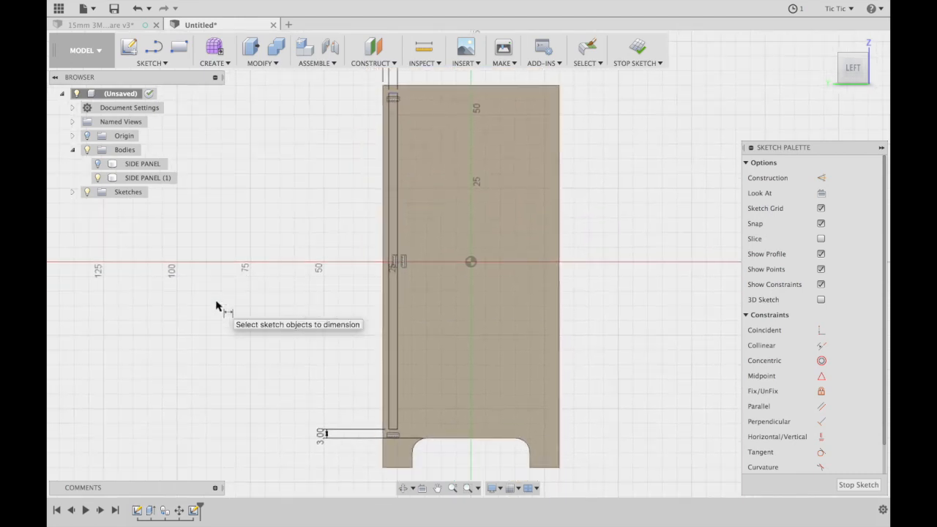
{"action": "scroll", "coordinate": [216, 306], "scroll_direction": "up", "scroll_amount": 3}
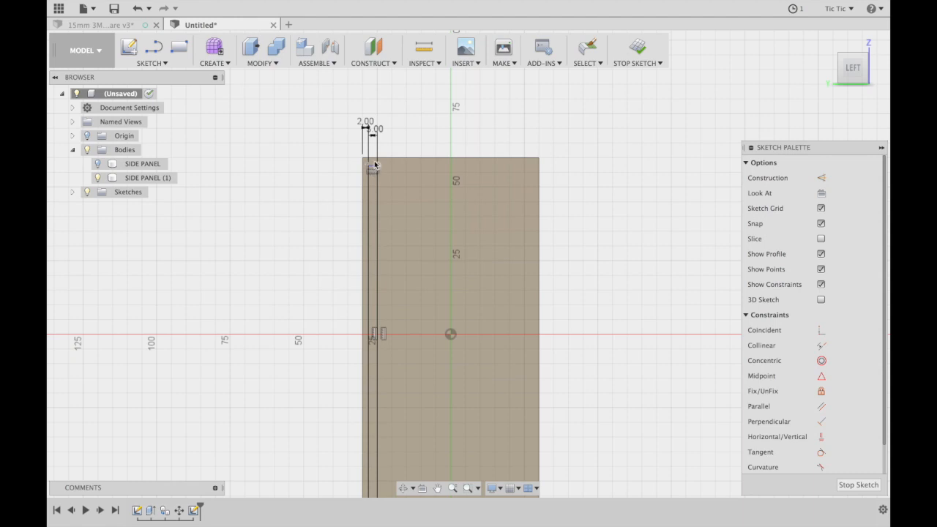
{"action": "scroll", "coordinate": [369, 180], "scroll_direction": "up", "scroll_amount": 5}
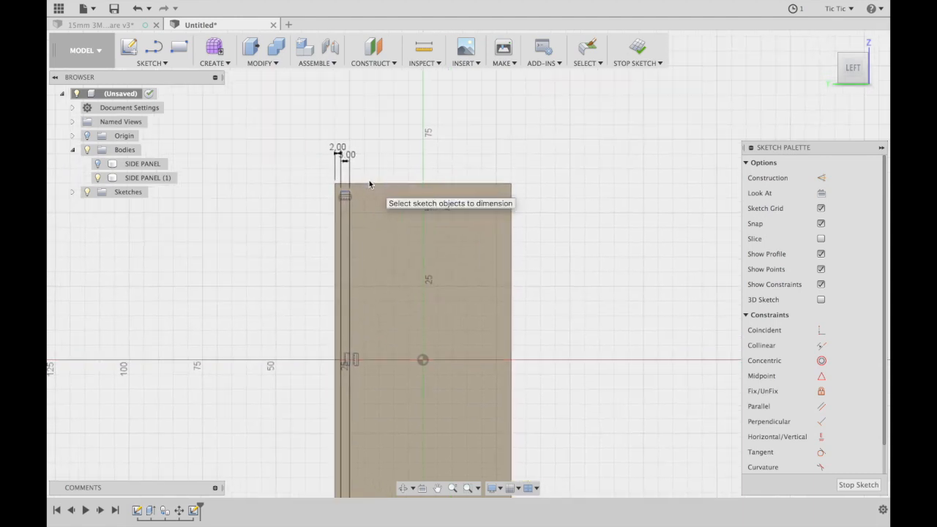
{"action": "scroll", "coordinate": [369, 180], "scroll_direction": "left", "scroll_amount": 4}
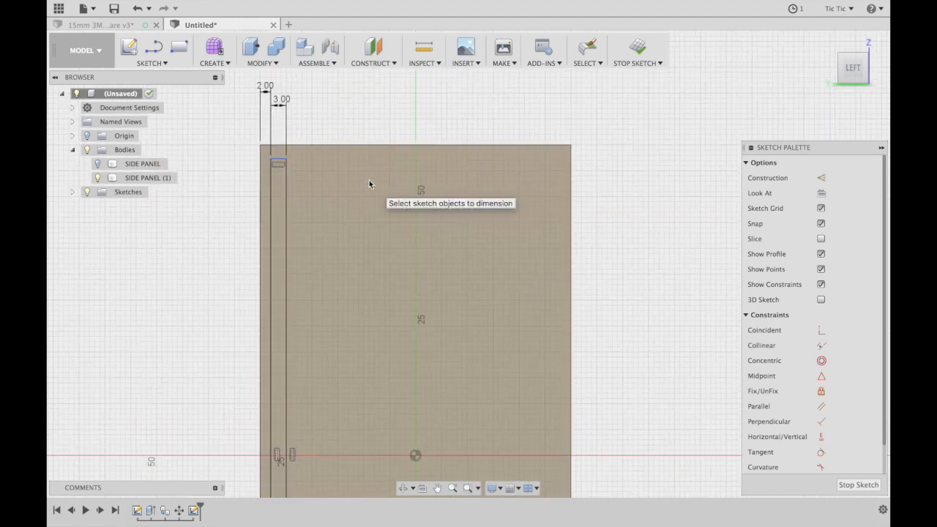
{"action": "scroll", "coordinate": [369, 181], "scroll_direction": "up", "scroll_amount": 3}
{"action": "scroll", "coordinate": [369, 180], "scroll_direction": "left", "scroll_amount": 5}
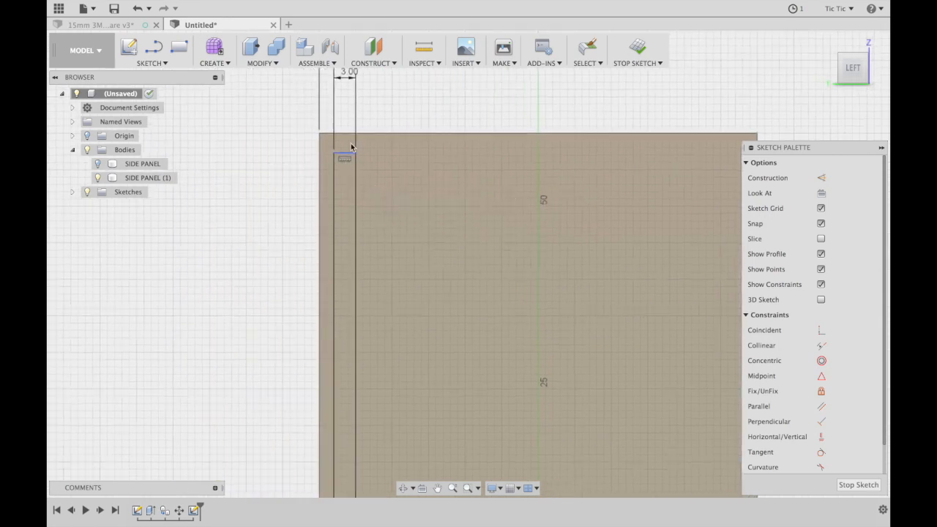
{"action": "left_click", "coordinate": [822, 345]}
{"action": "left_click", "coordinate": [342, 158]}
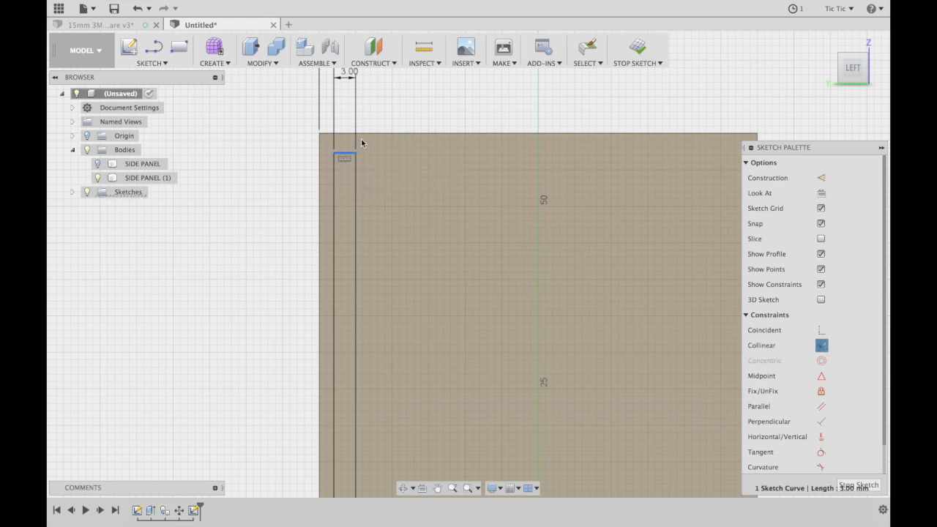
{"action": "left_click", "coordinate": [368, 134]}
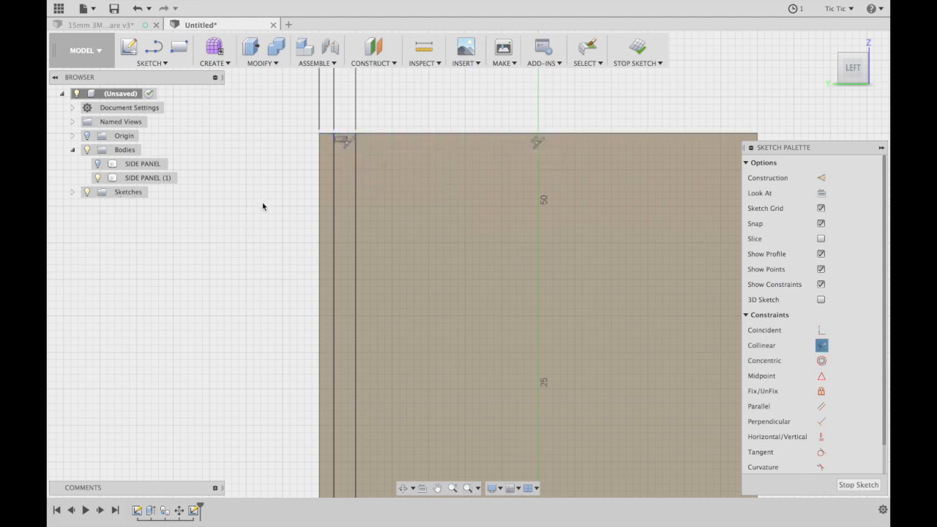
Finish the sketch, return to the home view and make the original SIDE PANEL body visible again.
{"action": "scroll", "coordinate": [262, 207], "scroll_direction": "down", "scroll_amount": 5}
{"action": "scroll", "coordinate": [262, 207], "scroll_direction": "down", "scroll_amount": 3}
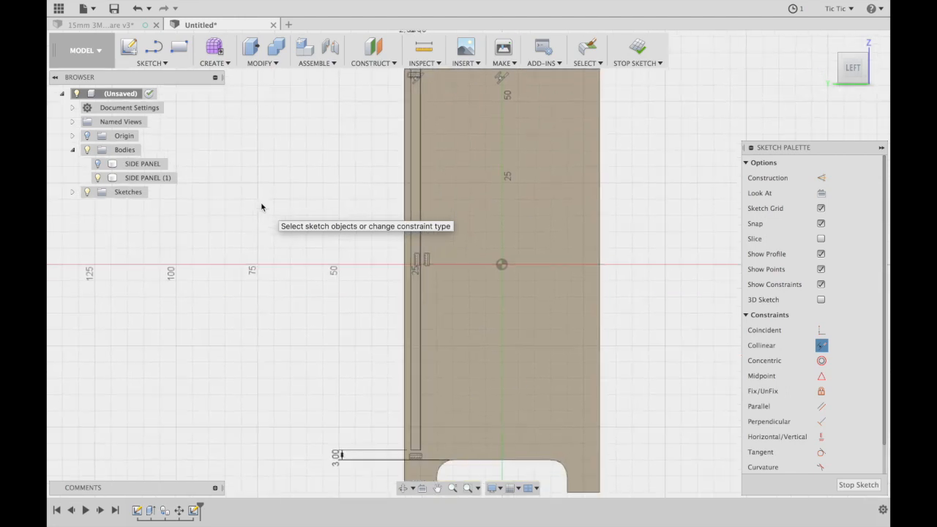
{"action": "scroll", "coordinate": [262, 207], "scroll_direction": "right", "scroll_amount": 3}
{"action": "scroll", "coordinate": [662, 72], "scroll_direction": "down", "scroll_amount": 1}
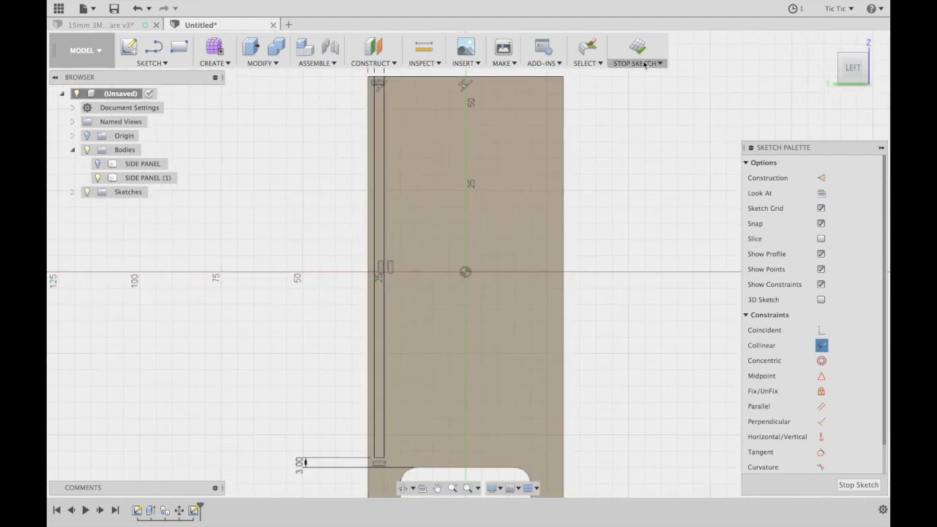
{"action": "left_click", "coordinate": [638, 46]}
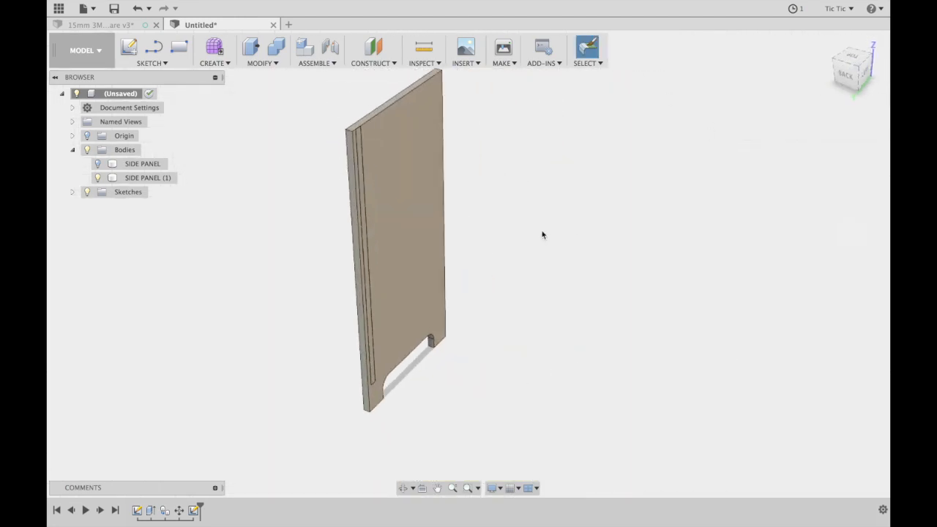
{"action": "left_click", "coordinate": [827, 42]}
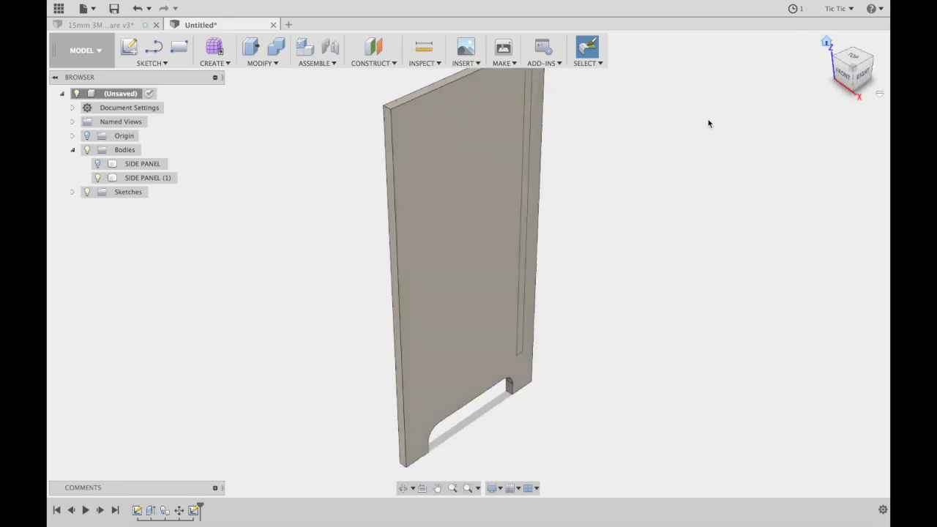
{"action": "scroll", "coordinate": [619, 234], "scroll_direction": "right", "scroll_amount": 3}
{"action": "scroll", "coordinate": [614, 234], "scroll_direction": "down", "scroll_amount": 2}
{"action": "scroll", "coordinate": [612, 229], "scroll_direction": "right", "scroll_amount": 2}
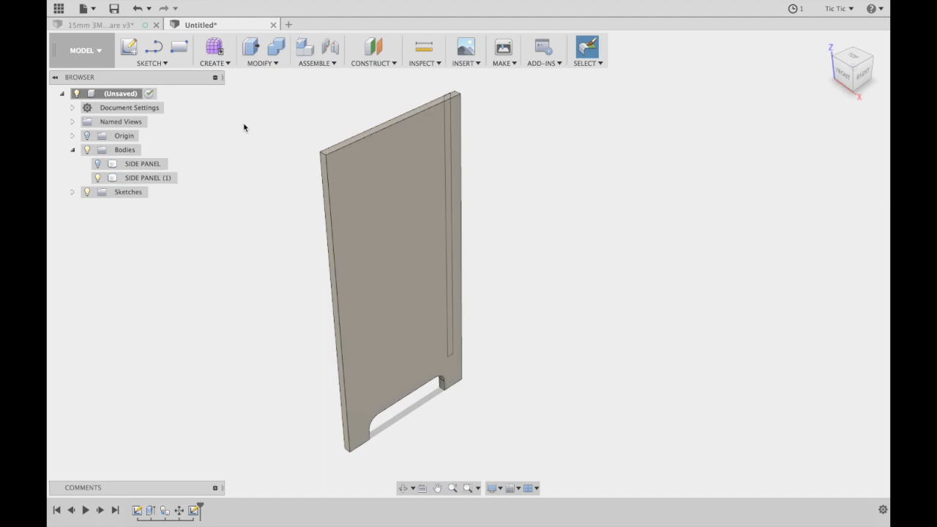
{"action": "left_click", "coordinate": [98, 163]}
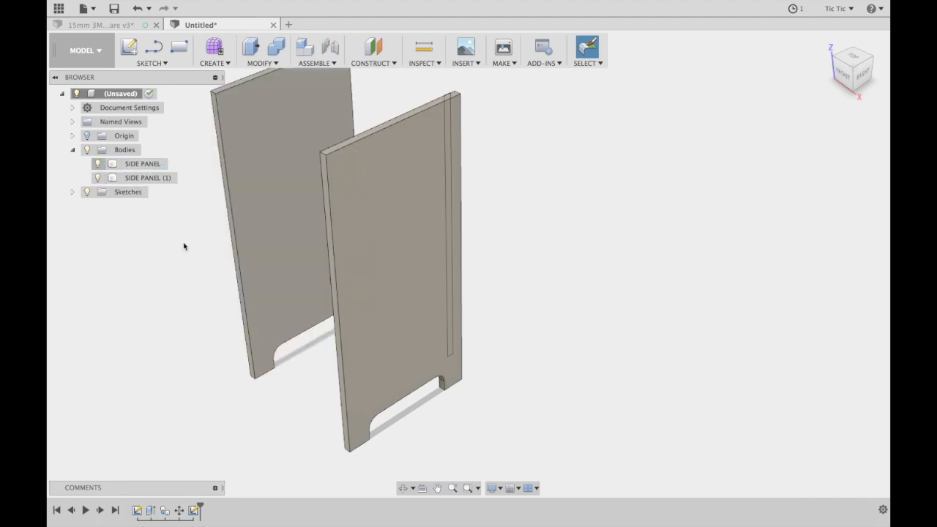
Start extruding the narrow strip profile on the copied side panel with the direction set to Two Sides.
{"action": "mouse_move", "coordinate": [853, 78]}
{"action": "left_mouse_down"}
{"action": "mouse_move", "coordinate": [875, 79]}
{"action": "mouse_move", "coordinate": [49, 70]}
{"action": "mouse_move", "coordinate": [140, 64]}
{"action": "left_mouse_up"}
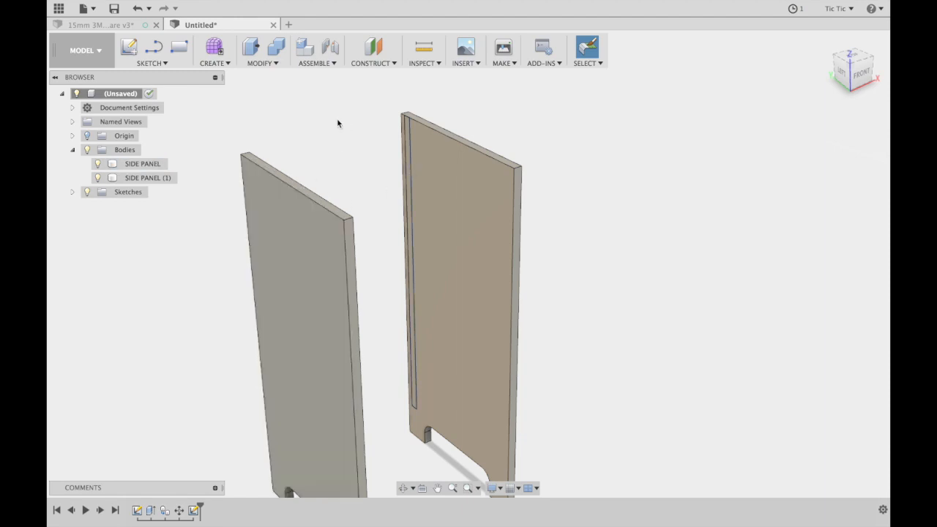
{"action": "left_click", "coordinate": [250, 49]}
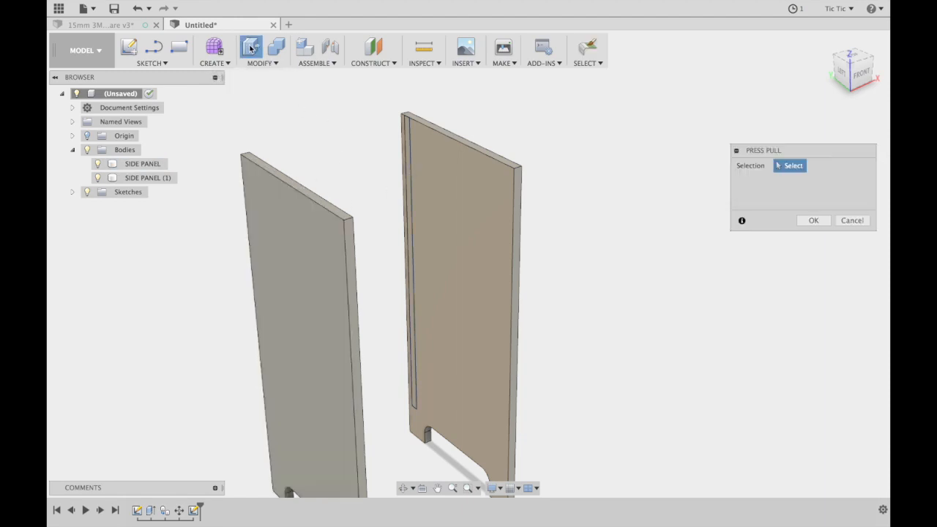
{"action": "left_click", "coordinate": [411, 170]}
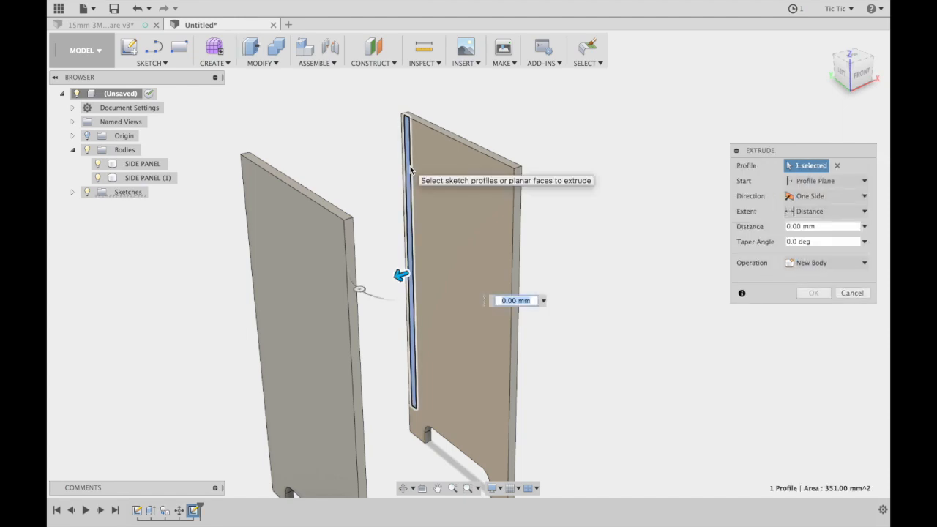
{"action": "scroll", "coordinate": [657, 272], "scroll_direction": "down", "scroll_amount": 2}
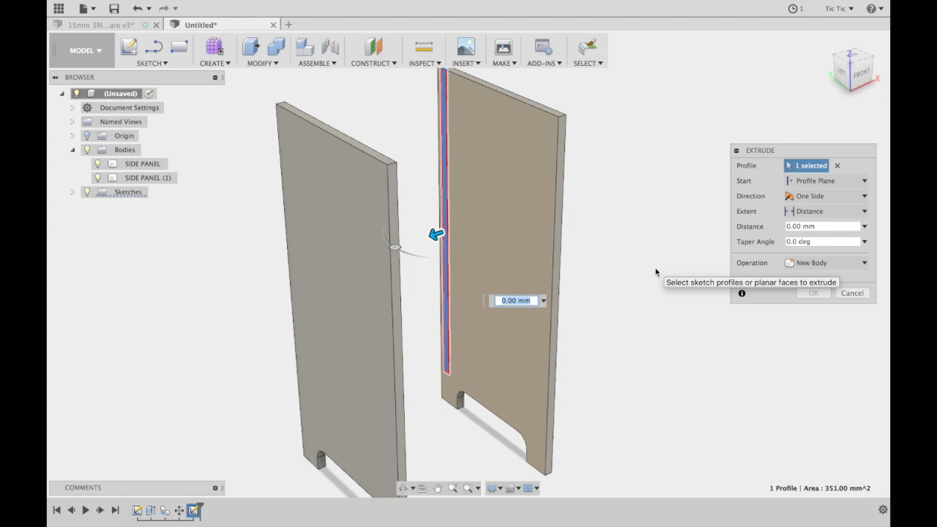
{"action": "left_click", "coordinate": [865, 197]}
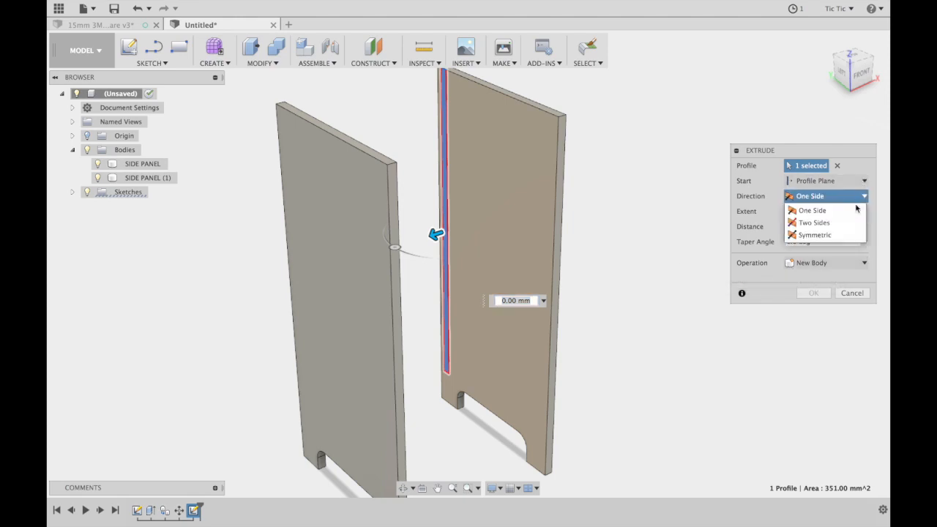
{"action": "left_click", "coordinate": [824, 222]}
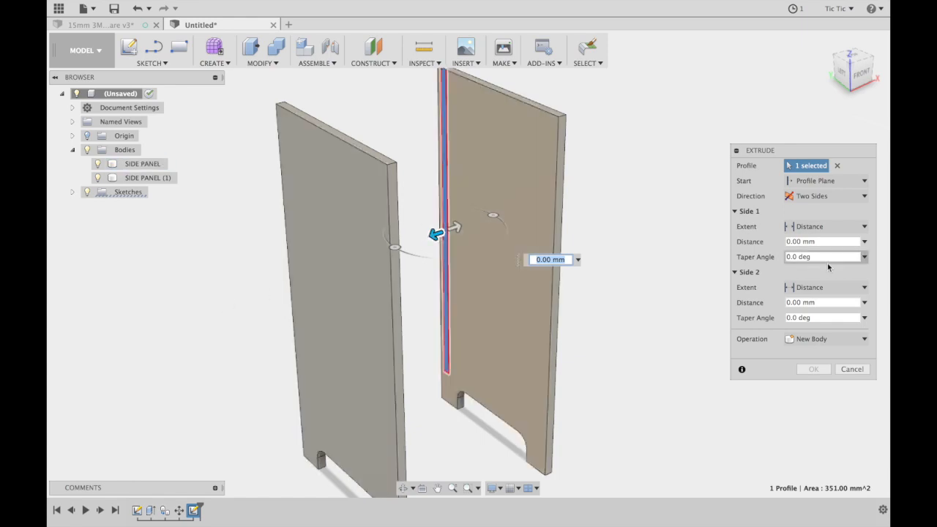
Set the extrusion's Side 1 extent to the outer face of the original side panel and its operation to New Body.
{"action": "left_click", "coordinate": [865, 242]}
{"action": "left_click", "coordinate": [865, 243]}
{"action": "left_click", "coordinate": [865, 227]}
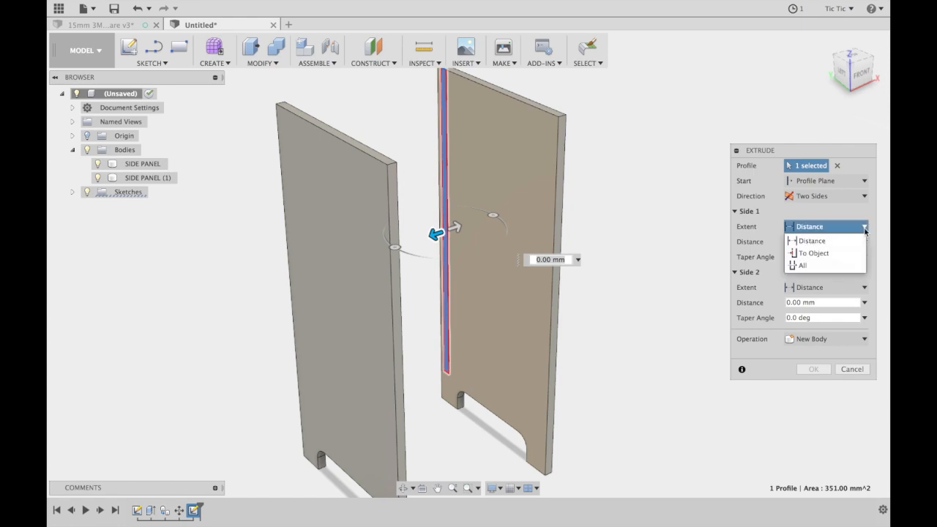
{"action": "left_click", "coordinate": [821, 254]}
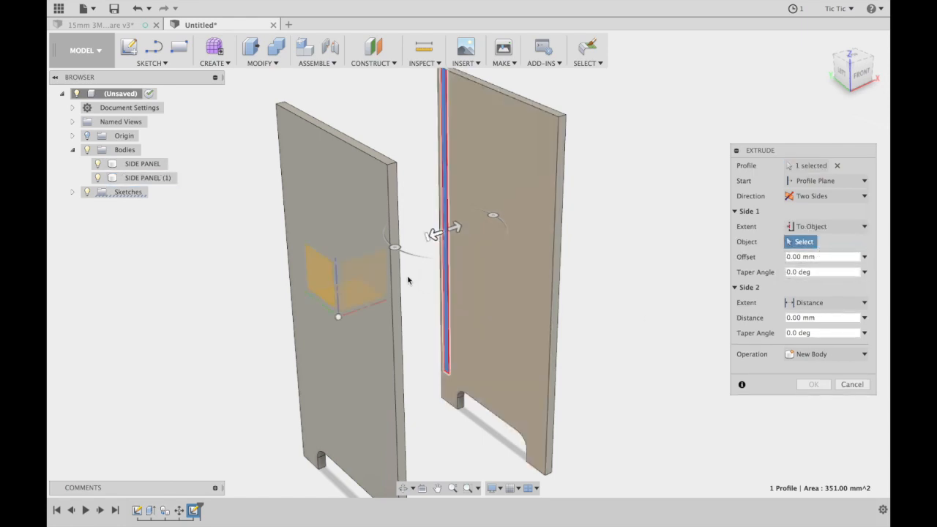
{"action": "left_click", "coordinate": [318, 212]}
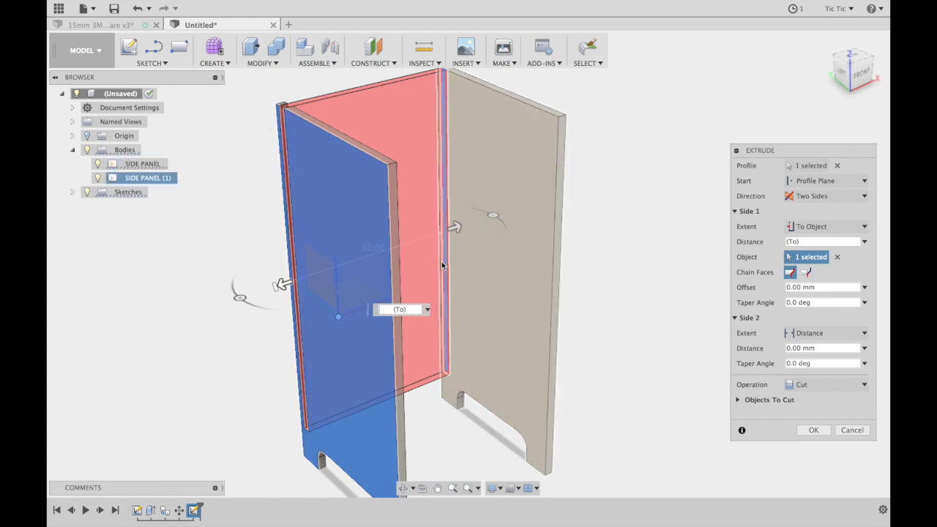
{"action": "left_click", "coordinate": [865, 385]}
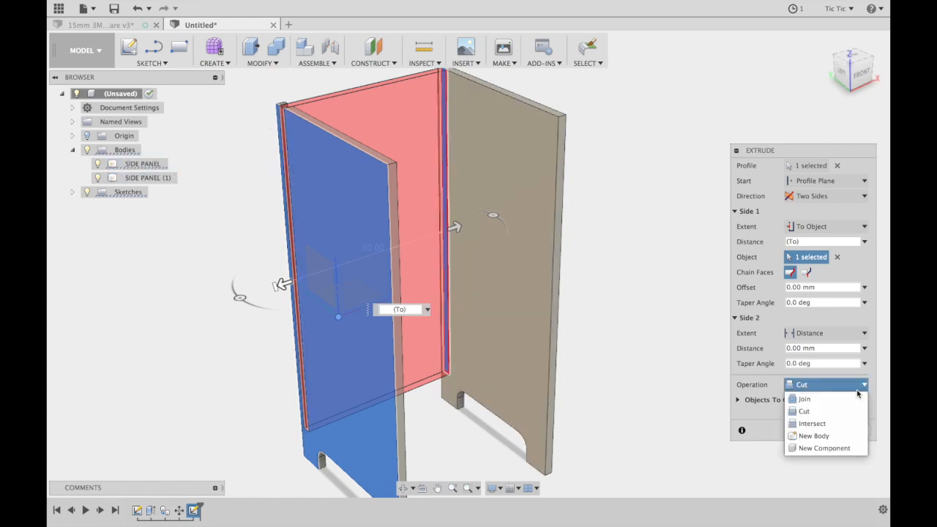
{"action": "left_click", "coordinate": [812, 437]}
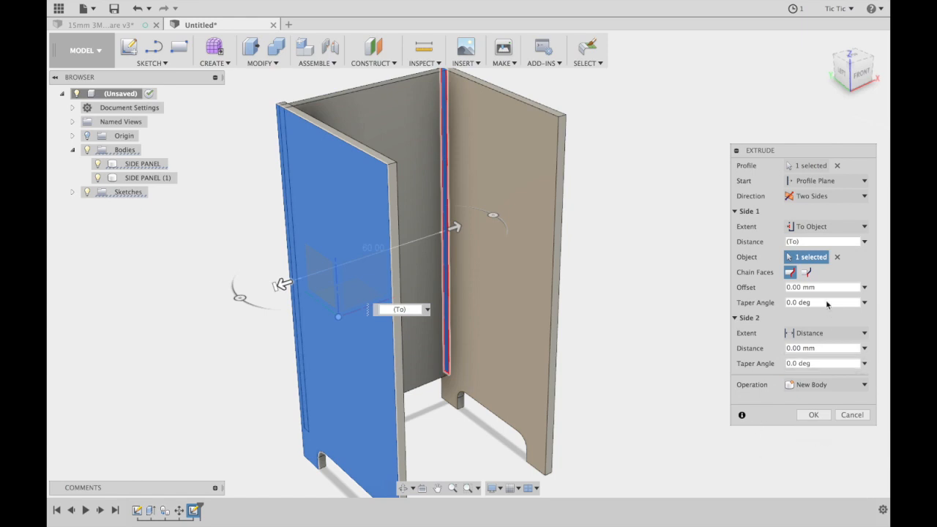
Set the Side 2 extent to the outer face of the copied side panel and complete the extrusion.
{"action": "left_click", "coordinate": [839, 338]}
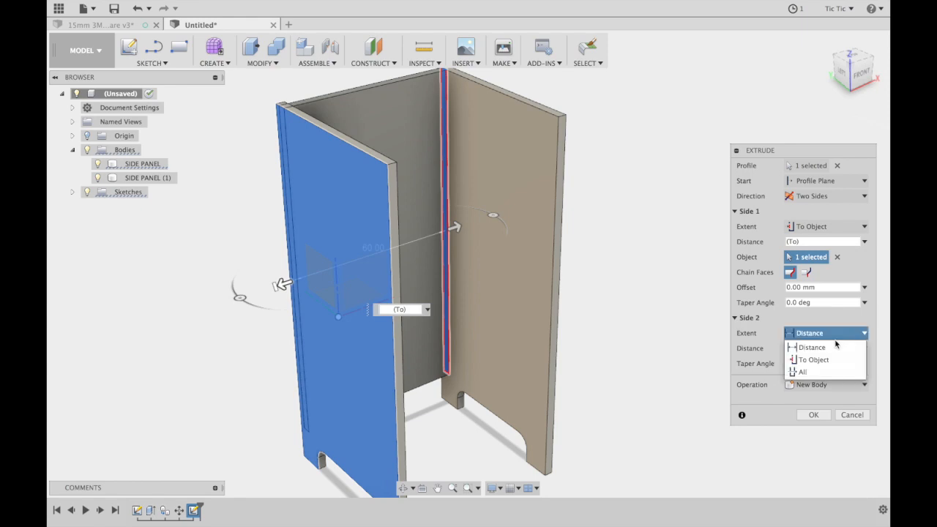
{"action": "left_click", "coordinate": [826, 360]}
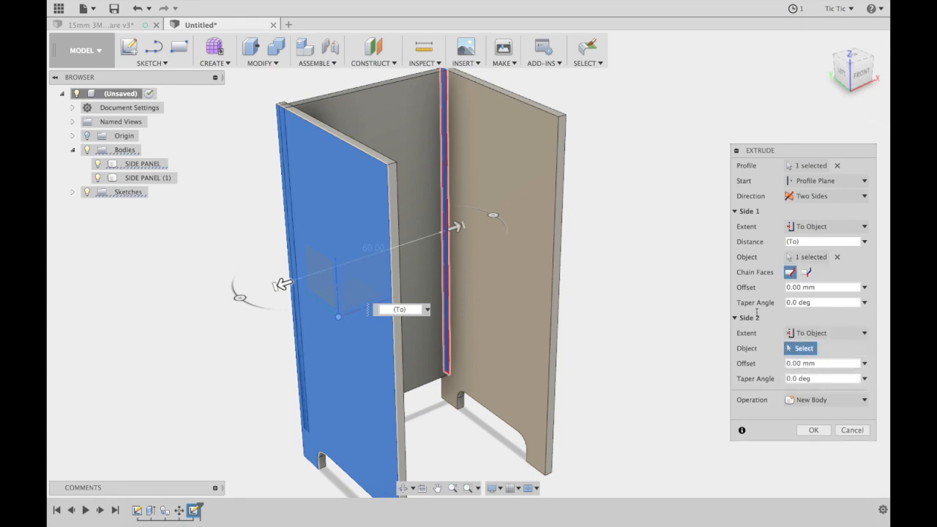
{"action": "left_click", "coordinate": [862, 74]}
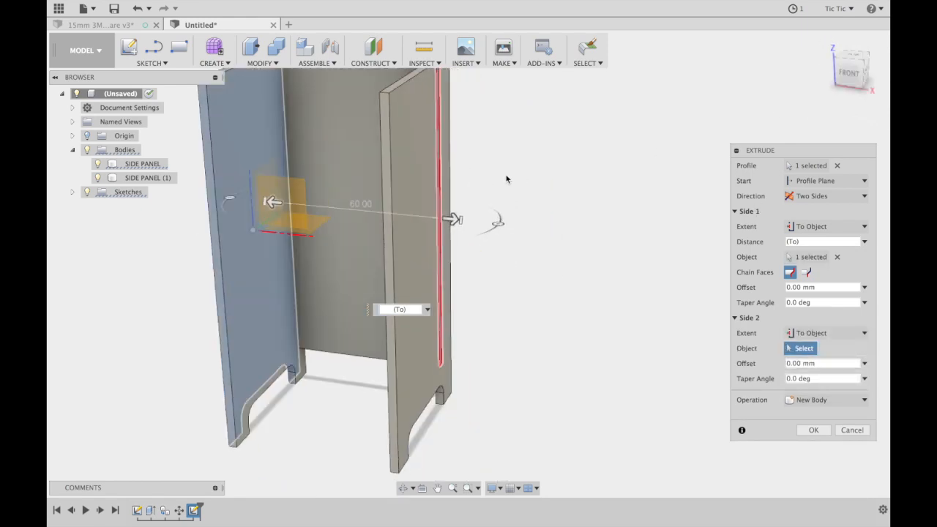
{"action": "left_click", "coordinate": [420, 177]}
{"action": "left_click", "coordinate": [867, 73]}
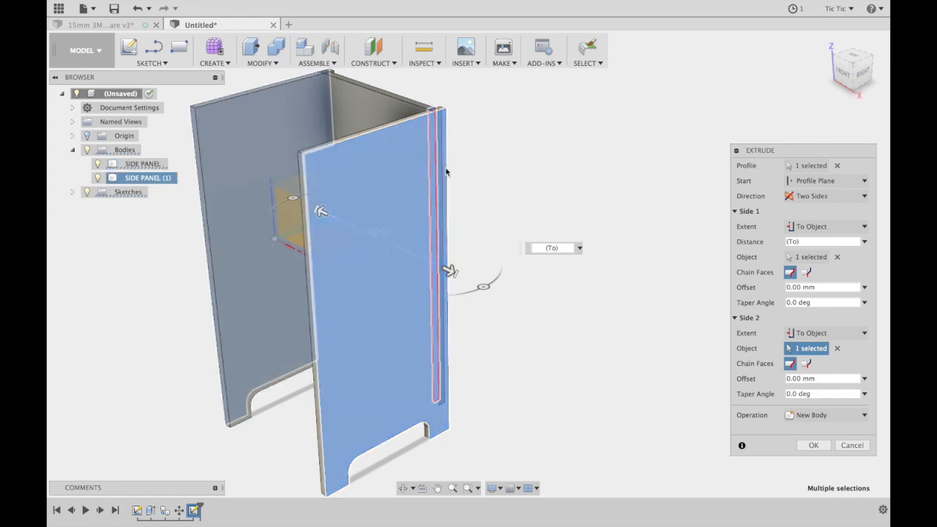
{"action": "left_click", "coordinate": [814, 446]}
View the model from the top and switch the camera to Orthographic projection.
{"action": "scroll", "coordinate": [653, 299], "scroll_direction": "left", "scroll_amount": 3}
{"action": "scroll", "coordinate": [652, 299], "scroll_direction": "down", "scroll_amount": 3}
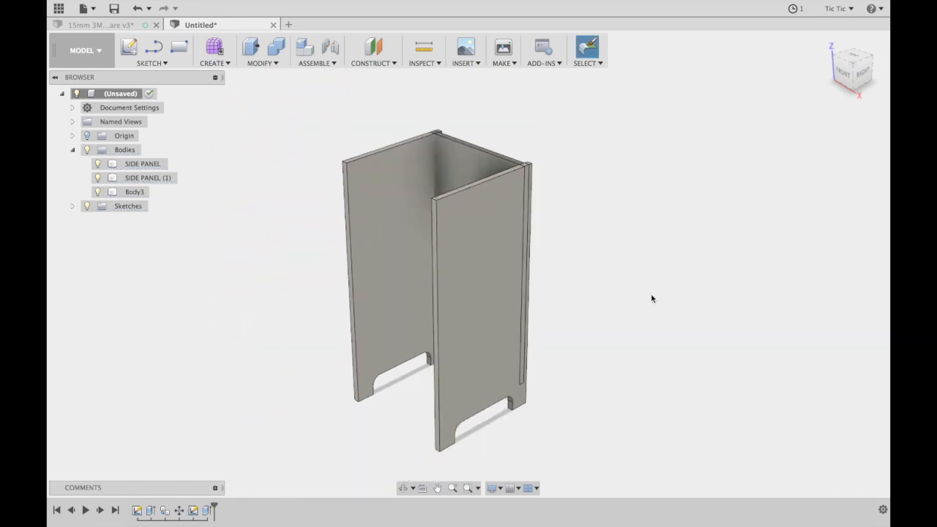
{"action": "mouse_move", "coordinate": [851, 83]}
{"action": "left_mouse_down"}
{"action": "mouse_move", "coordinate": [836, 84]}
{"action": "mouse_move", "coordinate": [821, 125]}
{"action": "mouse_move", "coordinate": [852, 69]}
{"action": "mouse_move", "coordinate": [848, 84]}
{"action": "left_mouse_up"}
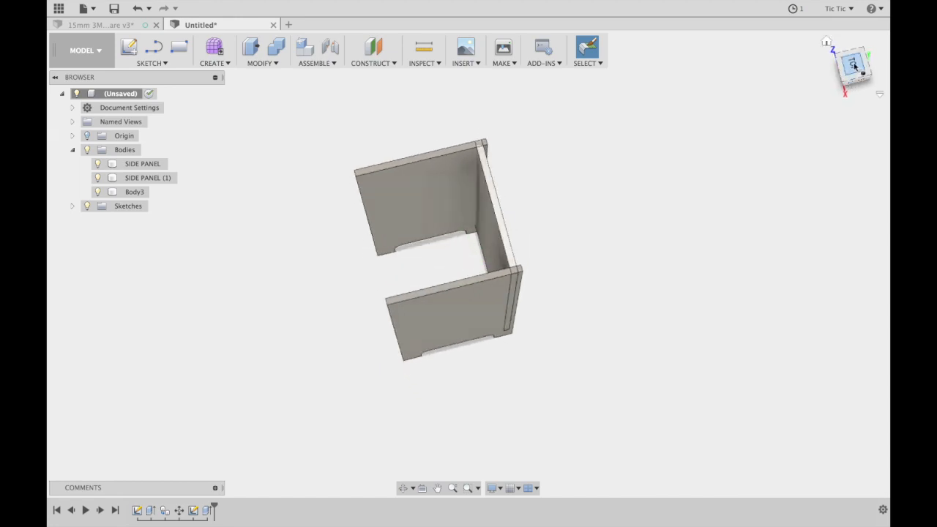
{"action": "left_click", "coordinate": [855, 66]}
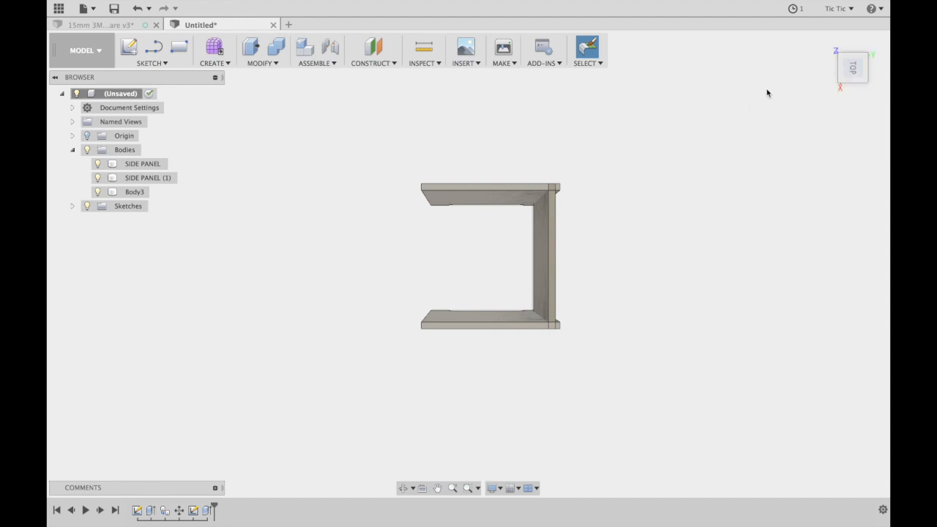
{"action": "left_click", "coordinate": [881, 95]}
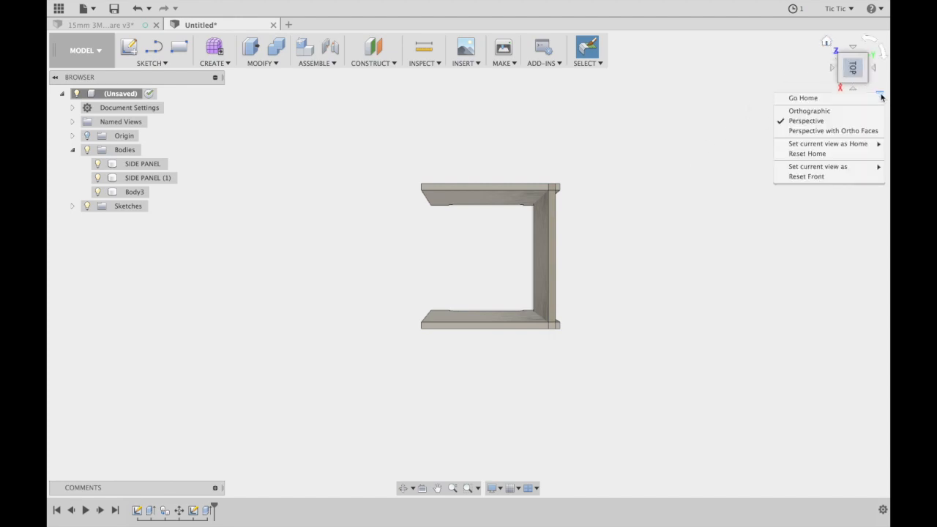
{"action": "left_click", "coordinate": [818, 111]}
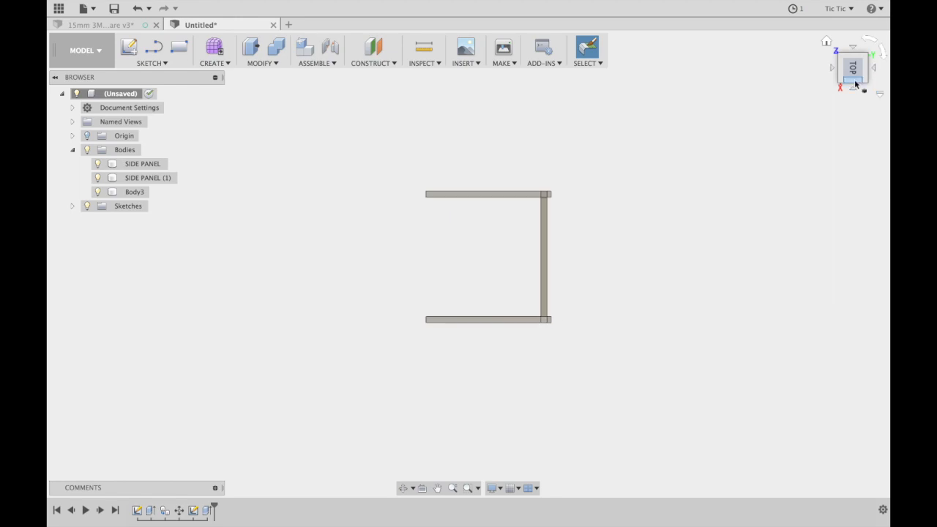
Create a copy of the extruded panel body moved -53 mm along Y, toward the open ends of the side panels.
{"action": "scroll", "coordinate": [658, 184], "scroll_direction": "up", "scroll_amount": 5}
{"action": "scroll", "coordinate": [658, 183], "scroll_direction": "down", "scroll_amount": 3}
{"action": "key", "text": "m"}
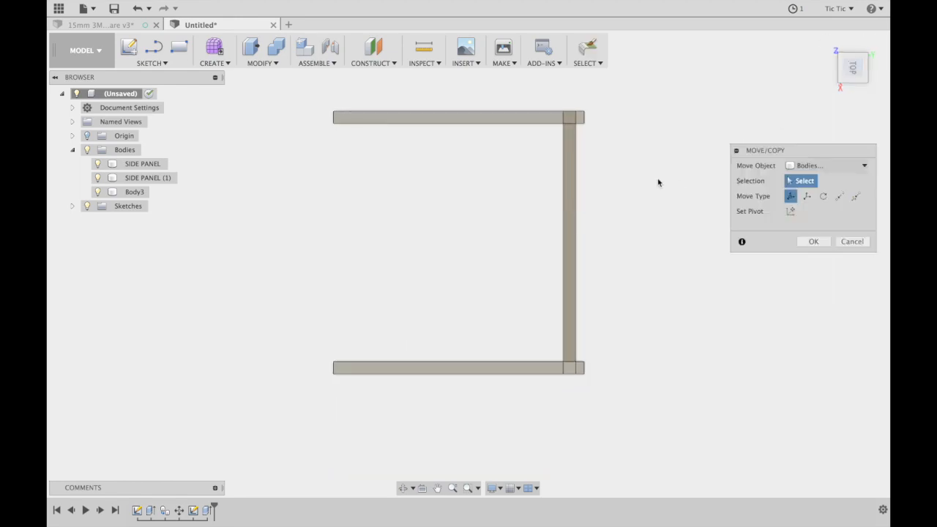
{"action": "left_click", "coordinate": [567, 208]}
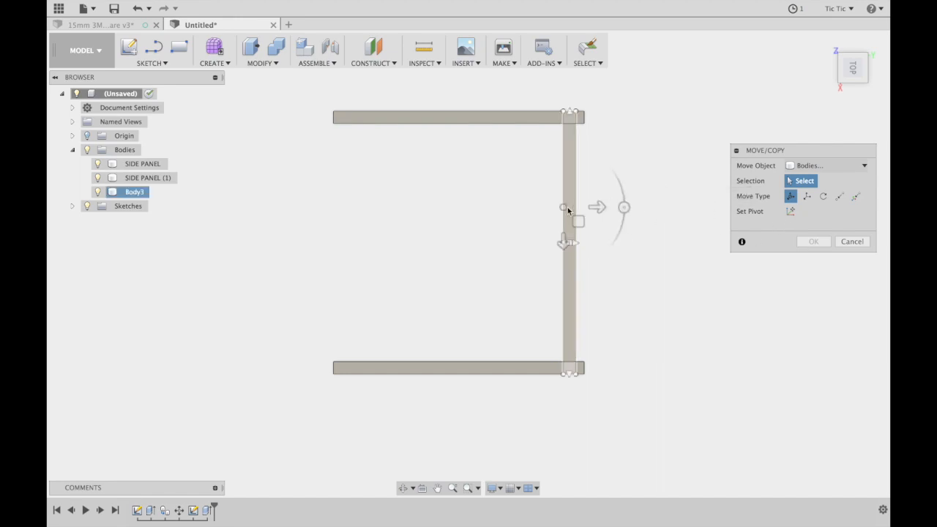
{"action": "left_click", "coordinate": [569, 245]}
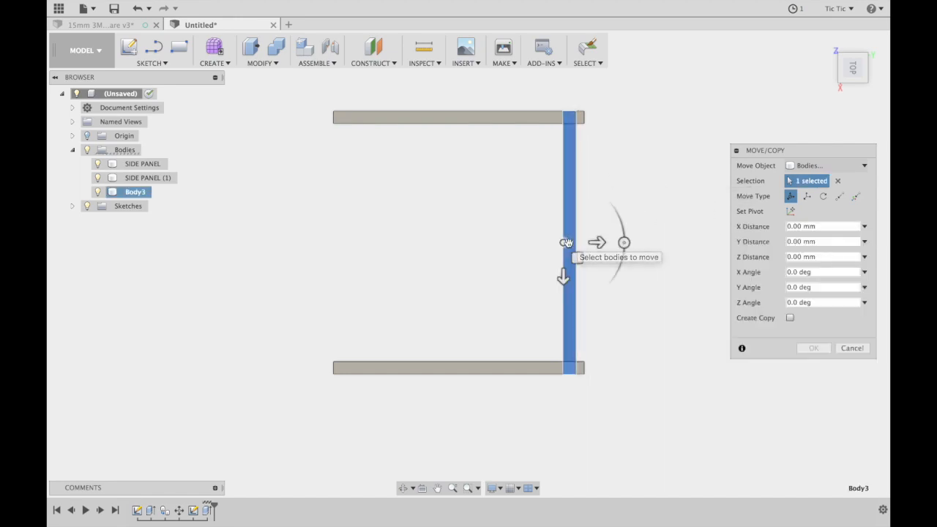
{"action": "left_click", "coordinate": [791, 318]}
{"action": "left_click_drag", "start_coordinate": [597, 242], "coordinate": [370, 242]}
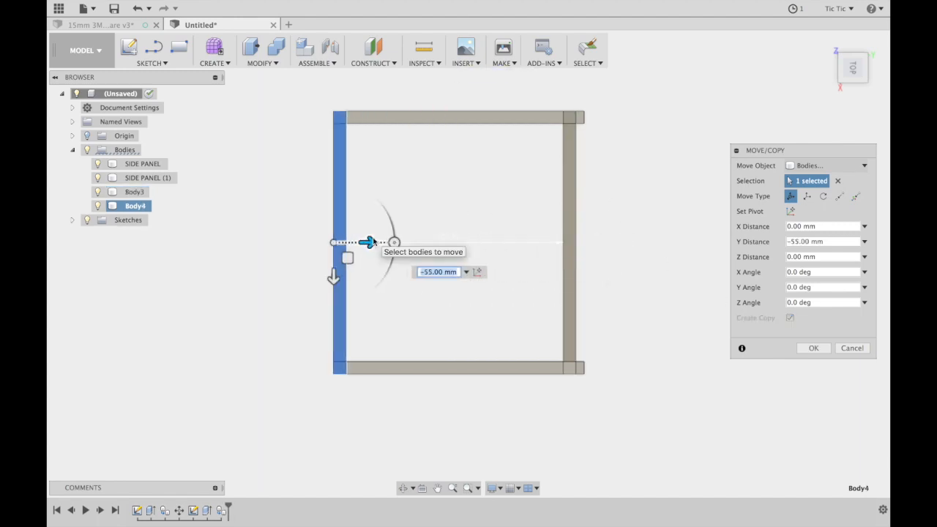
{"action": "scroll", "coordinate": [370, 242], "scroll_direction": "up", "scroll_amount": 5}
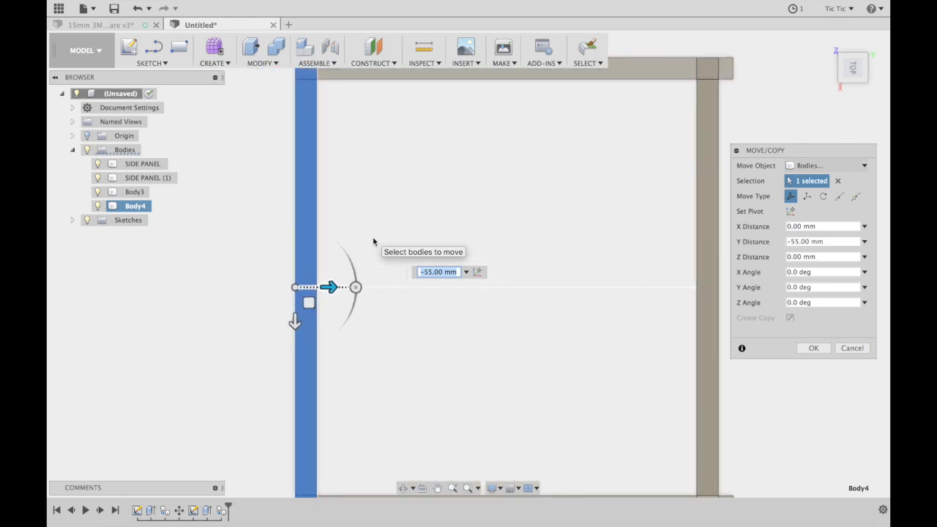
{"action": "left_click_drag", "start_coordinate": [352, 299], "coordinate": [367, 300]}
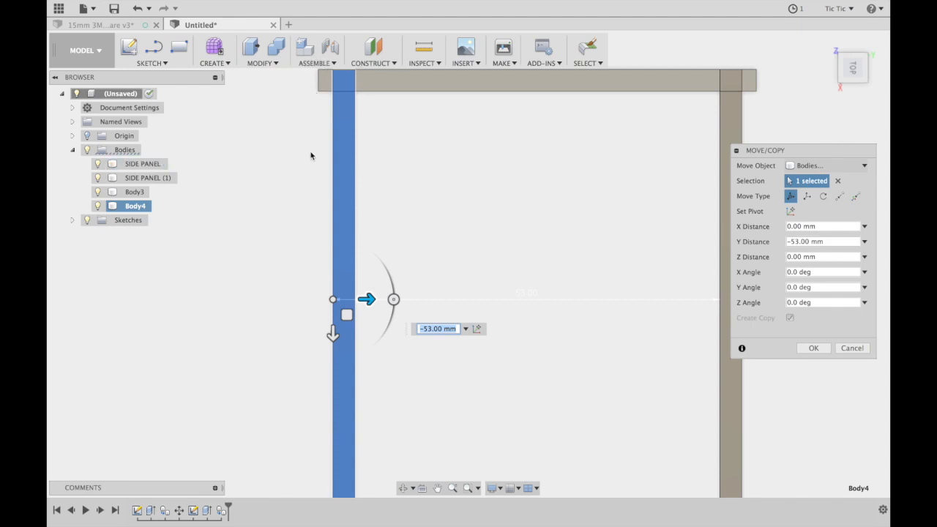
{"action": "left_click", "coordinate": [814, 349]}
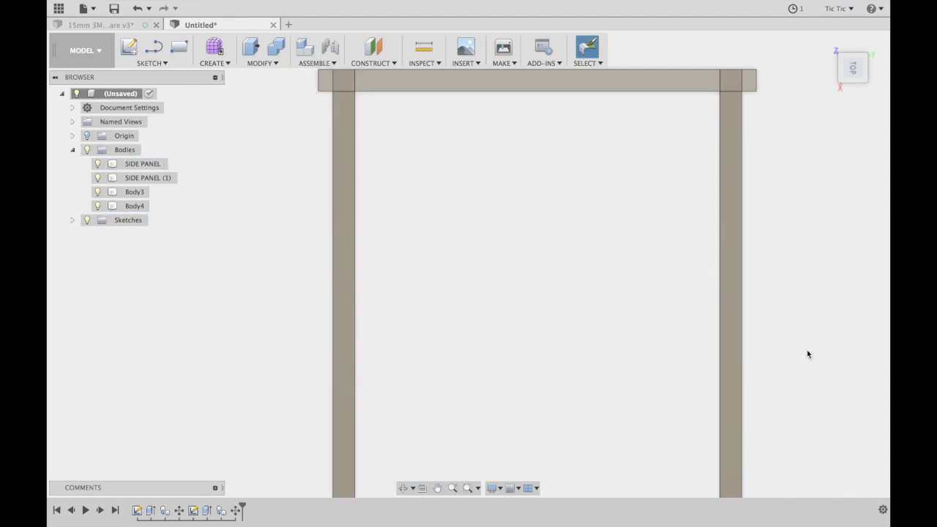
Rename Body3 as Front Panel and Body4 as Back Panel.
{"action": "left_click", "coordinate": [132, 193]}
{"action": "double_click", "coordinate": [137, 194]}
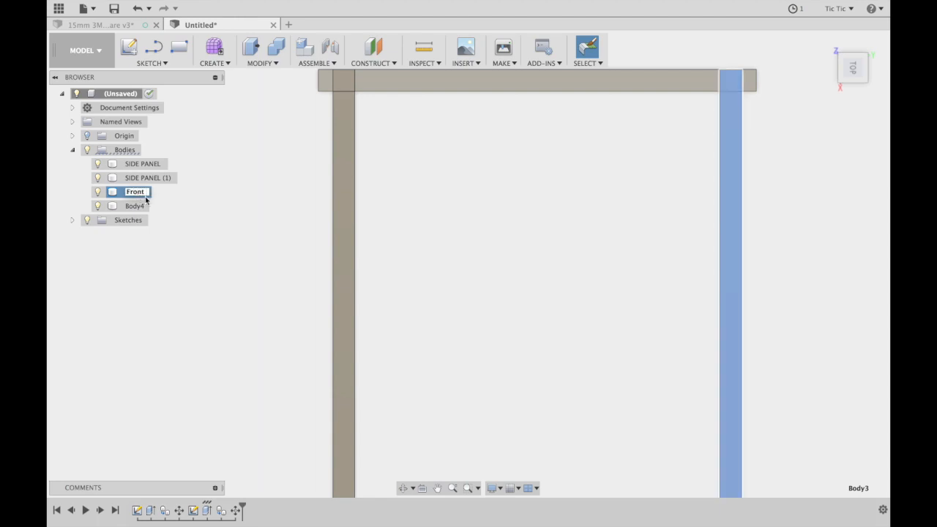
{"action": "left_click", "coordinate": [136, 206]}
{"action": "double_click", "coordinate": [138, 207]}
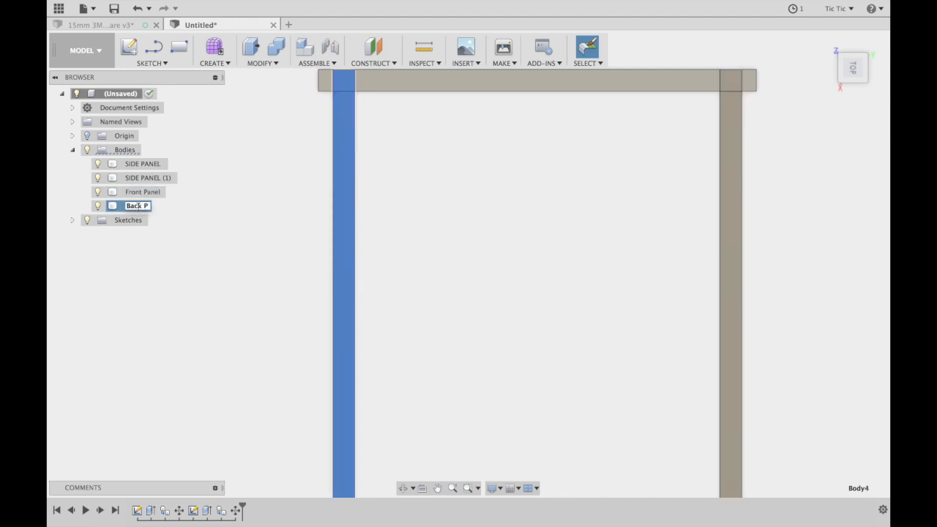
{"action": "key", "text": "Return"}
{"action": "left_click", "coordinate": [228, 277]}
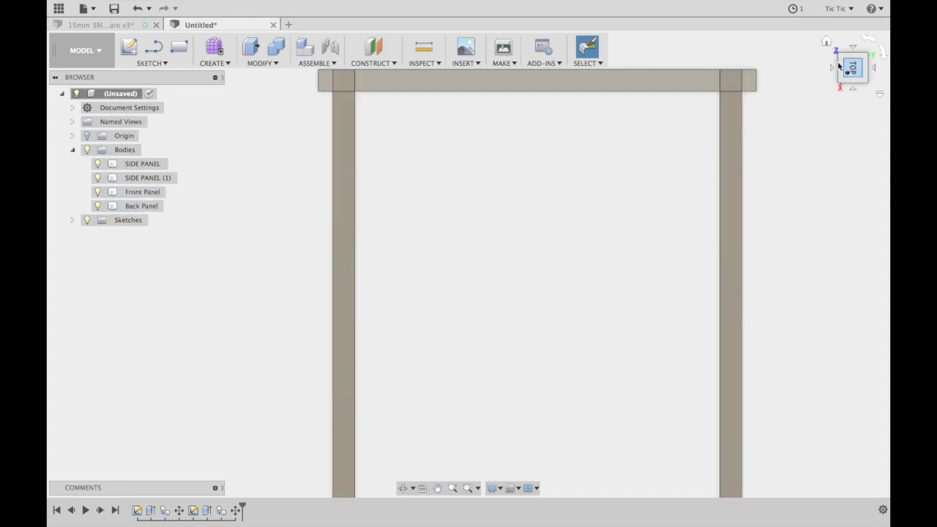
Hide the SIDE PANEL (1) body to expose the inside of the box from below.
{"action": "left_click", "coordinate": [826, 42]}
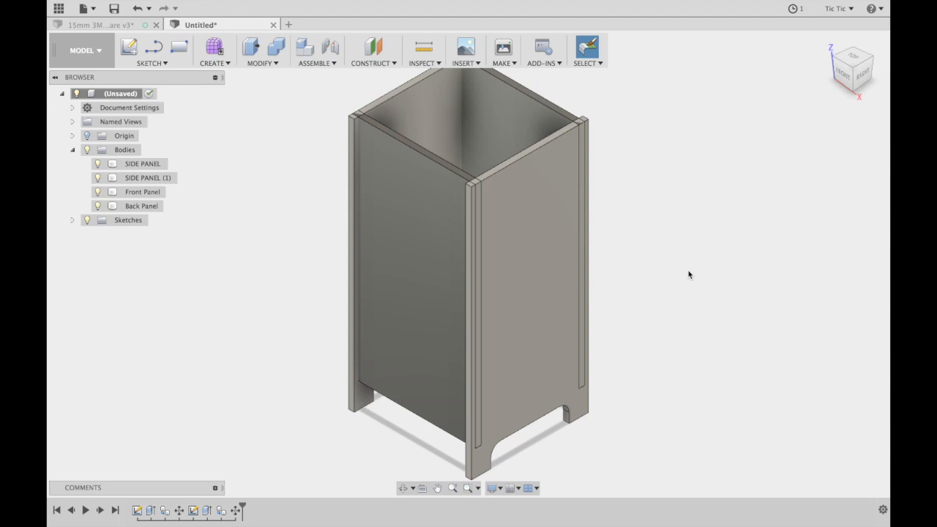
{"action": "left_click", "coordinate": [528, 330]}
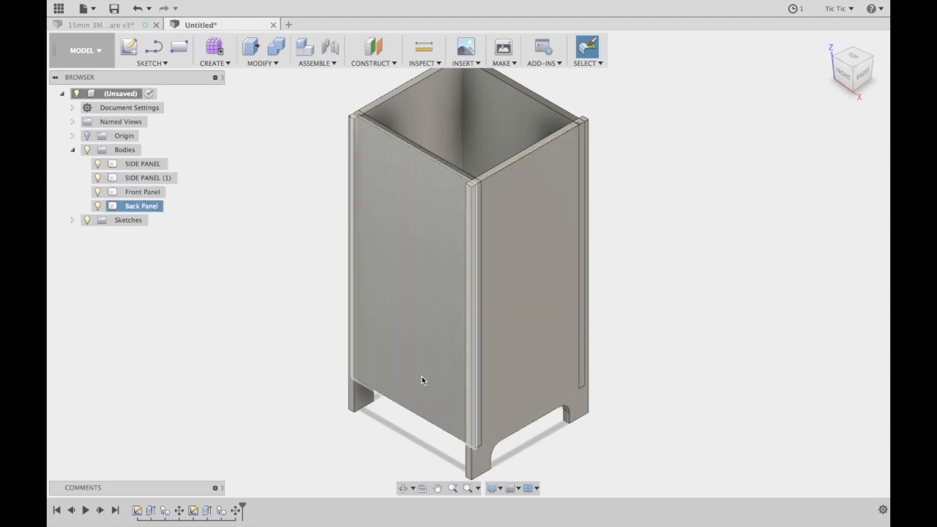
{"action": "left_click", "coordinate": [648, 305]}
{"action": "left_click_drag", "start_coordinate": [851, 82], "coordinate": [809, 44]}
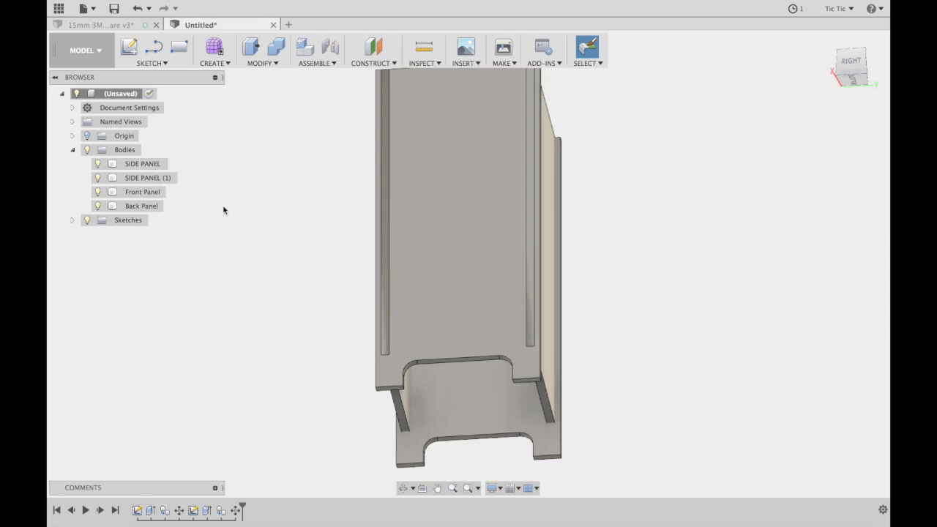
{"action": "left_click", "coordinate": [99, 192]}
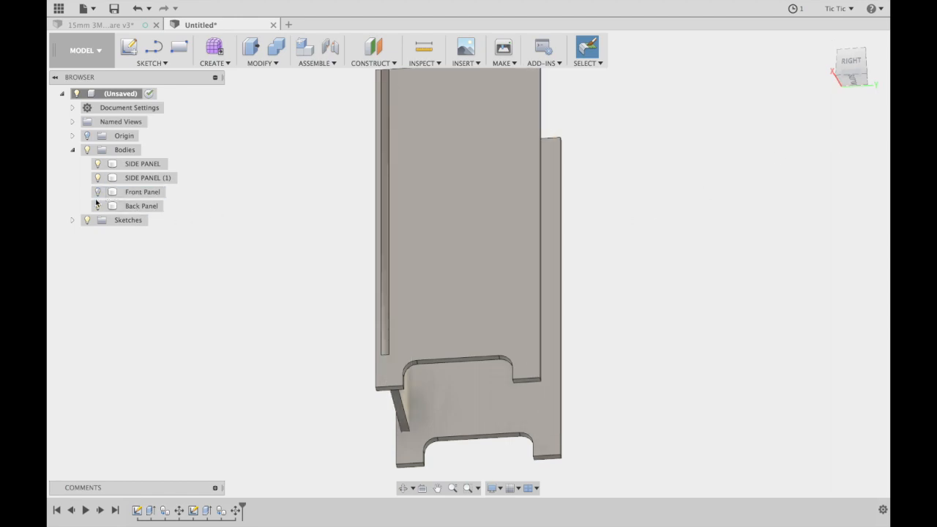
{"action": "left_click", "coordinate": [98, 192]}
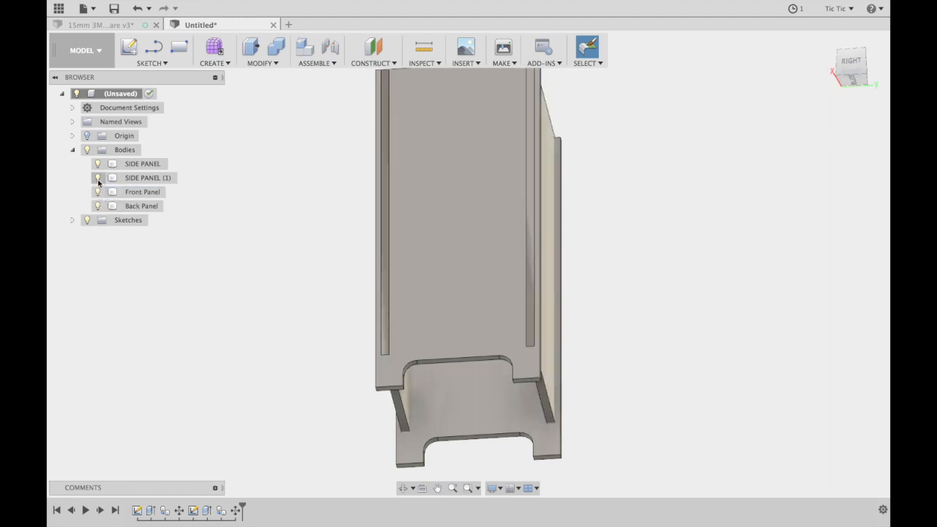
{"action": "left_click", "coordinate": [99, 180]}
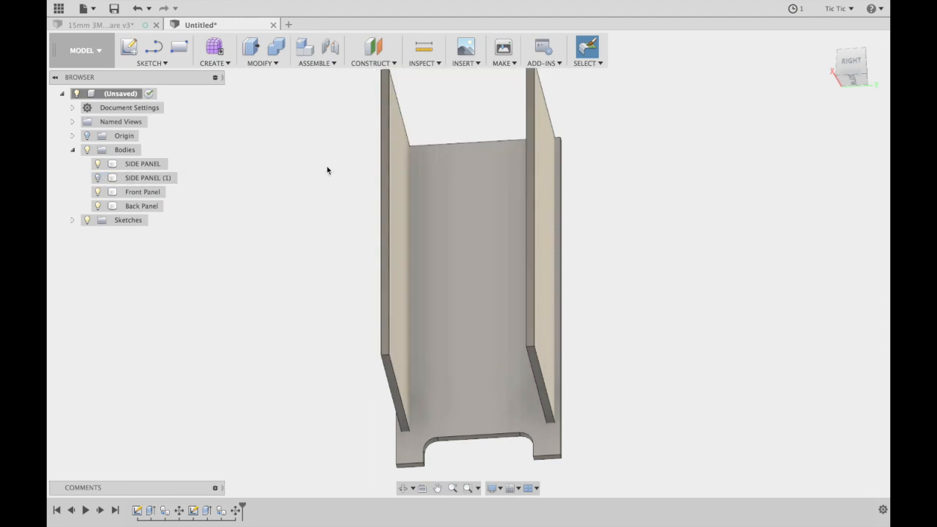
Sketch a rectangle about 50 × 5 mm on the side panel's inner face, spanning between the lower ends of the front and back panels.
{"action": "key", "text": "r"}
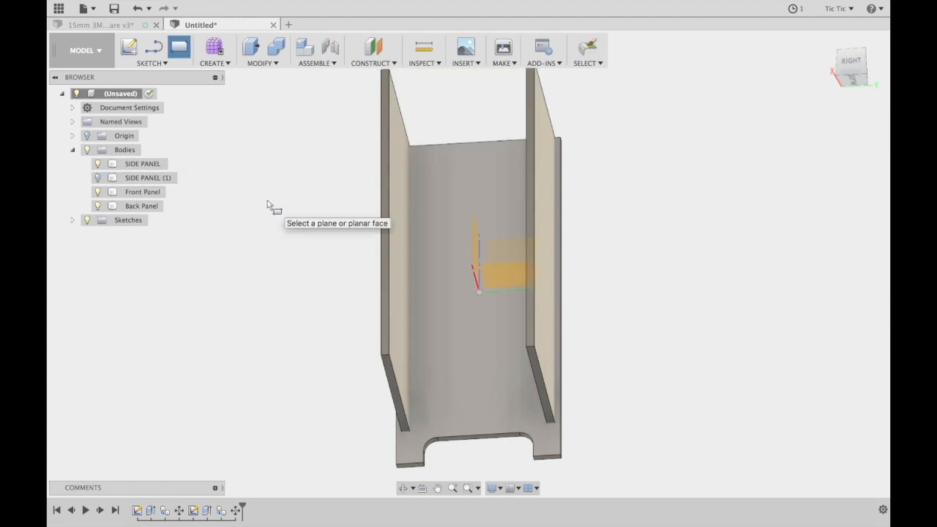
{"action": "left_click", "coordinate": [410, 378]}
{"action": "left_click", "coordinate": [457, 357]}
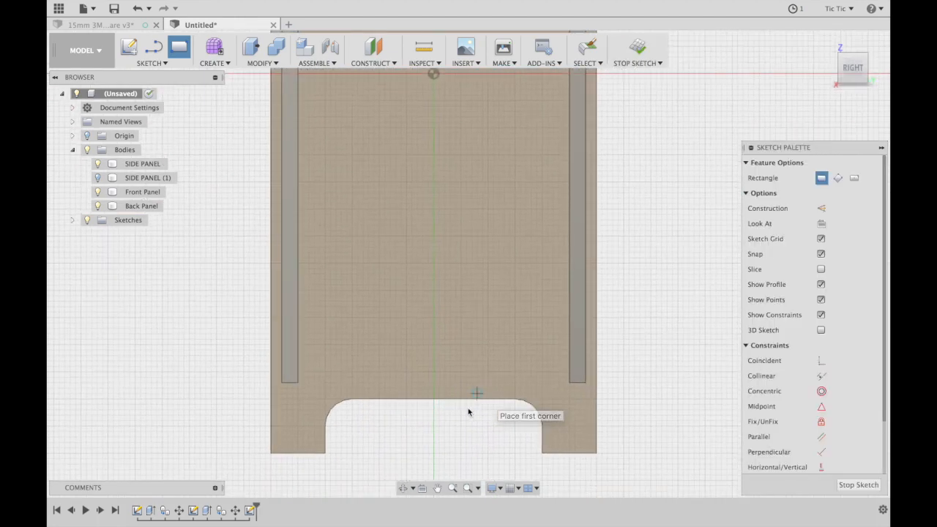
{"action": "left_click", "coordinate": [260, 356]}
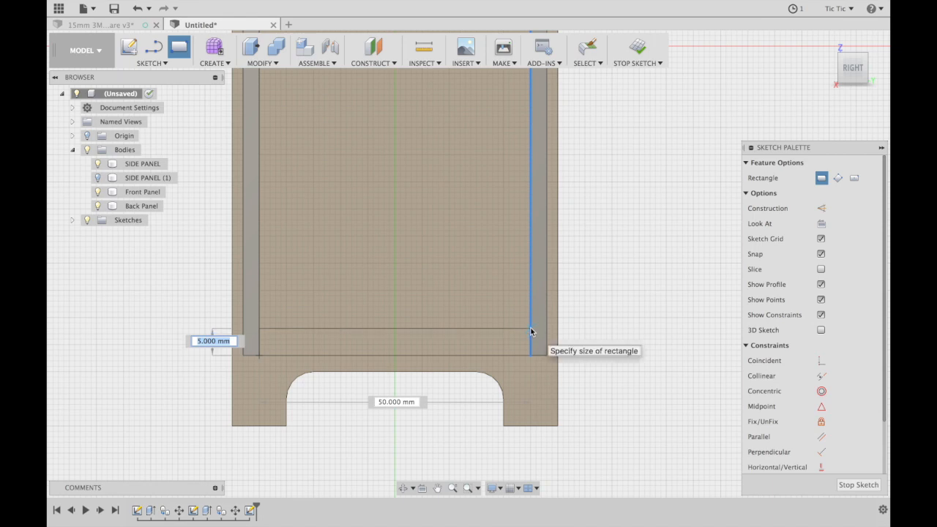
{"action": "left_click", "coordinate": [531, 331]}
{"action": "key", "text": "Escape"}
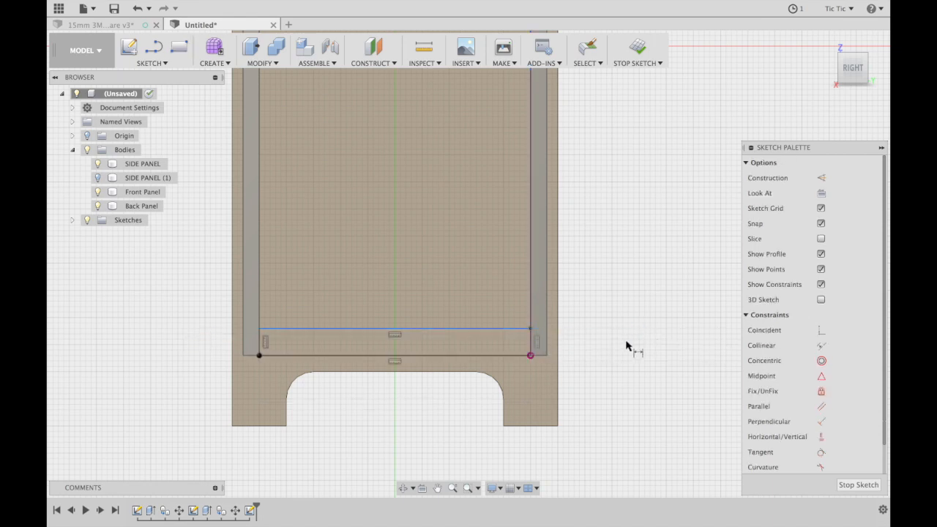
Dimension the rectangle's short edge and set its height to 3 mm.
{"action": "left_click", "coordinate": [529, 344]}
{"action": "left_click", "coordinate": [614, 342]}
{"action": "type", "text": "3"}
{"action": "key", "text": "Return"}
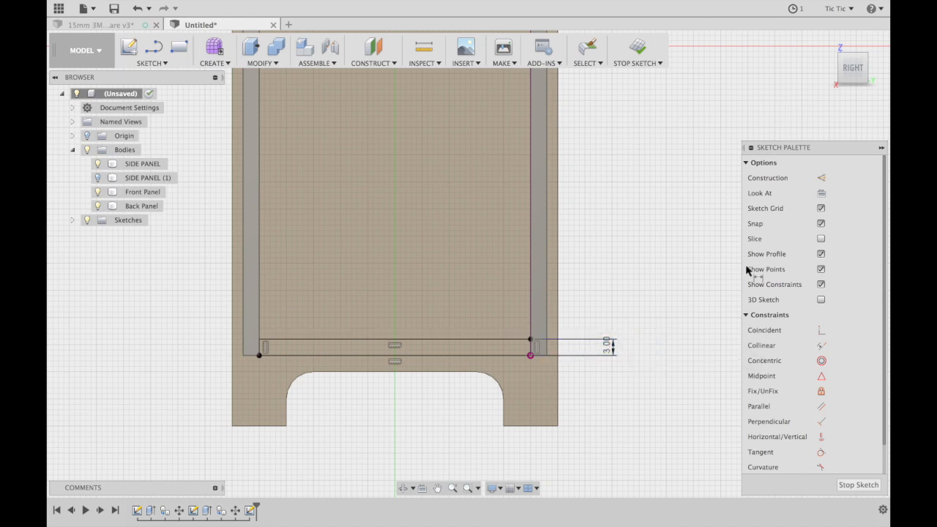
Finish the sketch, start extruding the 3 mm high rectangle profile, and show the SIDE PANEL (1) body again.
{"action": "left_click", "coordinate": [858, 485]}
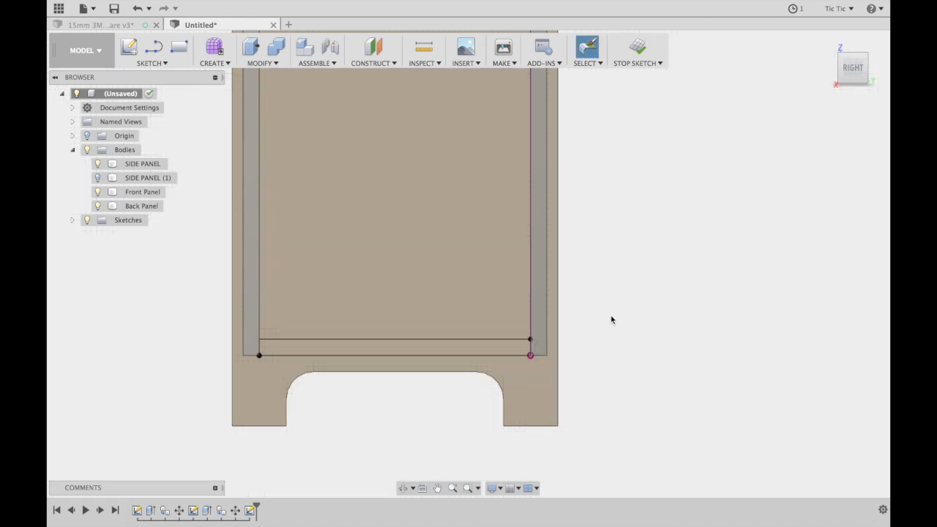
{"action": "left_click", "coordinate": [848, 79]}
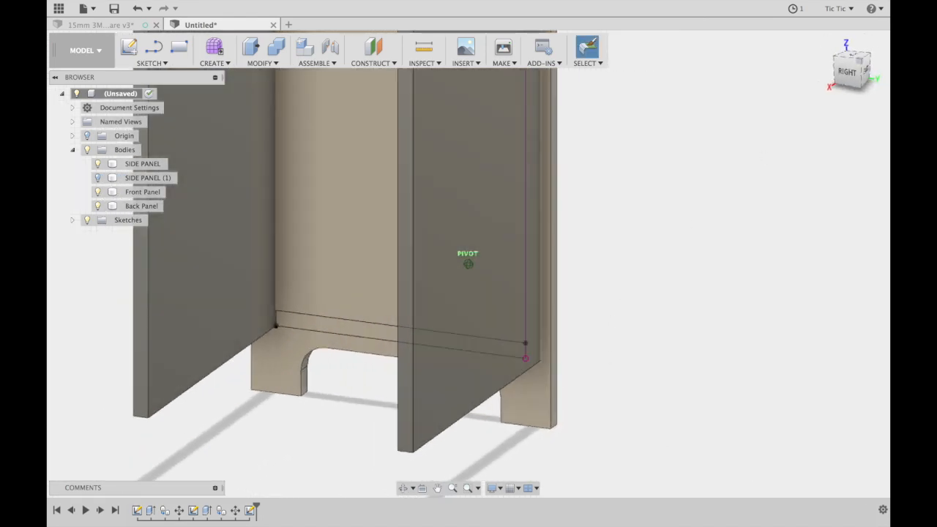
{"action": "key", "text": "q"}
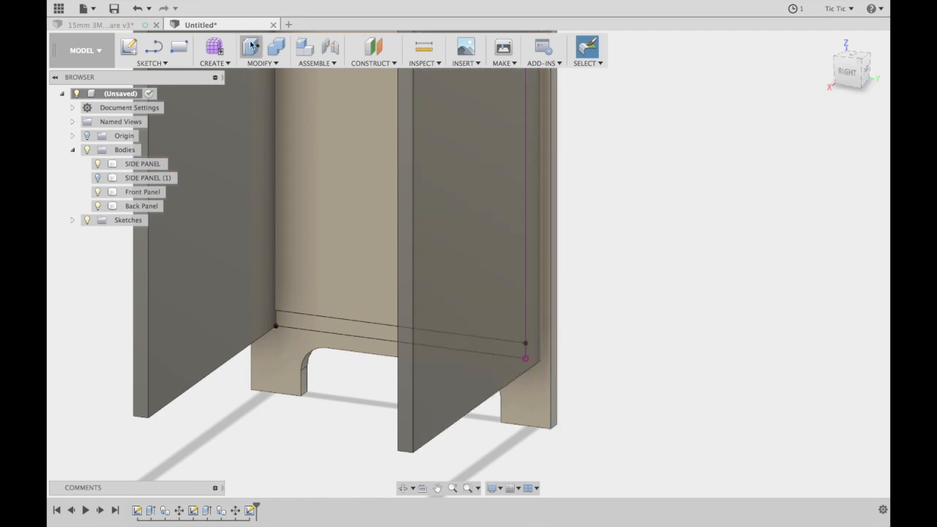
{"action": "left_click", "coordinate": [312, 323]}
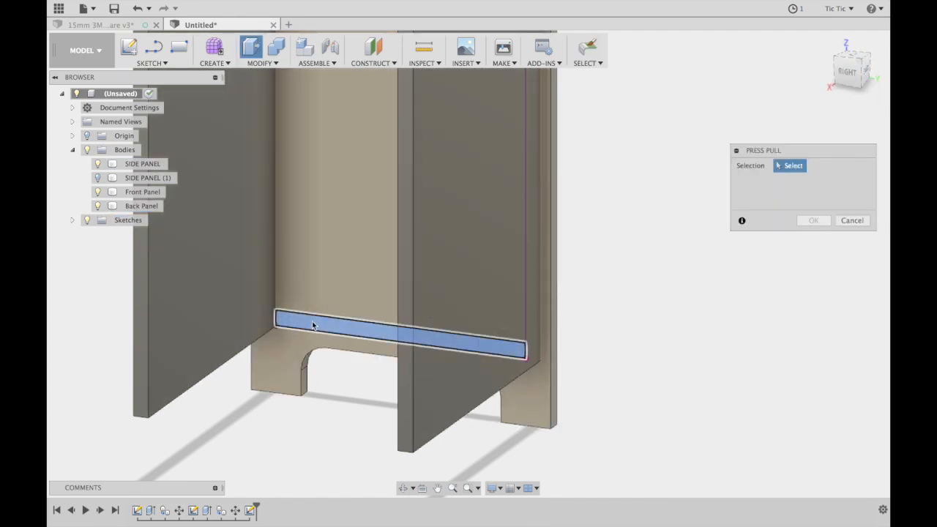
{"action": "left_click", "coordinate": [97, 179]}
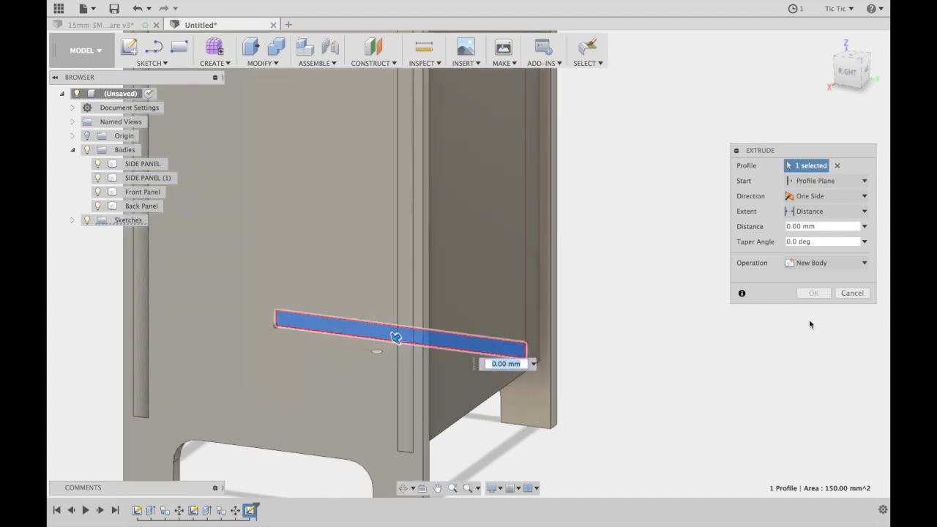
Set the extrusion to Two Sides as a New Body, with side 1 reaching to the outer face of SIDE PANEL (1).
{"action": "left_click", "coordinate": [864, 196]}
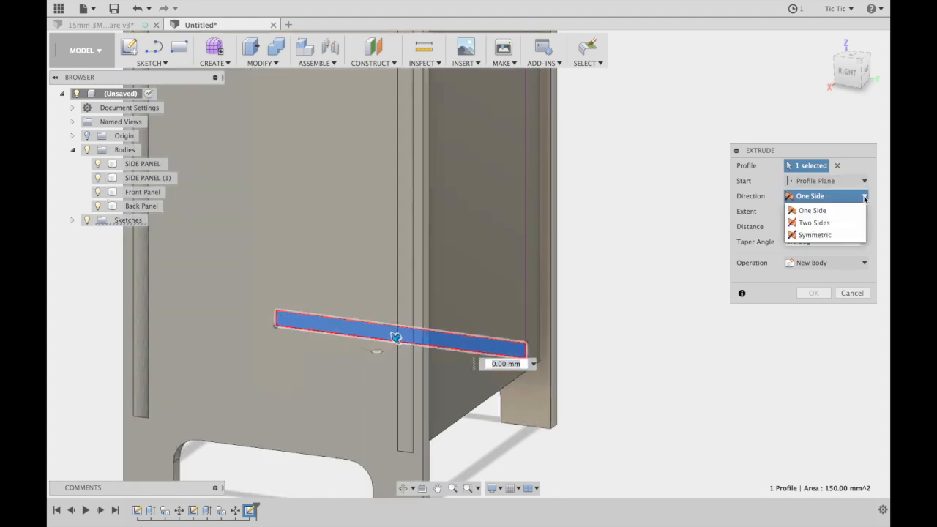
{"action": "left_click", "coordinate": [823, 225]}
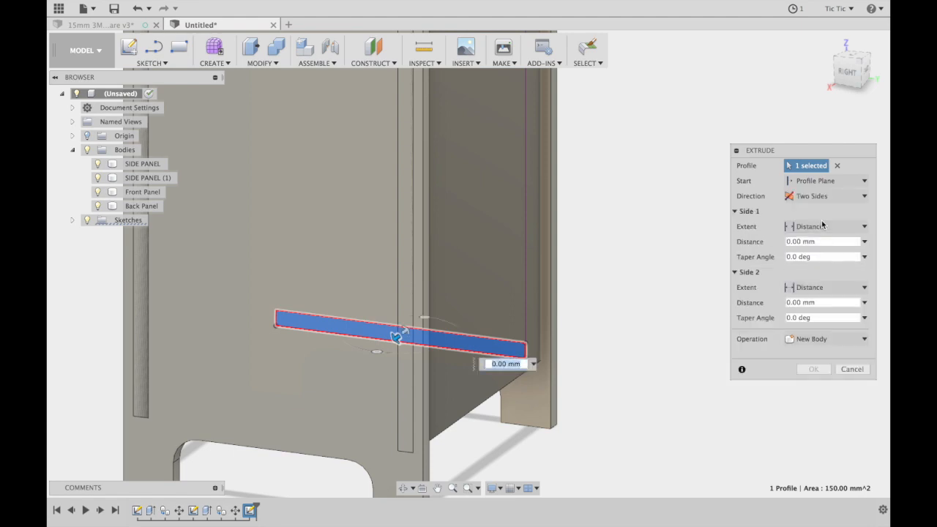
{"action": "left_click", "coordinate": [844, 227]}
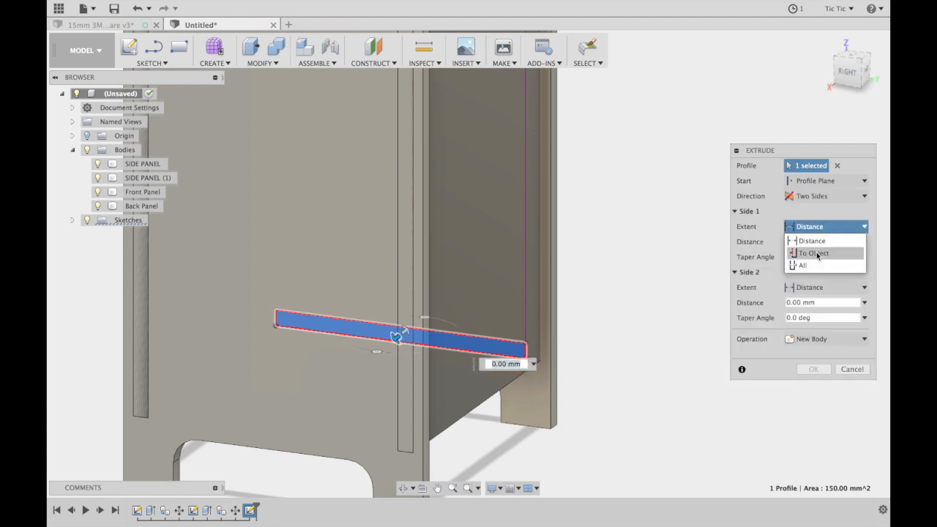
{"action": "left_click", "coordinate": [817, 253]}
{"action": "left_click", "coordinate": [193, 295]}
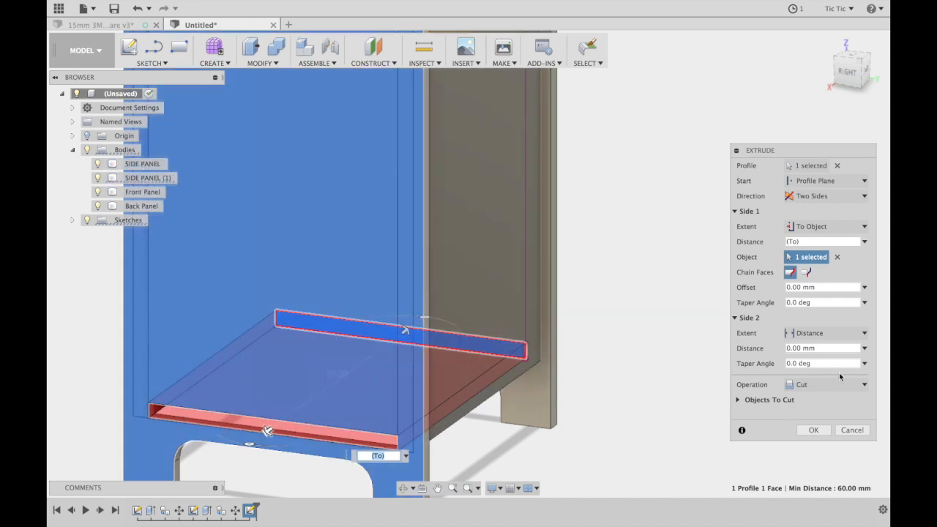
{"action": "left_click", "coordinate": [836, 384]}
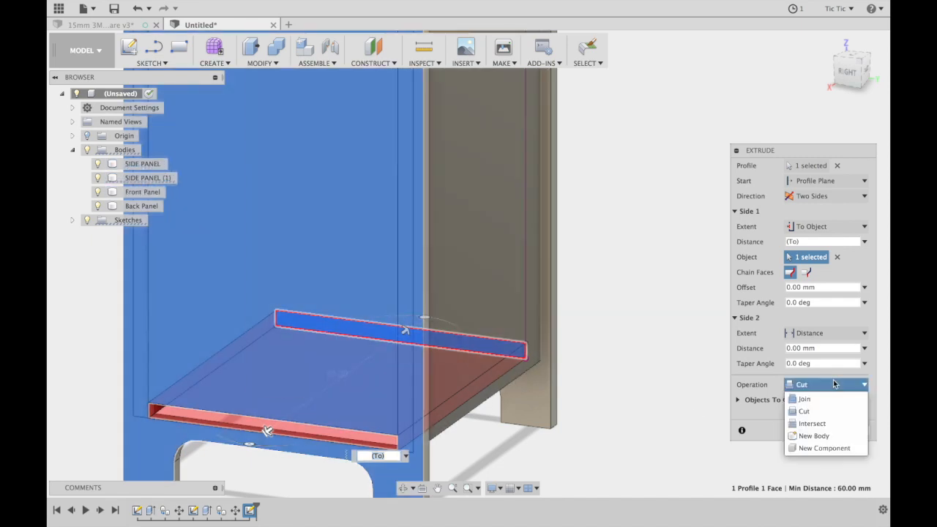
{"action": "left_click", "coordinate": [811, 437]}
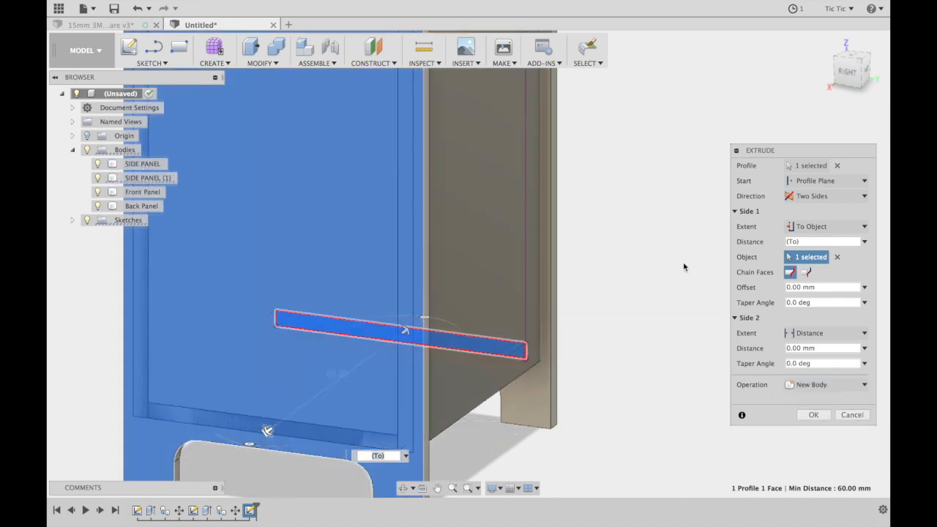
Extend side 2 of the extrusion to the outer face of SIDE PANEL and complete the bottom panel.
{"action": "left_click_drag", "start_coordinate": [853, 76], "coordinate": [842, 67]}
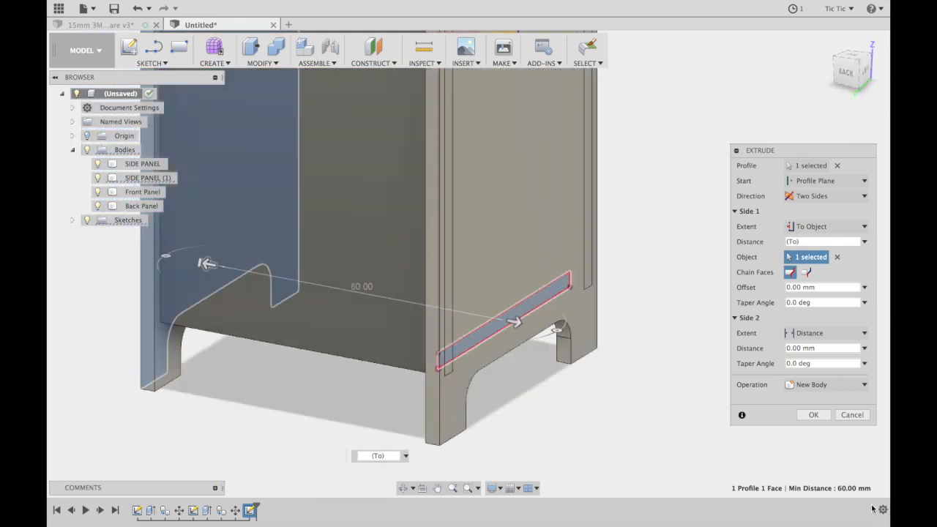
{"action": "left_click", "coordinate": [842, 333]}
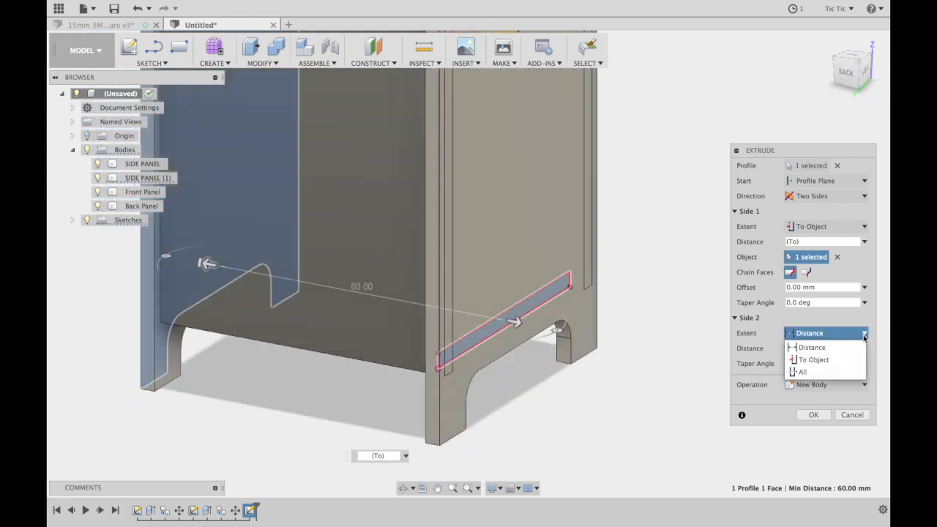
{"action": "left_click", "coordinate": [810, 360]}
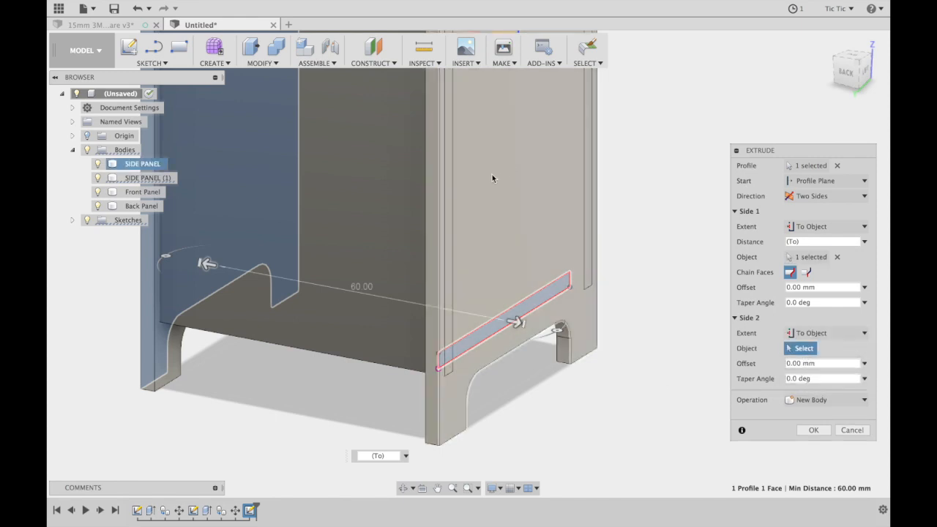
{"action": "left_click", "coordinate": [493, 176]}
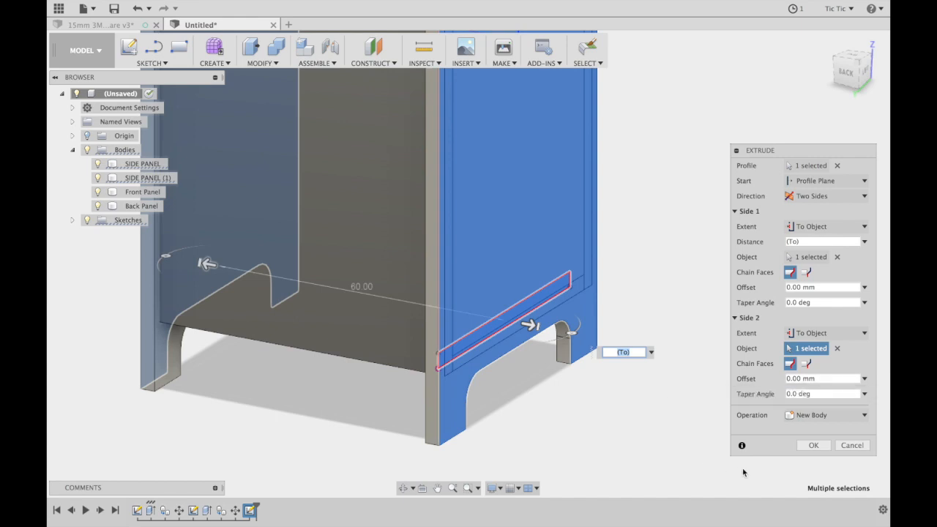
{"action": "left_click", "coordinate": [811, 445]}
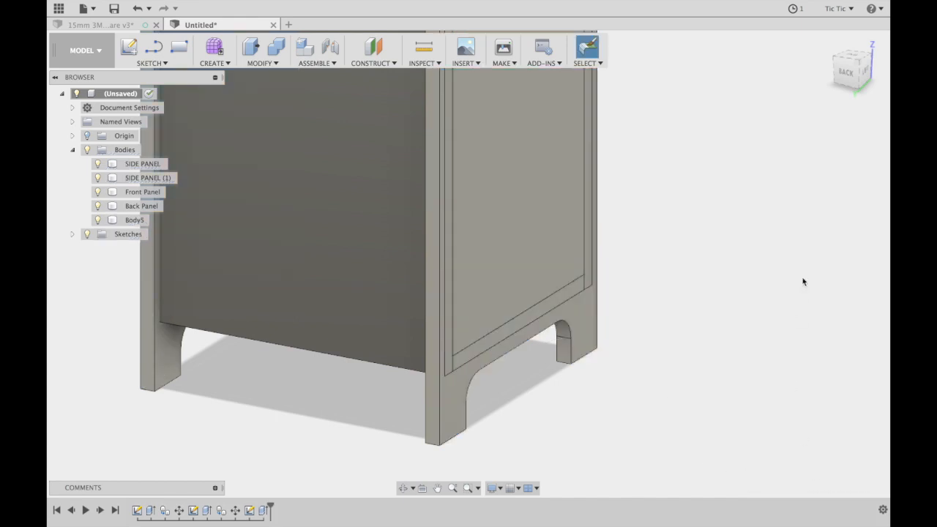
Examine the assembled box from several sides and return to the home view.
{"action": "mouse_move", "coordinate": [849, 72]}
{"action": "left_mouse_down"}
{"action": "mouse_move", "coordinate": [827, 73]}
{"action": "mouse_move", "coordinate": [852, 74]}
{"action": "left_mouse_up"}
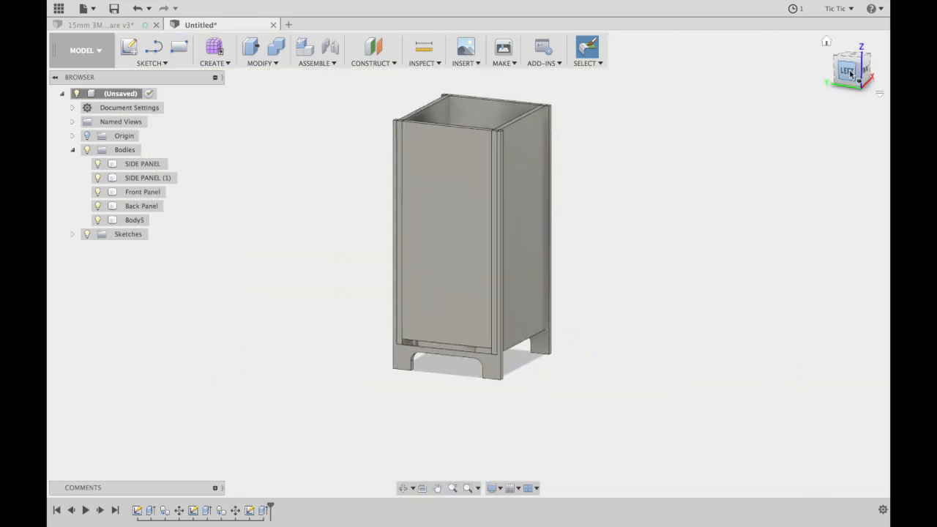
{"action": "left_click_drag", "start_coordinate": [856, 74], "coordinate": [813, 83]}
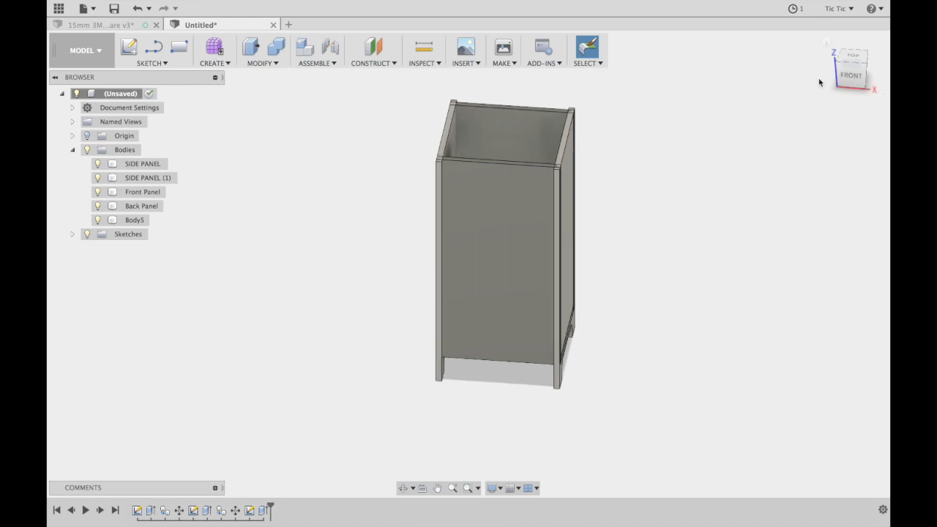
{"action": "scroll", "coordinate": [703, 222], "scroll_direction": "down", "scroll_amount": 3}
{"action": "scroll", "coordinate": [703, 222], "scroll_direction": "up", "scroll_amount": 3}
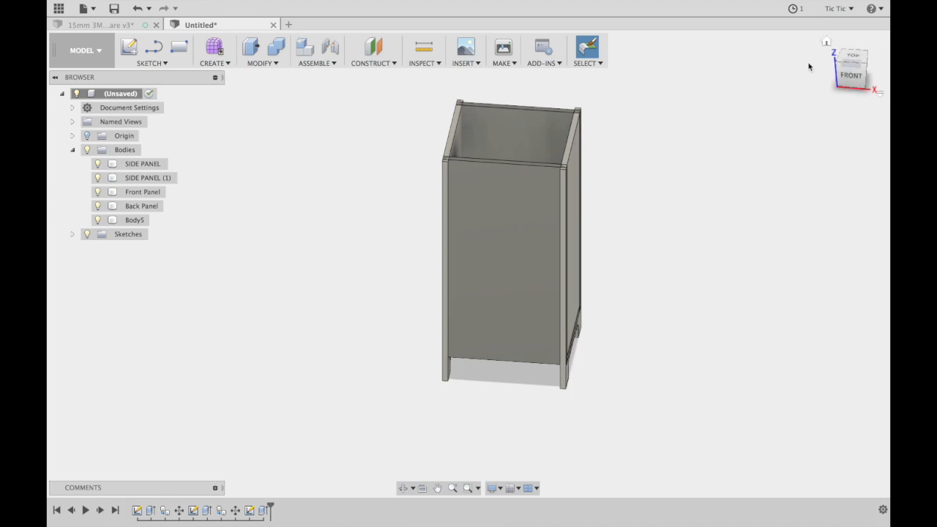
{"action": "left_click", "coordinate": [827, 42]}
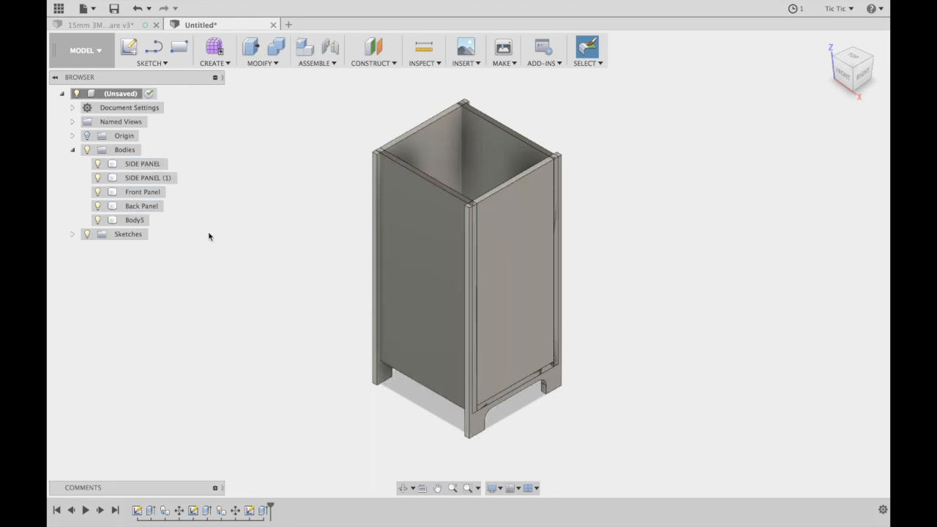
{"action": "left_click", "coordinate": [100, 193]}
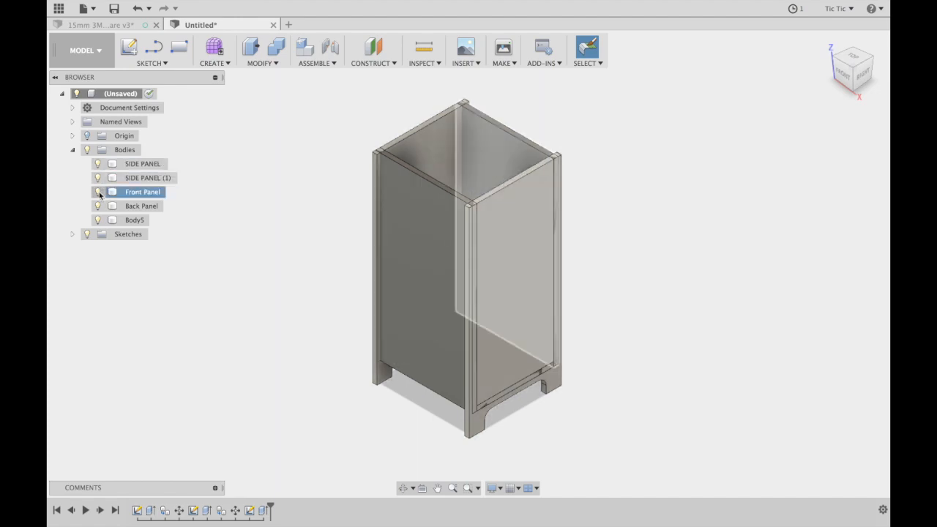
{"action": "left_click", "coordinate": [259, 392]}
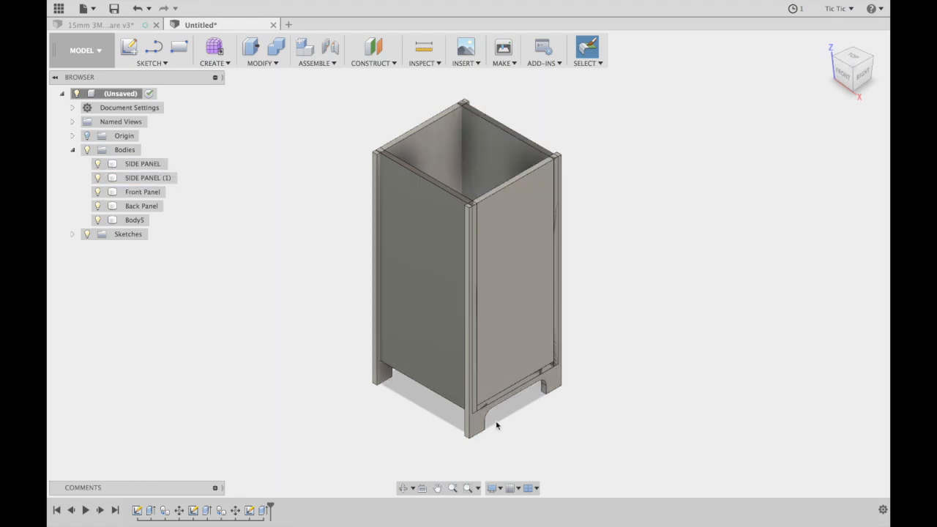
{"action": "left_click", "coordinate": [471, 382]}
{"action": "left_click", "coordinate": [270, 304]}
Hide both side panels and rename Body5 as Base.
{"action": "left_click", "coordinate": [97, 178]}
{"action": "left_click", "coordinate": [98, 164]}
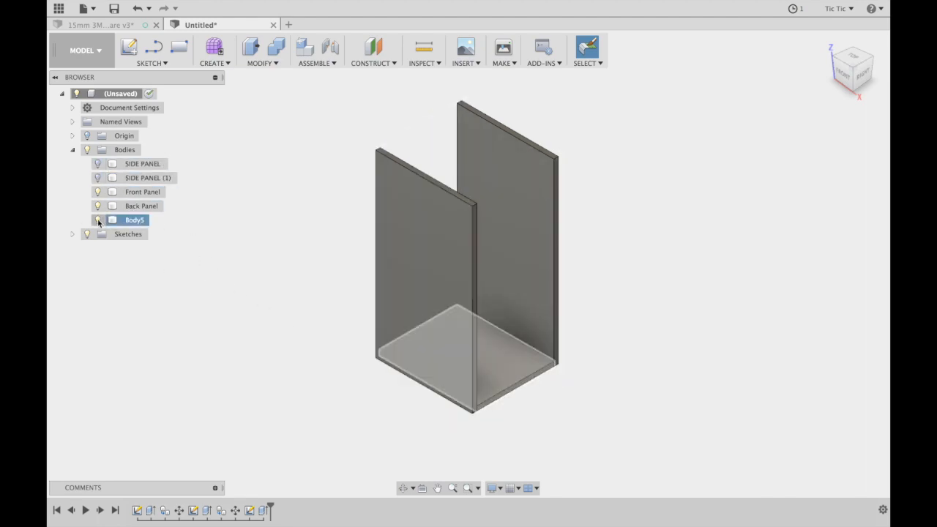
{"action": "double_click", "coordinate": [136, 221]}
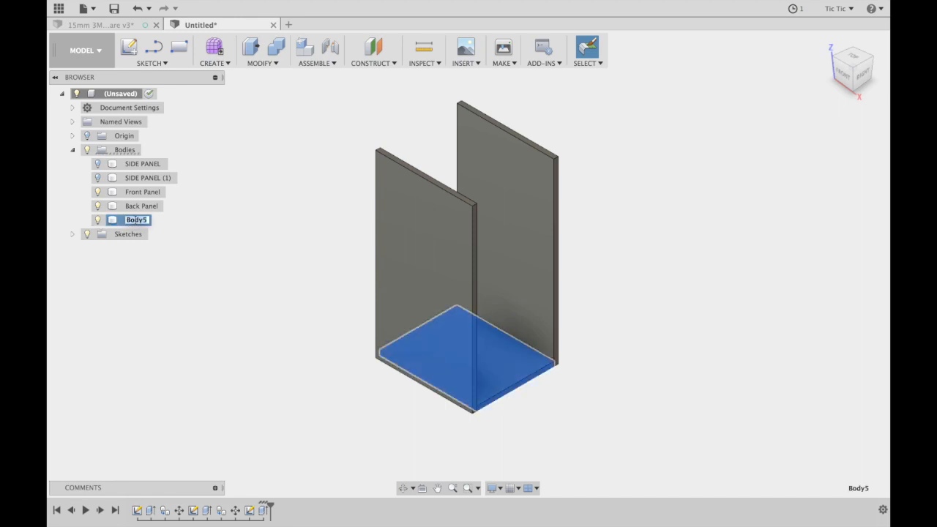
{"action": "type", "text": "Base"}
{"action": "left_click", "coordinate": [149, 306]}
Hide the Base body and sketch a 3 × 10 mm rectangle in the upper-left corner of the Back Panel's outer face.
{"action": "left_click", "coordinate": [97, 220]}
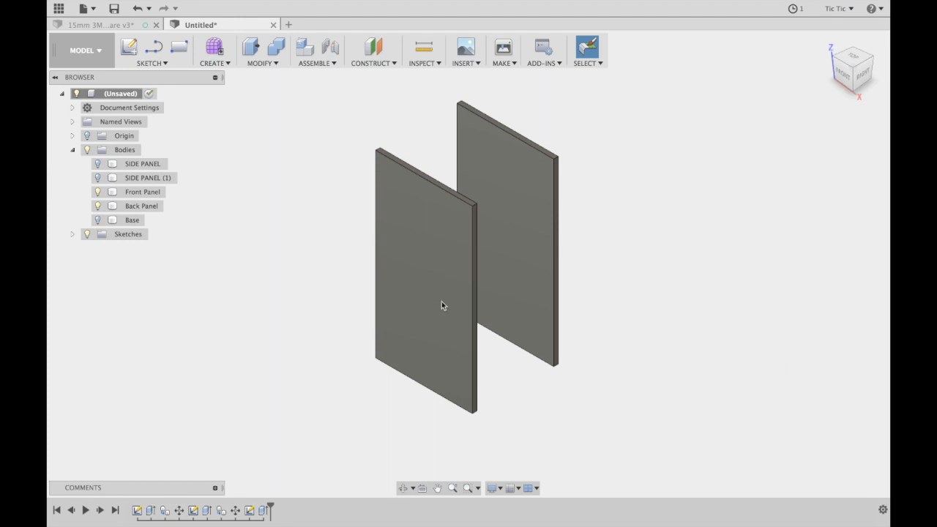
{"action": "left_click", "coordinate": [178, 47]}
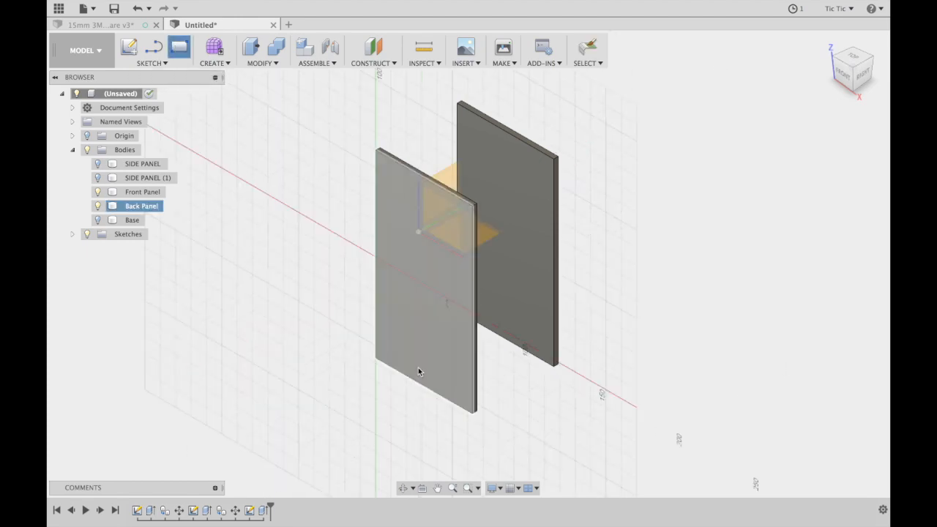
{"action": "left_click", "coordinate": [427, 290]}
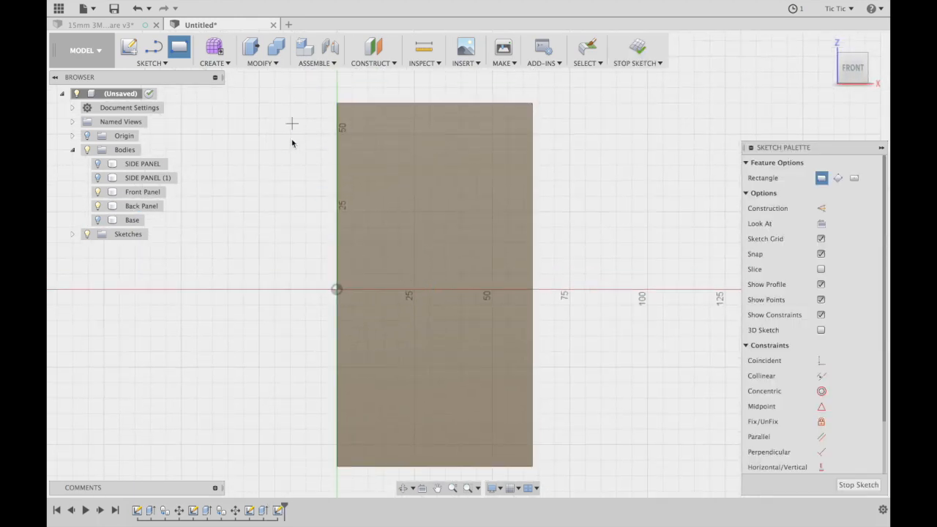
{"action": "left_click", "coordinate": [337, 104]}
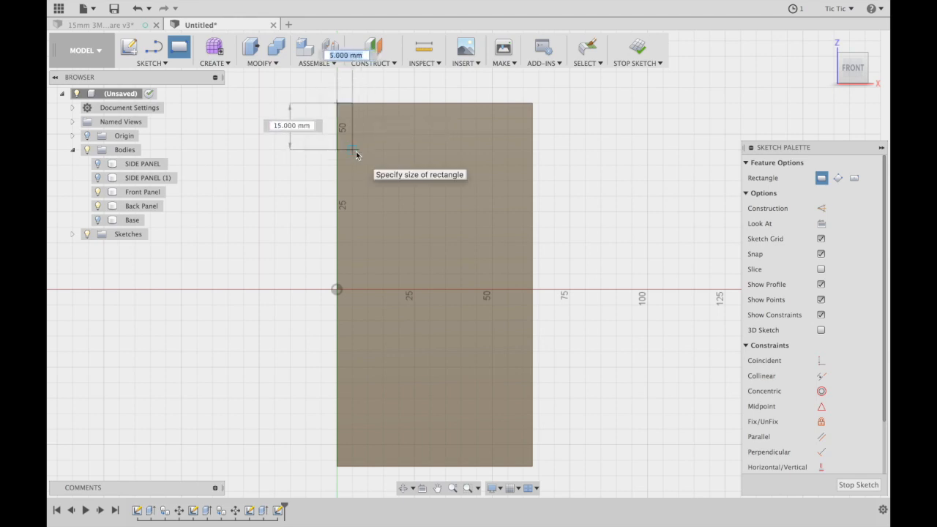
{"action": "type", "text": "3"}
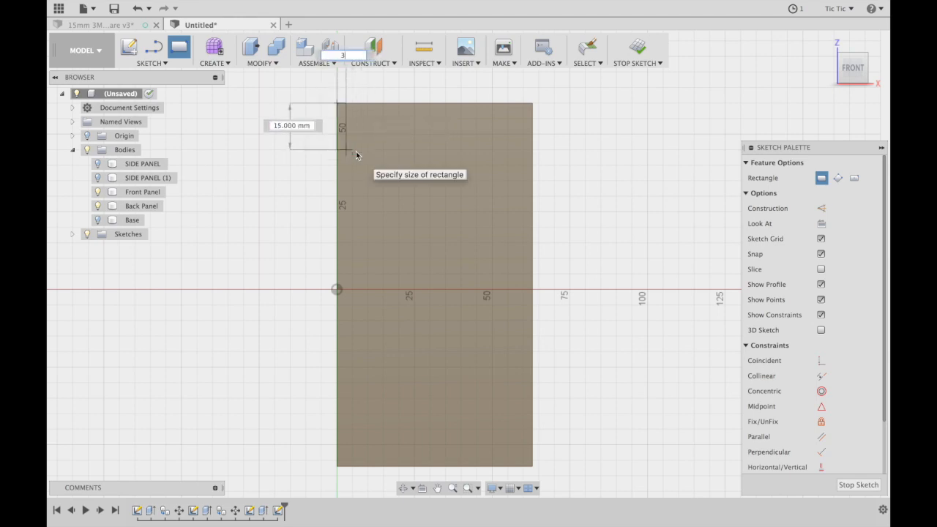
{"action": "key", "text": "Tab"}
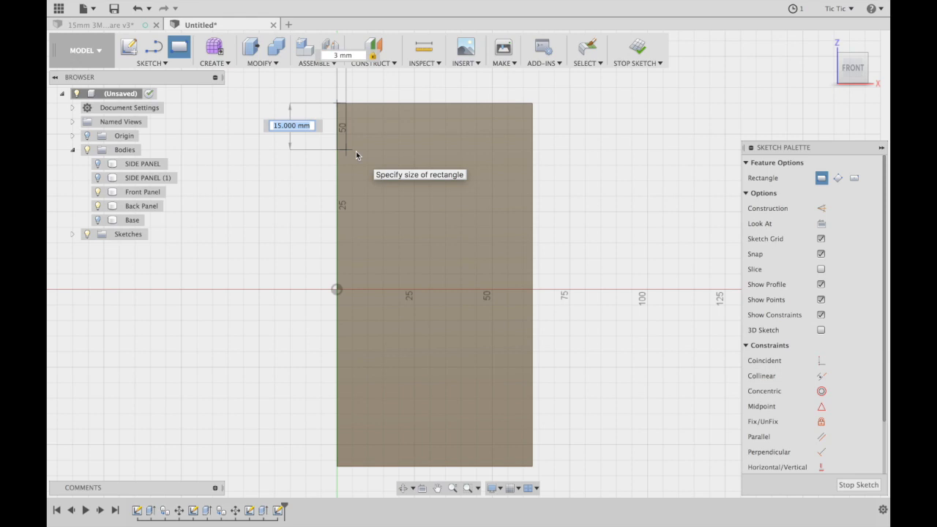
{"action": "type", "text": "10"}
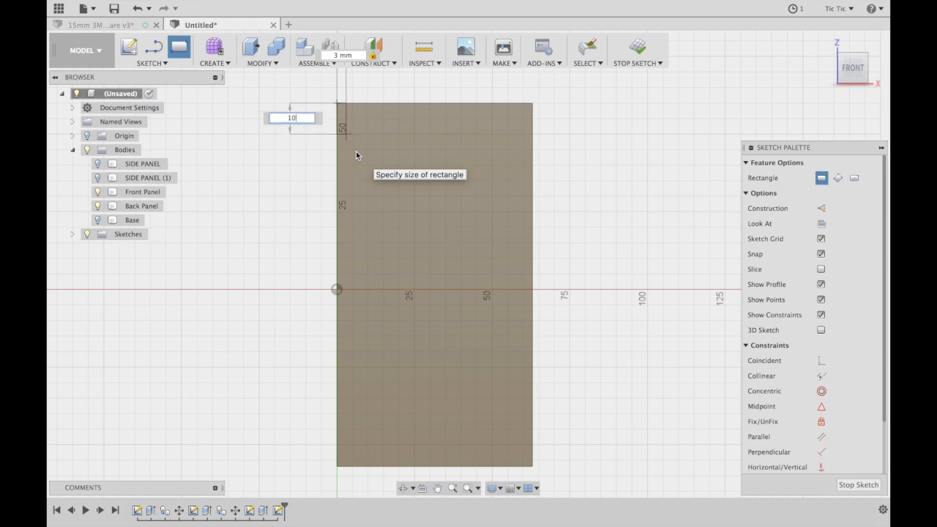
{"action": "key", "text": "Return"}
{"action": "key", "text": "Escape"}
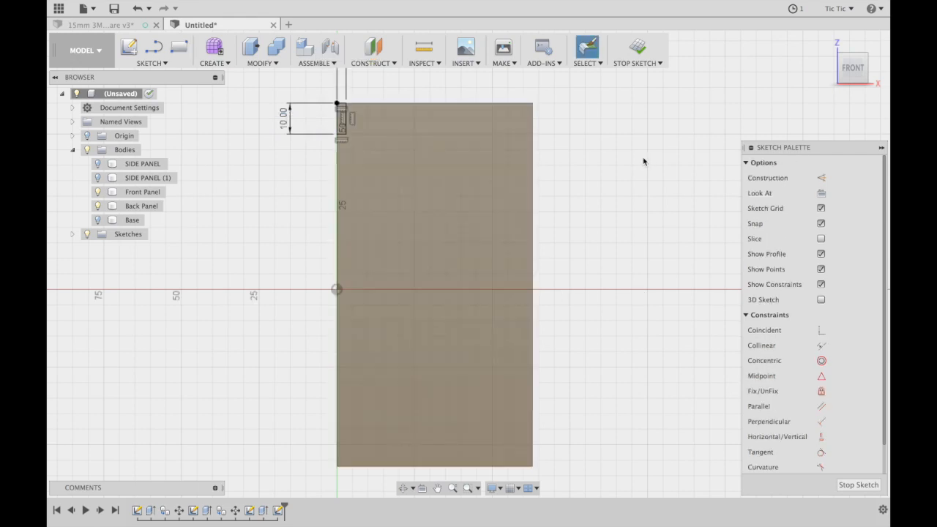
Start a rectangular pattern of the 3 × 10 mm corner rectangle with 2 instances over 60 mm across the Back Panel's width.
{"action": "scroll", "coordinate": [645, 162], "scroll_direction": "up", "scroll_amount": 2}
{"action": "scroll", "coordinate": [645, 162], "scroll_direction": "down", "scroll_amount": 2}
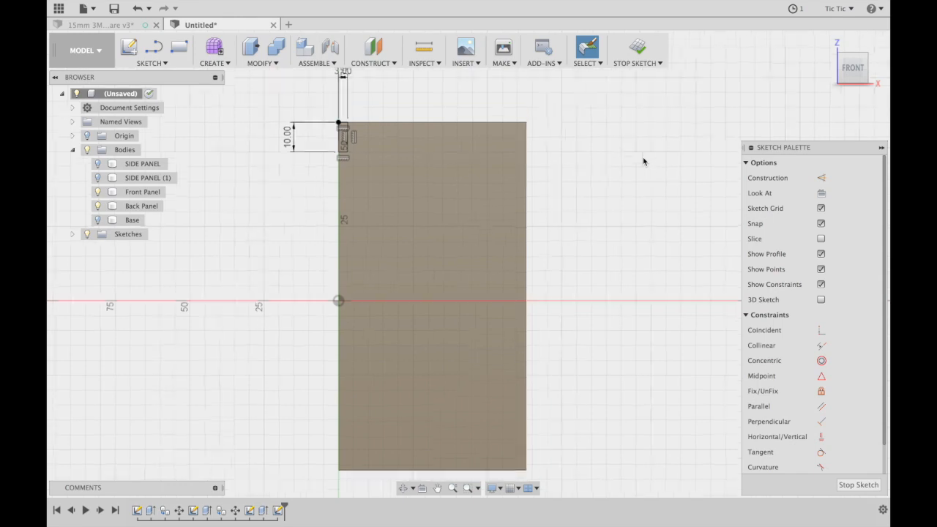
{"action": "left_click", "coordinate": [163, 64]}
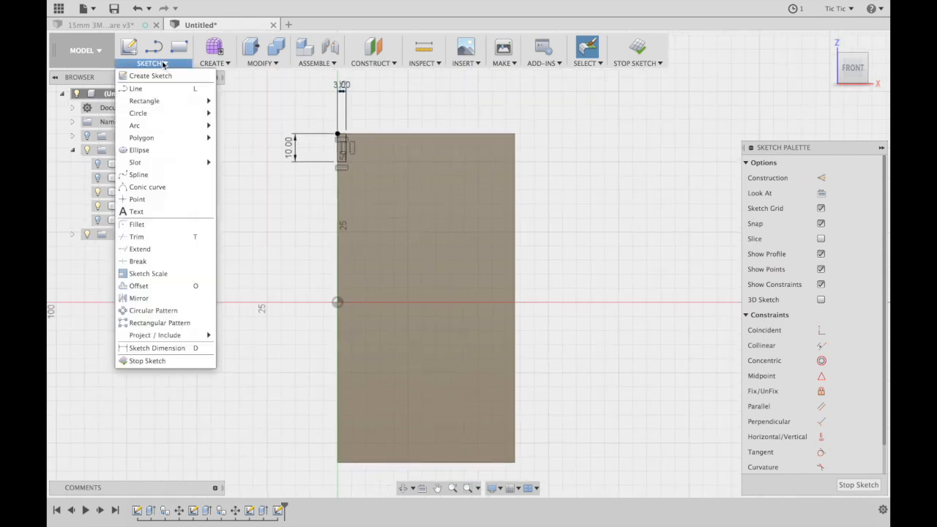
{"action": "left_click", "coordinate": [141, 323]}
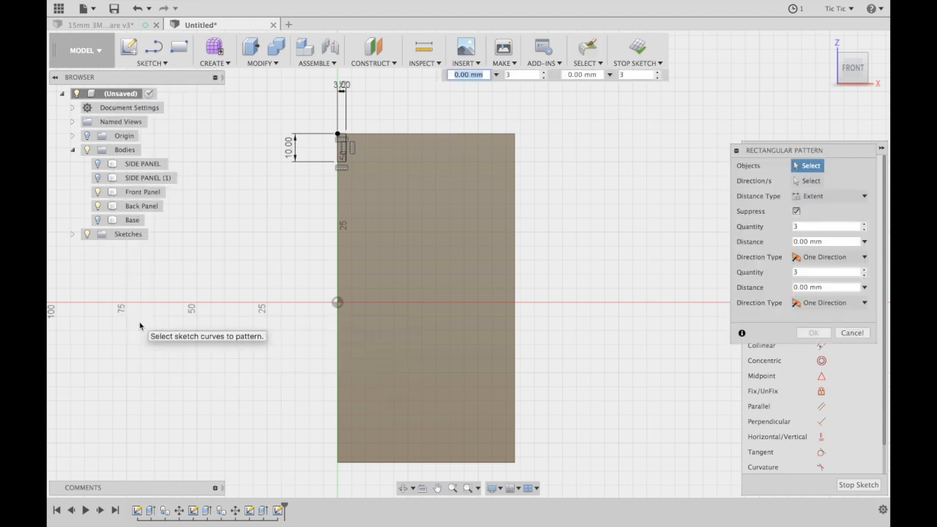
{"action": "left_click", "coordinate": [343, 151]}
{"action": "double_click", "coordinate": [347, 152]}
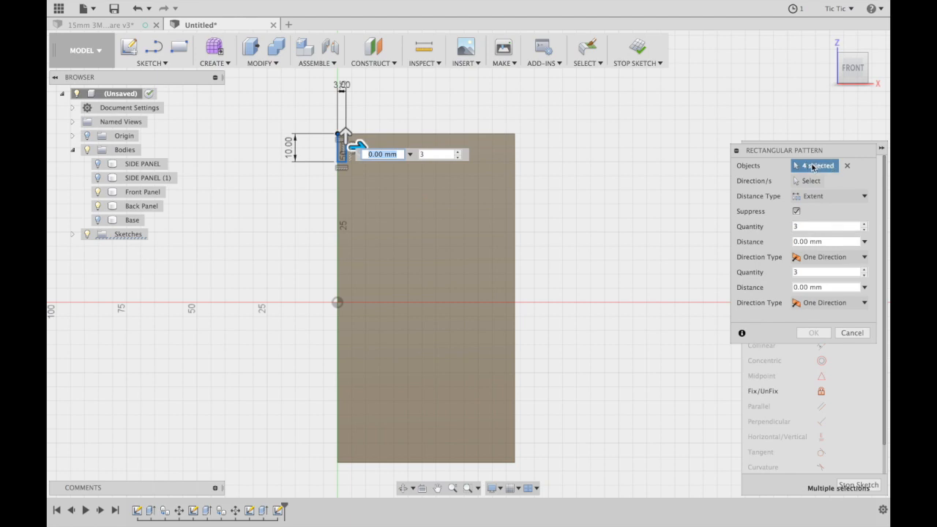
{"action": "left_click_drag", "start_coordinate": [359, 146], "coordinate": [528, 148]}
{"action": "key", "text": "Tab"}
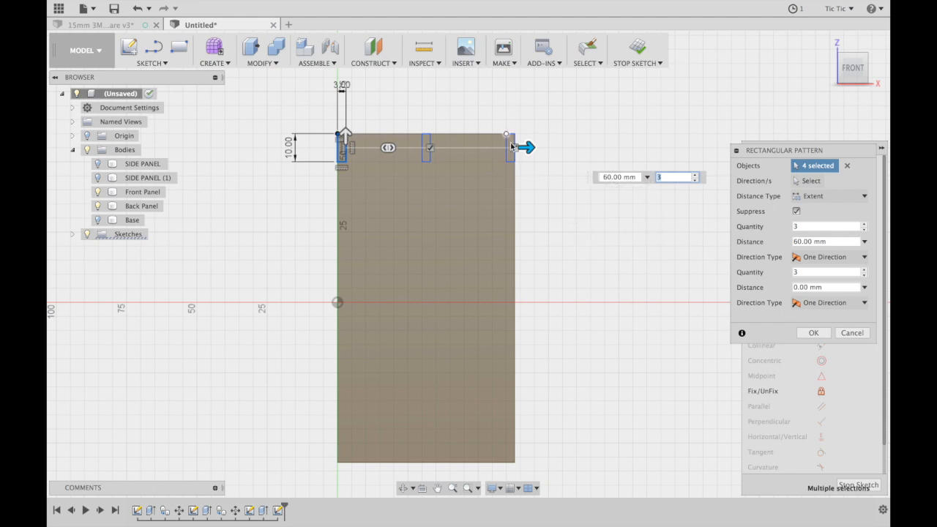
{"action": "left_click", "coordinate": [695, 174]}
{"action": "left_click", "coordinate": [696, 181]}
{"action": "left_click", "coordinate": [696, 181]}
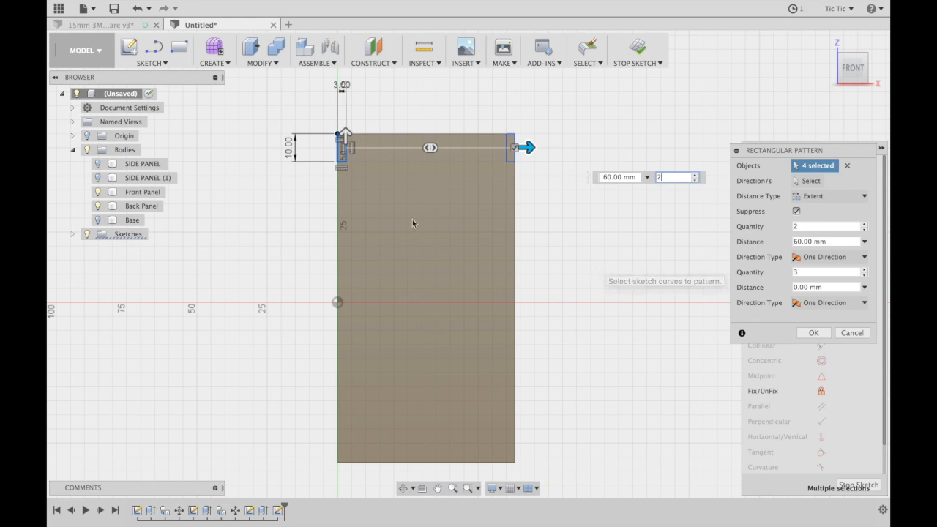
Extend the rectangular pattern down the Back Panel's height with a distance of -107 mm.
{"action": "left_click_drag", "start_coordinate": [345, 136], "coordinate": [342, 440]}
{"action": "key", "text": "Tab"}
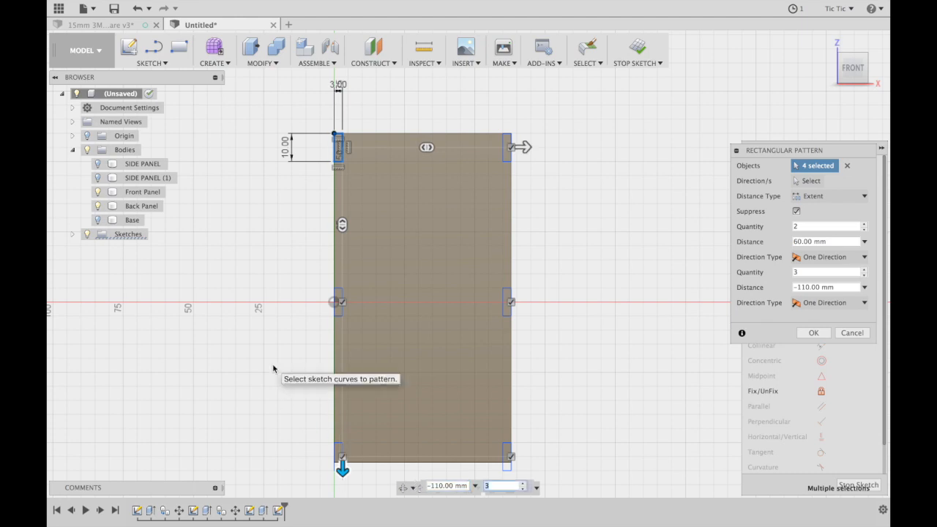
{"action": "scroll", "coordinate": [274, 368], "scroll_direction": "up", "scroll_amount": 3}
{"action": "scroll", "coordinate": [597, 394], "scroll_direction": "down", "scroll_amount": 5}
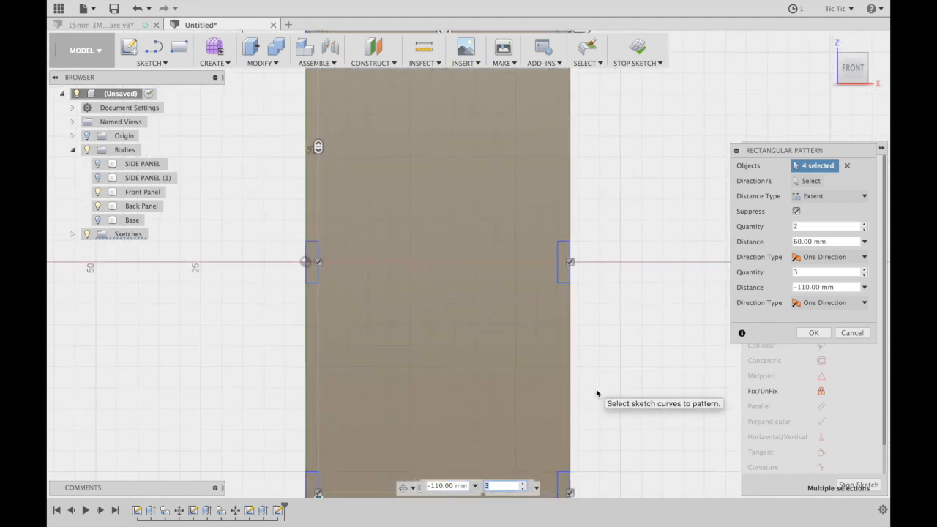
{"action": "scroll", "coordinate": [597, 393], "scroll_direction": "down", "scroll_amount": 3}
{"action": "mouse_move", "coordinate": [320, 434]}
{"action": "left_click_drag", "start_coordinate": [320, 432], "coordinate": [320, 414]}
{"action": "key", "text": "Tab"}
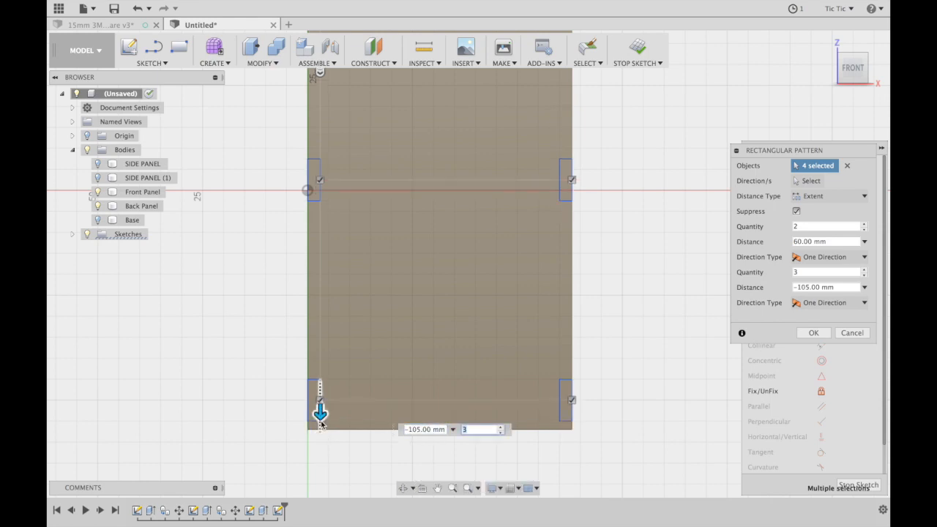
{"action": "left_click", "coordinate": [419, 430]}
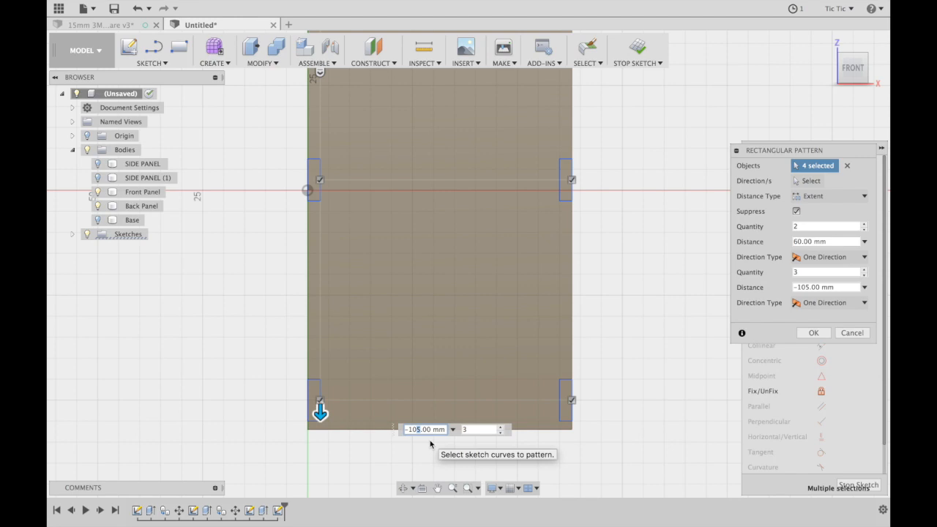
{"action": "type", "text": "6"}
{"action": "key", "text": "Return"}
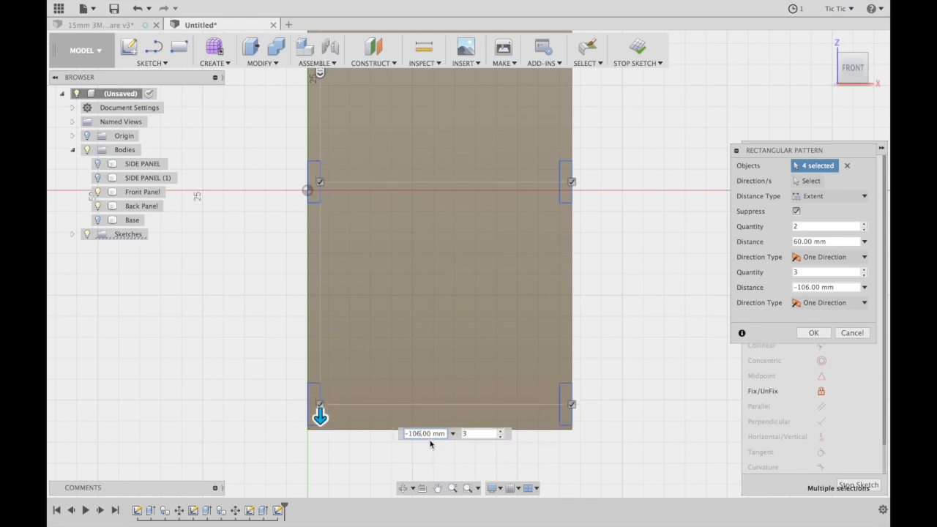
{"action": "type", "text": "7"}
{"action": "key", "text": "Return"}
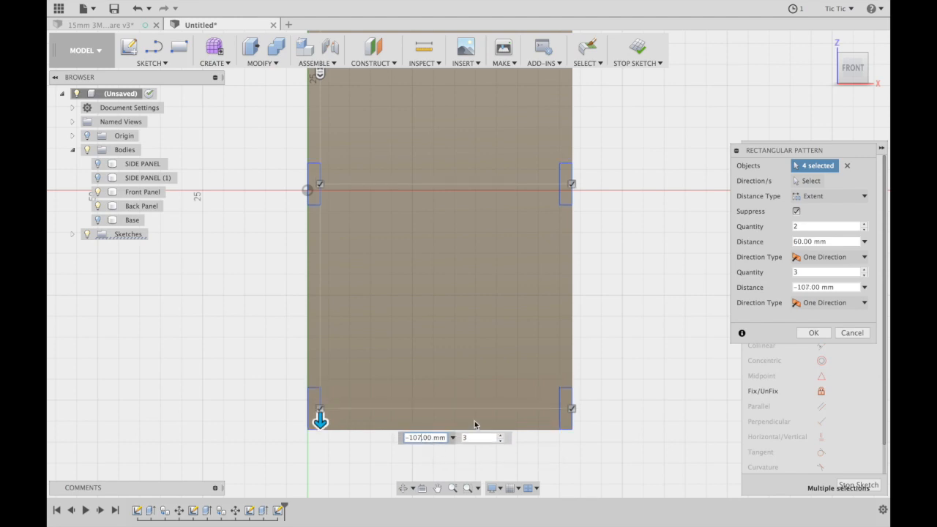
Set the pattern quantity along the panel's height to 7 and finish the sketch.
{"action": "scroll", "coordinate": [655, 311], "scroll_direction": "up", "scroll_amount": 1}
{"action": "scroll", "coordinate": [655, 312], "scroll_direction": "down", "scroll_amount": 5}
{"action": "scroll", "coordinate": [654, 311], "scroll_direction": "up", "scroll_amount": 3}
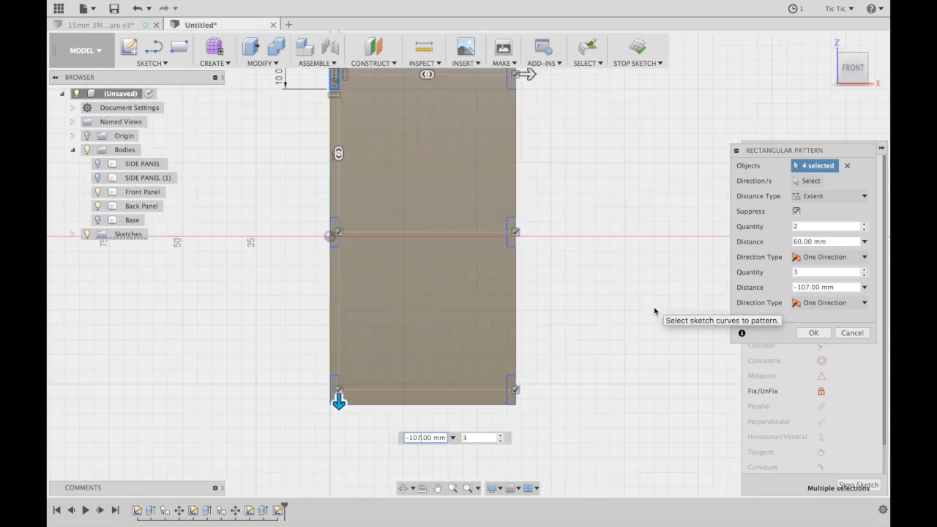
{"action": "scroll", "coordinate": [655, 311], "scroll_direction": "down", "scroll_amount": 1}
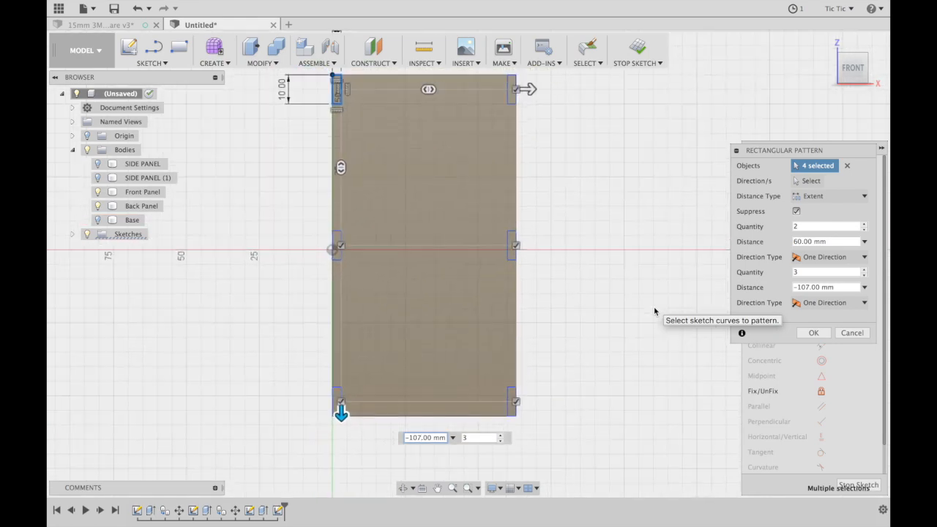
{"action": "left_click", "coordinate": [500, 436]}
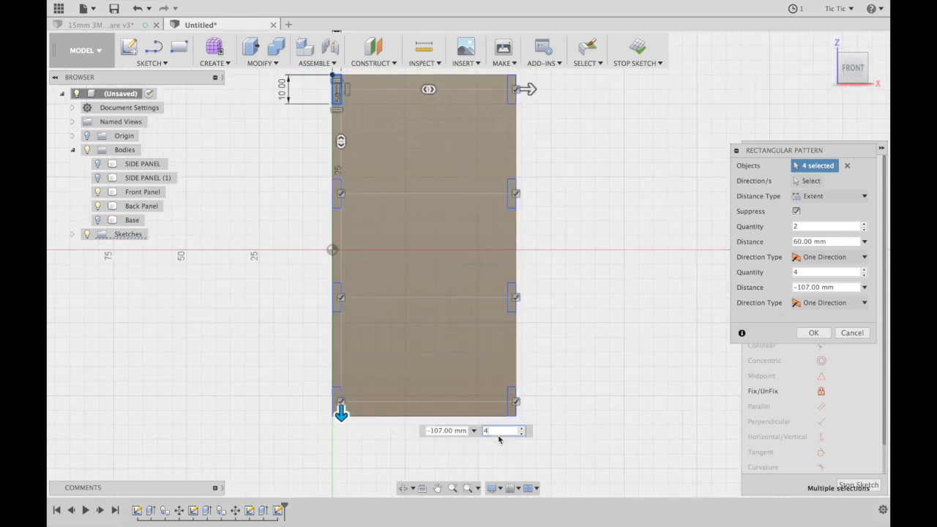
{"action": "left_click", "coordinate": [522, 429]}
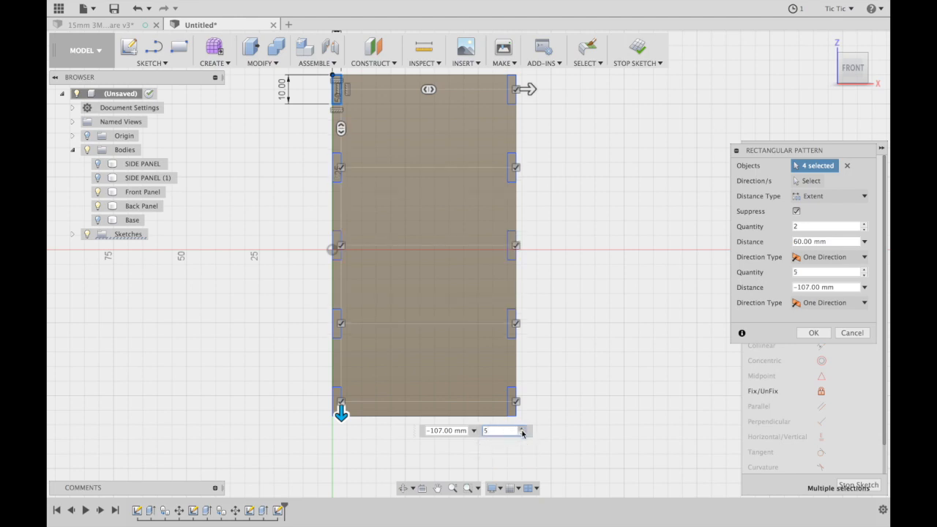
{"action": "left_click", "coordinate": [523, 430]}
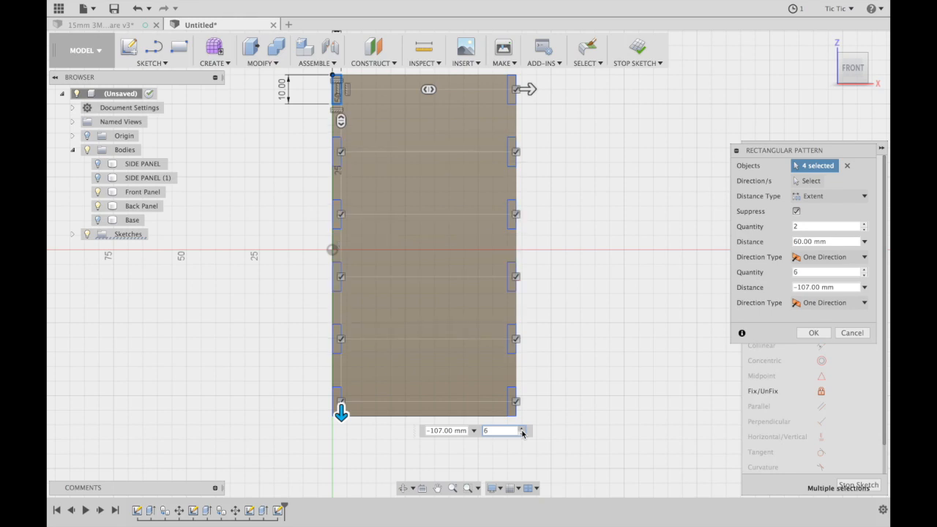
{"action": "left_click", "coordinate": [523, 430]}
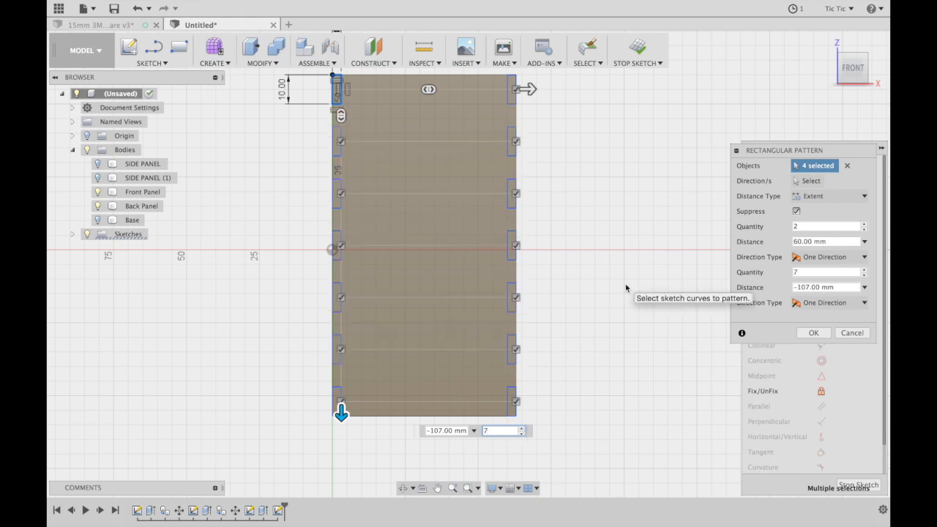
{"action": "scroll", "coordinate": [640, 167], "scroll_direction": "up", "scroll_amount": 2}
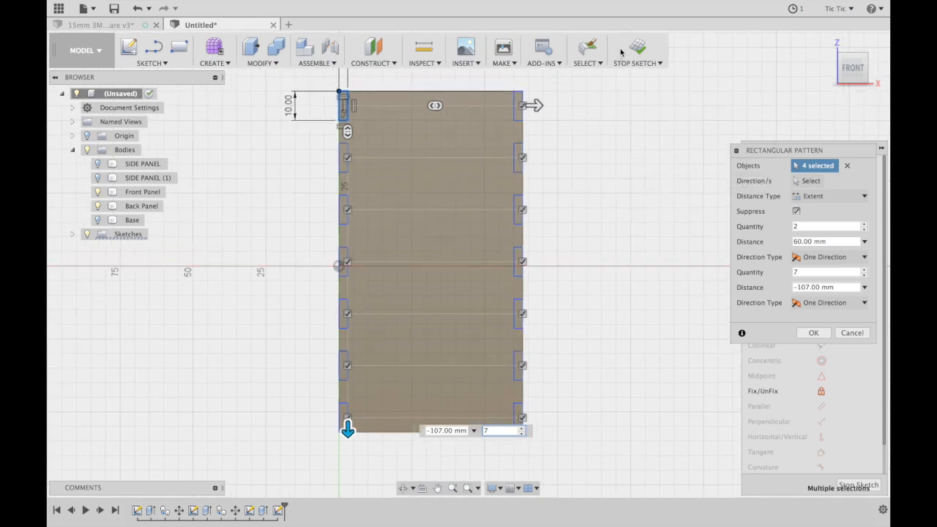
{"action": "left_click", "coordinate": [644, 49]}
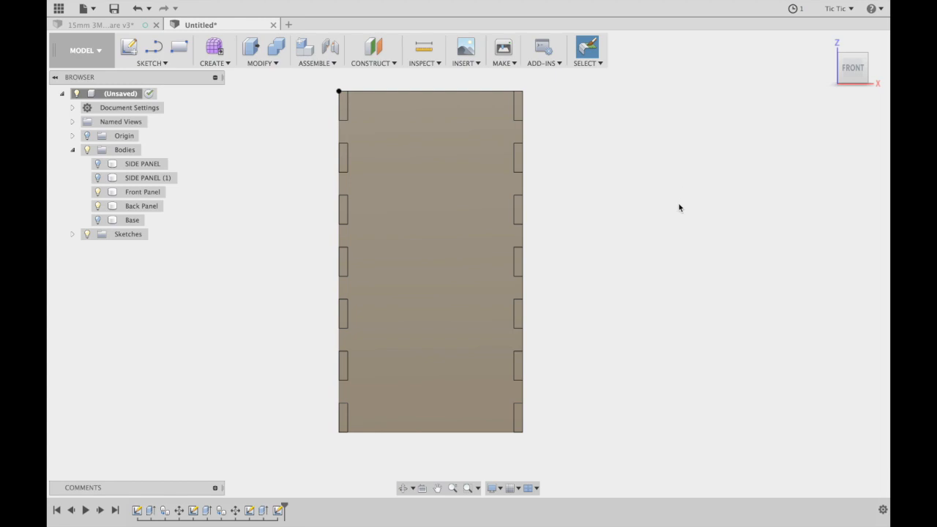
{"action": "left_click", "coordinate": [251, 47]}
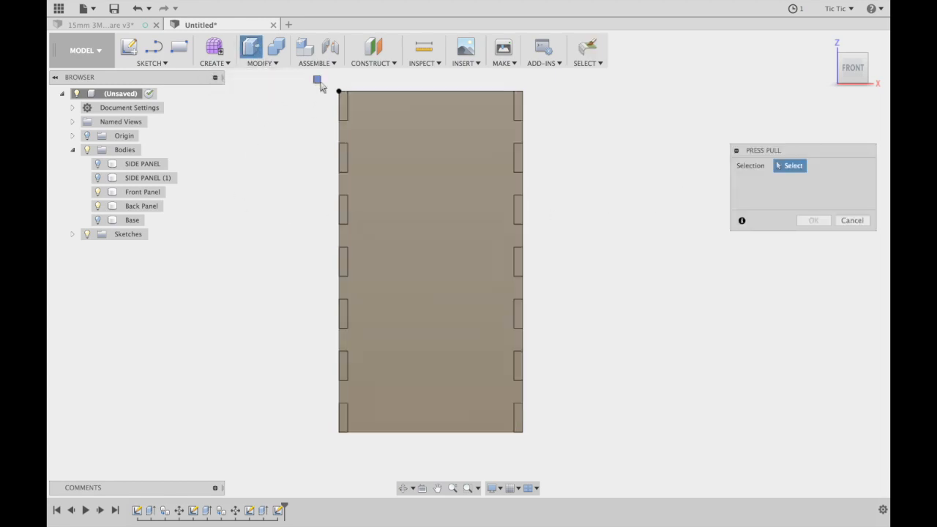
{"action": "left_click", "coordinate": [396, 150]}
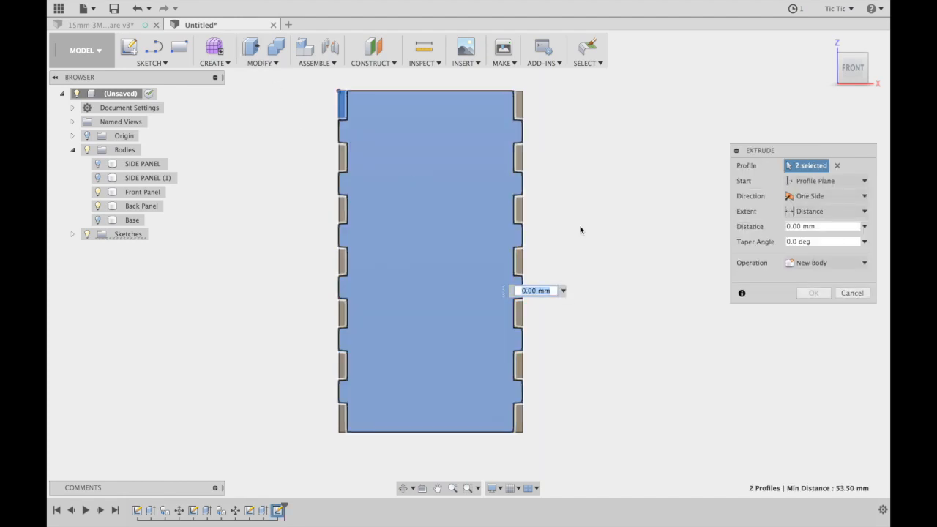
{"action": "left_click", "coordinate": [853, 293]}
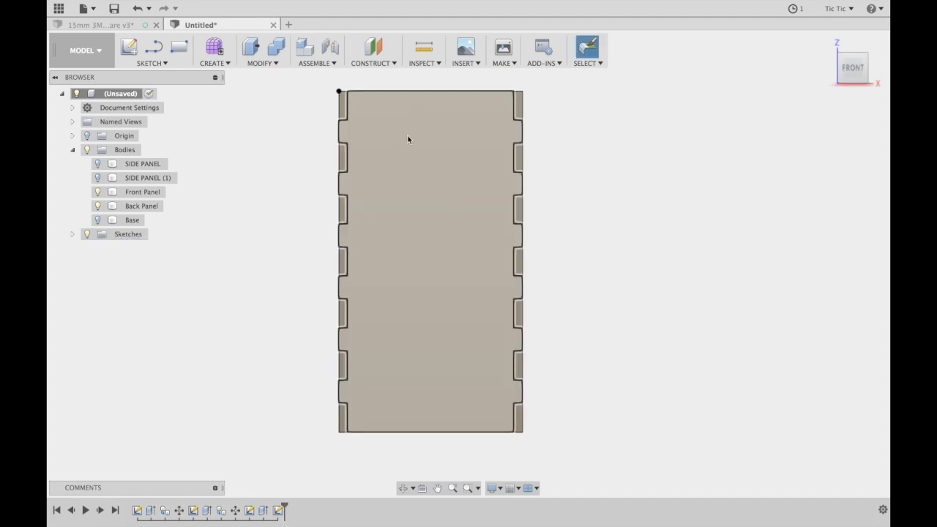
{"action": "left_click_drag", "start_coordinate": [316, 85], "coordinate": [443, 183]}
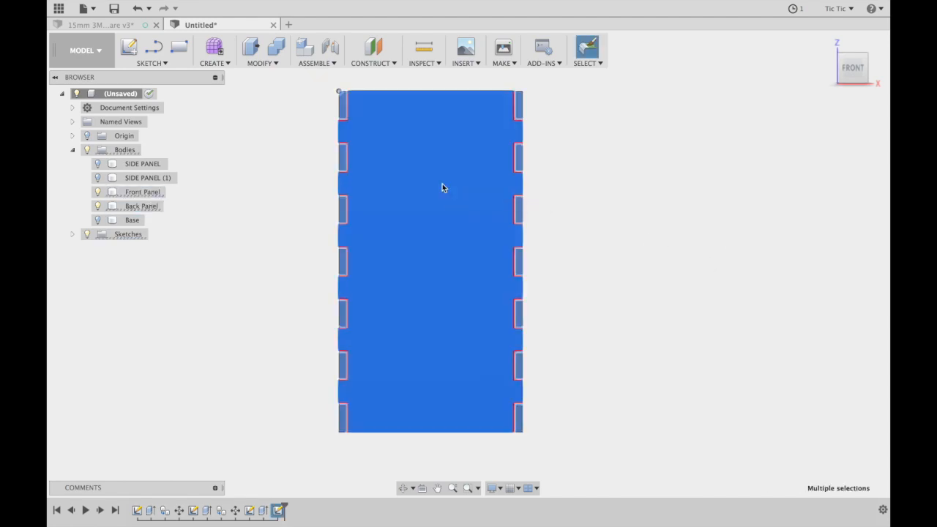
{"action": "left_click", "coordinate": [251, 47]}
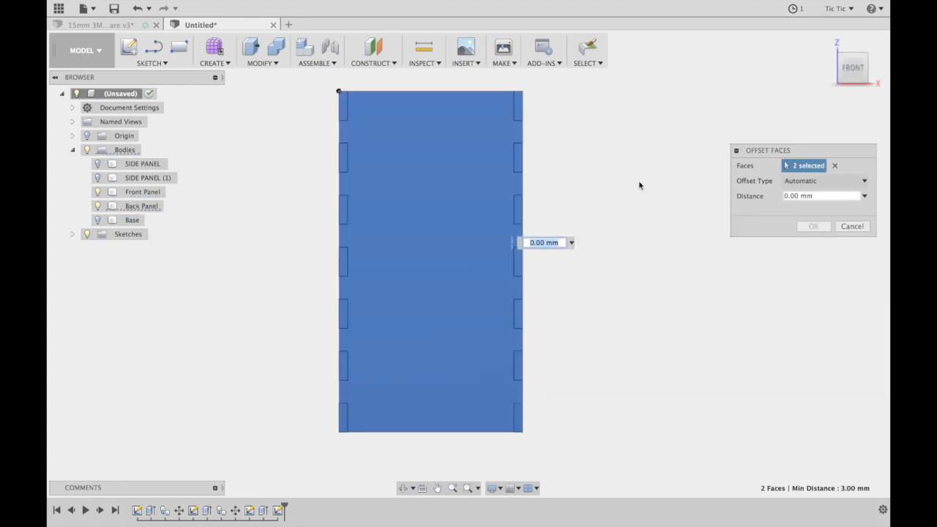
{"action": "left_click", "coordinate": [852, 227]}
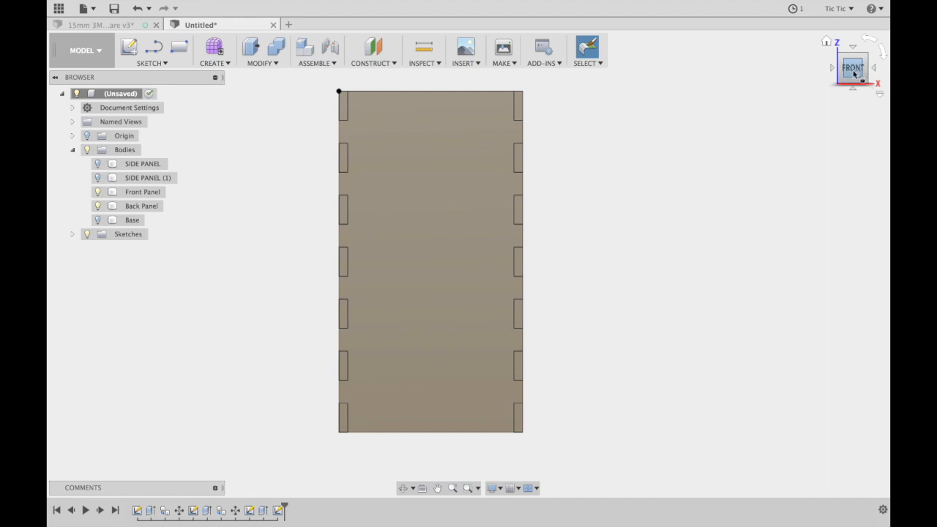
Start a Press Pull extrusion with the seven 3 × 10 mm rectangles along the Back Panel's left edge as profiles.
{"action": "left_click", "coordinate": [863, 81]}
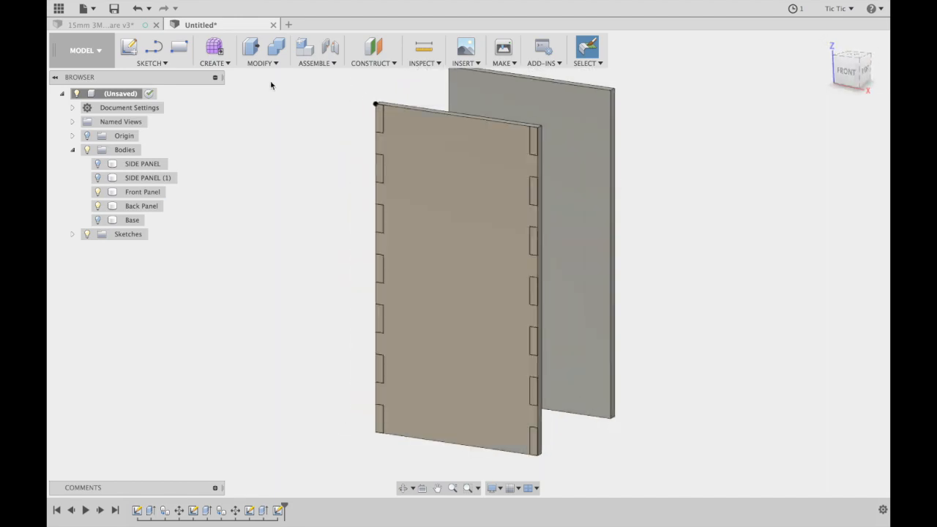
{"action": "left_click", "coordinate": [251, 50]}
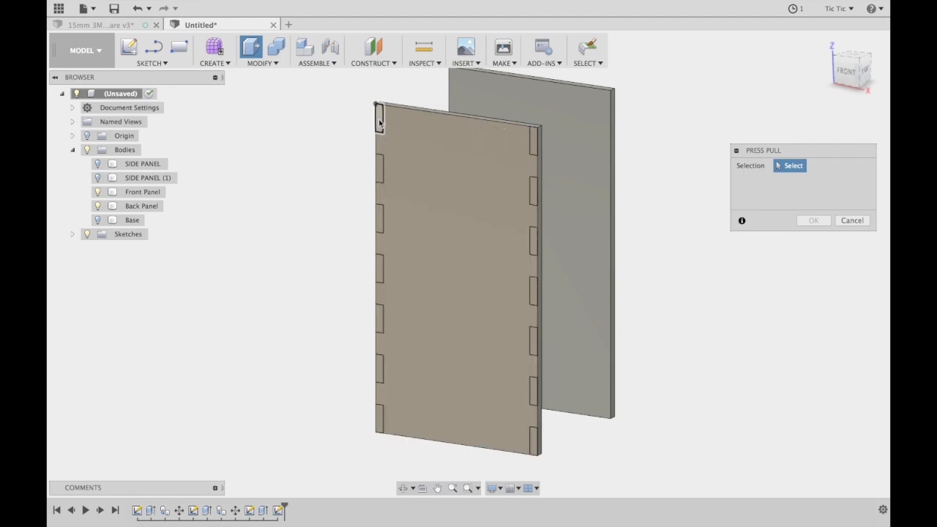
{"action": "left_click", "coordinate": [379, 122]}
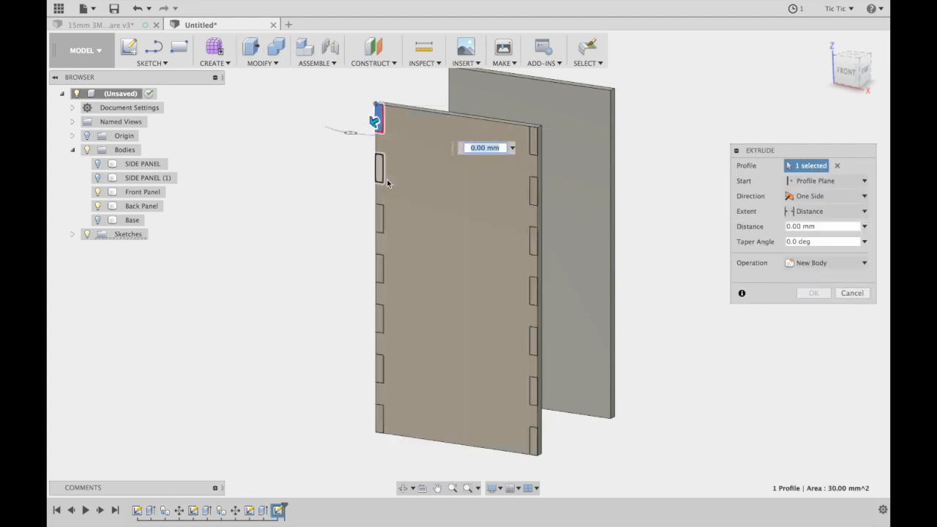
{"action": "left_click", "coordinate": [379, 169]}
{"action": "left_click", "coordinate": [379, 218]}
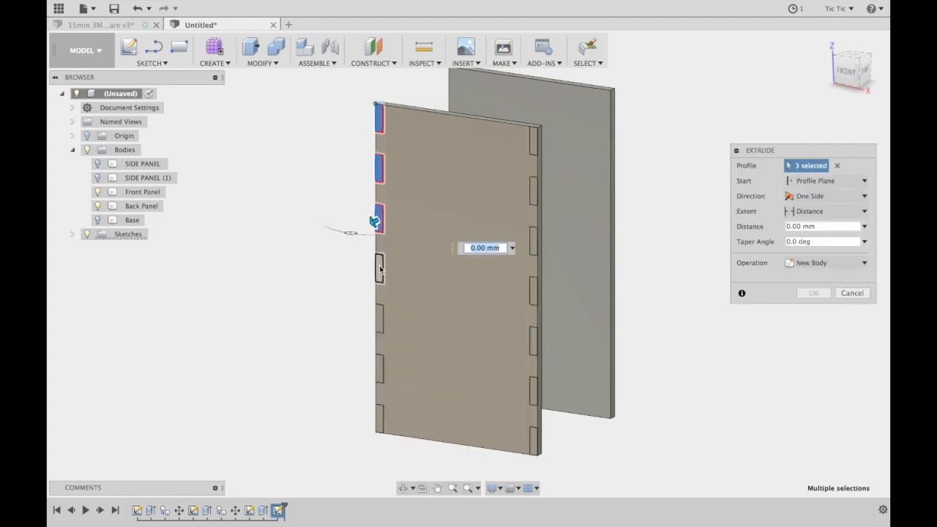
{"action": "left_click", "coordinate": [379, 268]}
{"action": "left_click", "coordinate": [379, 318]}
{"action": "left_click", "coordinate": [379, 368]}
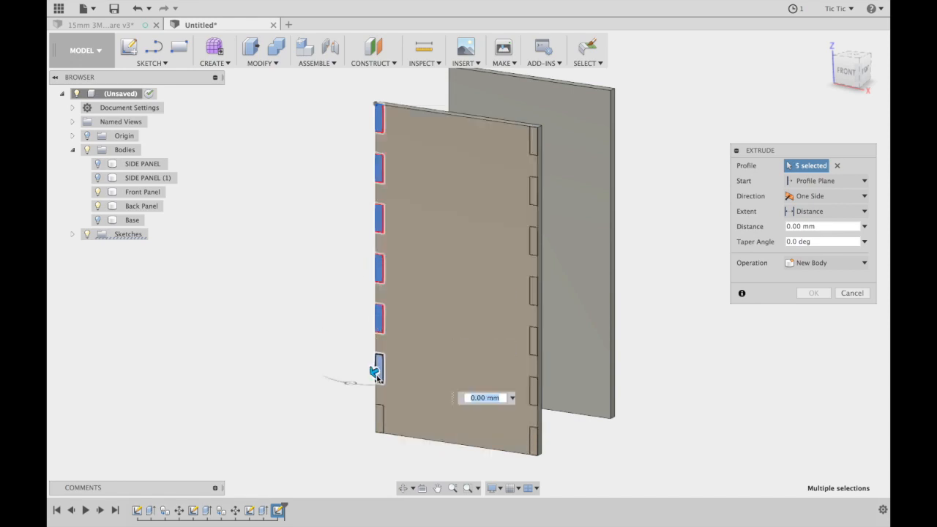
{"action": "left_click", "coordinate": [378, 418]}
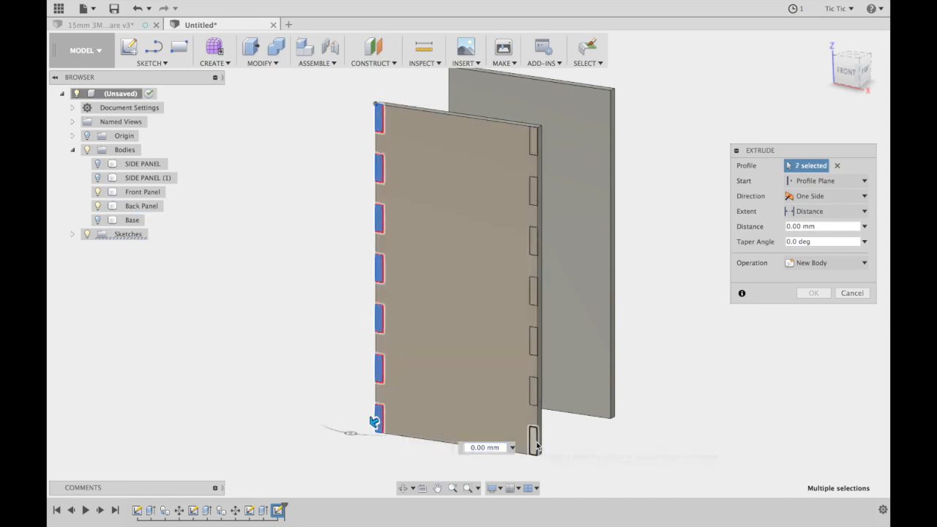
Add the seven rectangles along the Back Panel's right edge to the extrusion profiles.
{"action": "left_click", "coordinate": [533, 441]}
{"action": "left_click", "coordinate": [534, 393]}
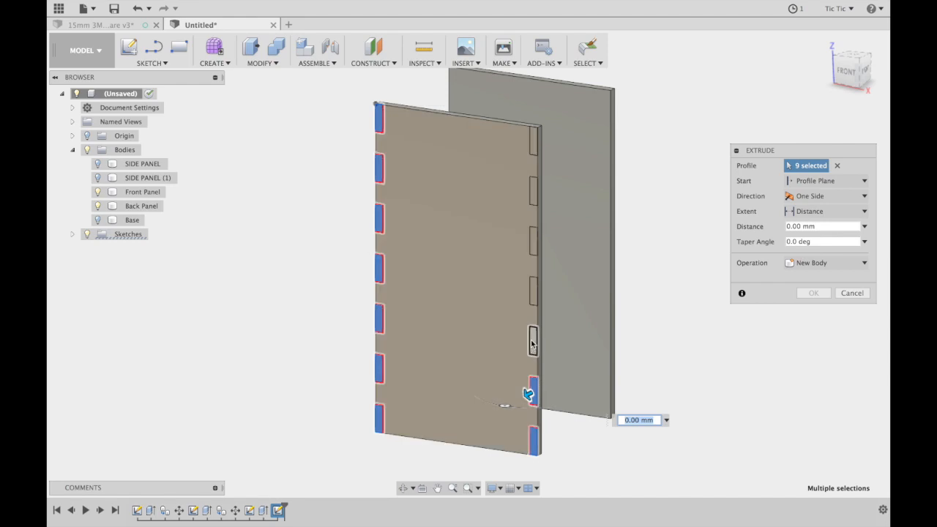
{"action": "left_click", "coordinate": [533, 341]}
{"action": "left_click", "coordinate": [533, 291]}
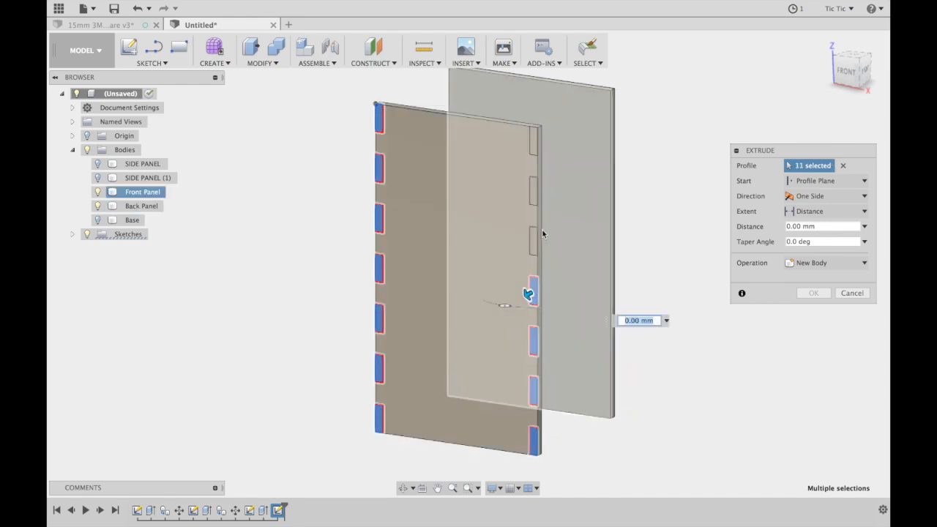
{"action": "left_click", "coordinate": [534, 241]}
{"action": "left_click", "coordinate": [534, 191]}
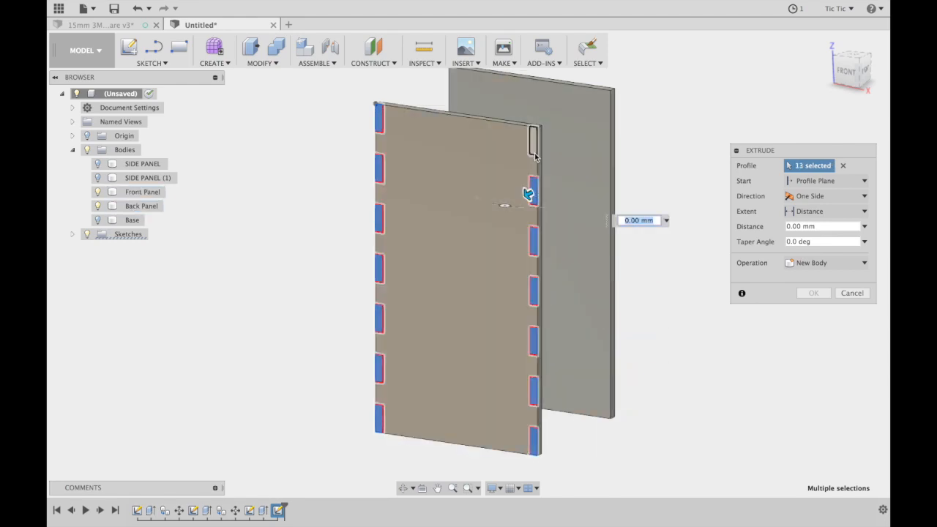
{"action": "left_click", "coordinate": [534, 150]}
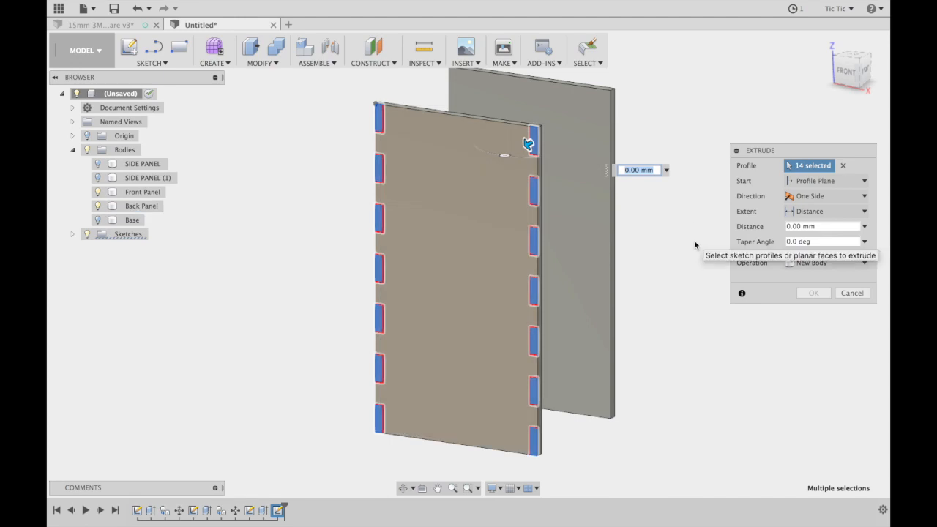
Cut the selected profiles through both panels, with the extent set to To Object at the Front Panel's outer face.
{"action": "left_click", "coordinate": [865, 211]}
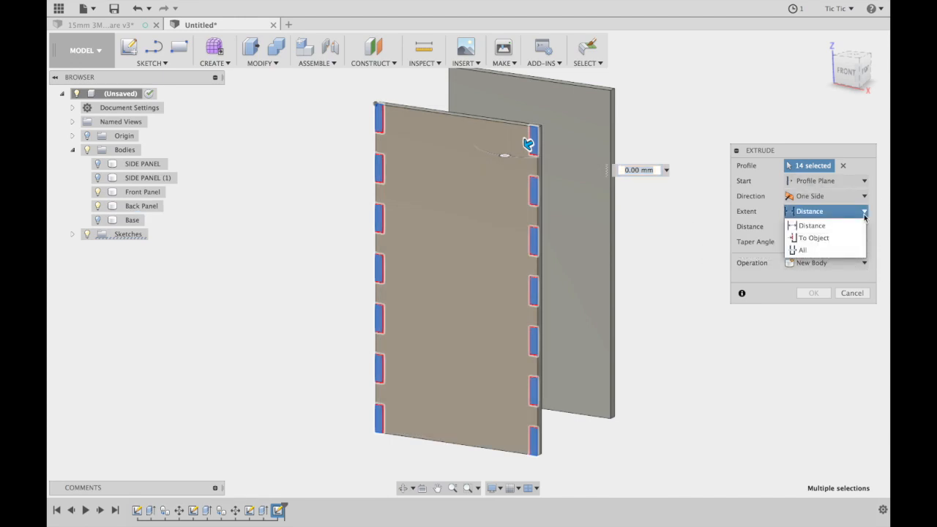
{"action": "left_click", "coordinate": [813, 239]}
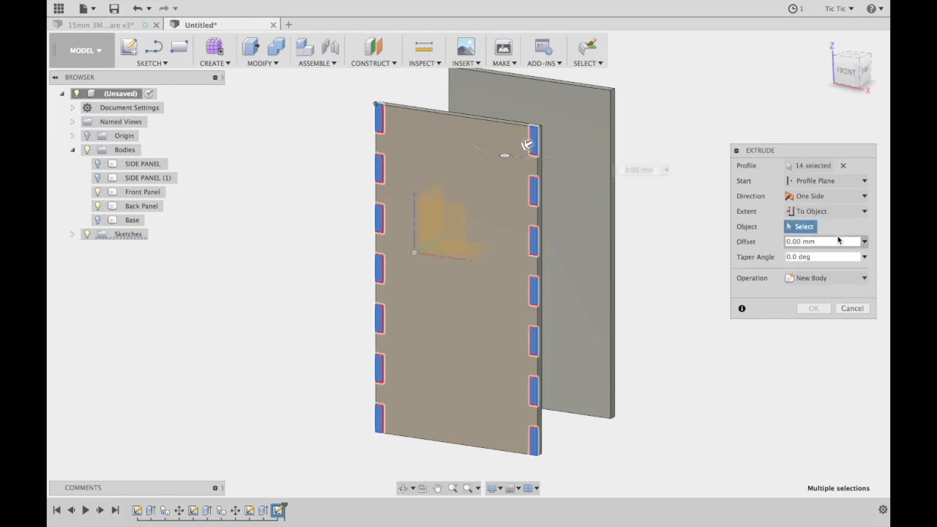
{"action": "left_click", "coordinate": [864, 72]}
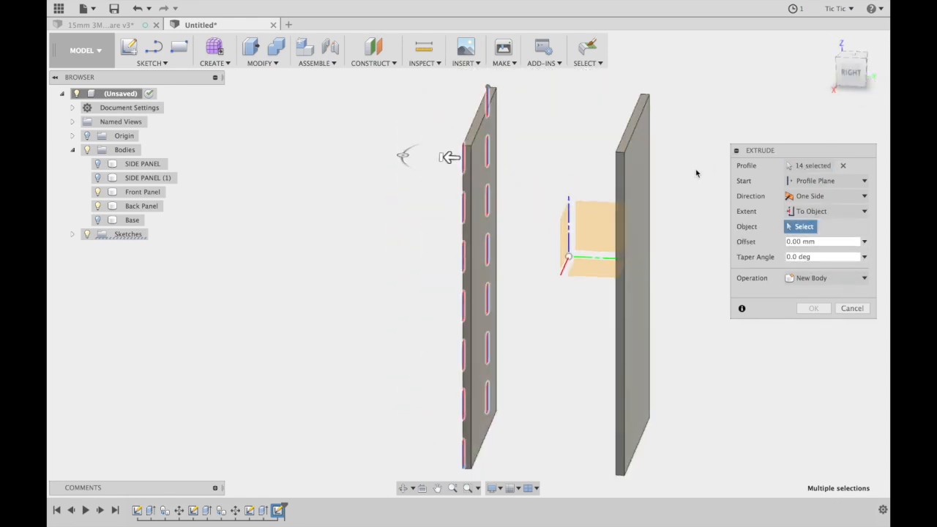
{"action": "left_click", "coordinate": [641, 187]}
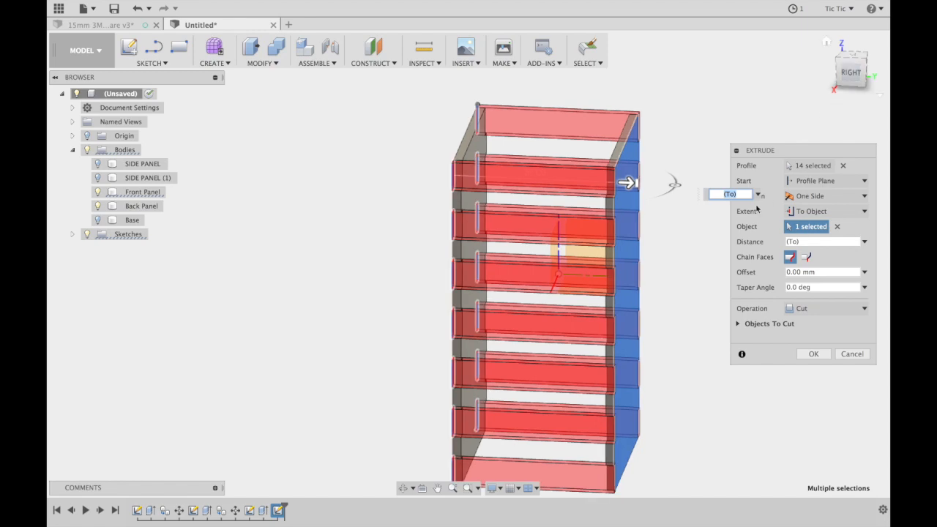
{"action": "left_click", "coordinate": [815, 355]}
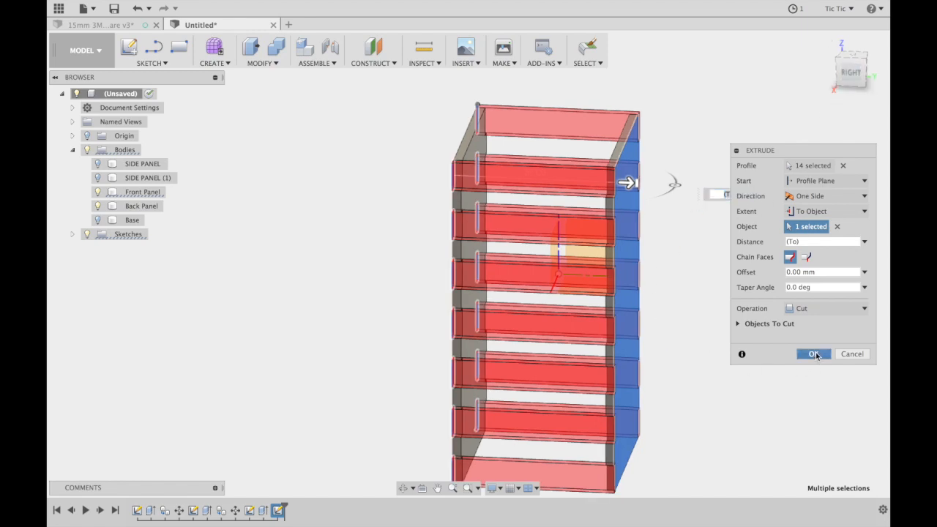
Show both side panels and inspect how the front and back panel fingers meet them.
{"action": "left_click", "coordinate": [851, 70]}
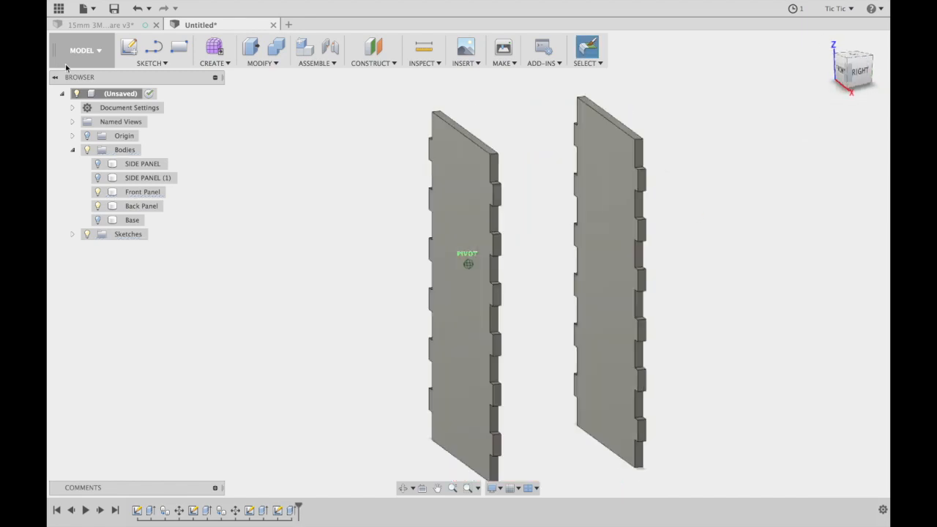
{"action": "left_click_drag", "start_coordinate": [851, 63], "coordinate": [852, 71]}
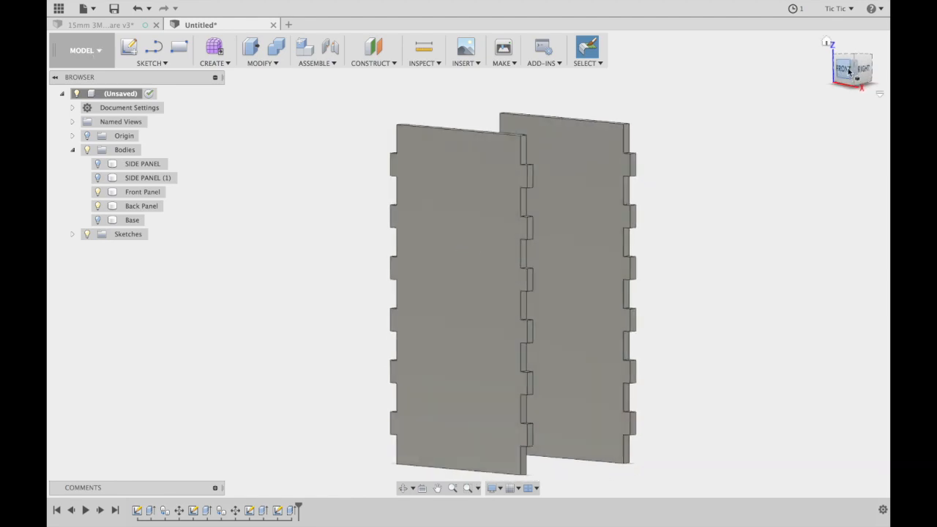
{"action": "left_click", "coordinate": [97, 178]}
{"action": "left_click", "coordinate": [98, 178]}
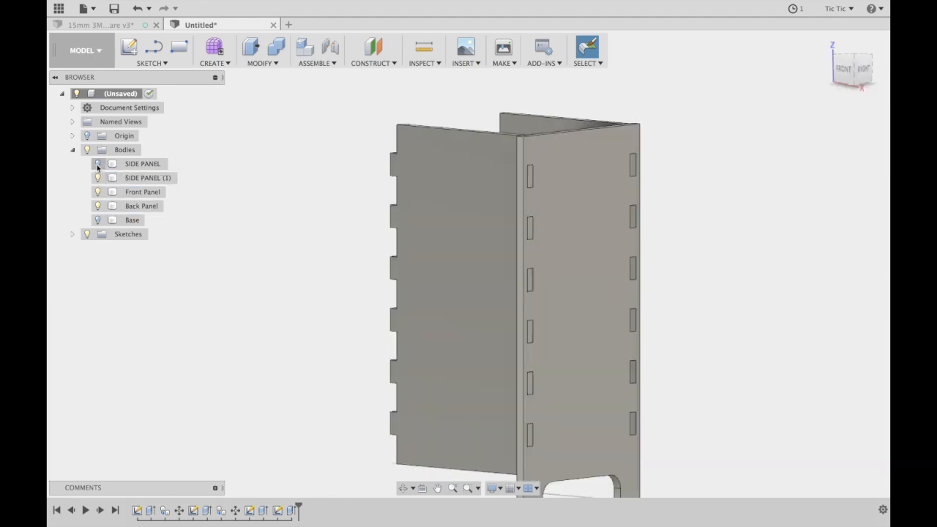
{"action": "left_click", "coordinate": [97, 165]}
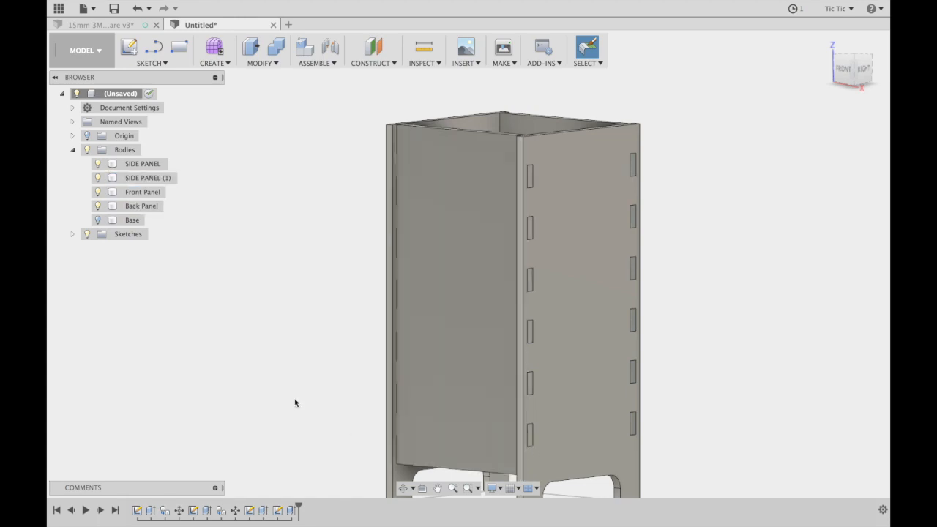
{"action": "left_click", "coordinate": [98, 193]}
{"action": "left_click", "coordinate": [98, 192]}
{"action": "scroll", "coordinate": [252, 293], "scroll_direction": "down", "scroll_amount": 4}
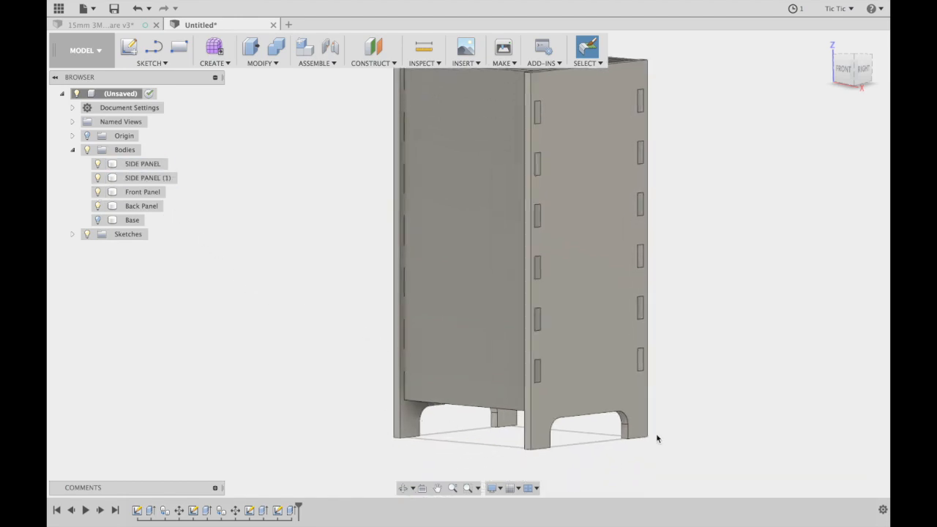
Show the Base body and hide the front, back and both side panels.
{"action": "left_click", "coordinate": [98, 220]}
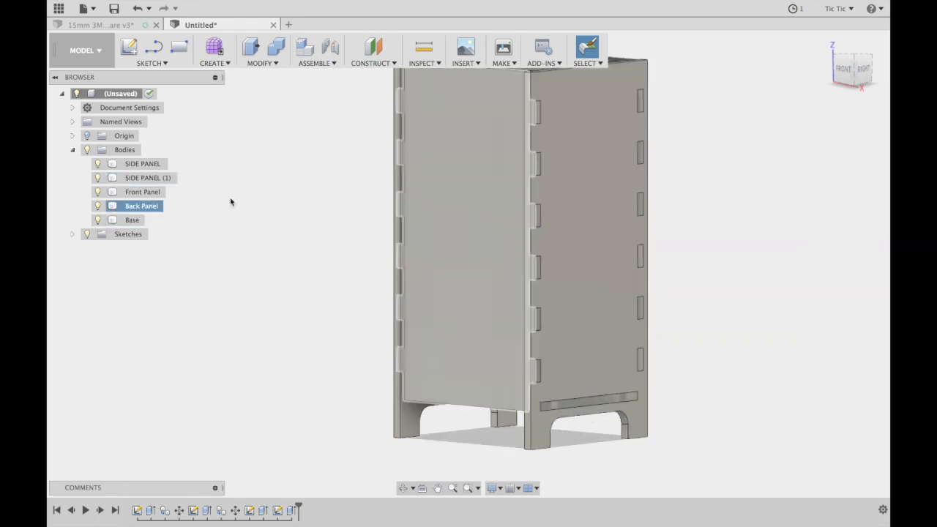
{"action": "left_click", "coordinate": [99, 206]}
{"action": "left_click", "coordinate": [98, 192]}
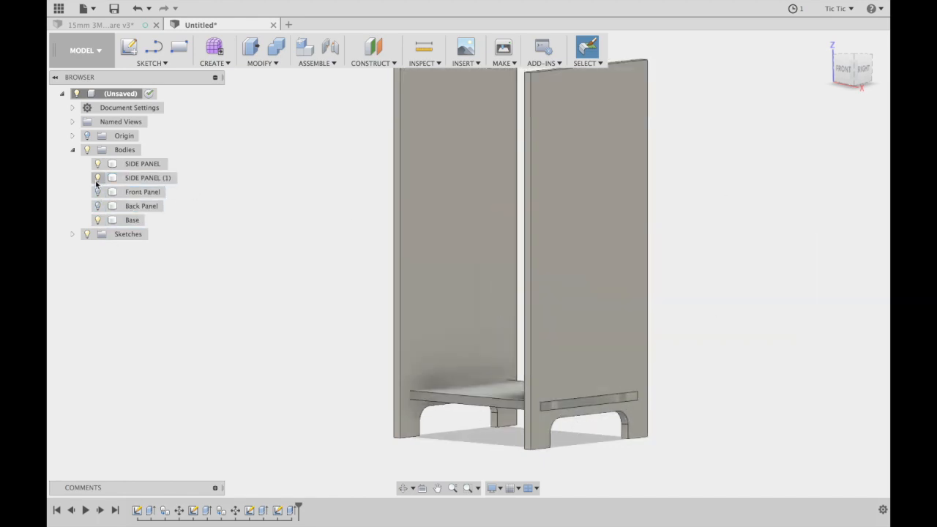
{"action": "left_click", "coordinate": [97, 178]}
{"action": "left_click", "coordinate": [98, 164]}
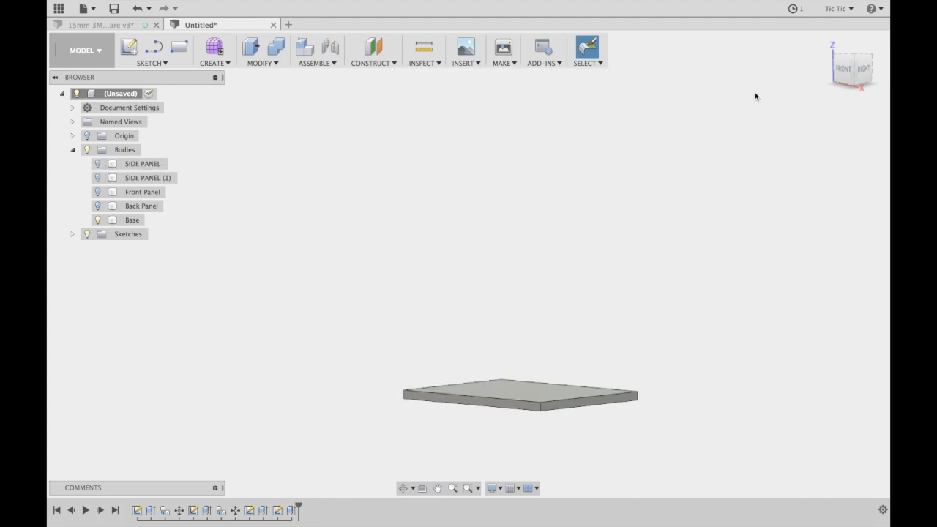
Start a 2-point rectangle sketch on the underside of the Base.
{"action": "mouse_move", "coordinate": [469, 261]}
{"action": "middle_mouse_down", "text": "shift"}
{"action": "mouse_move", "coordinate": [510, 273]}
{"action": "mouse_move", "coordinate": [456, 256]}
{"action": "middle_mouse_up", "text": "shift"}
{"action": "left_click", "coordinate": [179, 47]}
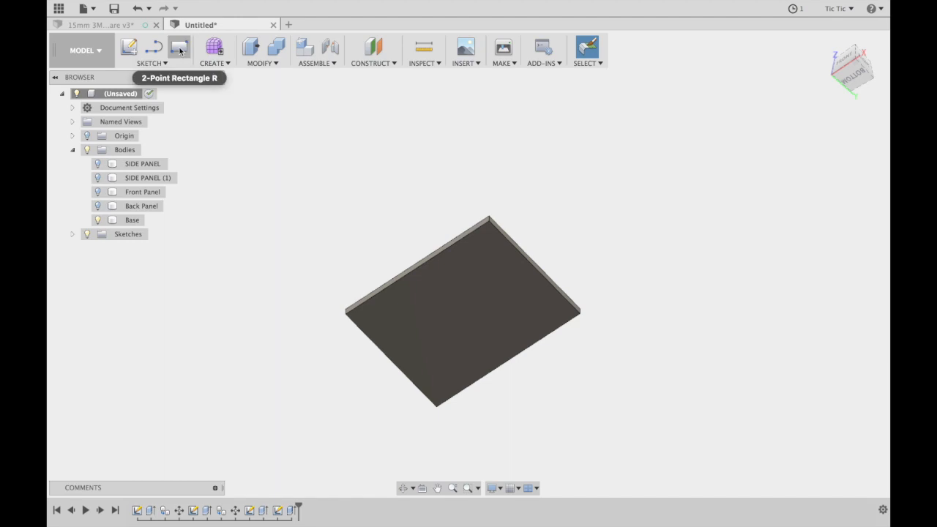
{"action": "left_click", "coordinate": [414, 320]}
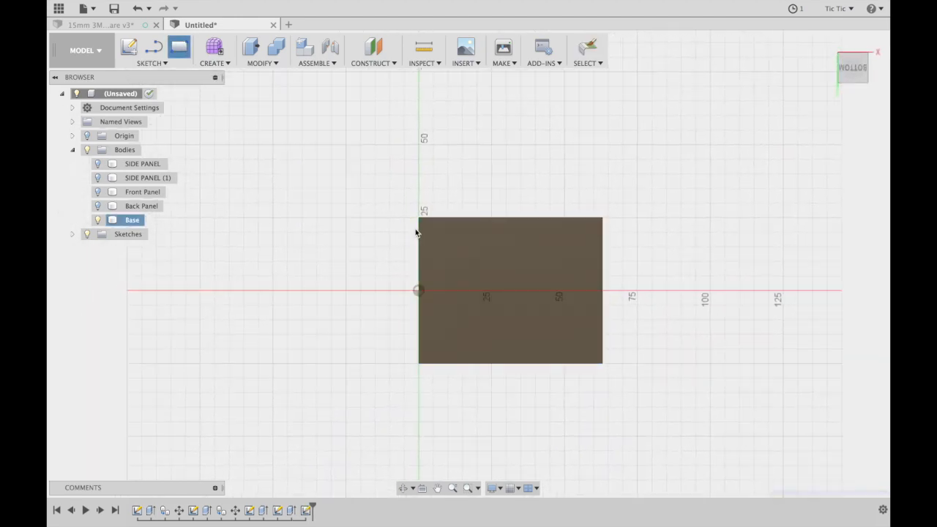
Sketch a rectangle 3 mm wide and 10 mm high at the upper-left corner of the base's bottom face.
{"action": "left_click", "coordinate": [421, 218]}
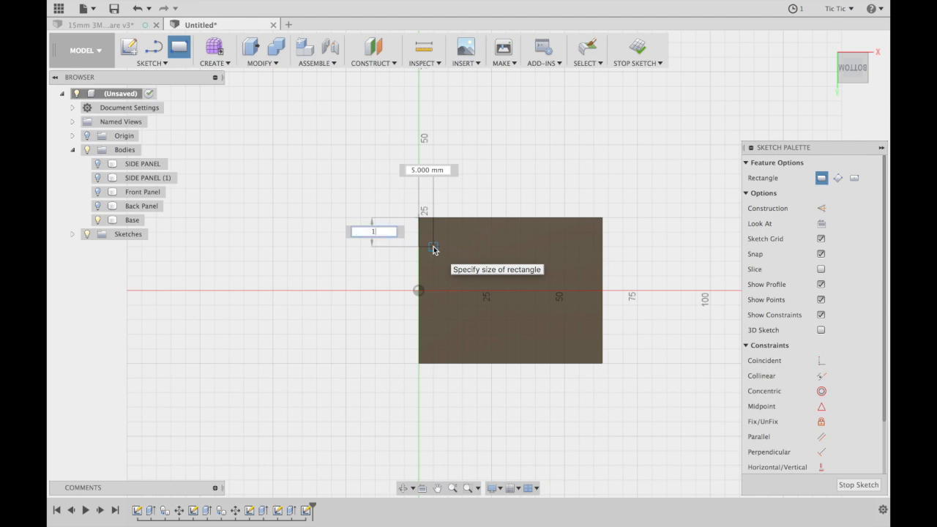
{"action": "key", "text": "Tab"}
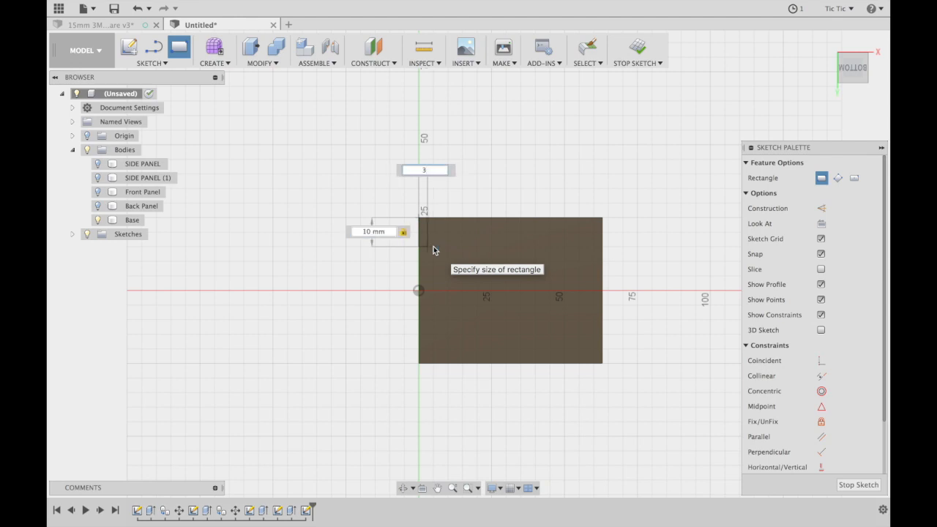
{"action": "key", "text": "Return"}
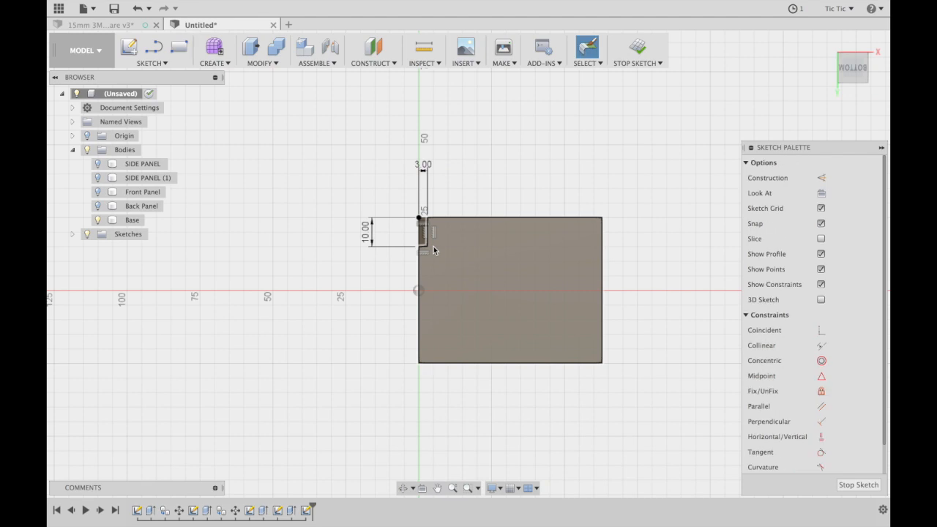
Pattern the rectangle rectangularly, 2 instances over 60 mm across and 3 instances over -40 mm down, and finish the sketch.
{"action": "scroll", "coordinate": [434, 250], "scroll_direction": "up", "scroll_amount": 2}
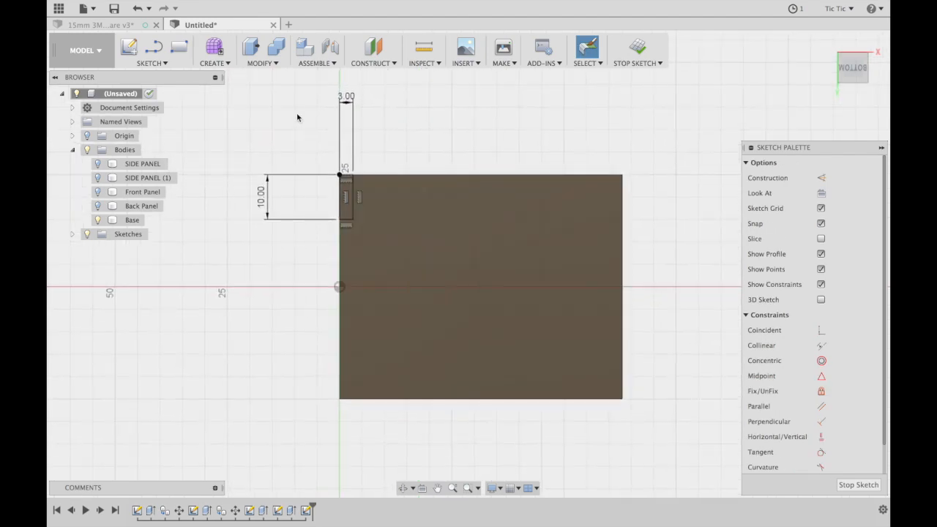
{"action": "left_click", "coordinate": [167, 63]}
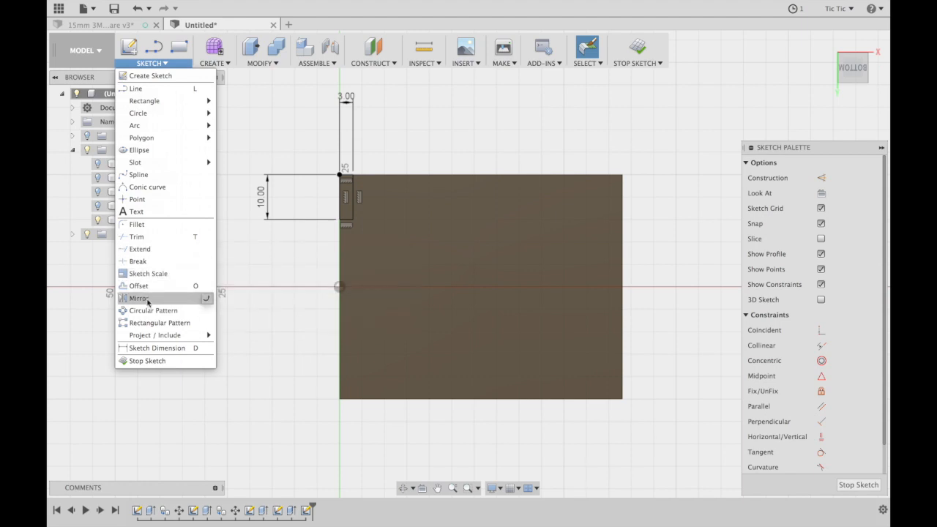
{"action": "left_click", "coordinate": [143, 324]}
{"action": "double_click", "coordinate": [354, 209]}
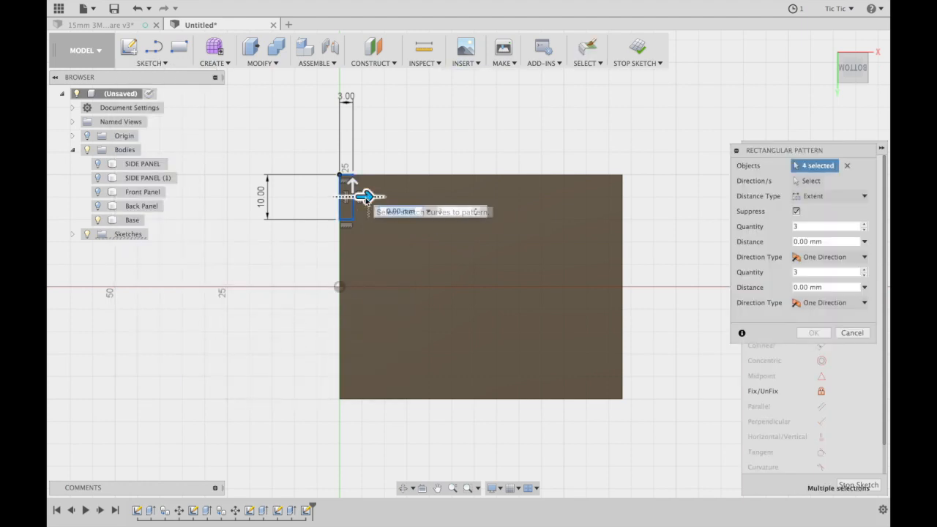
{"action": "left_click_drag", "start_coordinate": [364, 197], "coordinate": [628, 192]}
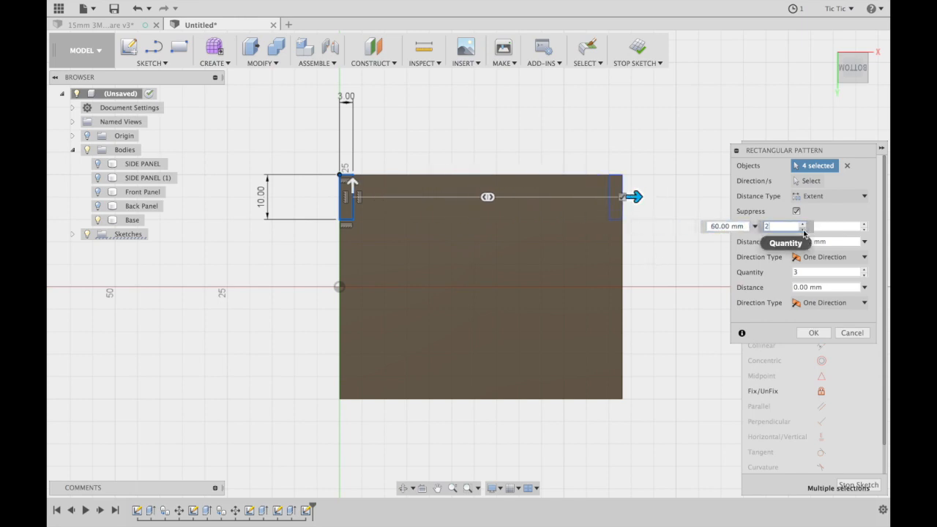
{"action": "left_click_drag", "start_coordinate": [354, 232], "coordinate": [351, 365]}
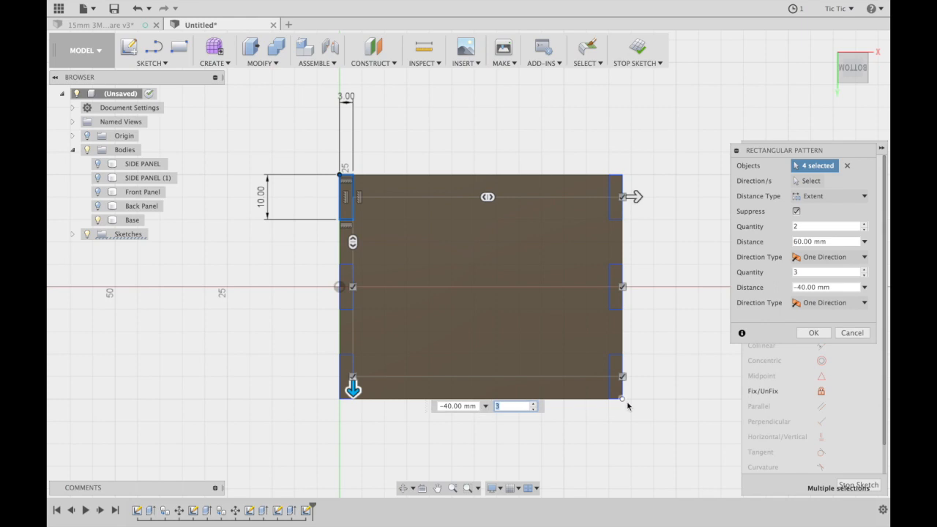
{"action": "left_click", "coordinate": [814, 333]}
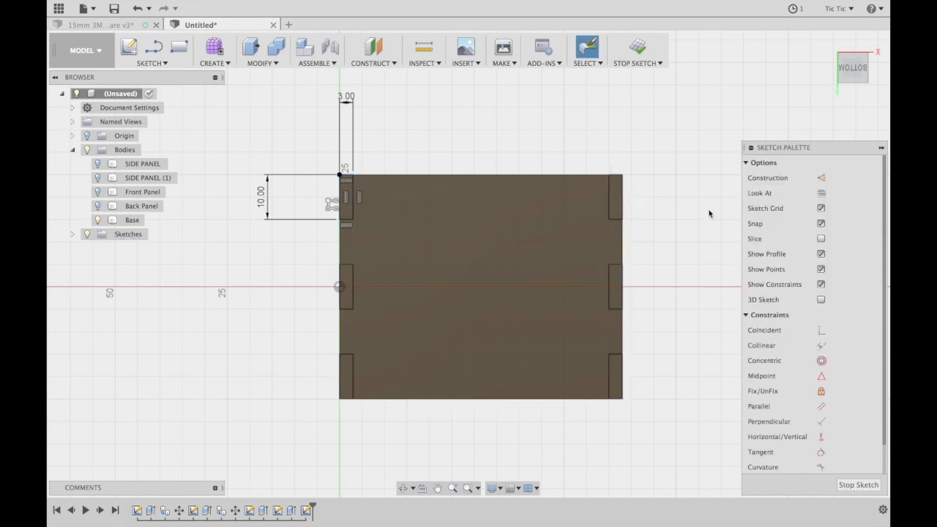
{"action": "left_click", "coordinate": [637, 46]}
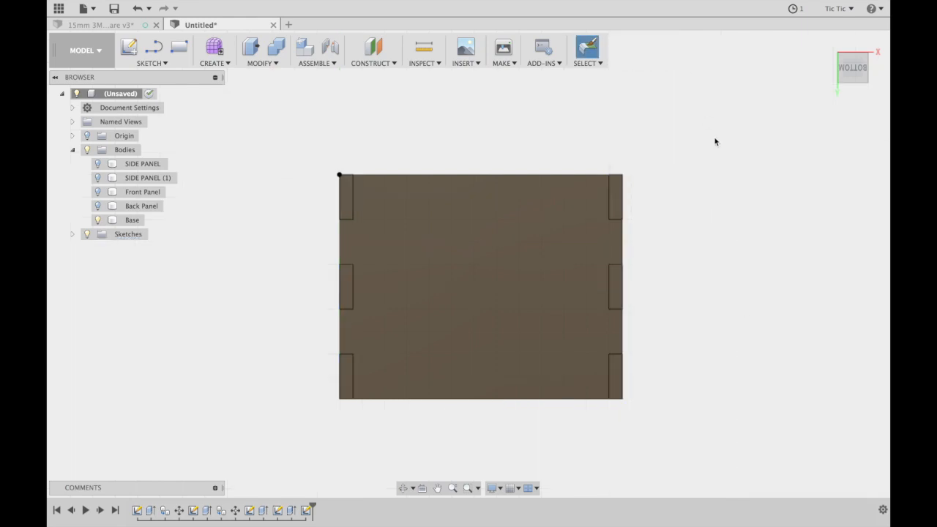
Cut all six patterned rectangles through the base with an extrusion of about -16 mm.
{"action": "key", "text": "q"}
{"action": "left_click", "coordinate": [348, 193]}
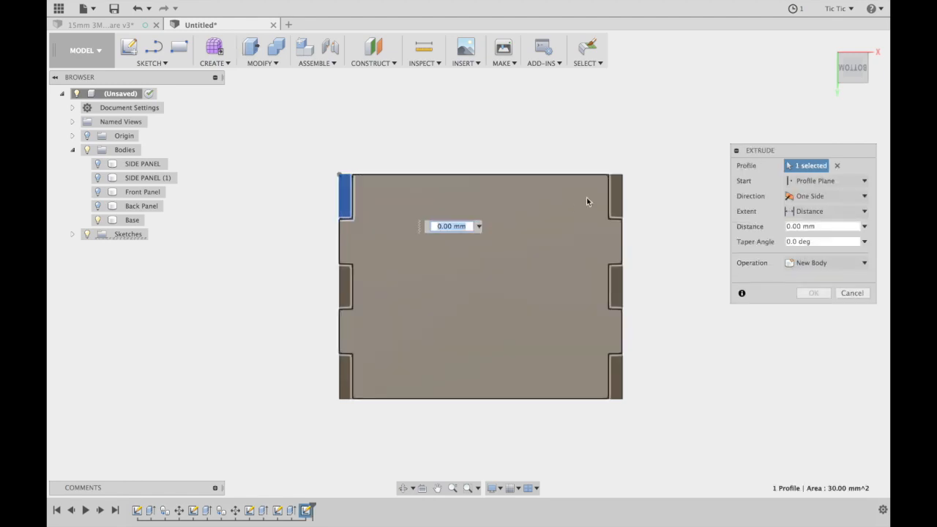
{"action": "left_click", "coordinate": [615, 196]}
{"action": "left_click", "coordinate": [621, 288]}
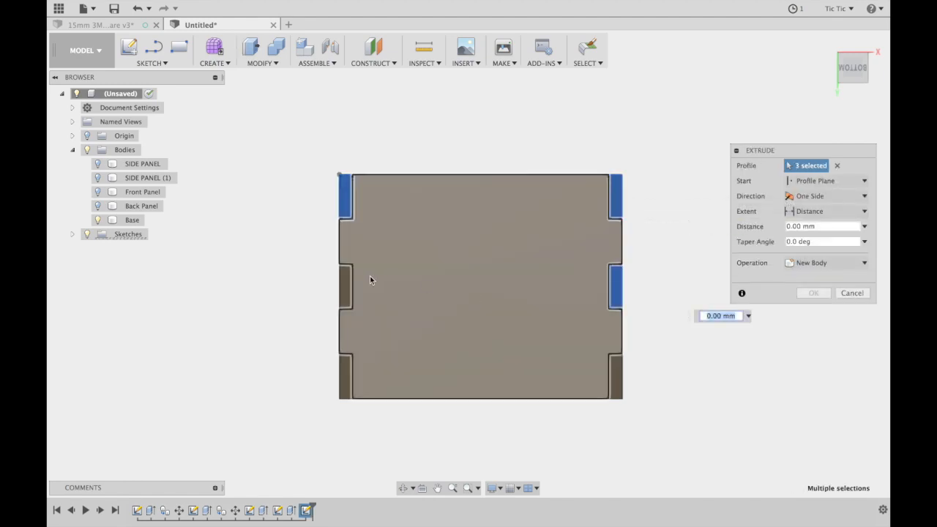
{"action": "left_click", "coordinate": [344, 286]}
{"action": "left_click", "coordinate": [349, 375]}
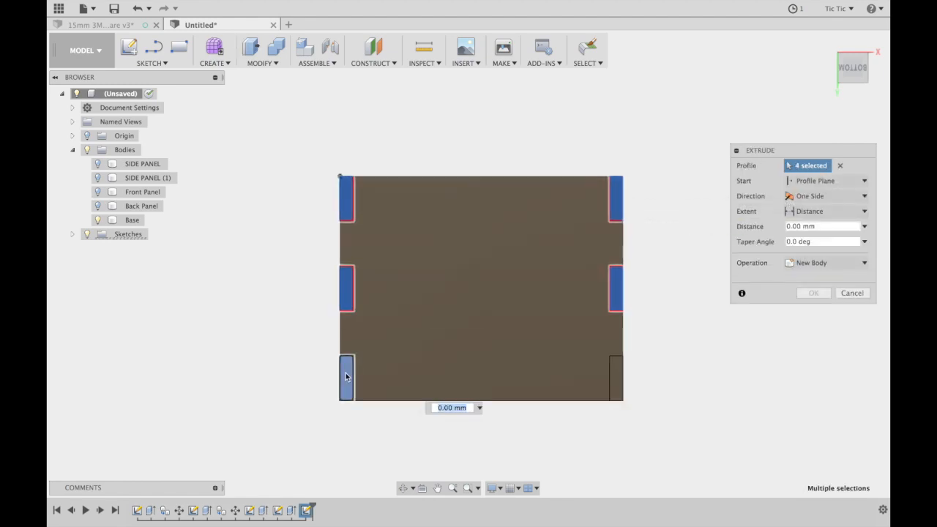
{"action": "left_click", "coordinate": [617, 375]}
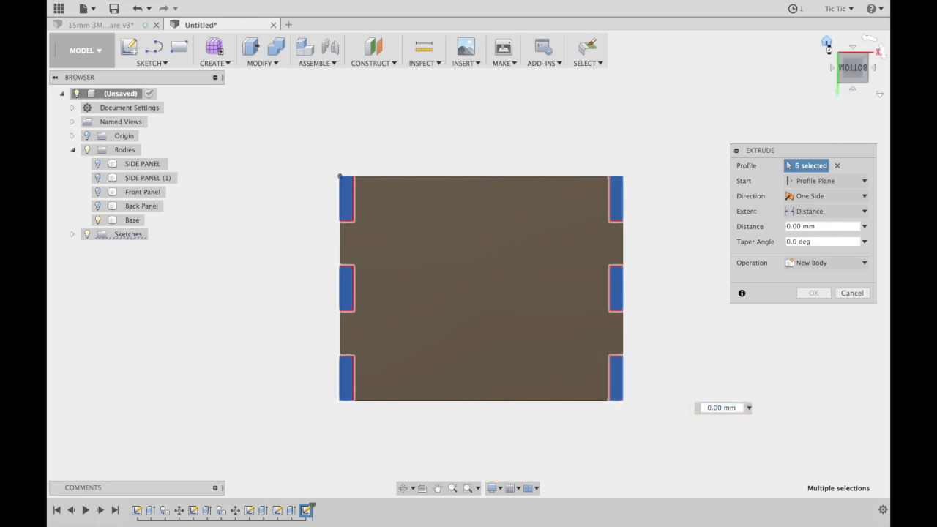
{"action": "left_click", "coordinate": [826, 42]}
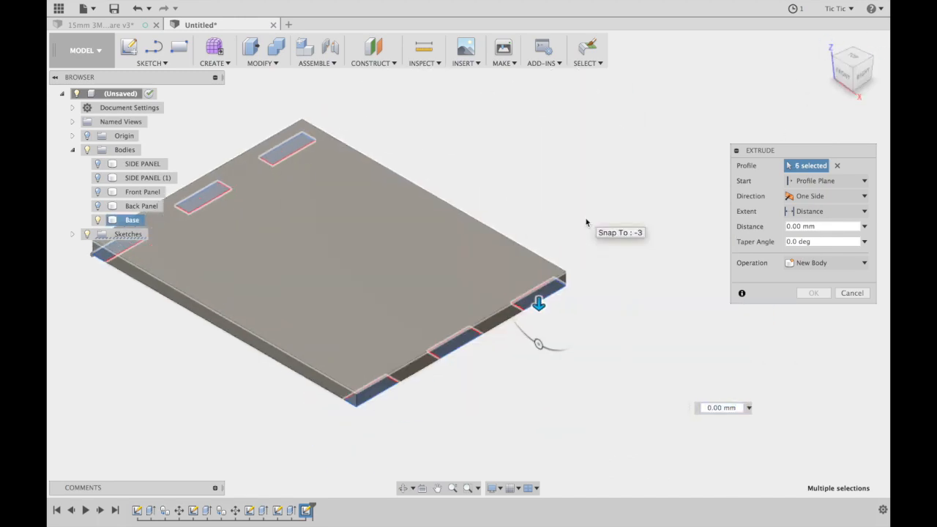
{"action": "left_click_drag", "start_coordinate": [539, 302], "coordinate": [537, 210]}
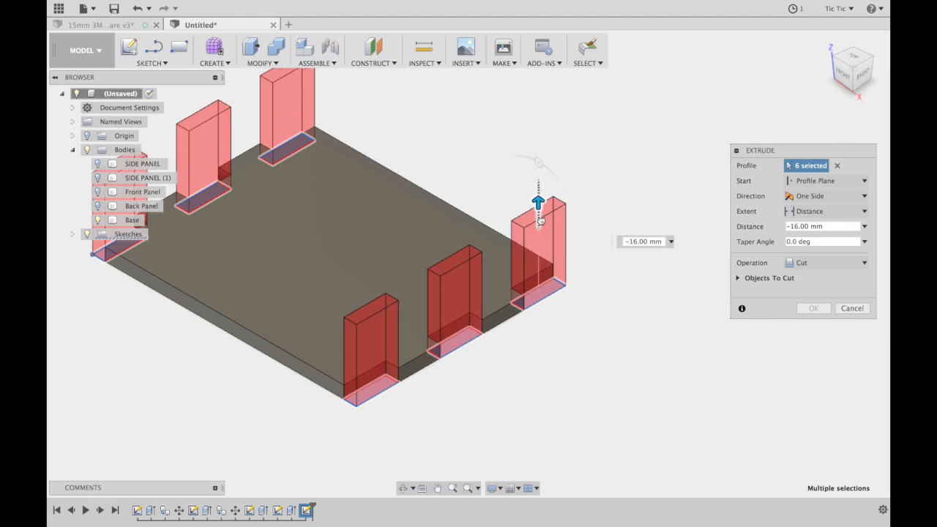
{"action": "key", "text": "Return"}
Show the back, front and both side panels again and return to the home view.
{"action": "scroll", "coordinate": [575, 221], "scroll_direction": "left", "scroll_amount": 10}
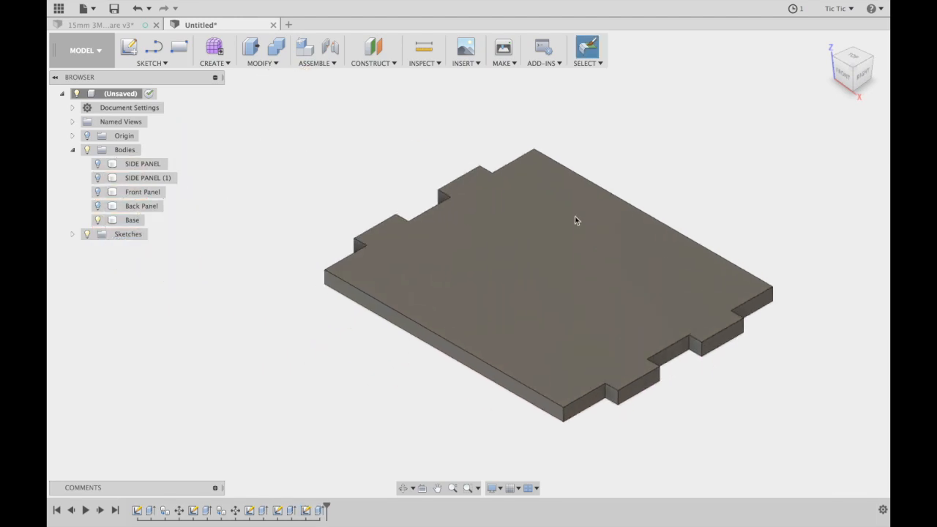
{"action": "left_click", "coordinate": [97, 207]}
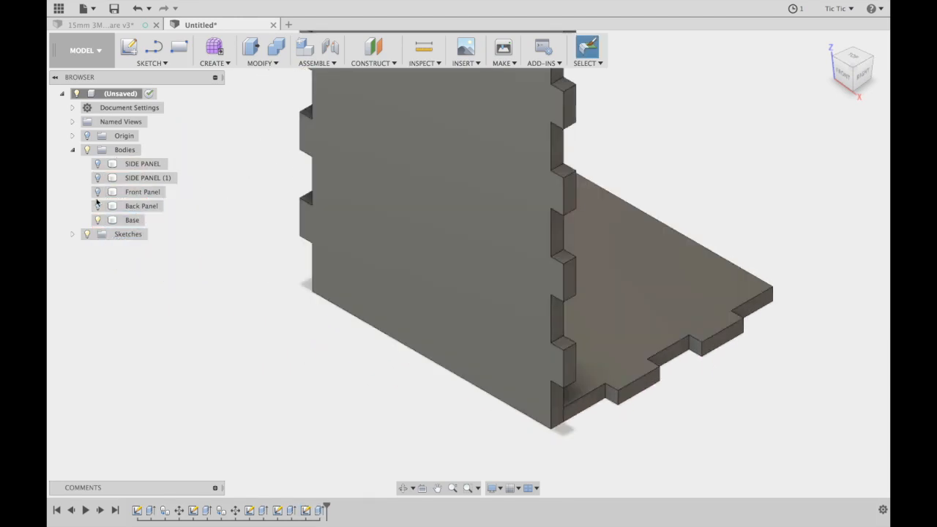
{"action": "left_click", "coordinate": [98, 192]}
{"action": "left_click", "coordinate": [97, 177]}
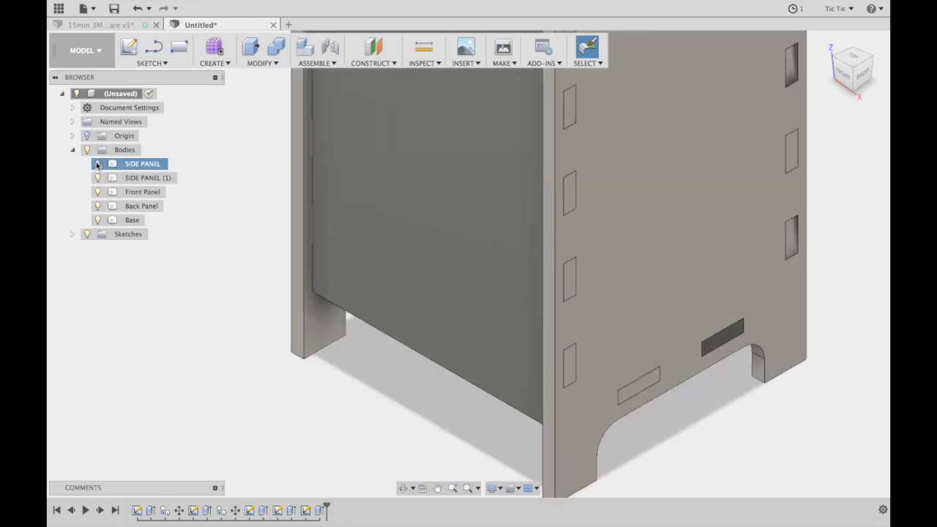
{"action": "left_click", "coordinate": [826, 44]}
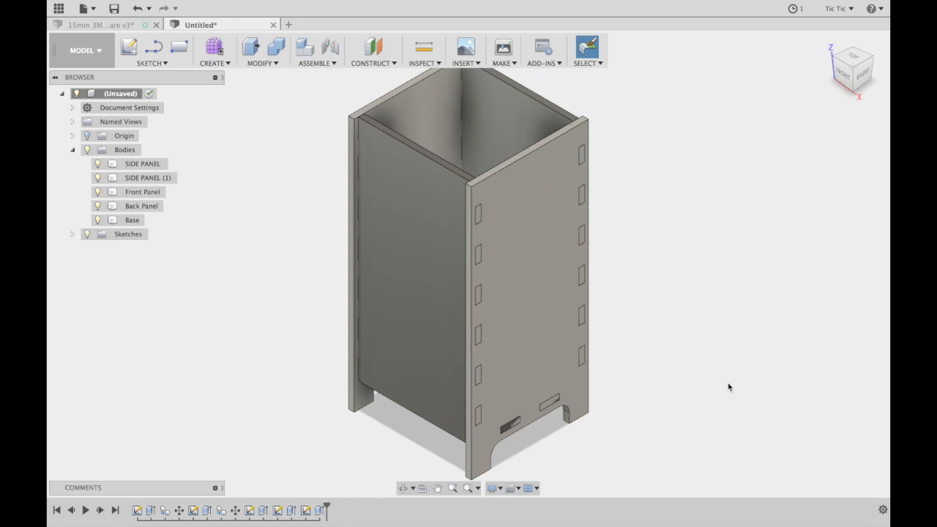
Hide the front panel, back panel and base to inspect the side panels alone, and show them again.
{"action": "left_click", "coordinate": [98, 192]}
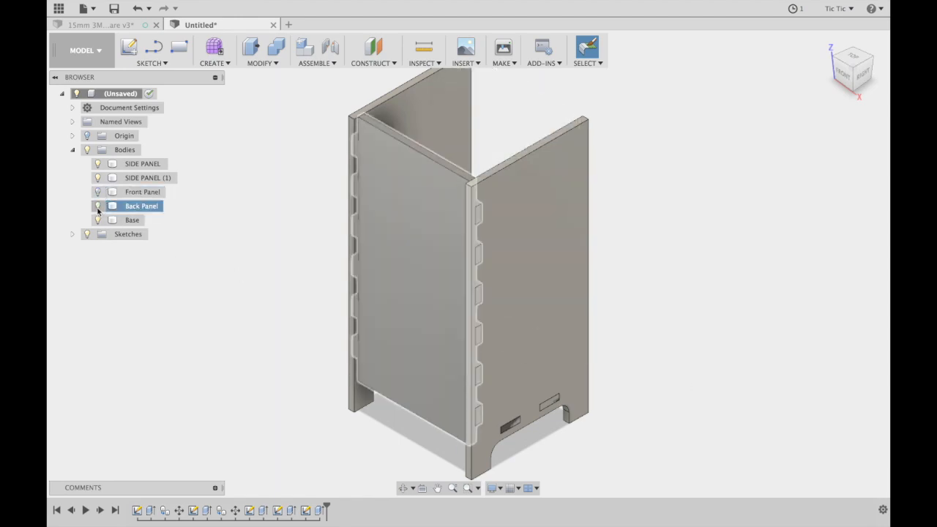
{"action": "left_click", "coordinate": [98, 207]}
{"action": "left_click", "coordinate": [98, 220]}
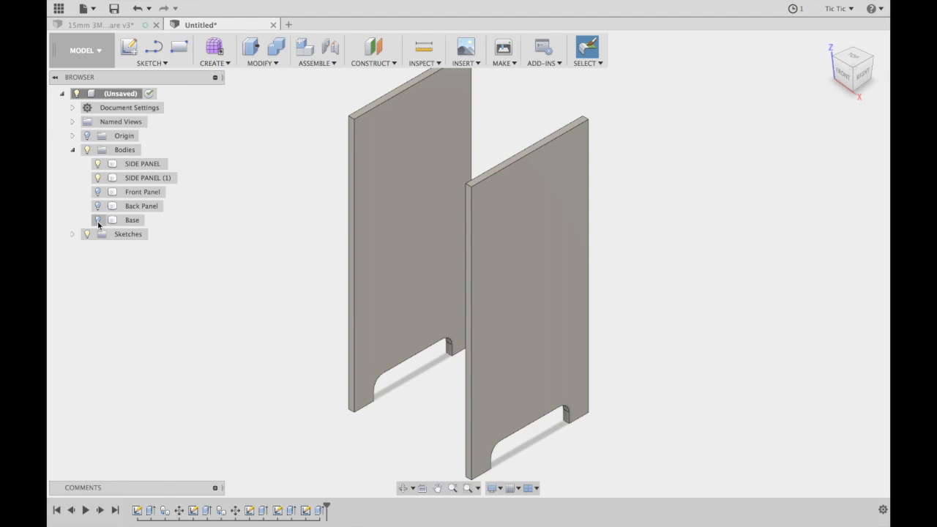
{"action": "left_click", "coordinate": [98, 220]}
{"action": "left_click", "coordinate": [99, 206]}
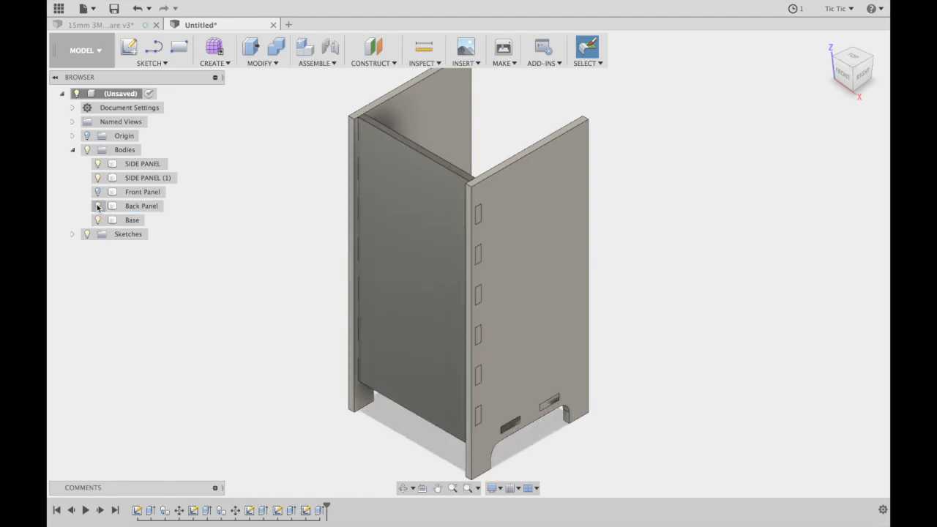
{"action": "left_click", "coordinate": [98, 193]}
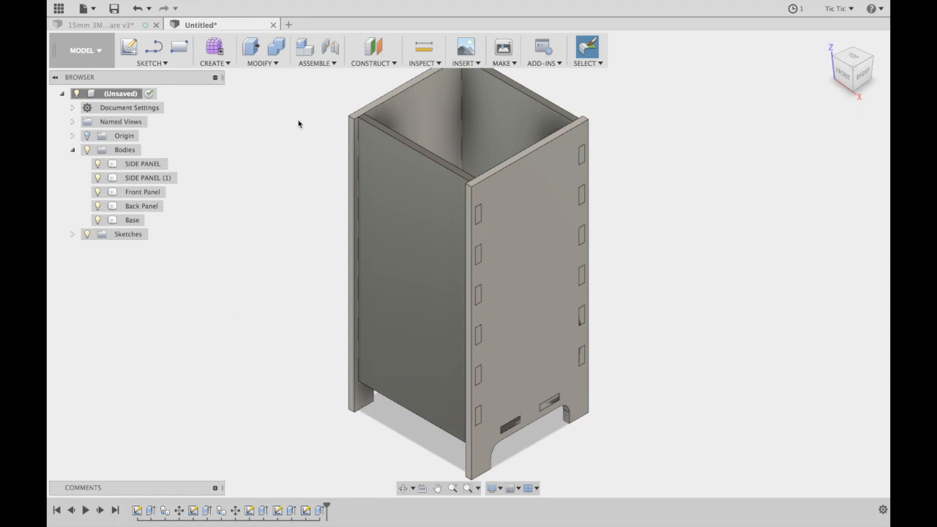
Combine with Cut using SIDE PANEL (1) as target and the front panel, back panel and base as tools, keeping the tools.
{"action": "left_click", "coordinate": [275, 63]}
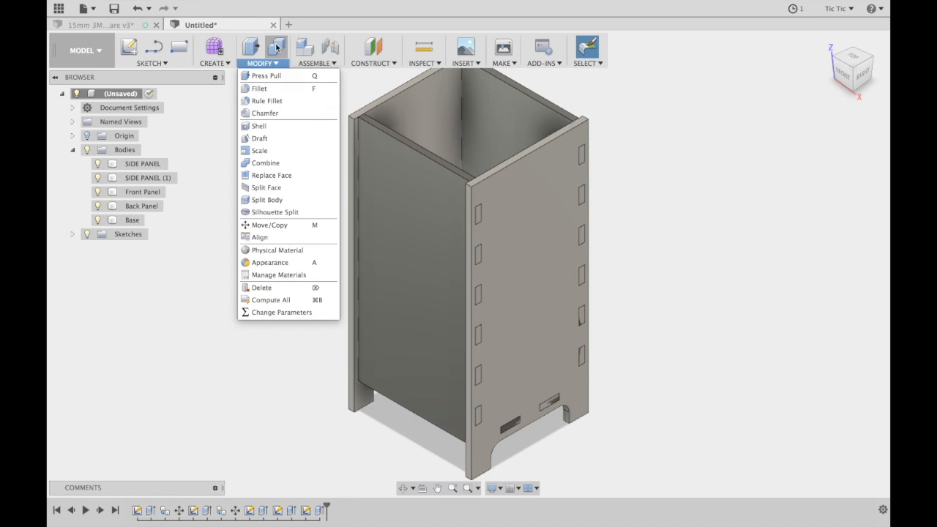
{"action": "left_click", "coordinate": [276, 47]}
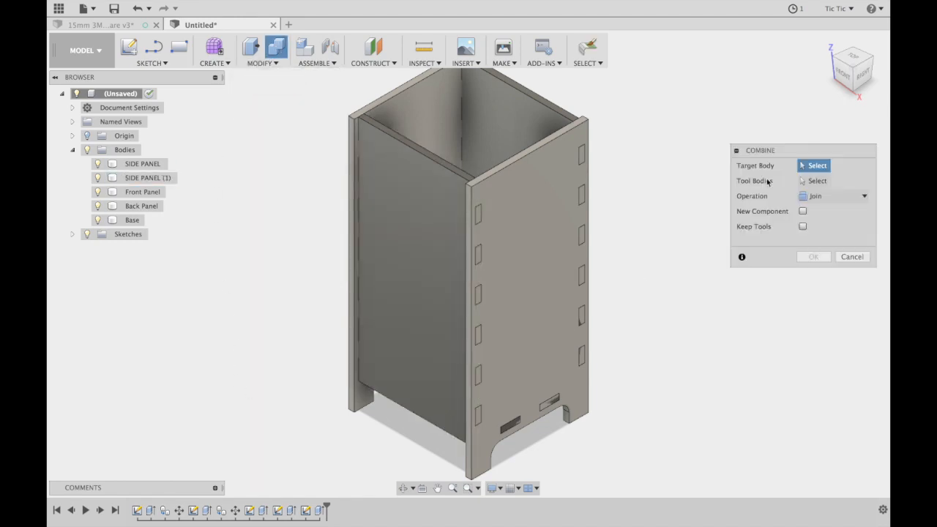
{"action": "left_click", "coordinate": [531, 233]}
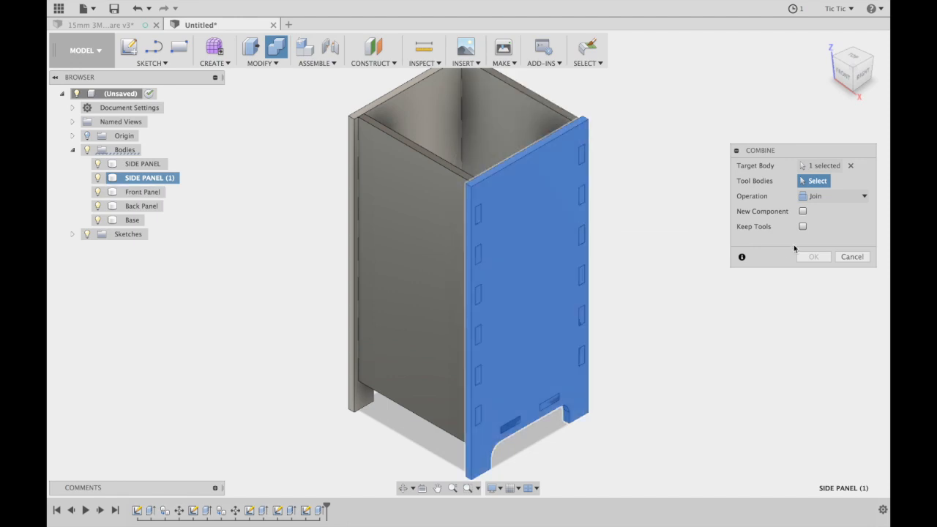
{"action": "left_click", "coordinate": [435, 245]}
{"action": "left_click", "coordinate": [520, 112]}
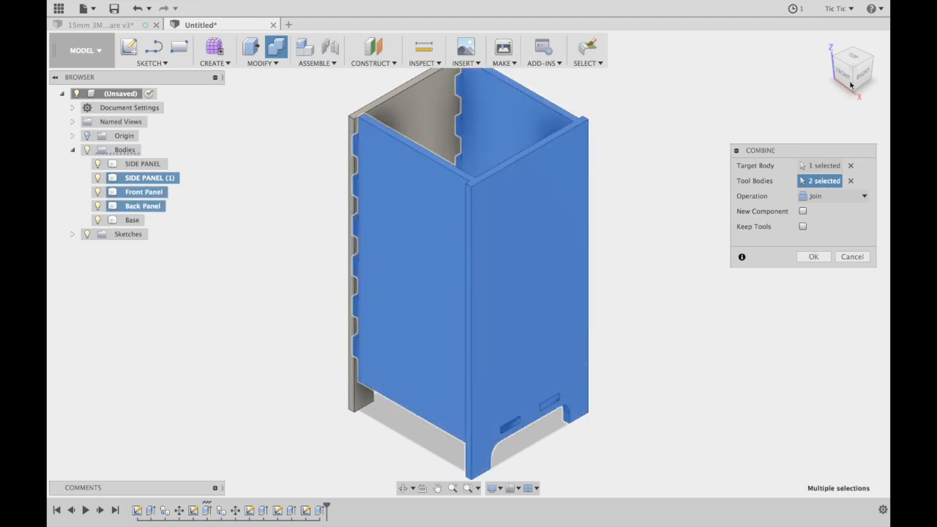
{"action": "left_click_drag", "start_coordinate": [849, 82], "coordinate": [853, 53]}
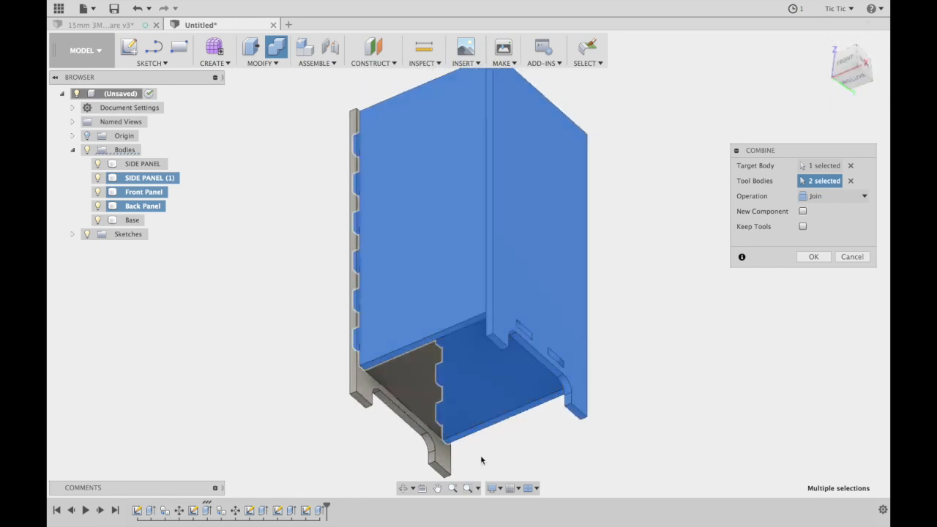
{"action": "left_click", "coordinate": [422, 393]}
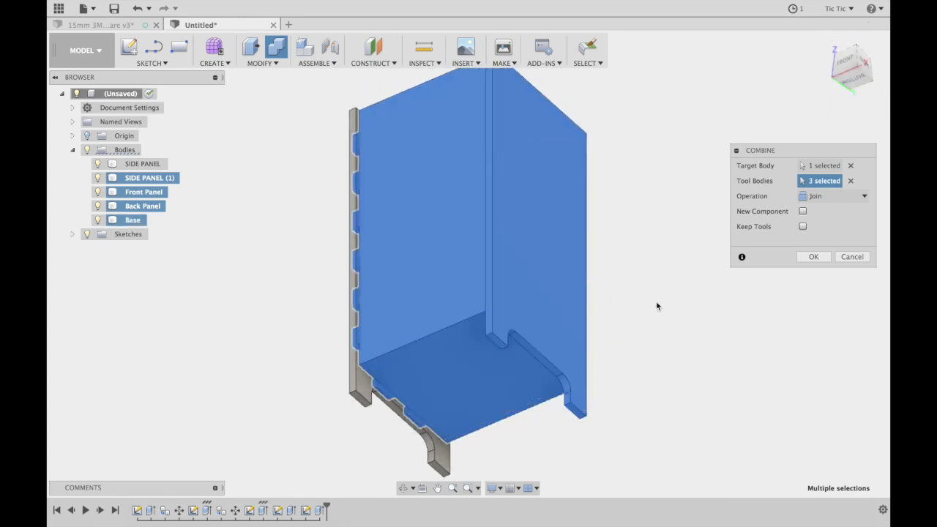
{"action": "left_click", "coordinate": [831, 196]}
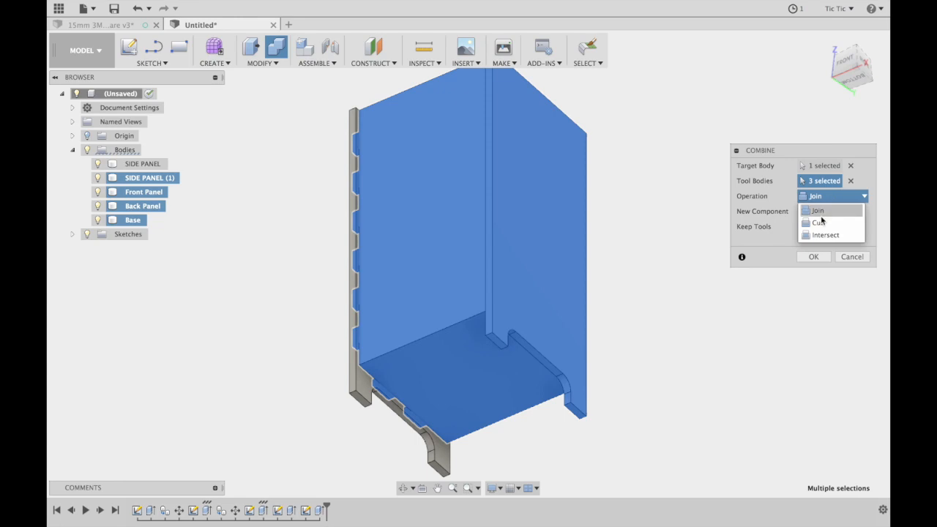
{"action": "left_click", "coordinate": [818, 222]}
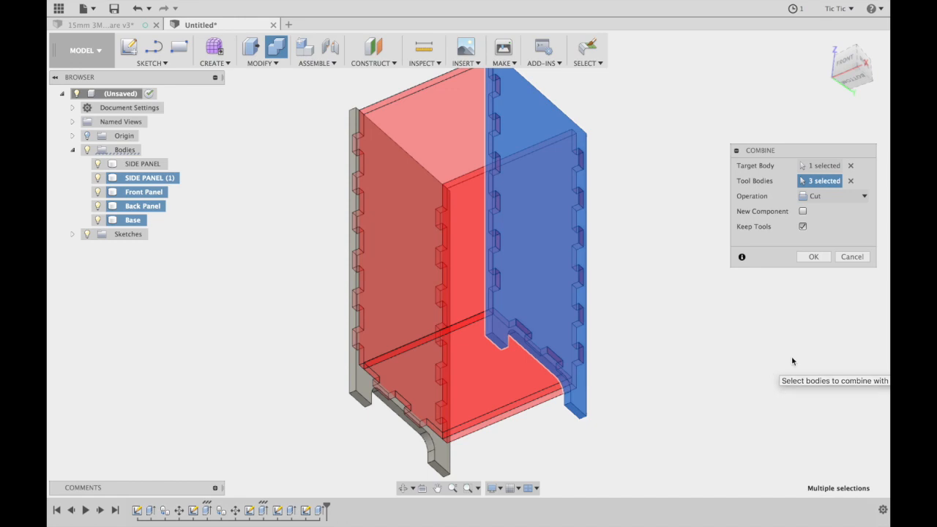
{"action": "left_click", "coordinate": [814, 257]}
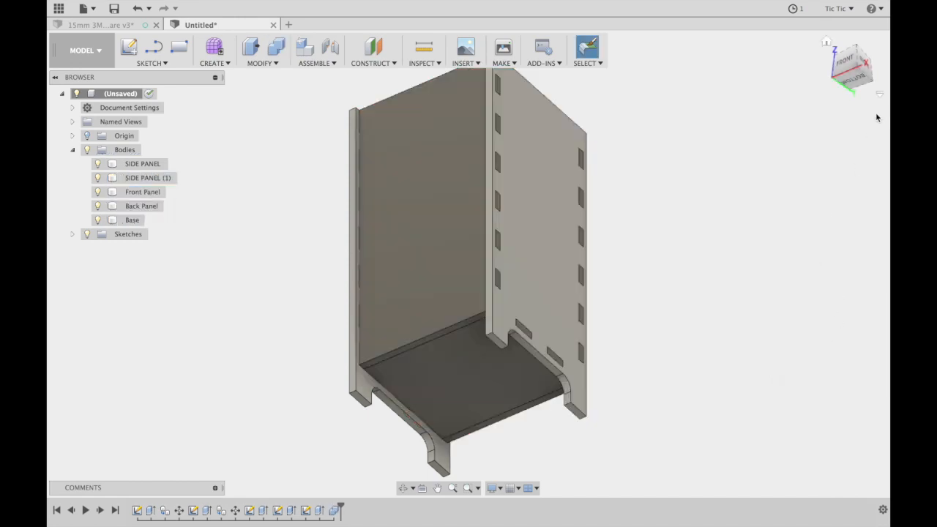
Hide the front panel, back panel and base to examine the slots in SIDE PANEL (1), and show them again.
{"action": "left_click", "coordinate": [846, 70]}
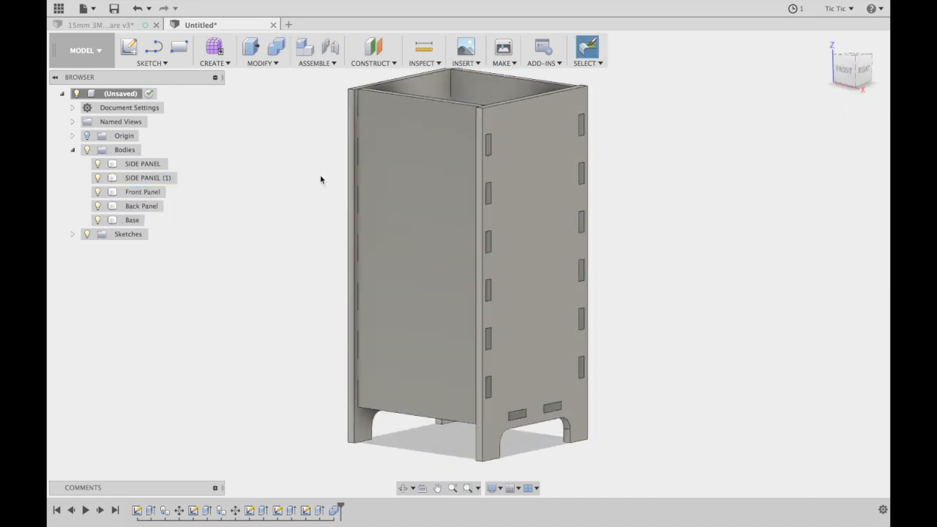
{"action": "left_click", "coordinate": [98, 192]}
{"action": "left_click", "coordinate": [97, 206]}
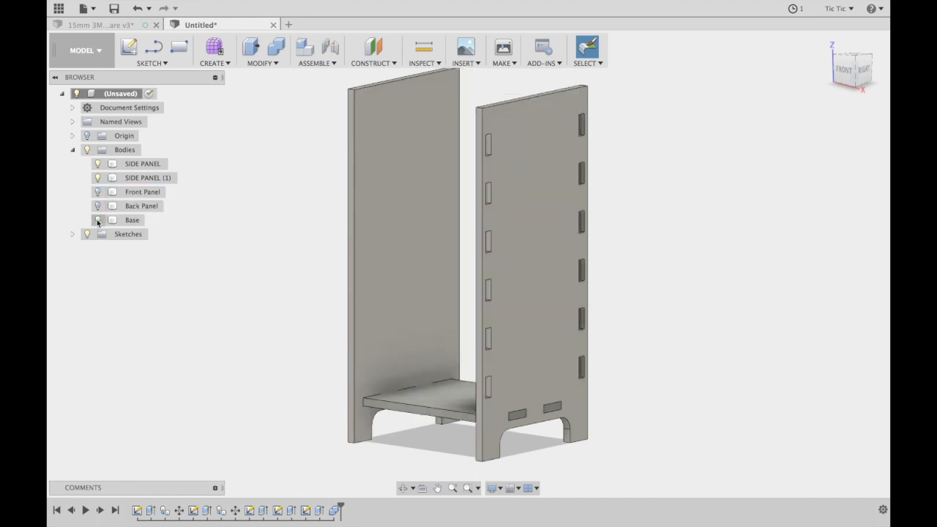
{"action": "left_click", "coordinate": [97, 220]}
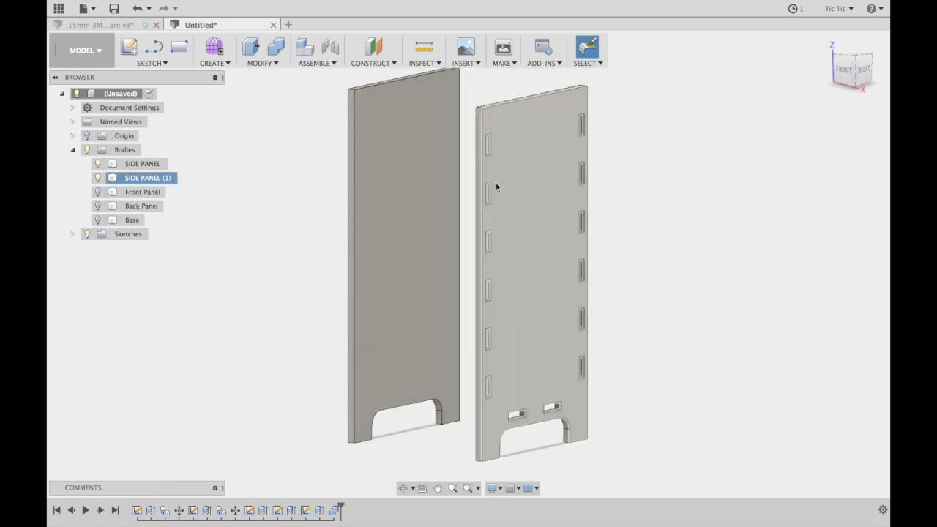
{"action": "middle_click_drag", "start_coordinate": [469, 264], "coordinate": [476, 301], "text": "shift"}
{"action": "middle_click_drag", "start_coordinate": [667, 220], "coordinate": [764, 187], "text": "shift"}
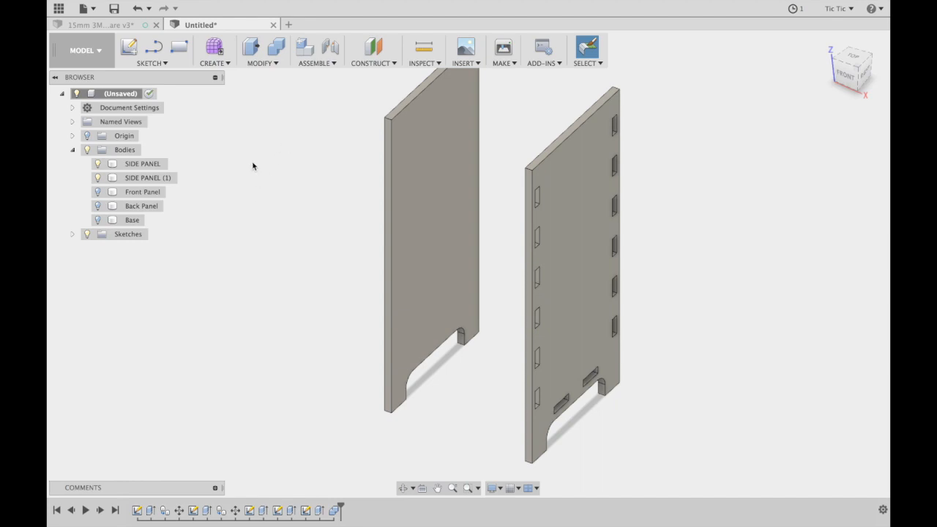
{"action": "left_click", "coordinate": [98, 192]}
{"action": "left_click", "coordinate": [98, 206]}
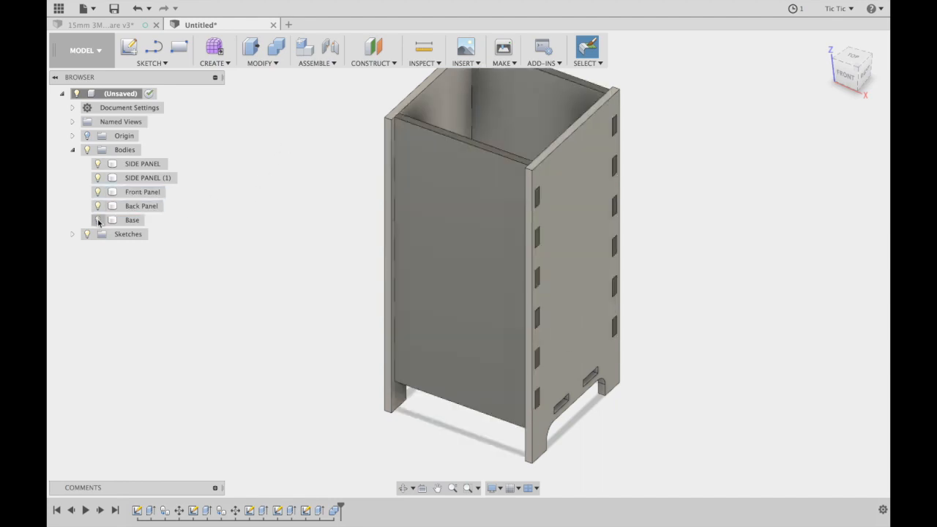
{"action": "left_click", "coordinate": [98, 220]}
Hide SIDE PANEL (1) to expose the tabbed edges of the front panel, back panel and base.
{"action": "left_click", "coordinate": [98, 164]}
{"action": "left_click", "coordinate": [98, 164]}
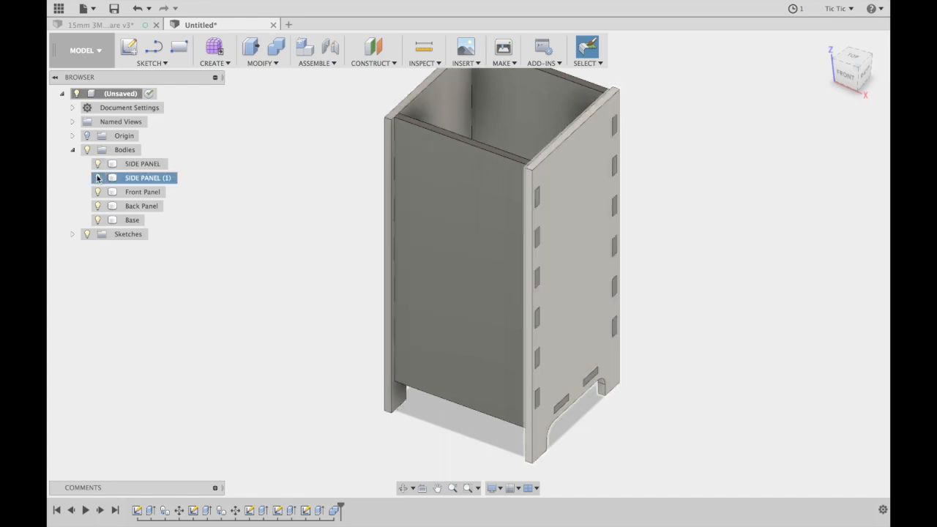
{"action": "left_click", "coordinate": [98, 178]}
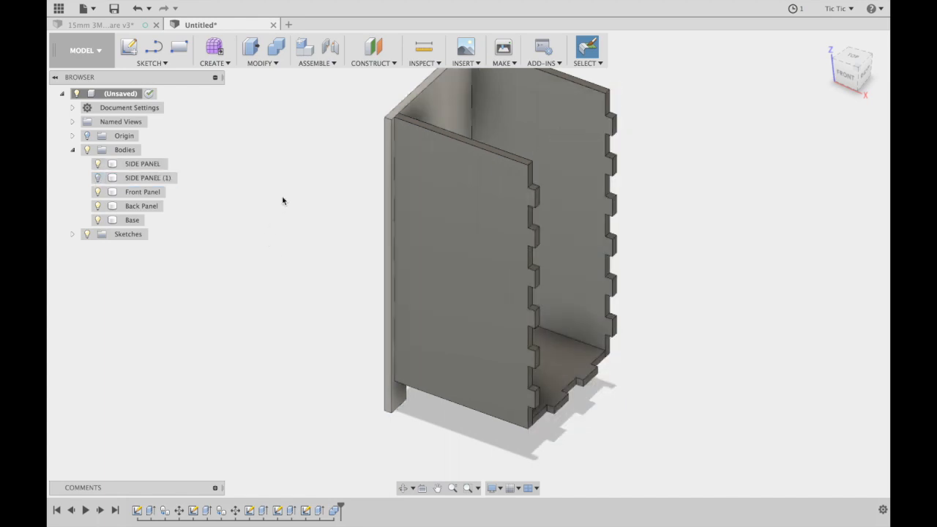
Combine with Cut using SIDE PANEL as target and the front panel, base and back panel as tools, keeping the tools.
{"action": "left_click", "coordinate": [278, 47]}
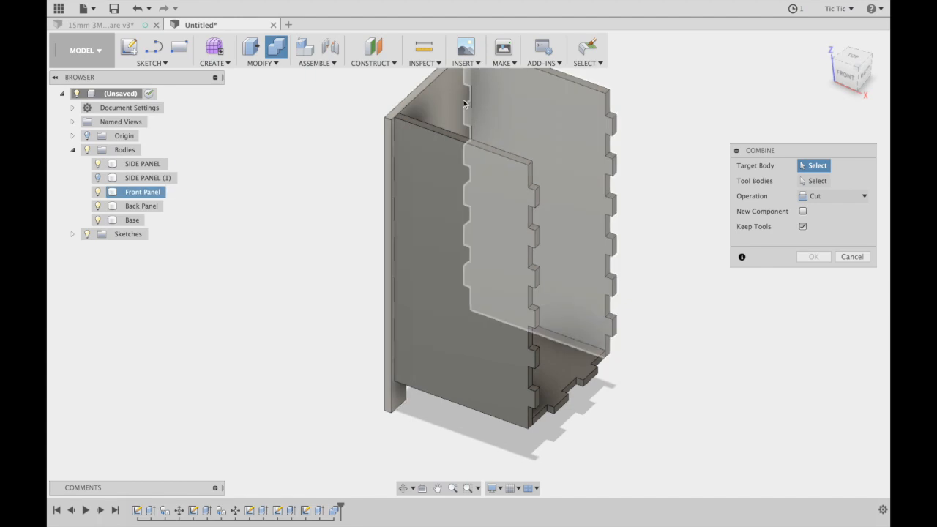
{"action": "left_click", "coordinate": [453, 101]}
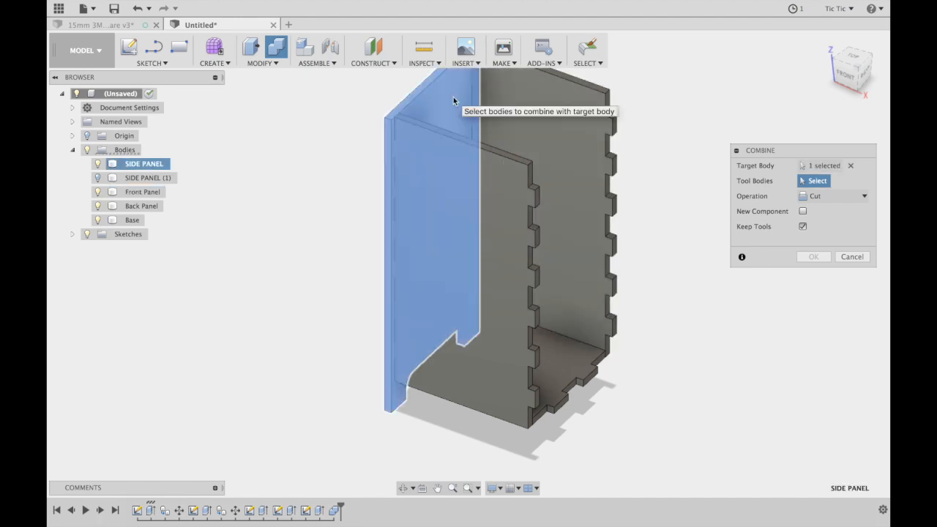
{"action": "left_click", "coordinate": [552, 136]}
{"action": "left_click", "coordinate": [555, 139]}
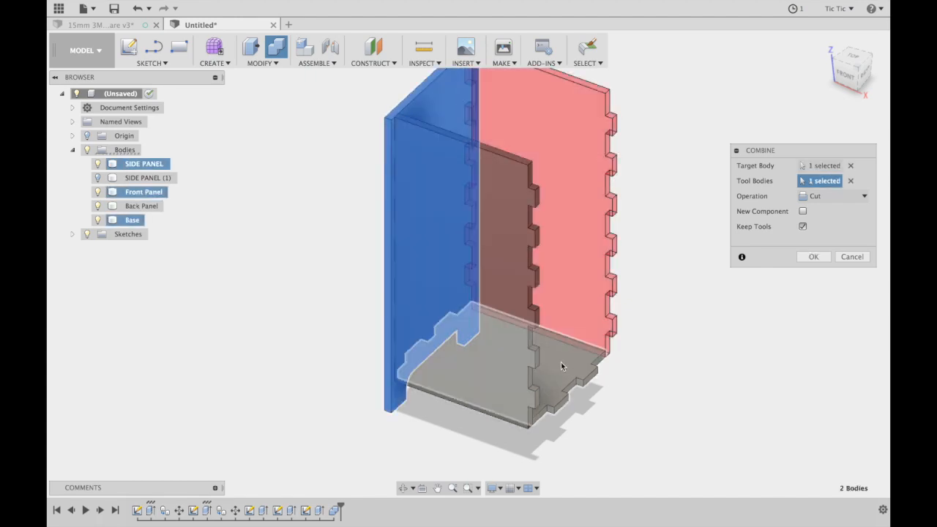
{"action": "left_click", "coordinate": [561, 362]}
{"action": "left_click", "coordinate": [472, 342]}
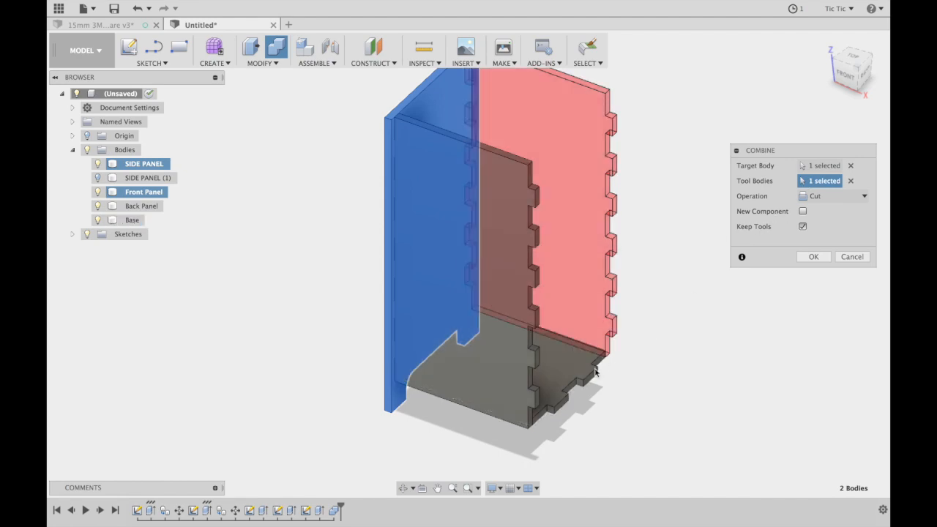
{"action": "left_click", "coordinate": [569, 373]}
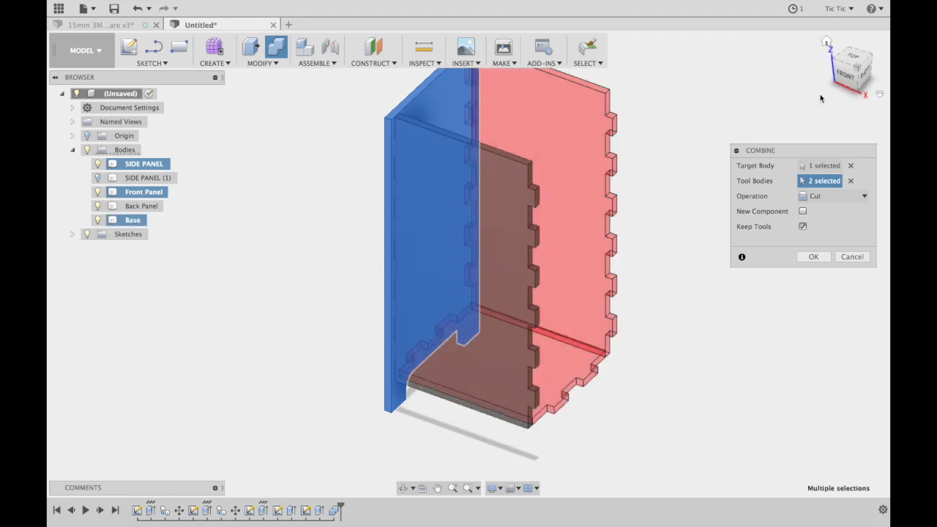
{"action": "left_click_drag", "start_coordinate": [844, 80], "coordinate": [882, 80]}
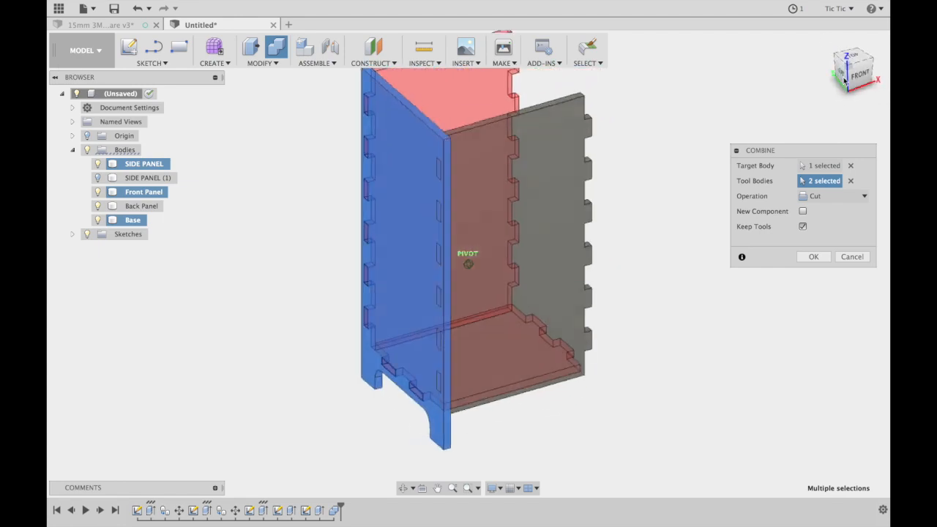
{"action": "left_click", "coordinate": [575, 142]}
{"action": "mouse_move", "coordinate": [862, 75]}
{"action": "left_mouse_down"}
{"action": "mouse_move", "coordinate": [884, 96]}
{"action": "mouse_move", "coordinate": [871, 100]}
{"action": "left_mouse_up"}
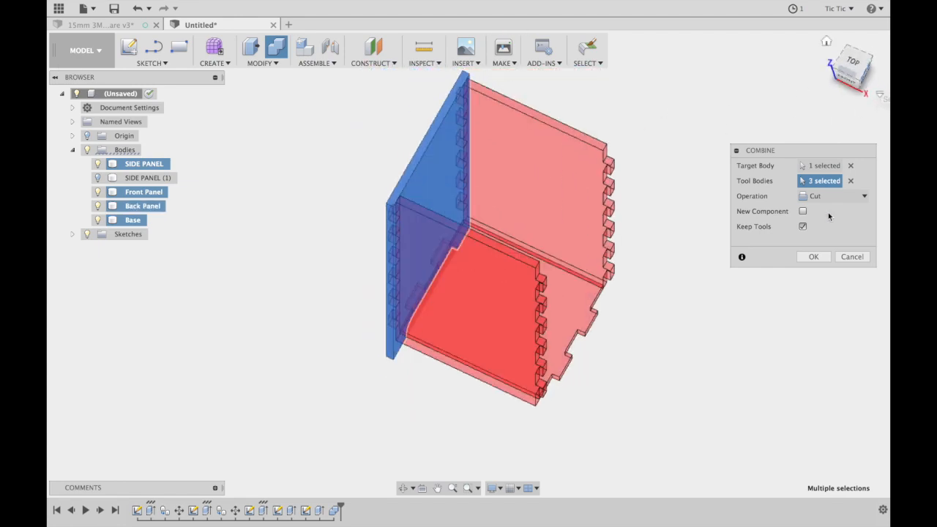
{"action": "left_click", "coordinate": [815, 258]}
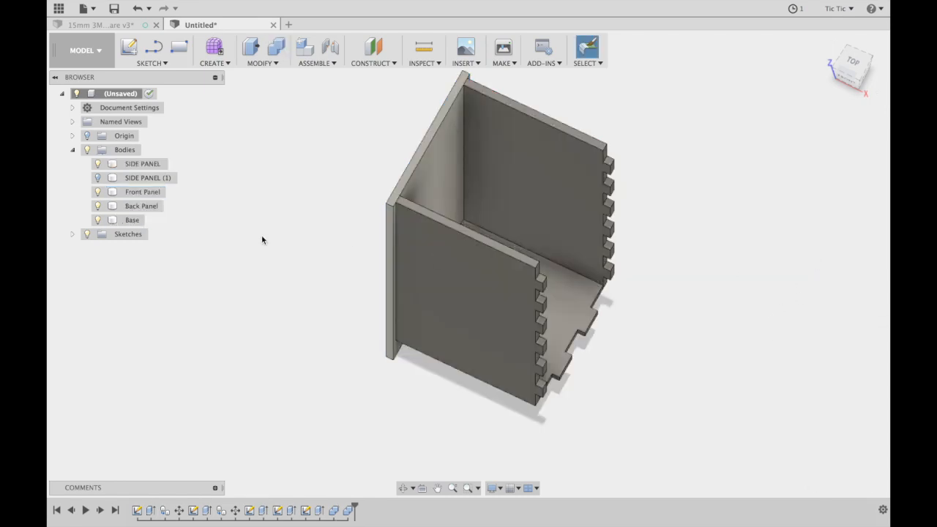
Hide the front panel, back panel and base to examine the slots in SIDE PANEL on its own.
{"action": "left_click", "coordinate": [98, 179]}
{"action": "left_click", "coordinate": [98, 181]}
{"action": "left_click", "coordinate": [97, 194]}
{"action": "left_click", "coordinate": [98, 205]}
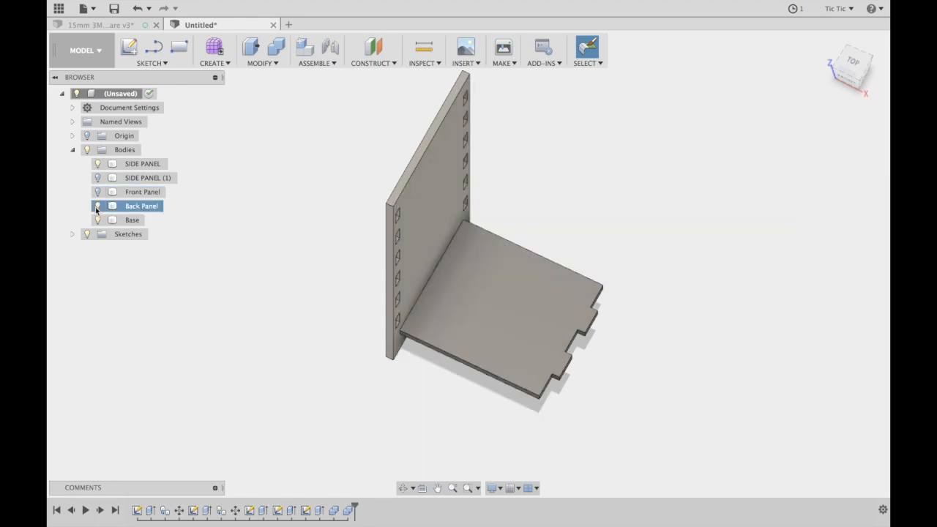
{"action": "left_click", "coordinate": [98, 220]}
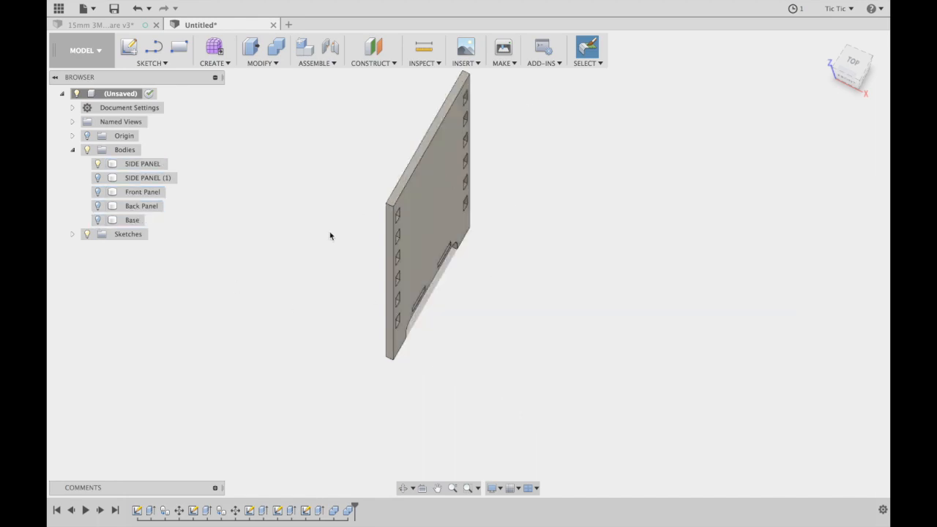
{"action": "left_click", "coordinate": [863, 69]}
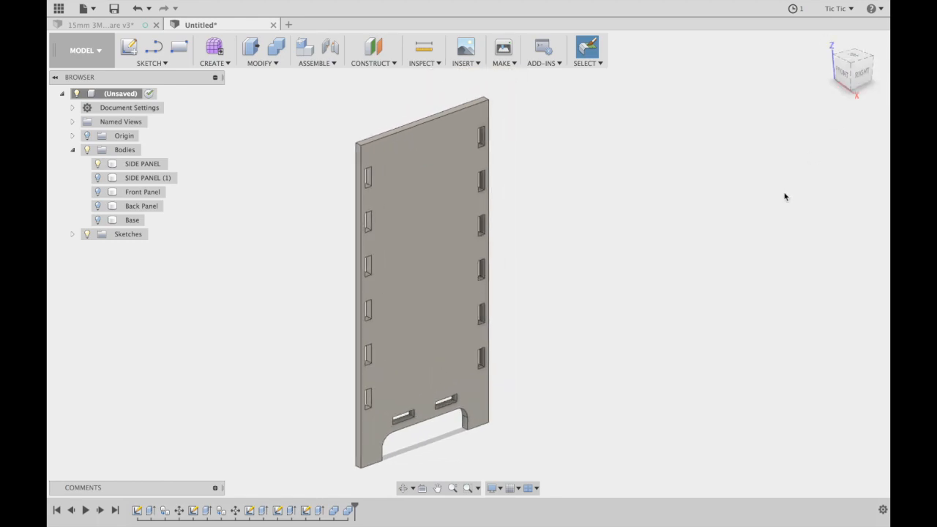
Show SIDE PANEL (1), the front panel, the back panel and the base so the whole box is displayed.
{"action": "left_click", "coordinate": [98, 178]}
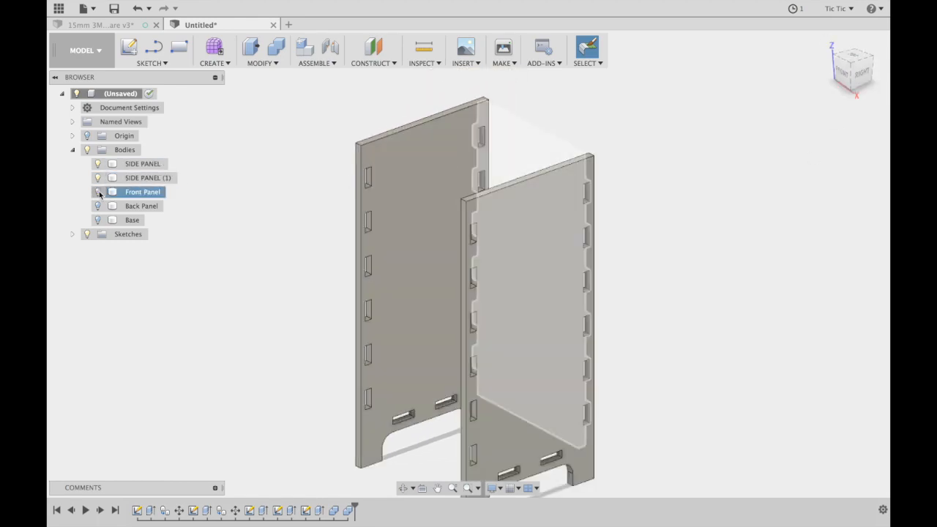
{"action": "left_click", "coordinate": [98, 192]}
{"action": "left_click", "coordinate": [97, 206]}
{"action": "left_click", "coordinate": [98, 220]}
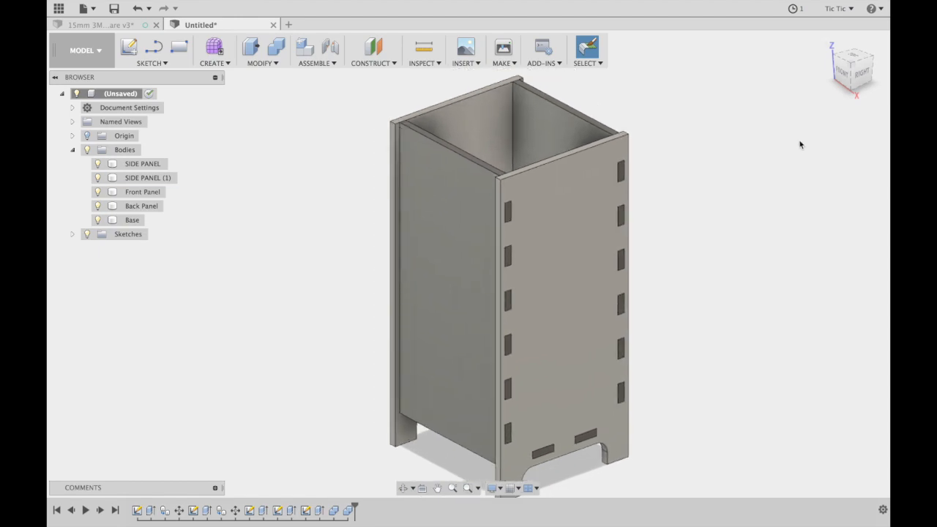
{"action": "left_click_drag", "start_coordinate": [861, 71], "coordinate": [871, 74]}
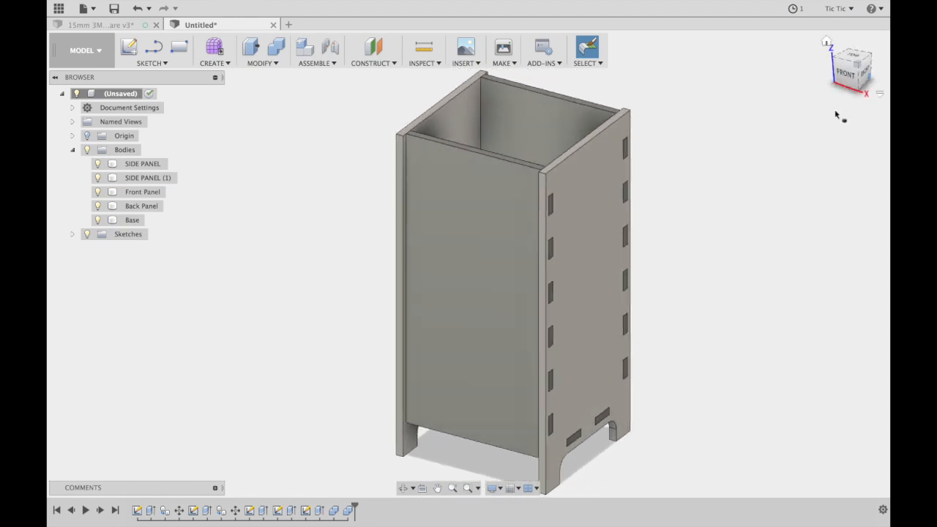
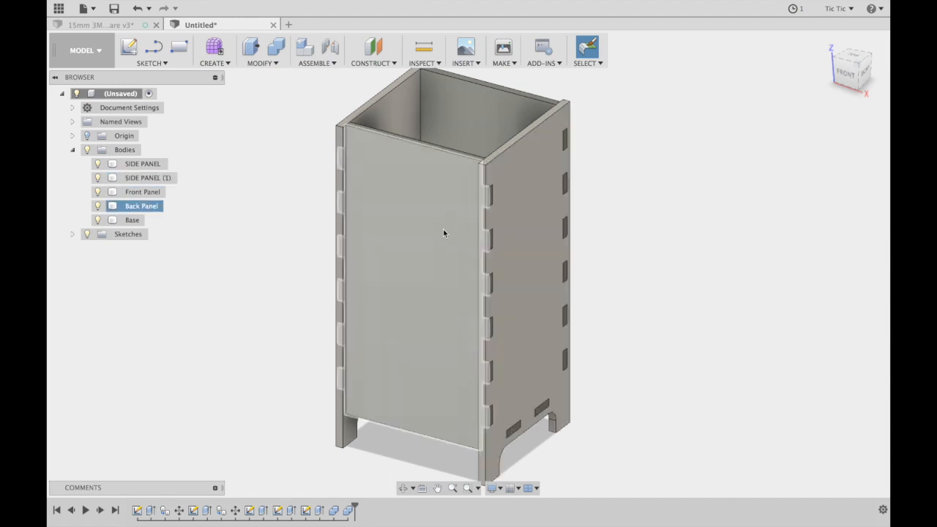
Isolate the Back Panel body and view it straight from the front.
{"action": "right_click", "coordinate": [125, 206]}
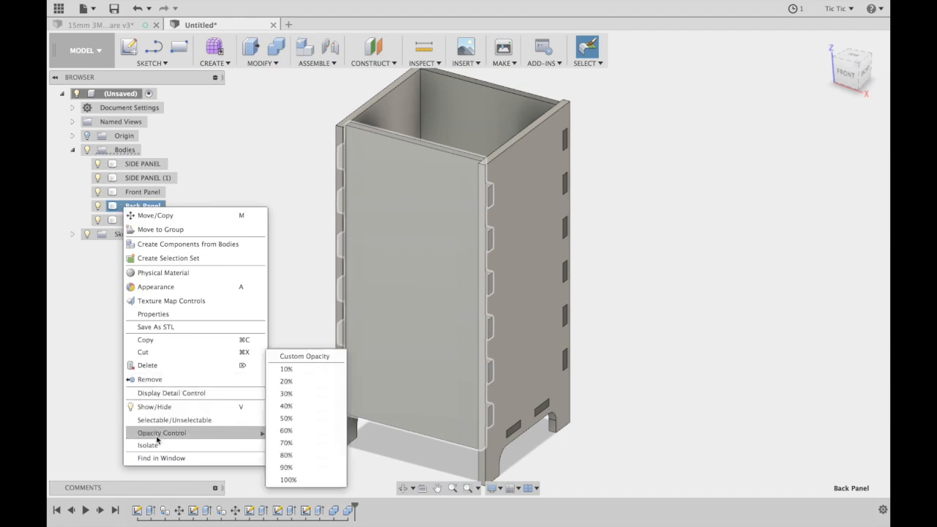
{"action": "left_click", "coordinate": [154, 445]}
{"action": "left_click", "coordinate": [255, 256]}
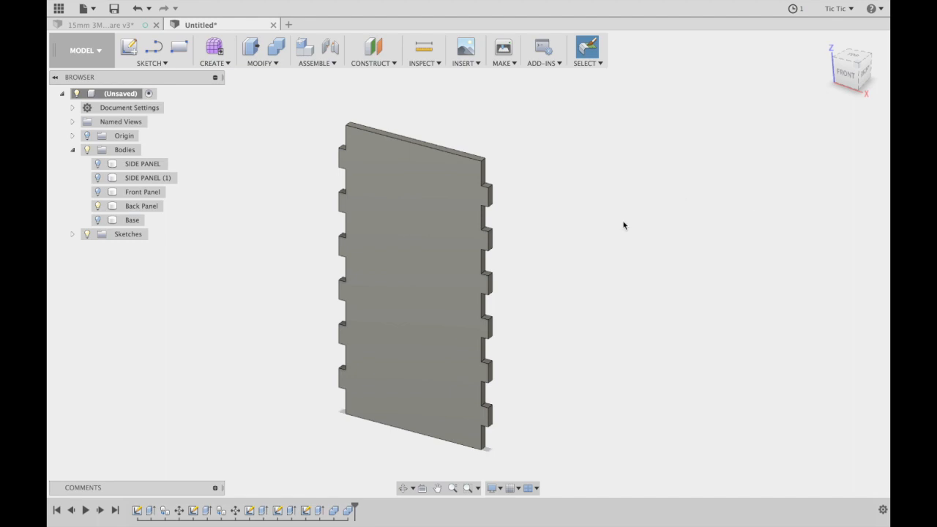
{"action": "scroll", "coordinate": [624, 226], "scroll_direction": "up", "scroll_amount": 1}
{"action": "left_click", "coordinate": [845, 74]}
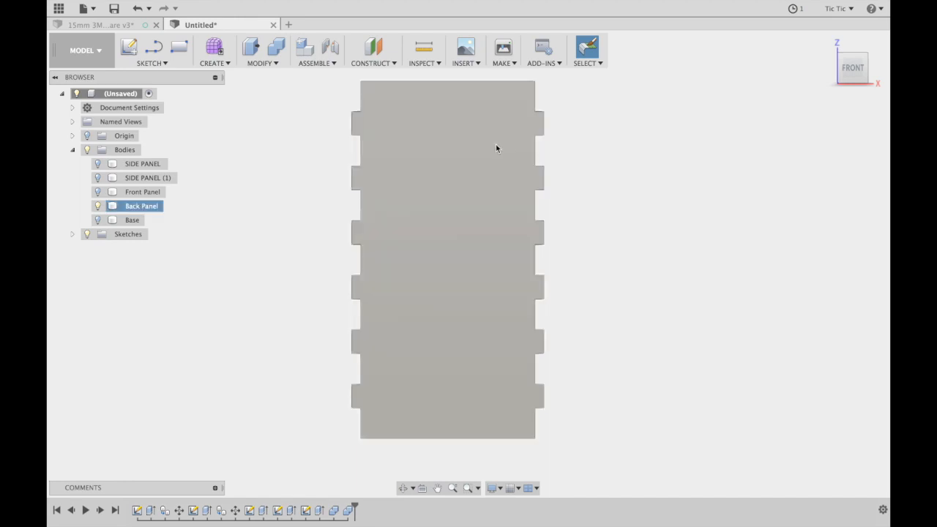
On the Back Panel's front face, sketch a horizontal rectangle inward from the edge between the upper two tabs and a narrow upright rectangle crossing its inner end.
{"action": "scroll", "coordinate": [603, 154], "scroll_direction": "up", "scroll_amount": 4}
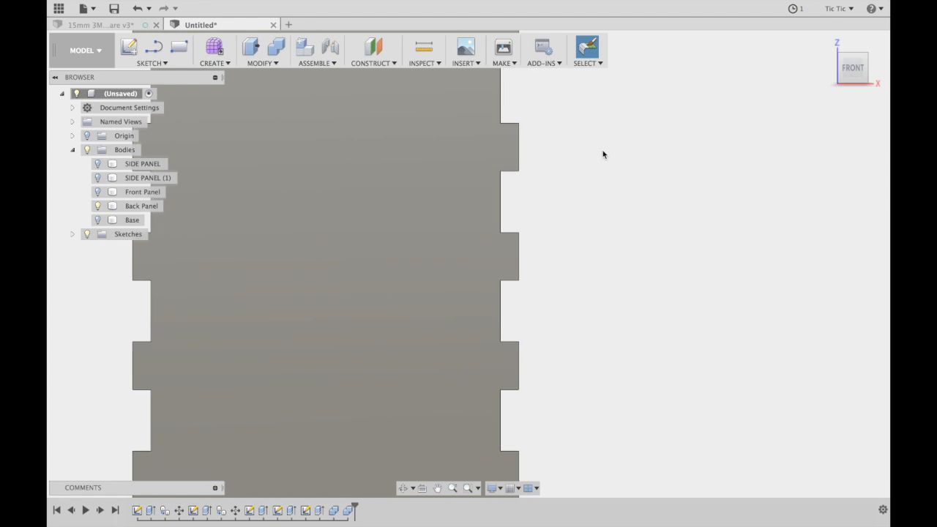
{"action": "scroll", "coordinate": [602, 154], "scroll_direction": "up", "scroll_amount": 3}
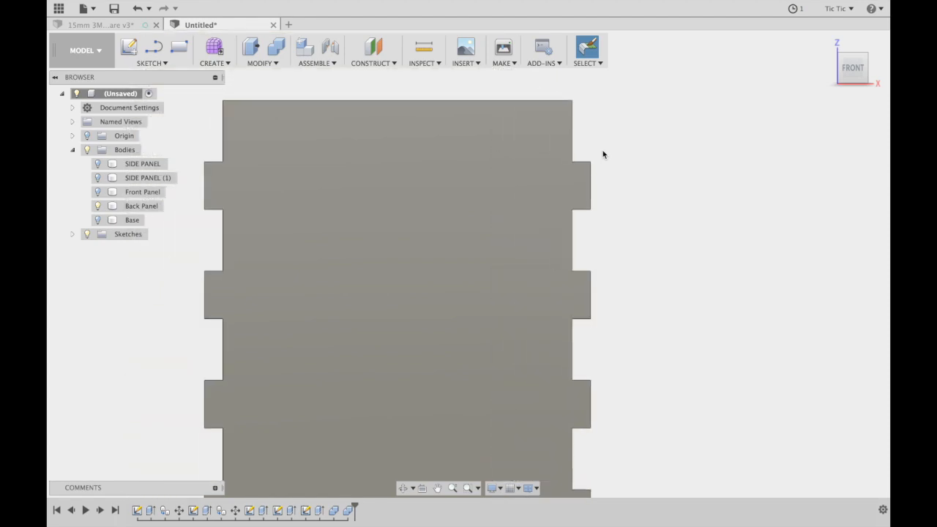
{"action": "scroll", "coordinate": [603, 153], "scroll_direction": "right", "scroll_amount": 2}
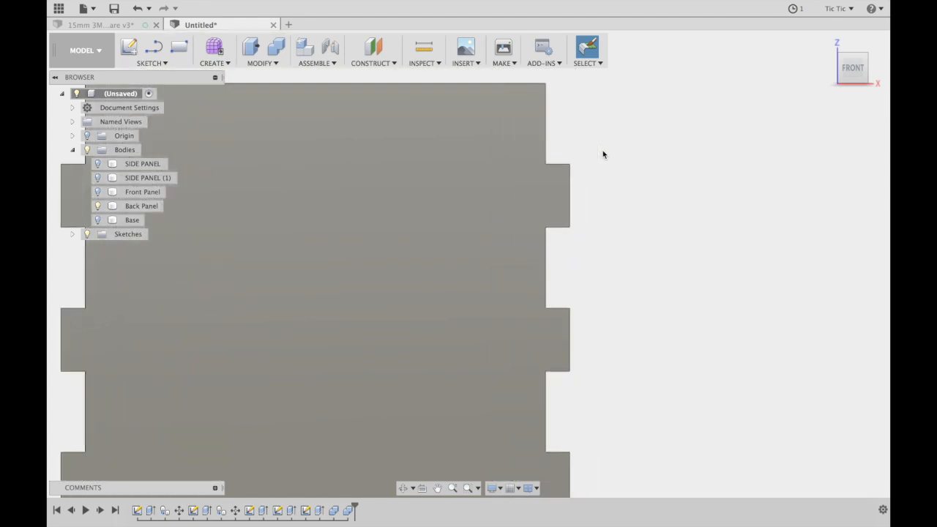
{"action": "left_click", "coordinate": [179, 47]}
{"action": "left_click", "coordinate": [403, 262]}
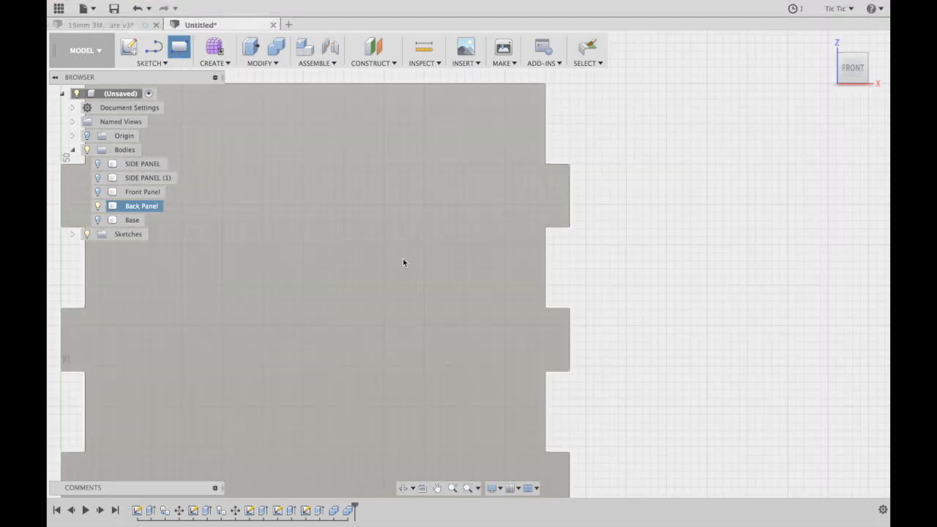
{"action": "scroll", "coordinate": [642, 256], "scroll_direction": "left", "scroll_amount": 3}
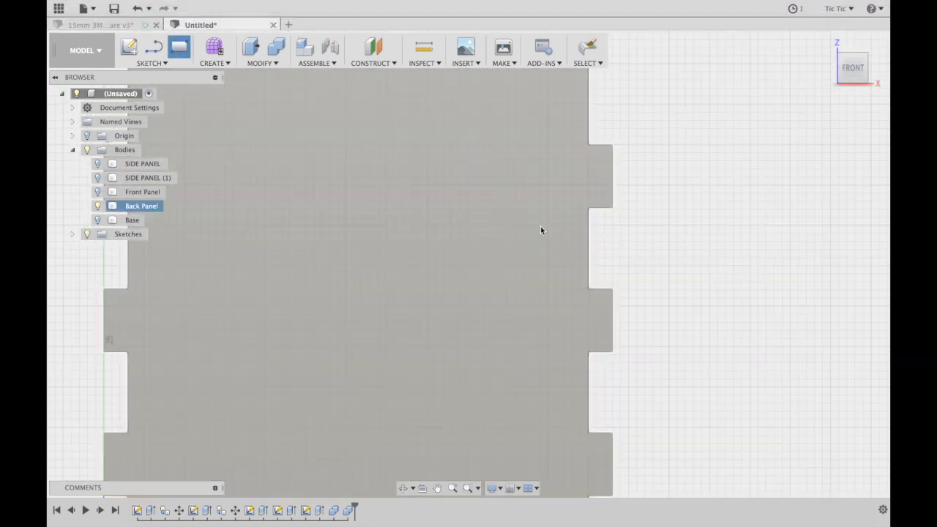
{"action": "left_click", "coordinate": [543, 229]}
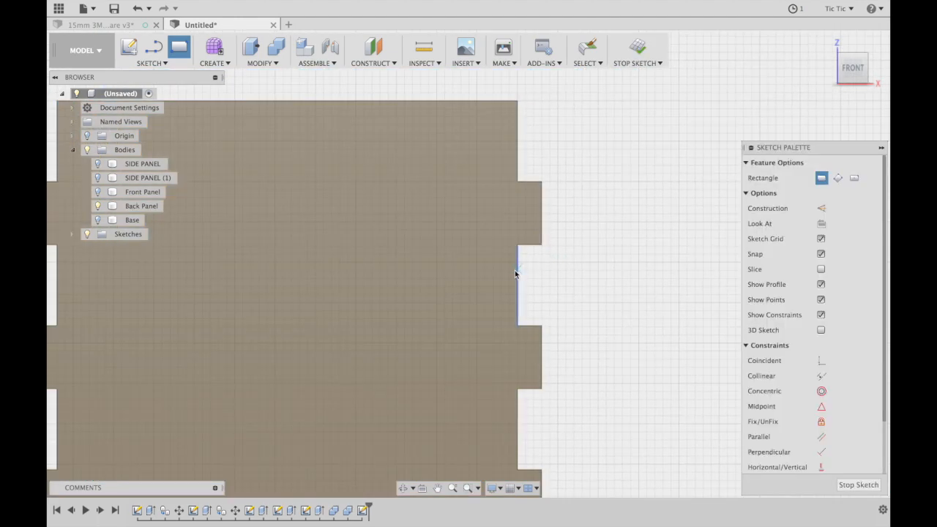
{"action": "left_click", "coordinate": [515, 276]}
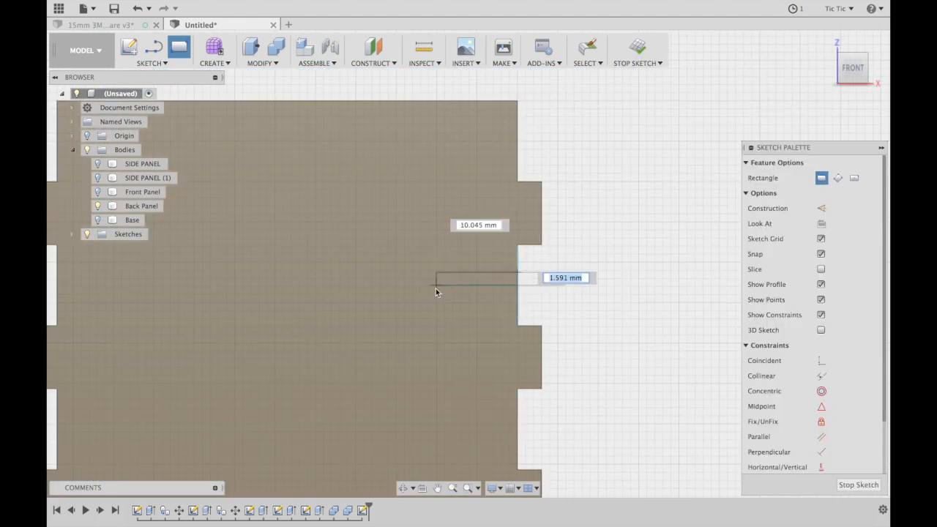
{"action": "left_click", "coordinate": [389, 304]}
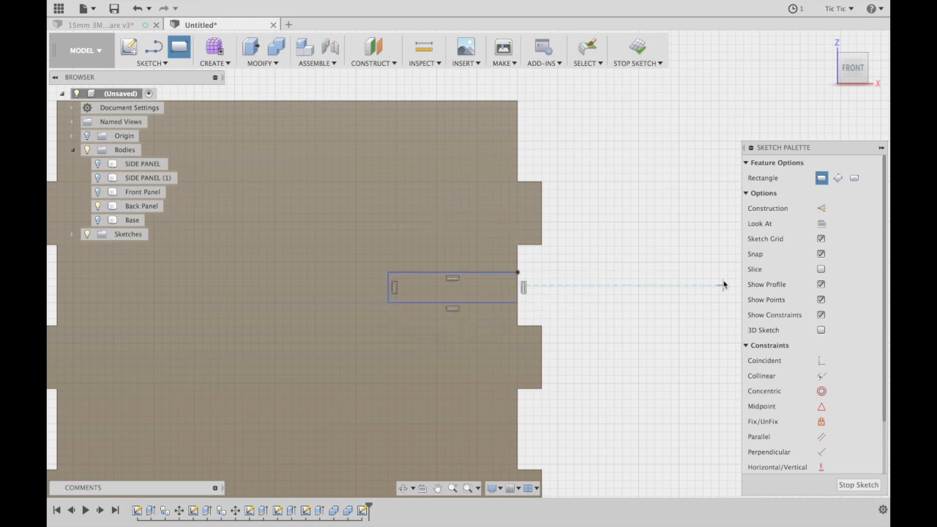
{"action": "left_click", "coordinate": [396, 255]}
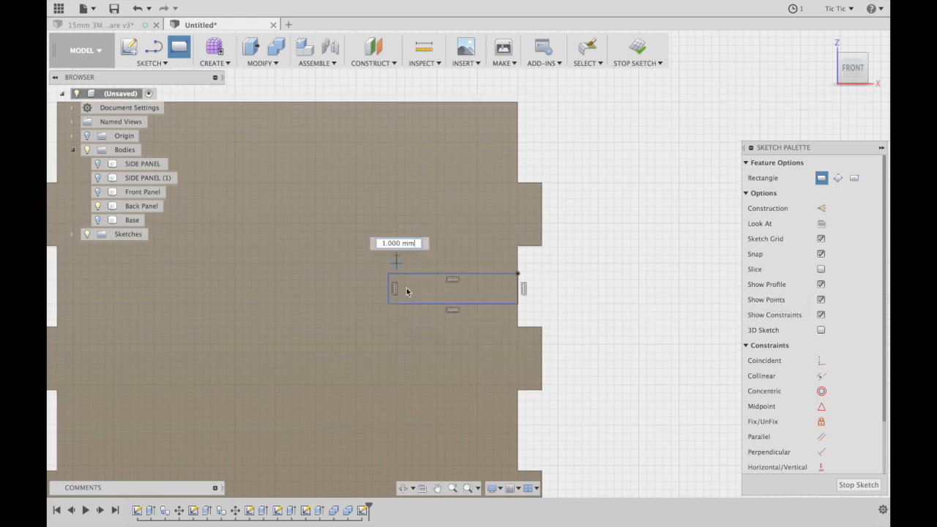
{"action": "left_click", "coordinate": [428, 328]}
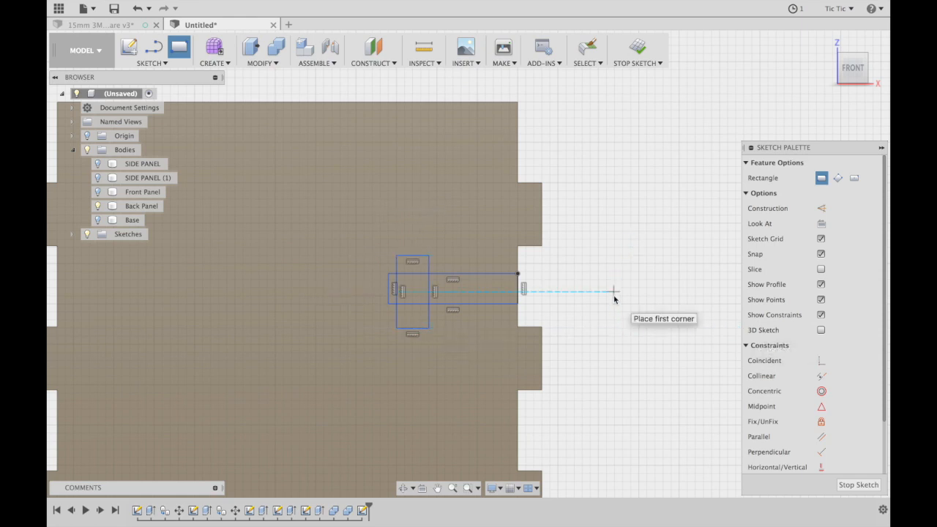
Dimension the horizontal rectangle's height on the panel edge as 3 mm.
{"action": "key", "text": "Escape"}
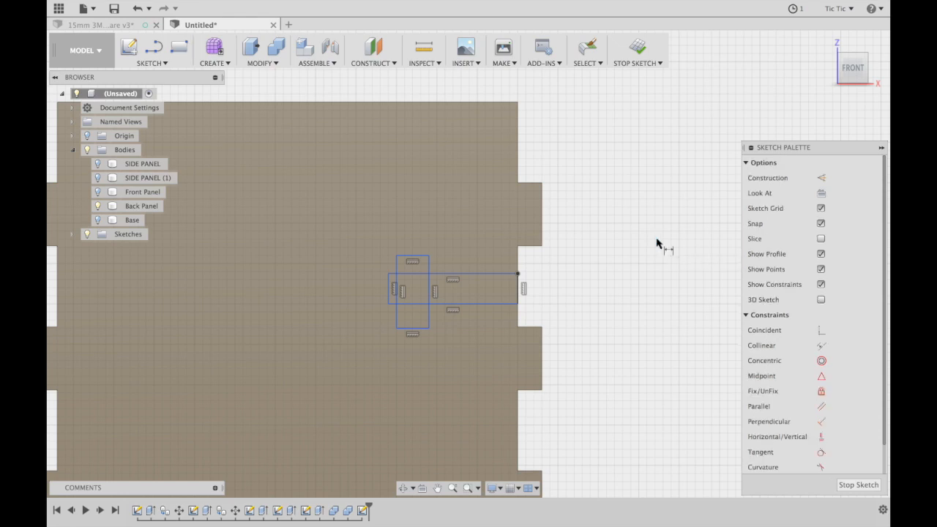
{"action": "left_click", "coordinate": [519, 291]}
{"action": "left_click", "coordinate": [575, 288]}
{"action": "type", "text": "3"}
{"action": "key", "text": "Return"}
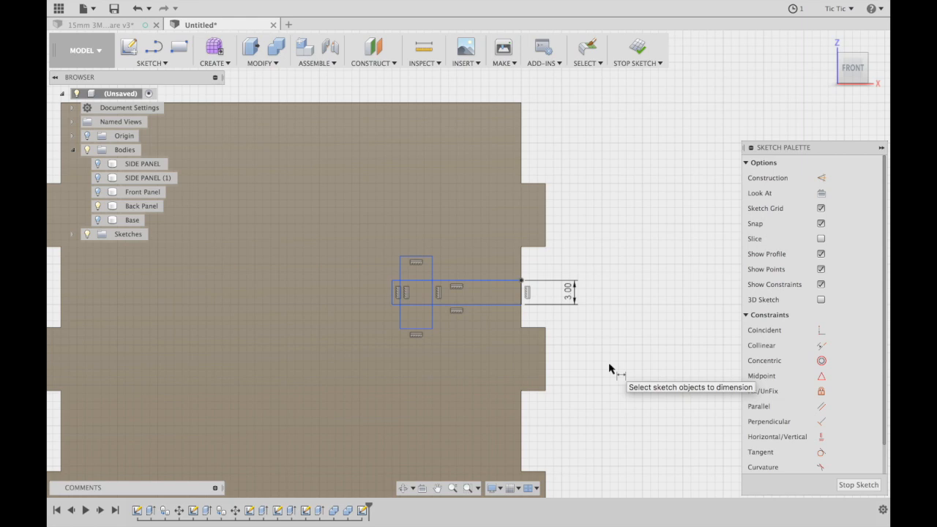
{"action": "scroll", "coordinate": [627, 294], "scroll_direction": "right", "scroll_amount": 1}
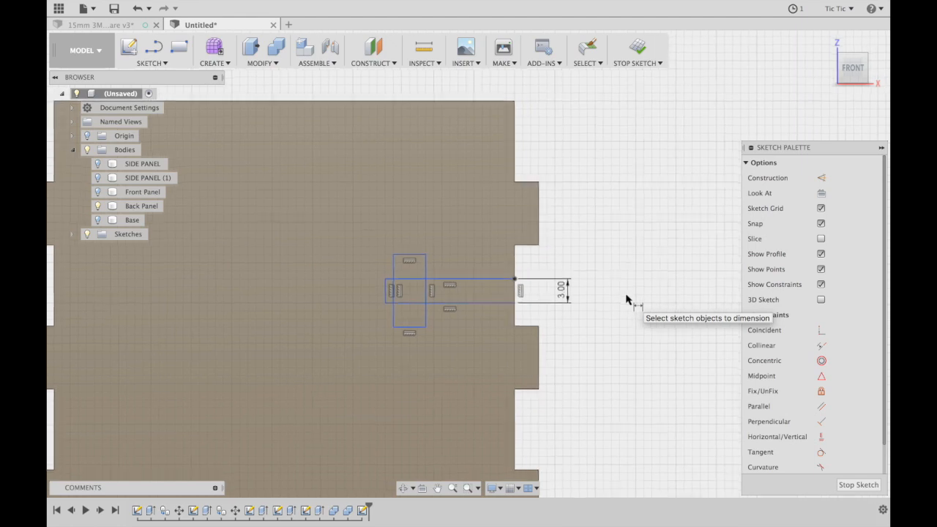
{"action": "left_click", "coordinate": [541, 245]}
{"action": "left_click", "coordinate": [539, 326]}
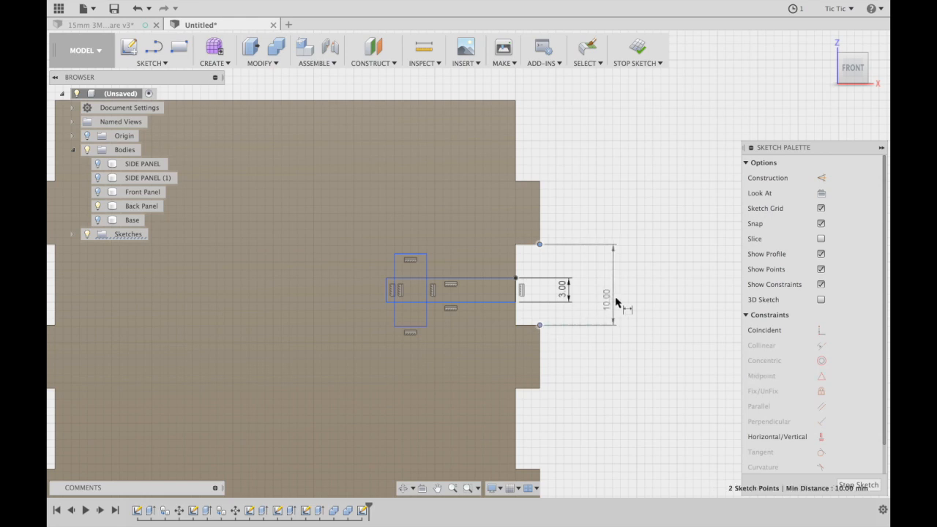
{"action": "left_click", "coordinate": [615, 301]}
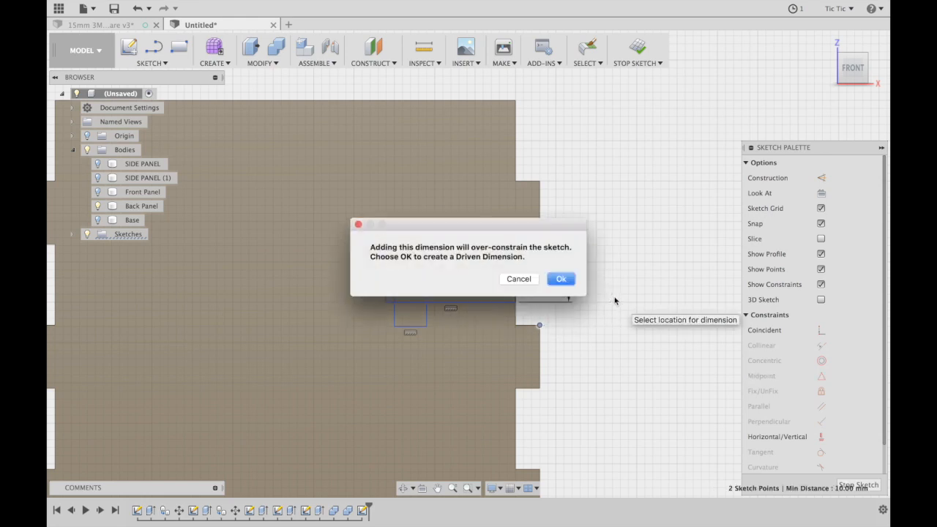
{"action": "left_click", "coordinate": [519, 279]}
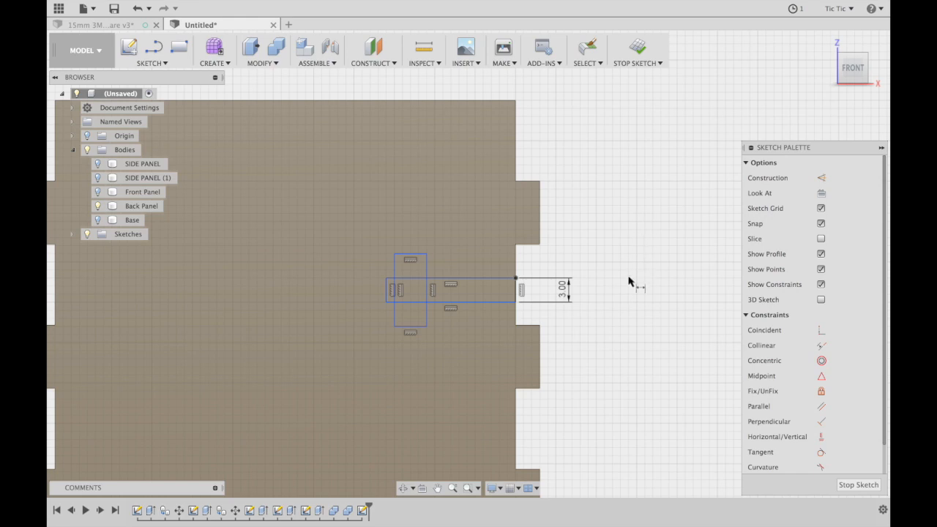
Add a driven reference dimension across the gap between the facing corners of the upper two tabs.
{"action": "left_click", "coordinate": [539, 245]}
{"action": "left_click", "coordinate": [539, 325]}
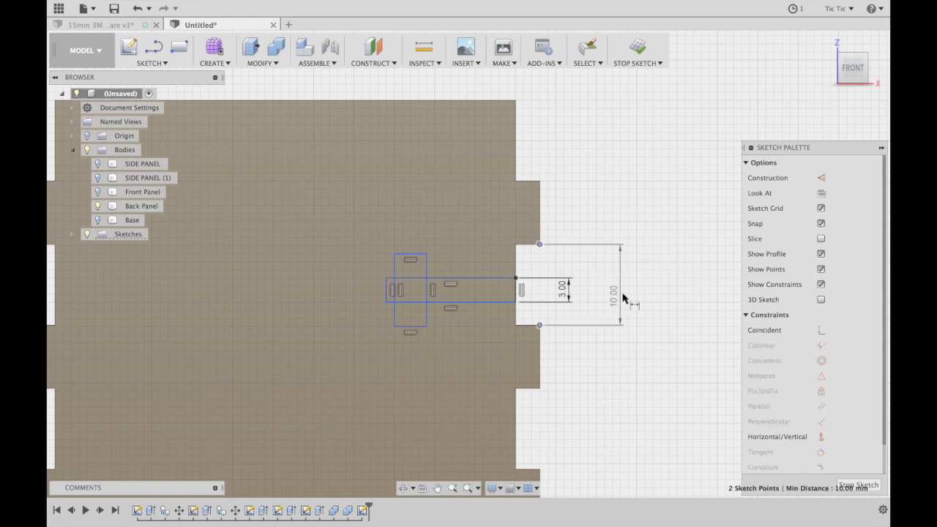
{"action": "left_click", "coordinate": [621, 294]}
{"action": "left_click", "coordinate": [561, 279]}
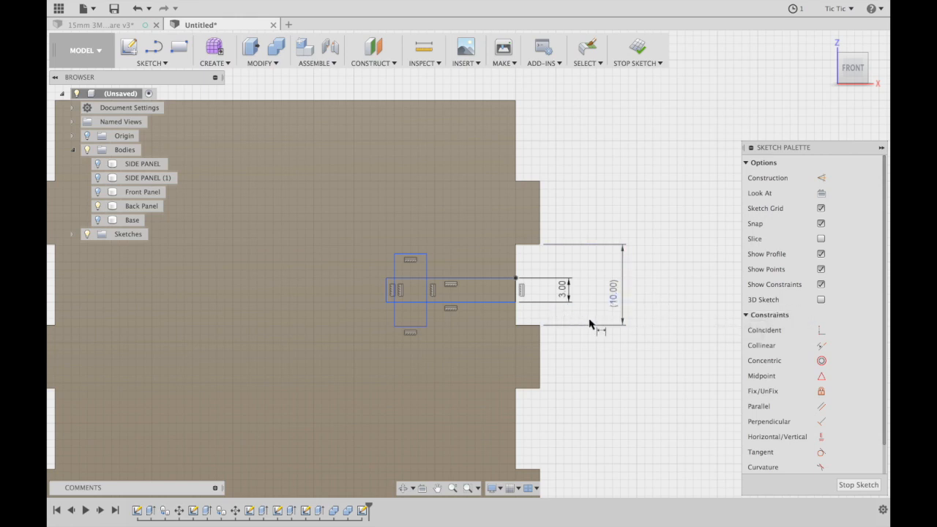
Set the vertical distance from the lower tab's corner to the horizontal rectangle's lower edge to 3.5 mm.
{"action": "left_click", "coordinate": [540, 325]}
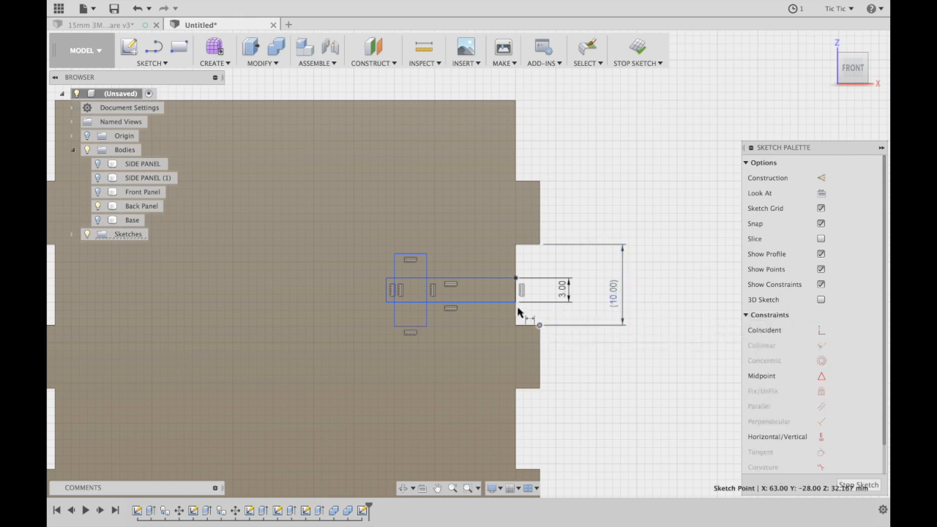
{"action": "left_click", "coordinate": [516, 302]}
{"action": "left_click", "coordinate": [565, 318]}
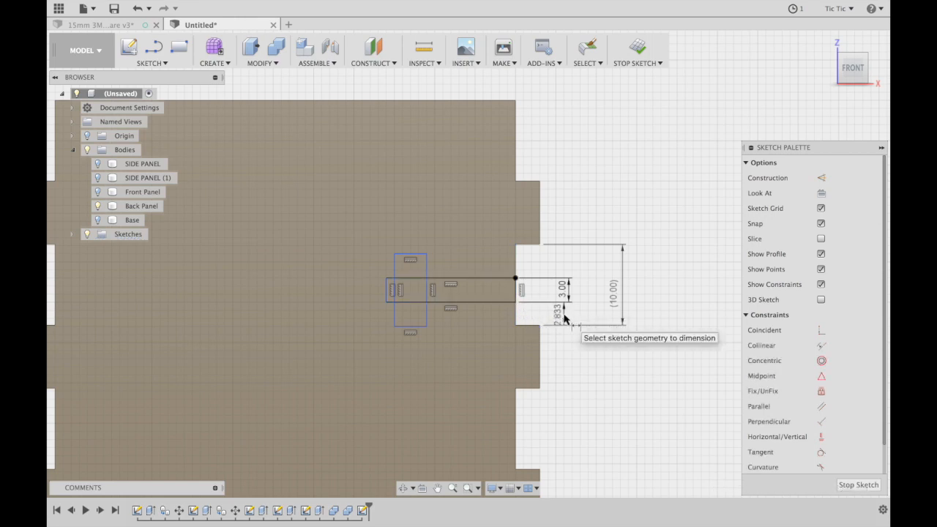
{"action": "key", "text": "Escape"}
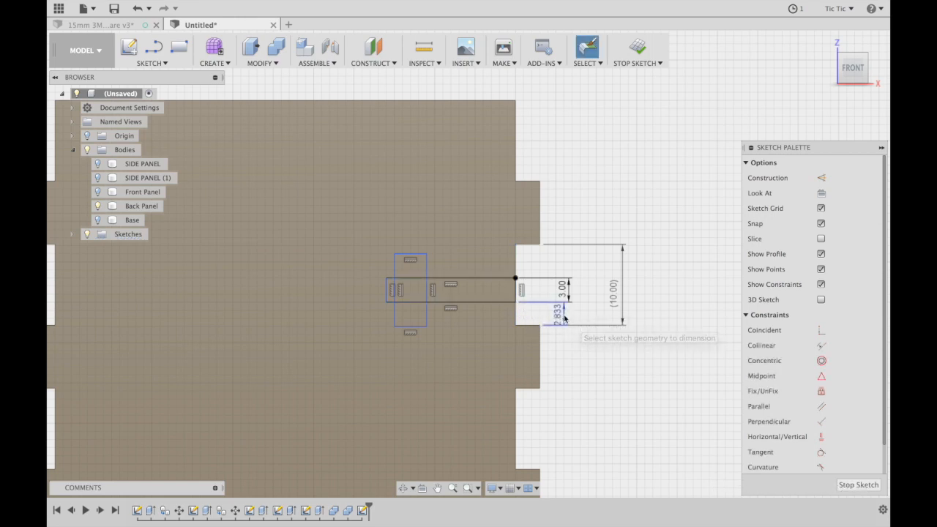
{"action": "double_click", "coordinate": [559, 318]}
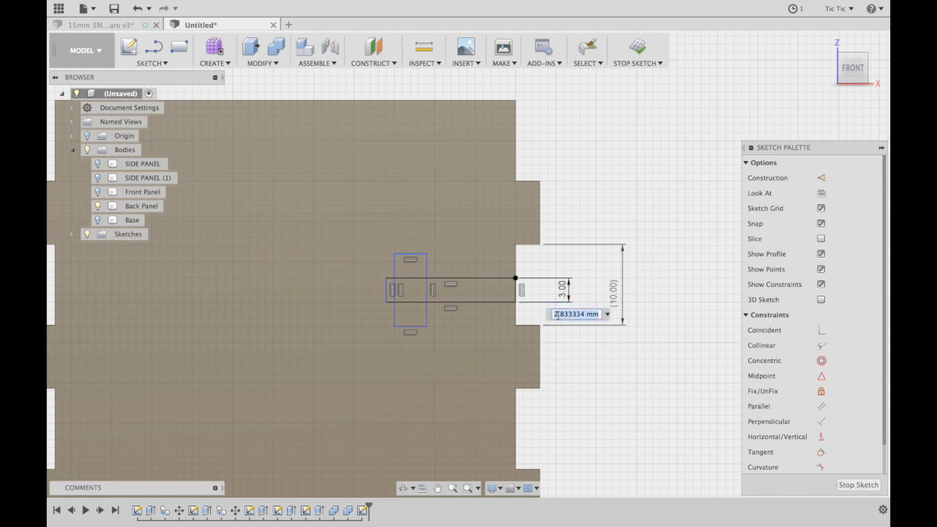
{"action": "type", "text": "3.5"}
{"action": "key", "text": "Return"}
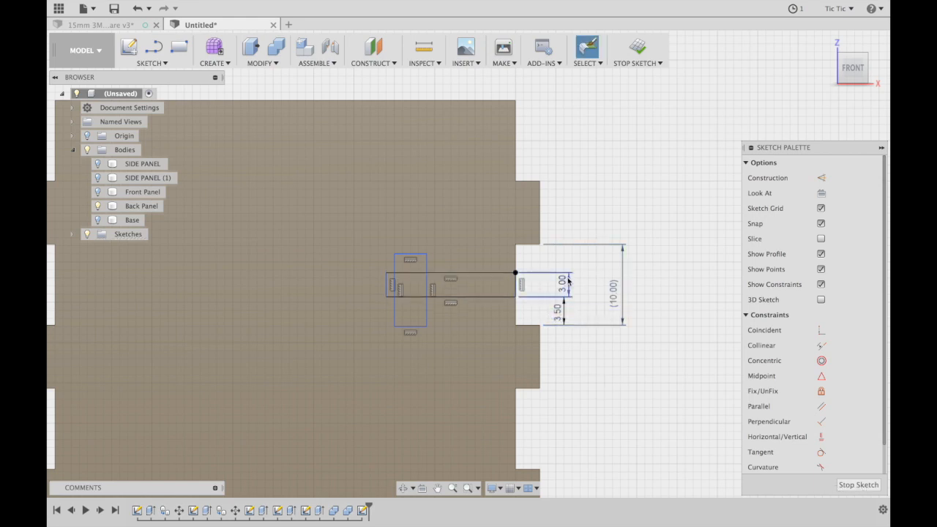
Dimension the horizontal rectangle's length from its inner end to the panel edge as 13 mm.
{"action": "scroll", "coordinate": [569, 281], "scroll_direction": "left", "scroll_amount": 1}
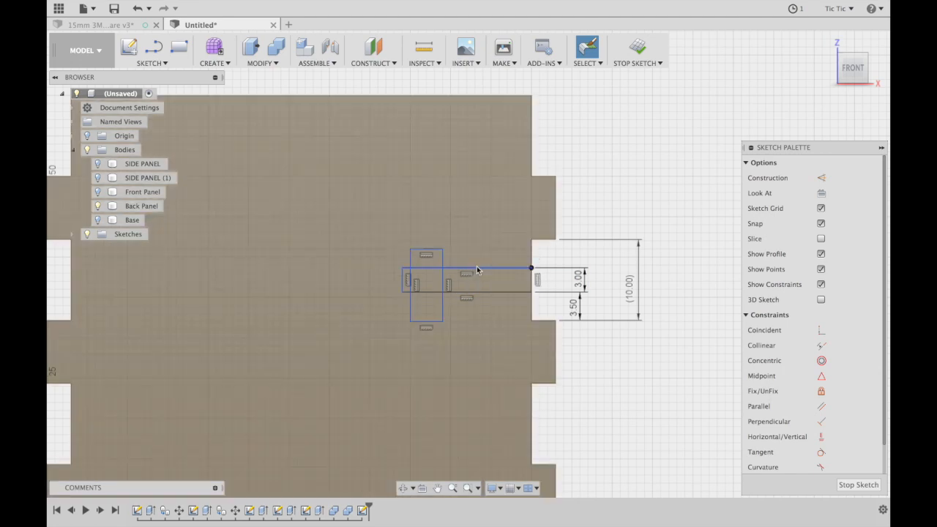
{"action": "middle_click_drag", "start_coordinate": [420, 269], "coordinate": [413, 270]}
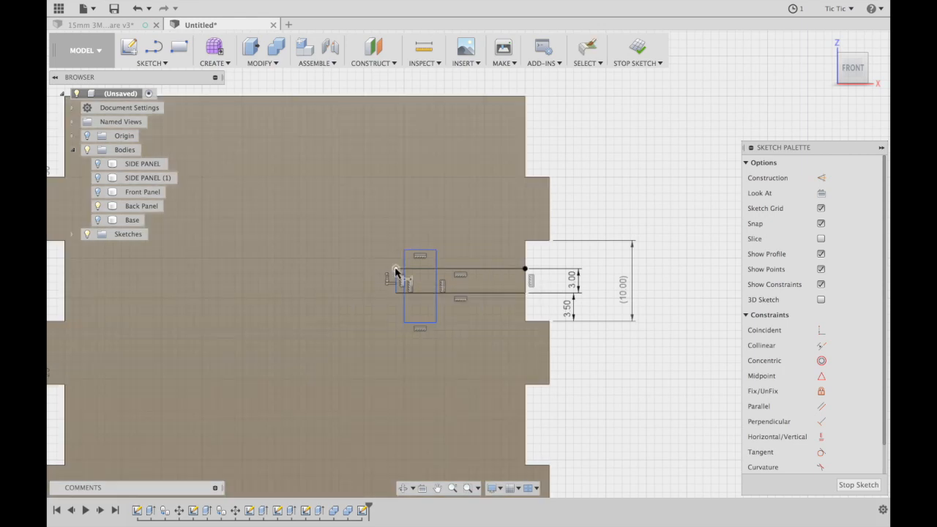
{"action": "left_click", "coordinate": [395, 269]}
{"action": "left_click", "coordinate": [524, 269]}
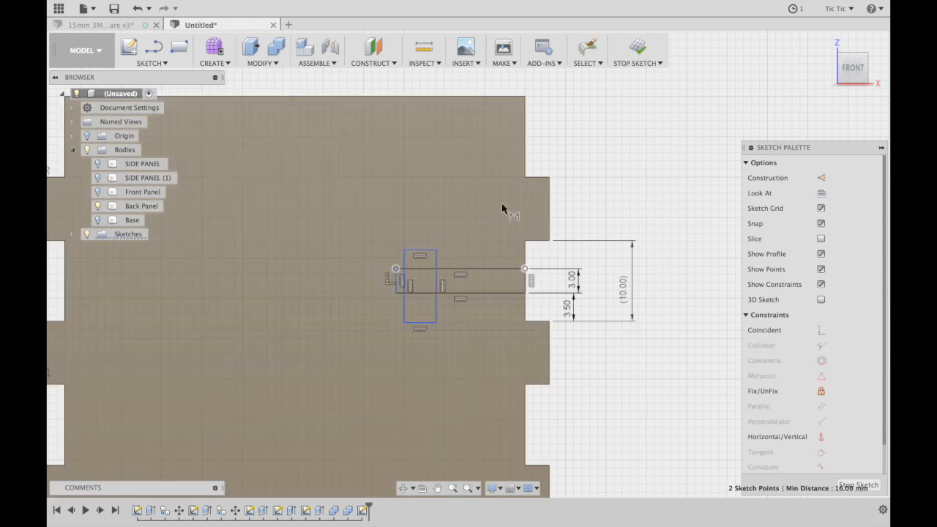
{"action": "left_click", "coordinate": [441, 200]}
{"action": "type", "text": "13"}
{"action": "key", "text": "Return"}
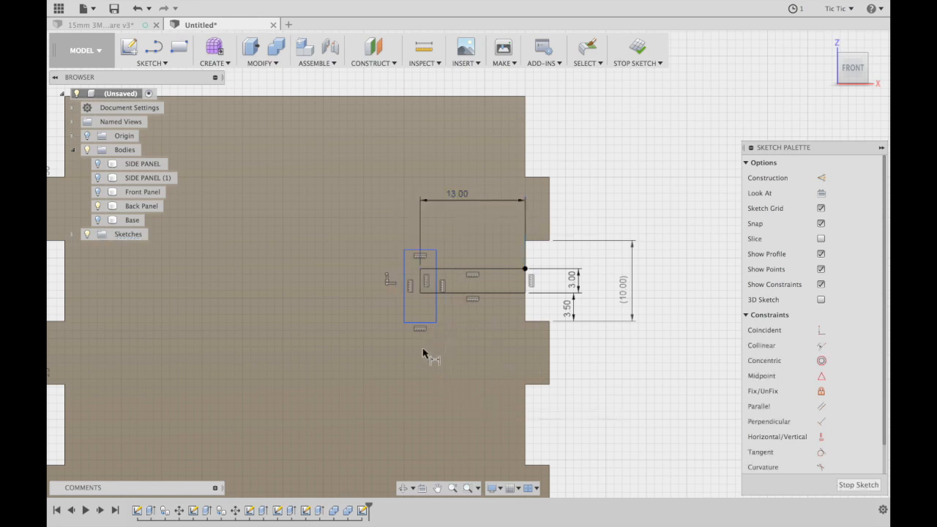
Undo the last length change of the horizontal rectangle.
{"action": "middle_click_drag", "start_coordinate": [425, 285], "coordinate": [423, 284]}
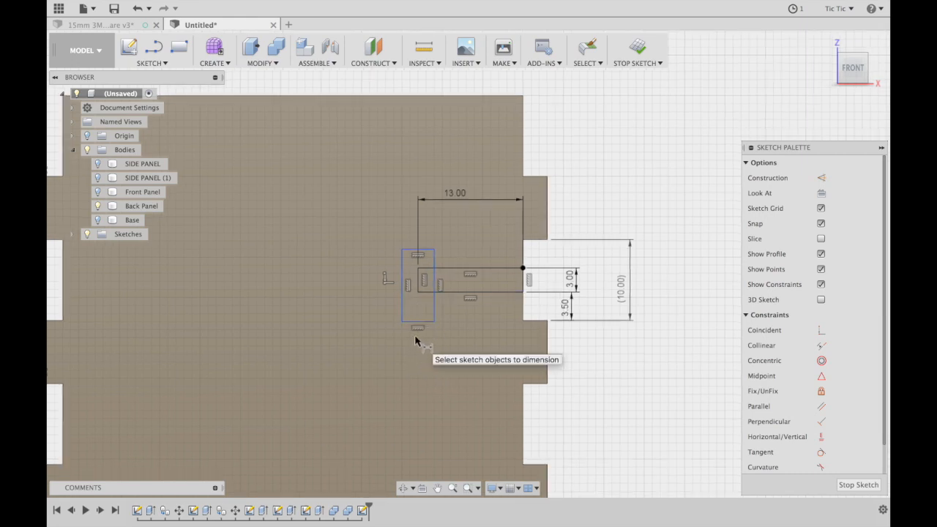
{"action": "key", "text": "Escape"}
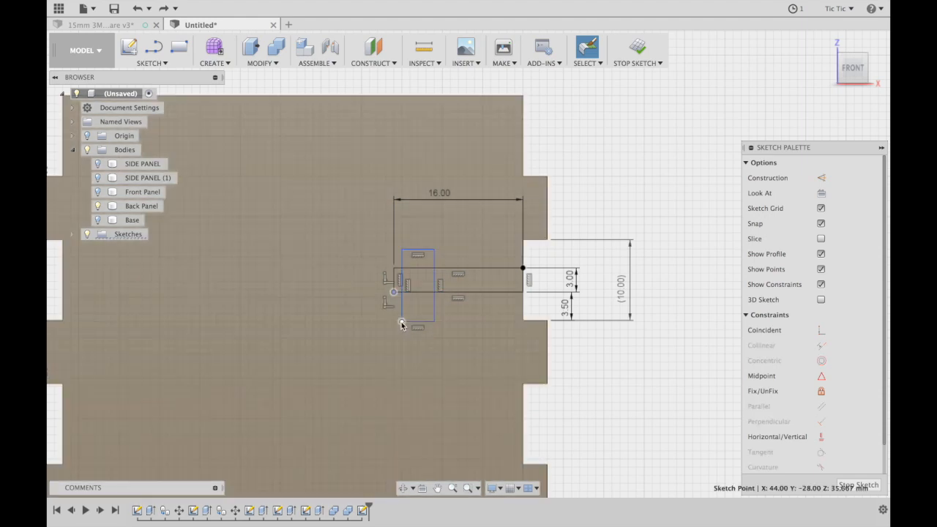
{"action": "left_click", "coordinate": [401, 323]}
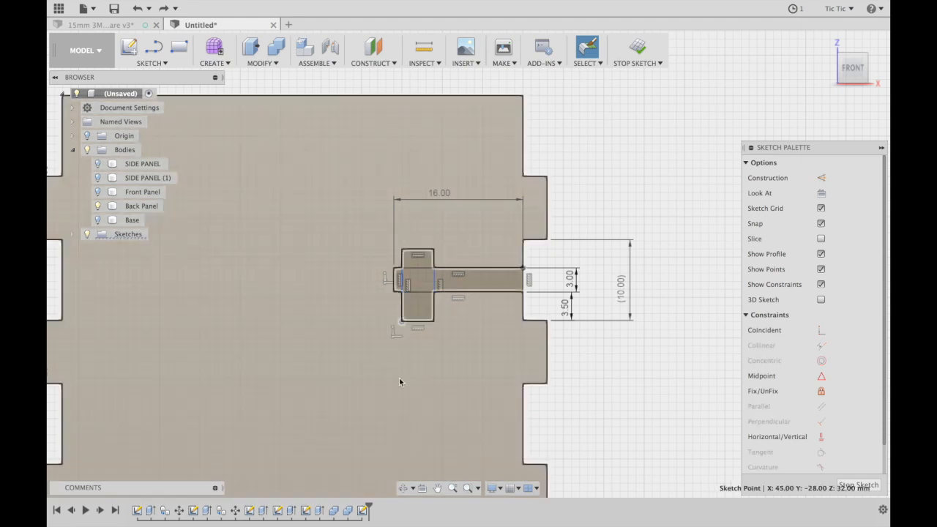
{"action": "left_click", "coordinate": [399, 355]}
Dimension the upright rectangle's inward side 2 mm from the horizontal rectangle's inner end.
{"action": "key", "text": "d"}
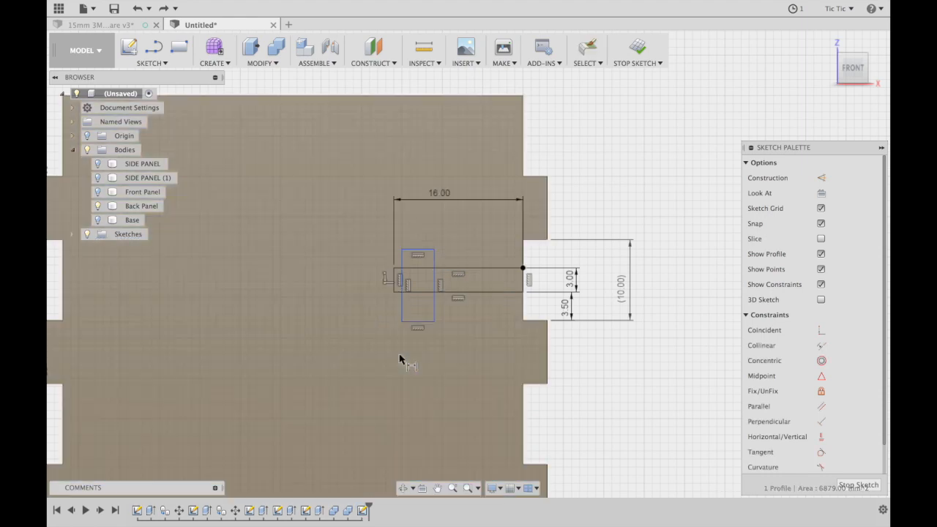
{"action": "left_click", "coordinate": [393, 292]}
{"action": "left_click", "coordinate": [402, 322]}
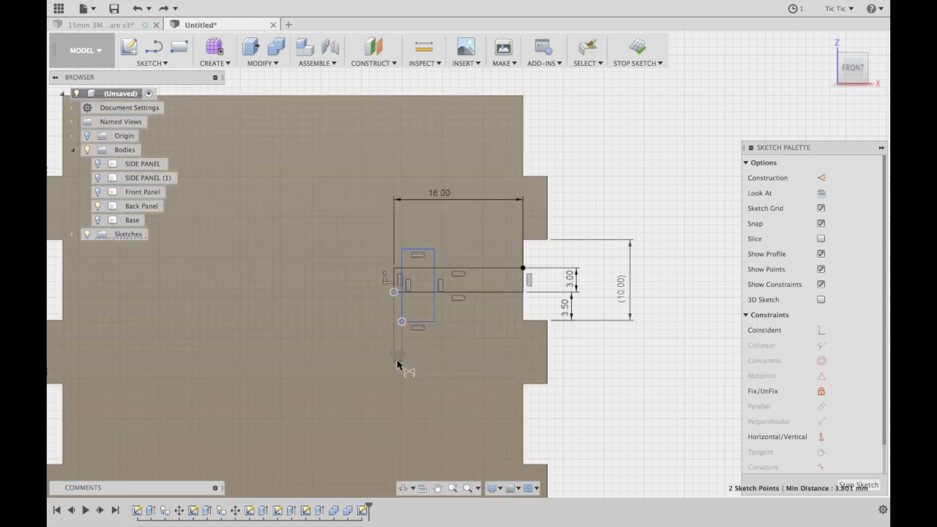
{"action": "left_click", "coordinate": [396, 361]}
{"action": "type", "text": "2"}
{"action": "key", "text": "Return"}
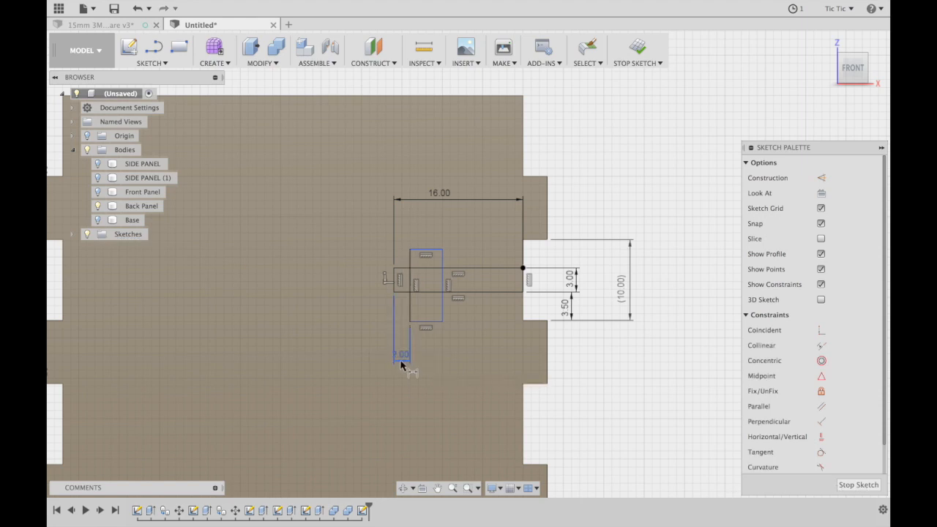
Set the horizontal rectangle's length dimension to 13 mm.
{"action": "double_click", "coordinate": [438, 194]}
{"action": "type", "text": "1"}
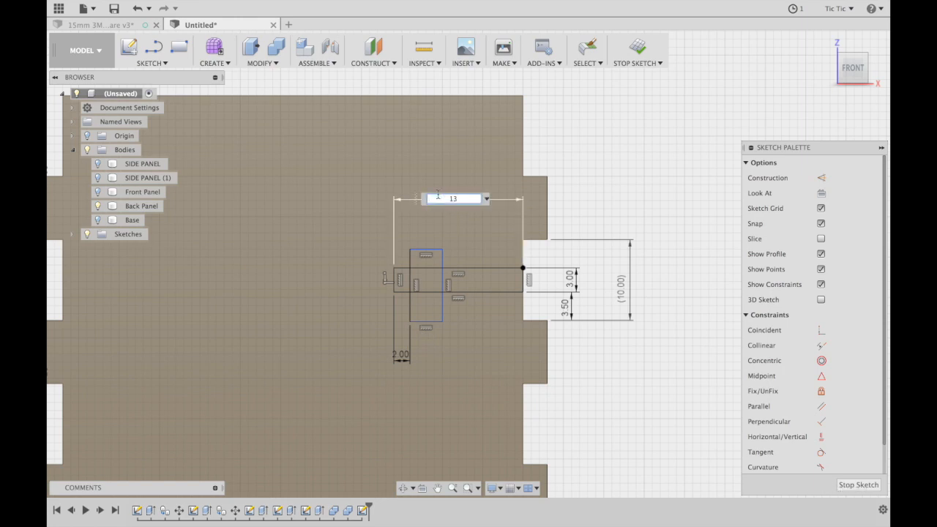
{"action": "type", "text": "3"}
{"action": "key", "text": "Return"}
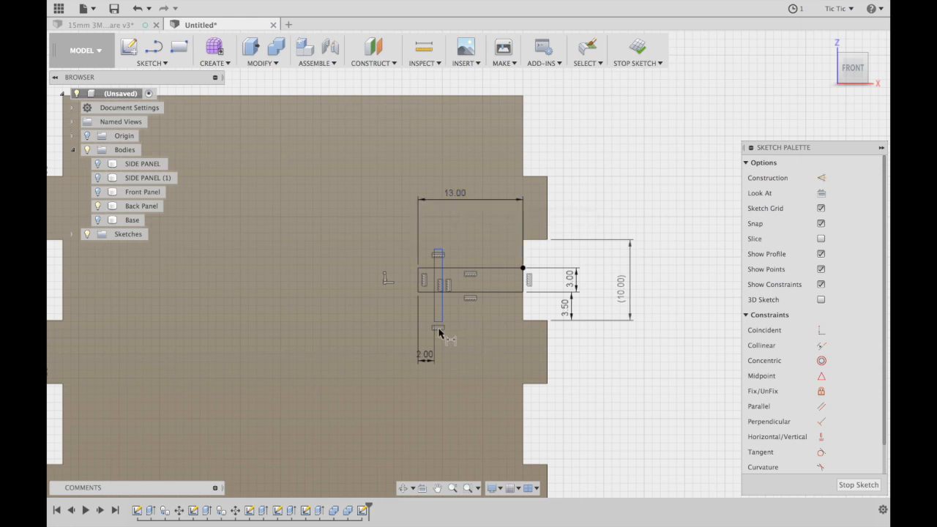
Dimension the width of the upright rectangle as 2.7 mm.
{"action": "scroll", "coordinate": [441, 331], "scroll_direction": "up", "scroll_amount": 3}
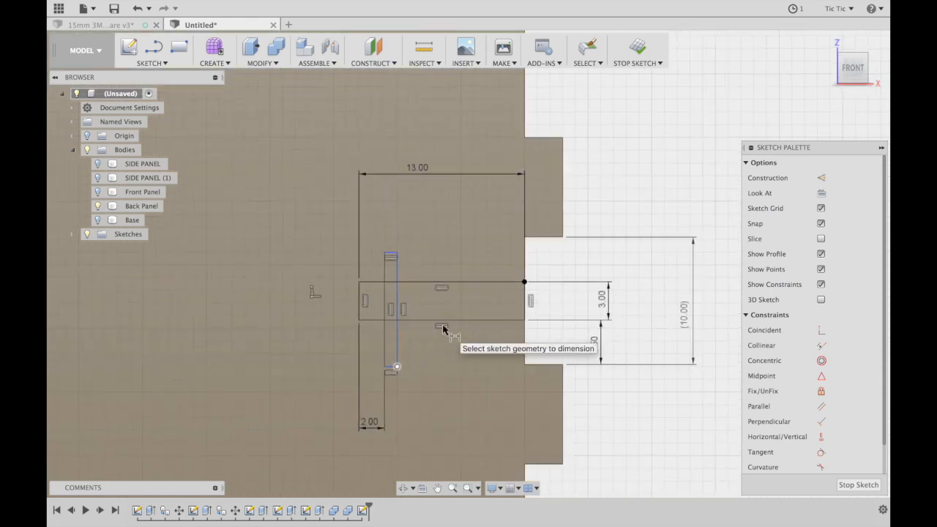
{"action": "scroll", "coordinate": [442, 329], "scroll_direction": "down", "scroll_amount": 2}
{"action": "left_click", "coordinate": [387, 331]}
{"action": "left_click", "coordinate": [389, 405]}
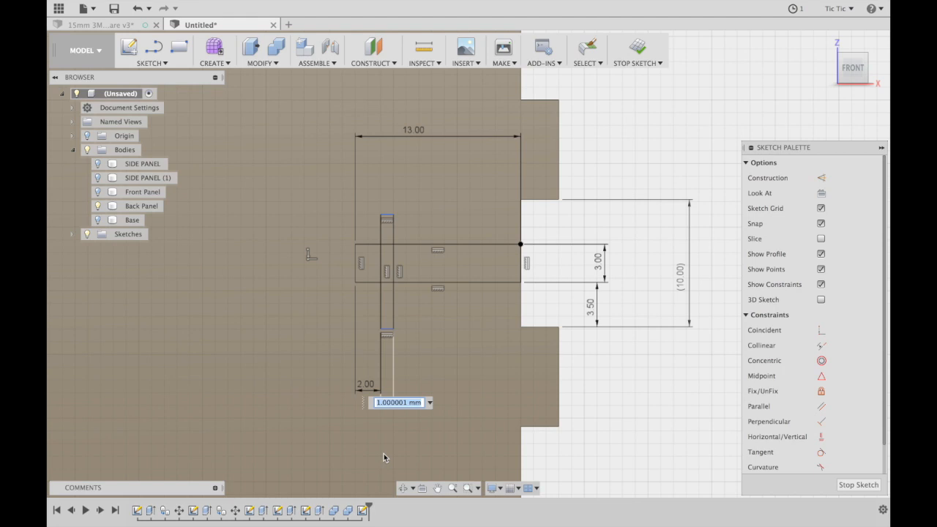
{"action": "type", "text": "2.7"}
{"action": "key", "text": "Return"}
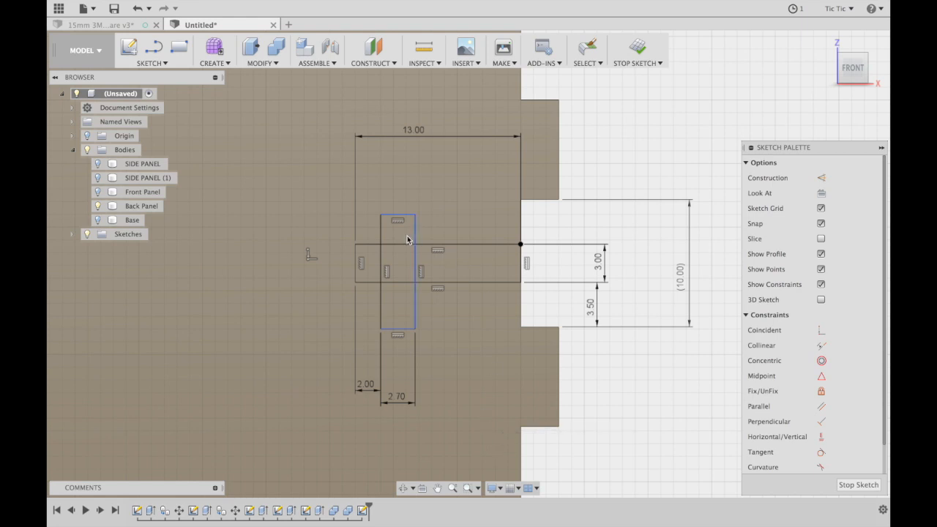
Dimension the height of the upright rectangle as 6 mm.
{"action": "left_click", "coordinate": [376, 234]}
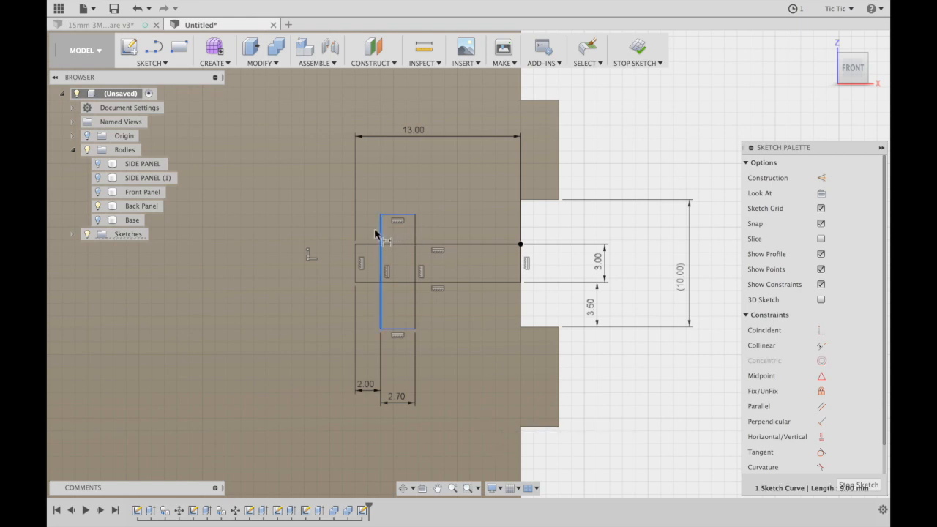
{"action": "left_click", "coordinate": [272, 240]}
{"action": "type", "text": "6"}
{"action": "key", "text": "Return"}
Set the vertical offset between the lower corners of the upright and horizontal rectangles to 1.5 mm.
{"action": "left_click", "coordinate": [380, 329]}
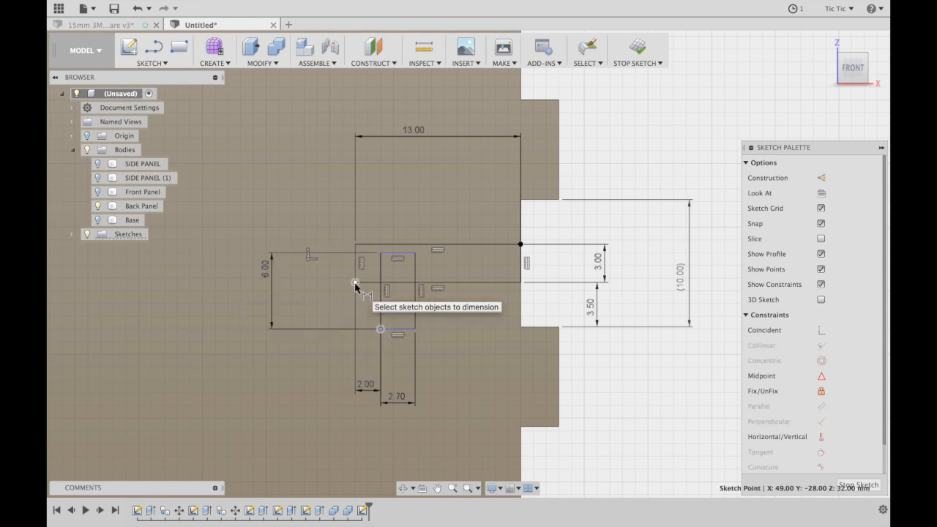
{"action": "left_click", "coordinate": [355, 283]}
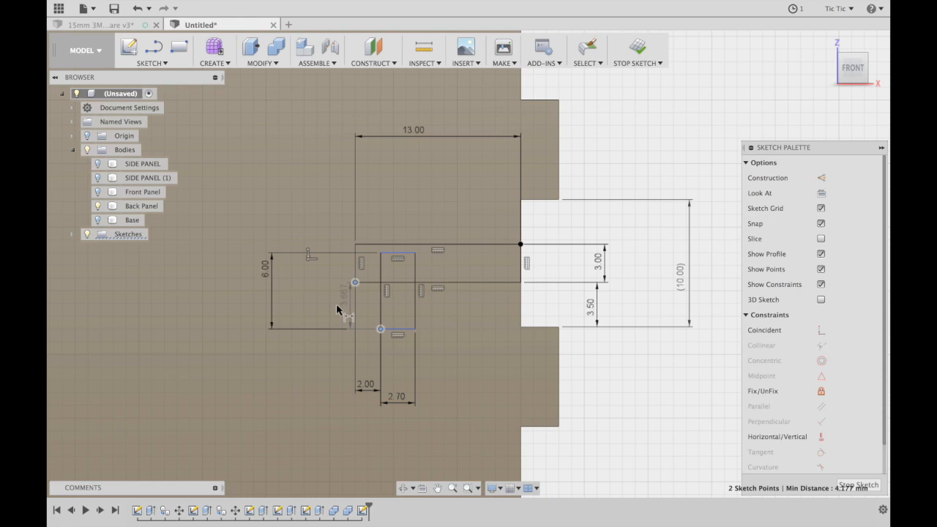
{"action": "left_click", "coordinate": [218, 311]}
{"action": "type", "text": "1."}
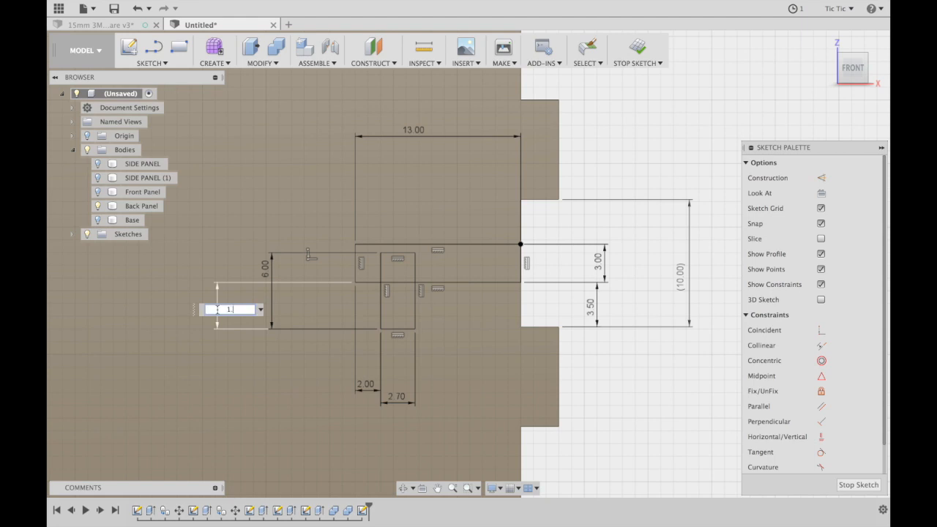
{"action": "key", "text": "Return"}
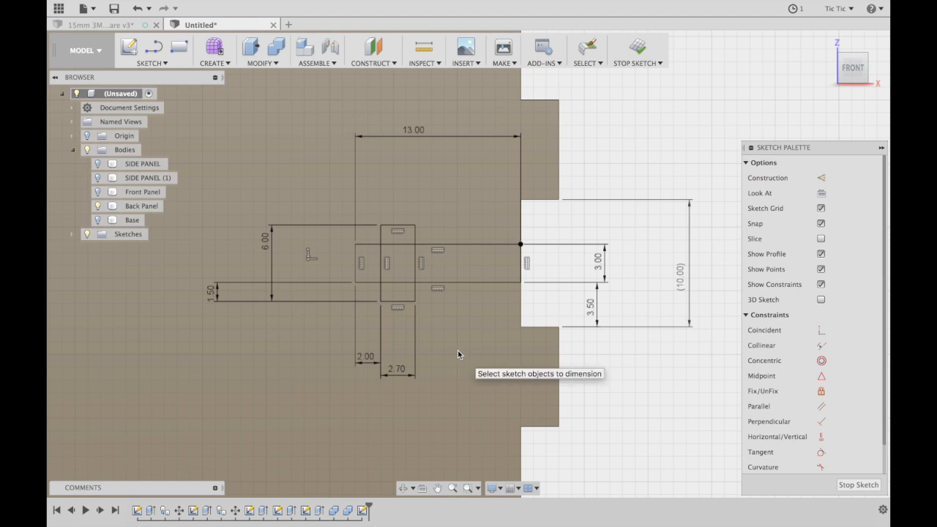
Trim the inner line segments where the two rectangles cross so that only a cross-shaped outline remains.
{"action": "left_click", "coordinate": [417, 268]}
{"action": "left_click", "coordinate": [383, 256]}
{"action": "left_click", "coordinate": [399, 247]}
{"action": "scroll", "coordinate": [452, 272], "scroll_direction": "down", "scroll_amount": 5}
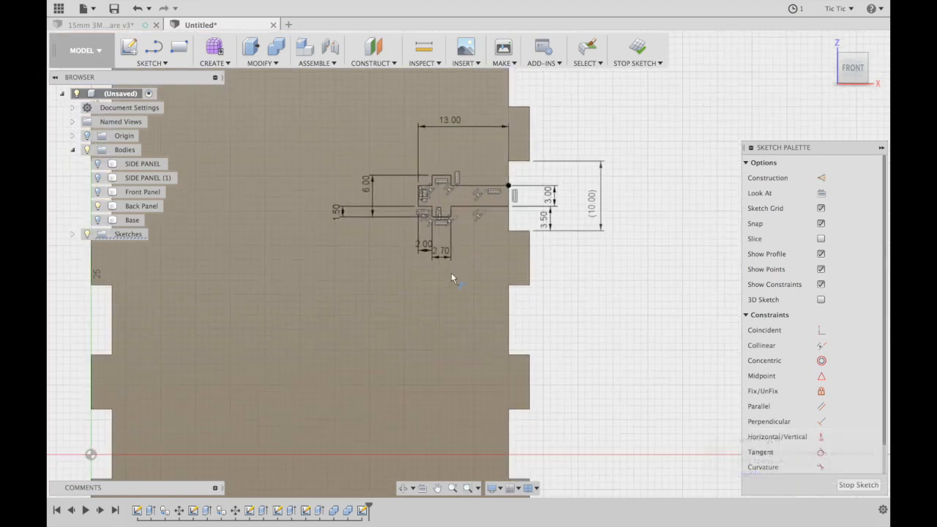
{"action": "scroll", "coordinate": [451, 278], "scroll_direction": "down", "scroll_amount": 3}
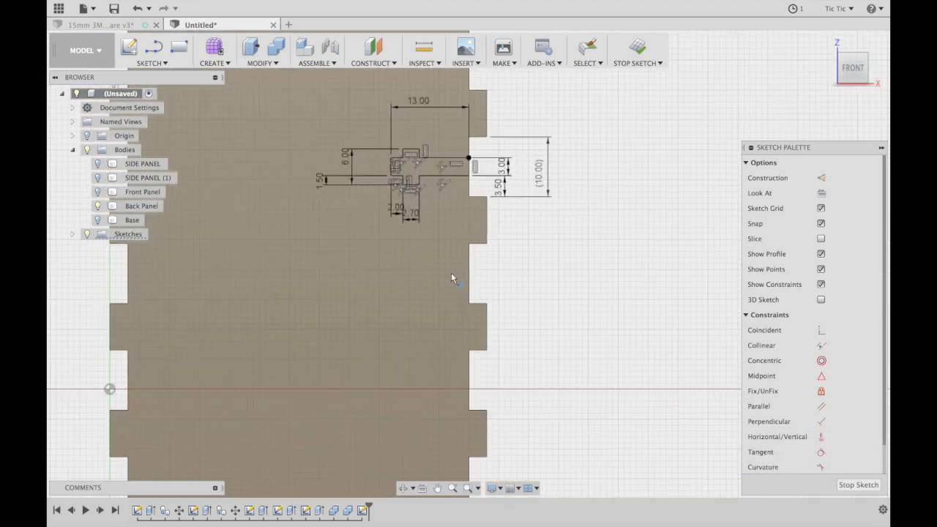
Inspect the gaps between the tabs along the full height of the back panel's slotted edge.
{"action": "scroll", "coordinate": [451, 278], "scroll_direction": "right", "scroll_amount": 1}
{"action": "scroll", "coordinate": [451, 278], "scroll_direction": "down", "scroll_amount": 2}
{"action": "scroll", "coordinate": [451, 278], "scroll_direction": "left", "scroll_amount": 2}
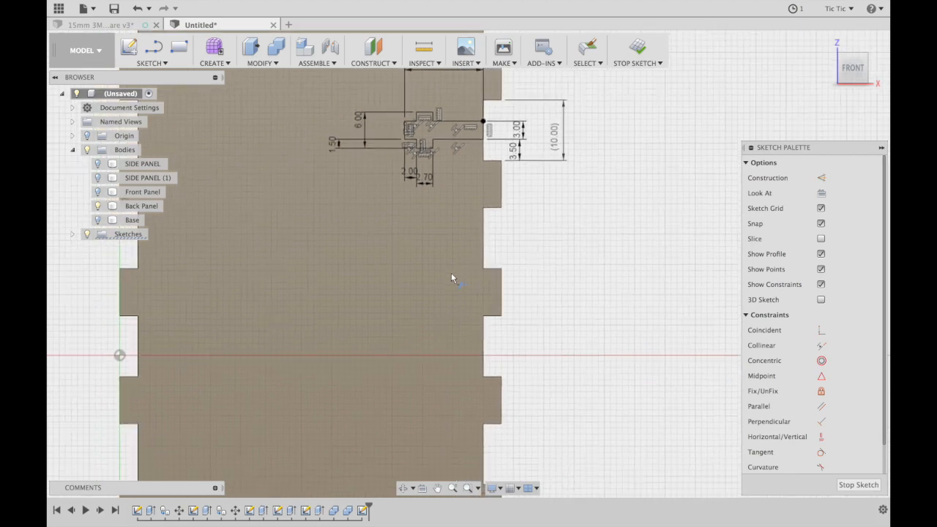
{"action": "scroll", "coordinate": [451, 279], "scroll_direction": "down", "scroll_amount": 5}
{"action": "scroll", "coordinate": [451, 278], "scroll_direction": "left", "scroll_amount": 1}
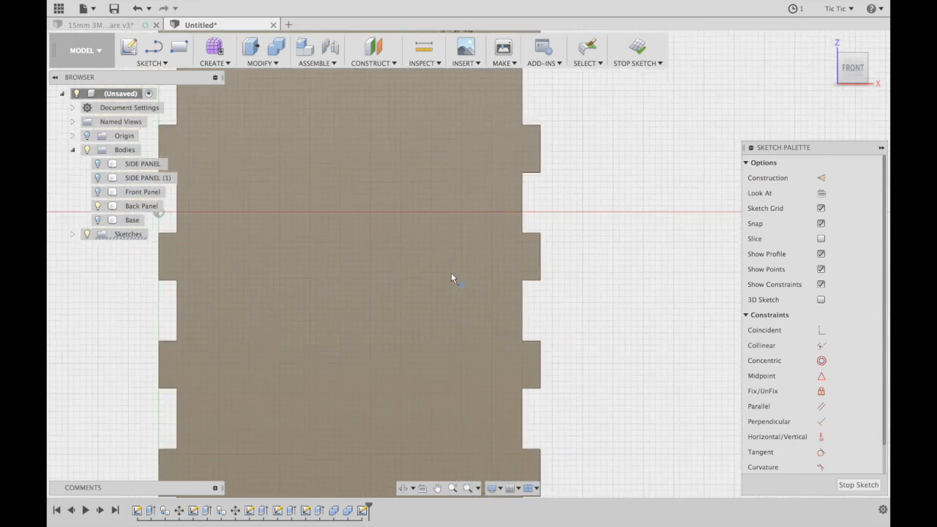
{"action": "scroll", "coordinate": [451, 277], "scroll_direction": "down", "scroll_amount": 5}
{"action": "scroll", "coordinate": [450, 272], "scroll_direction": "up", "scroll_amount": 1}
{"action": "scroll", "coordinate": [450, 272], "scroll_direction": "right", "scroll_amount": 1}
{"action": "scroll", "coordinate": [450, 272], "scroll_direction": "up", "scroll_amount": 1}
{"action": "scroll", "coordinate": [450, 273], "scroll_direction": "right", "scroll_amount": 1}
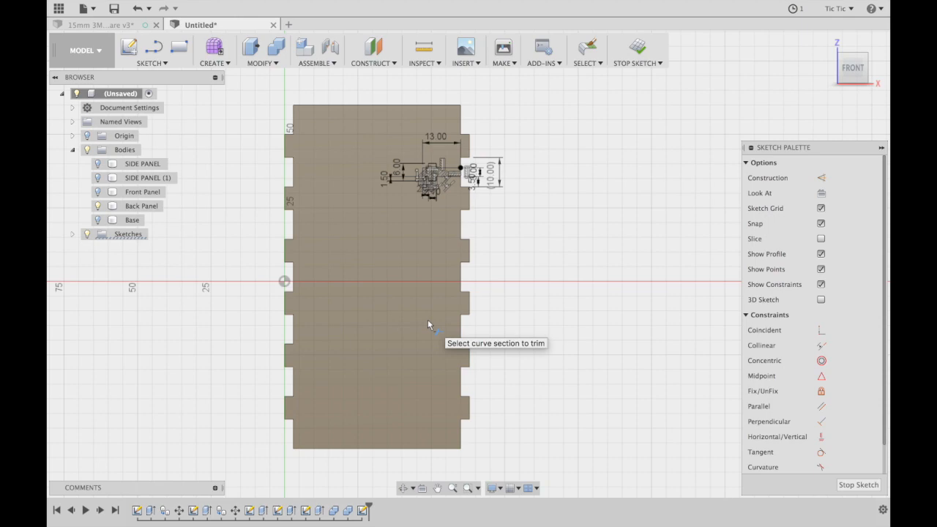
{"action": "scroll", "coordinate": [428, 322], "scroll_direction": "up", "scroll_amount": 5}
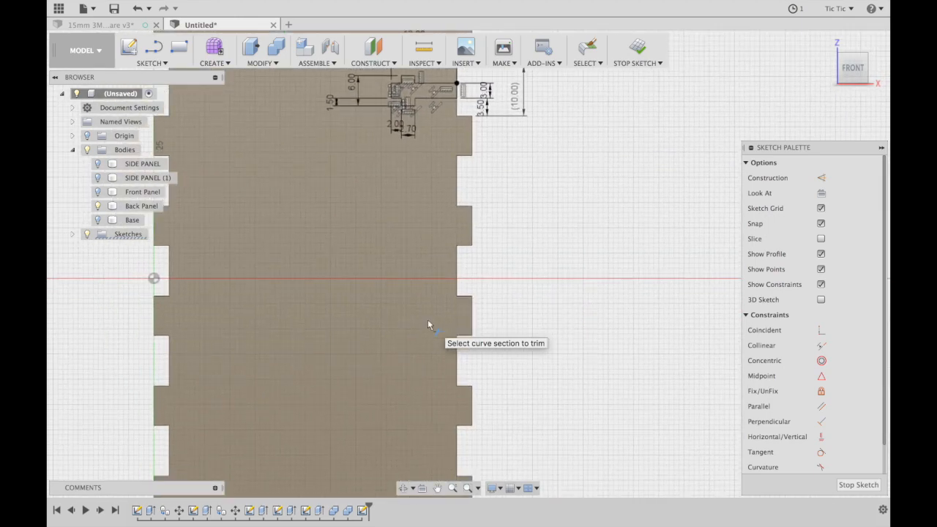
{"action": "scroll", "coordinate": [428, 325], "scroll_direction": "down", "scroll_amount": 3}
{"action": "scroll", "coordinate": [429, 323], "scroll_direction": "up", "scroll_amount": 1}
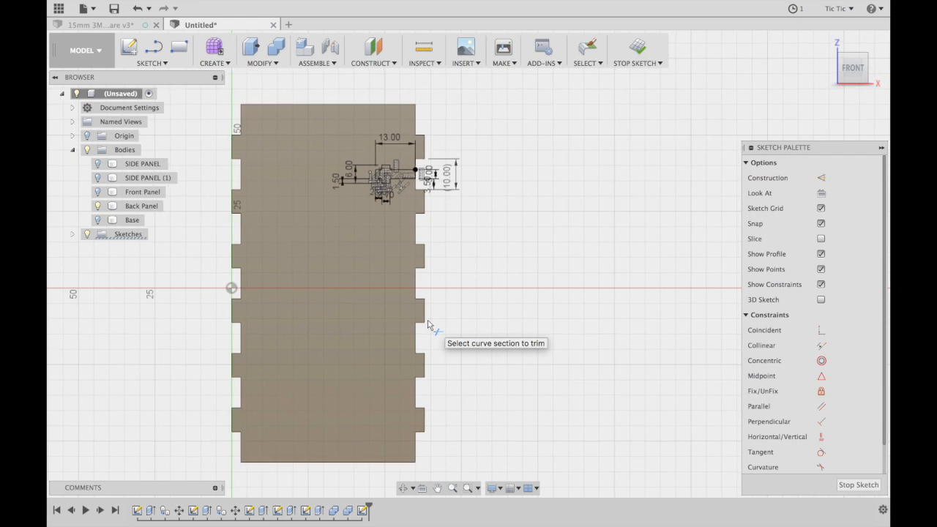
Start a rectangular sketch pattern and select all 11 lines of the cross-shaped slot outline as its objects.
{"action": "left_click", "coordinate": [164, 64]}
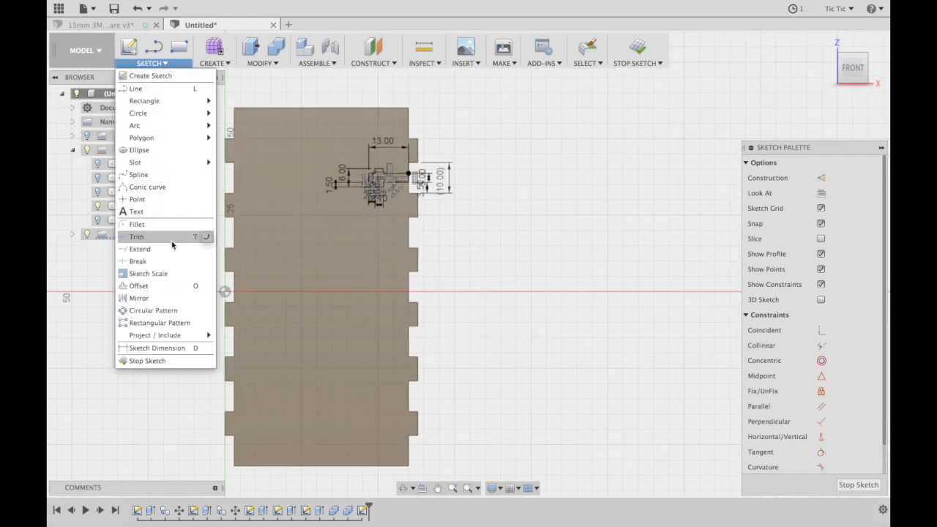
{"action": "left_click", "coordinate": [142, 324]}
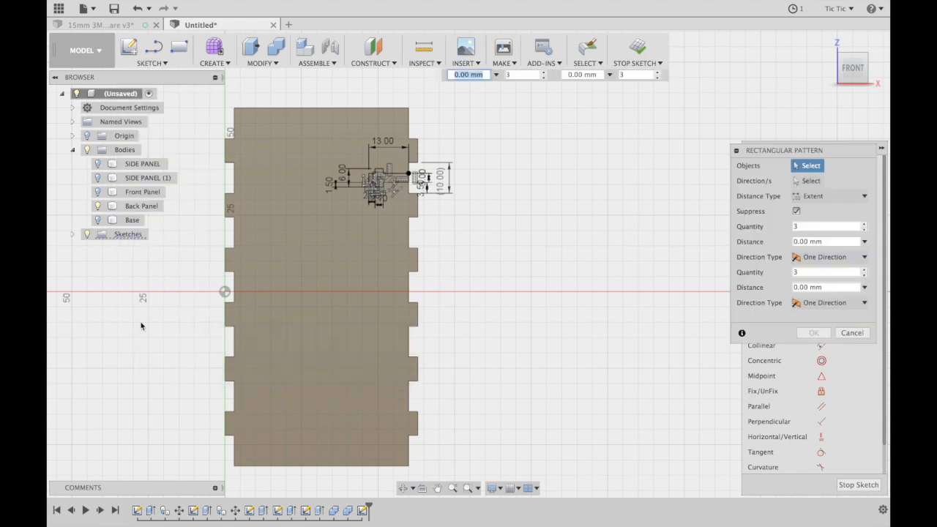
{"action": "scroll", "coordinate": [377, 202], "scroll_direction": "up", "scroll_amount": 5}
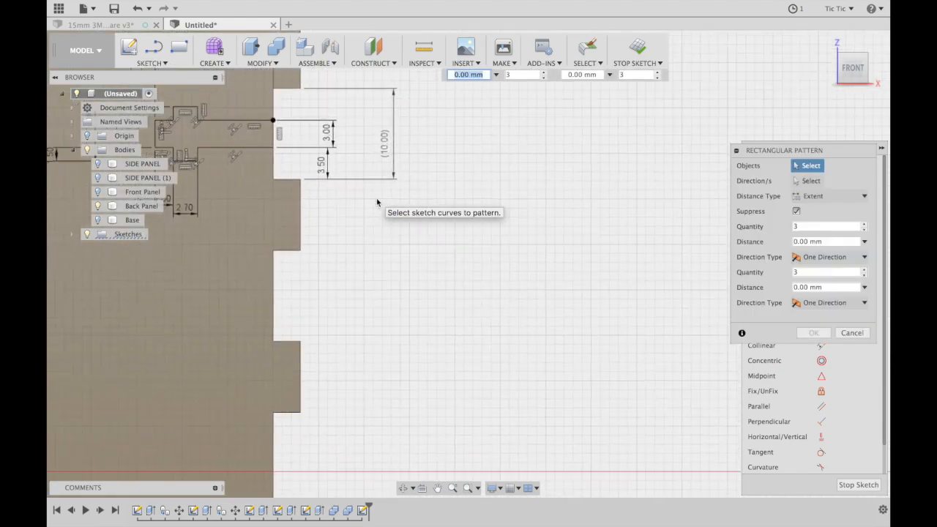
{"action": "scroll", "coordinate": [378, 202], "scroll_direction": "left", "scroll_amount": 3}
{"action": "scroll", "coordinate": [378, 203], "scroll_direction": "up", "scroll_amount": 2}
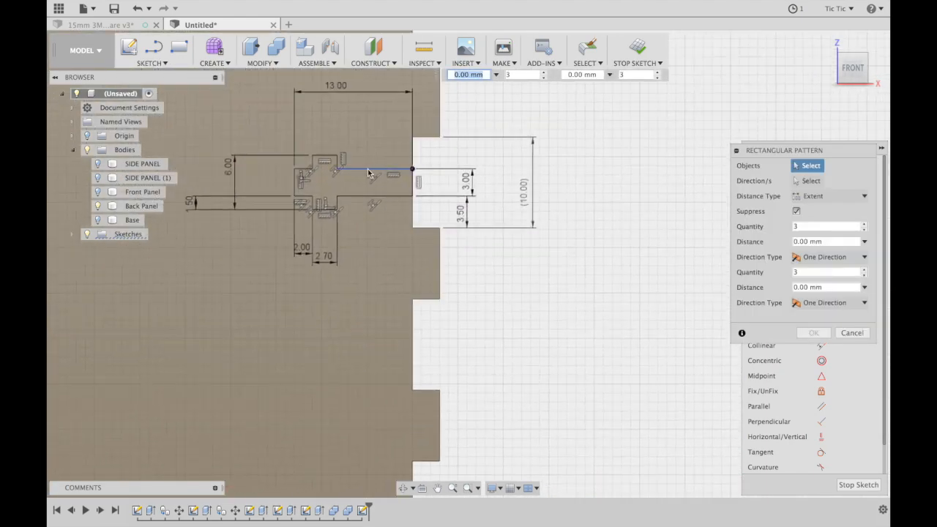
{"action": "left_click", "coordinate": [368, 170]}
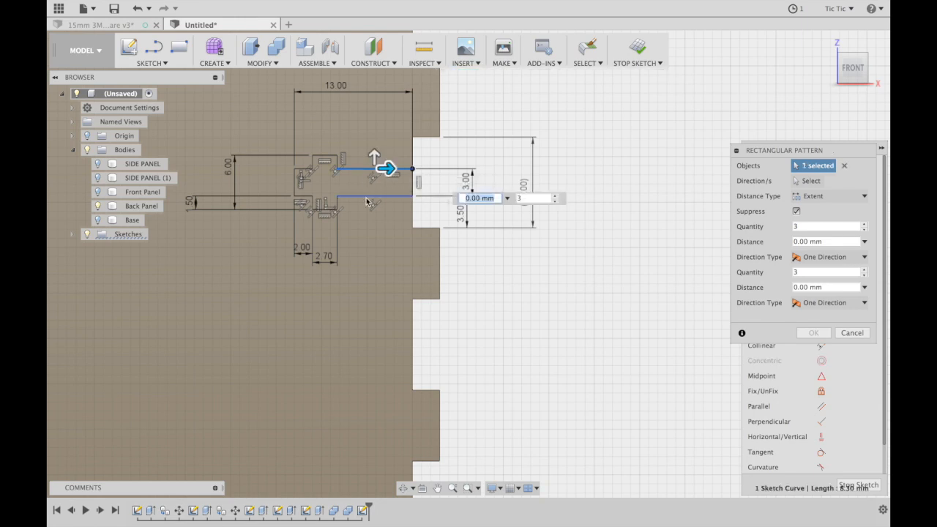
{"action": "left_click", "coordinate": [366, 196]}
{"action": "left_click", "coordinate": [337, 205]}
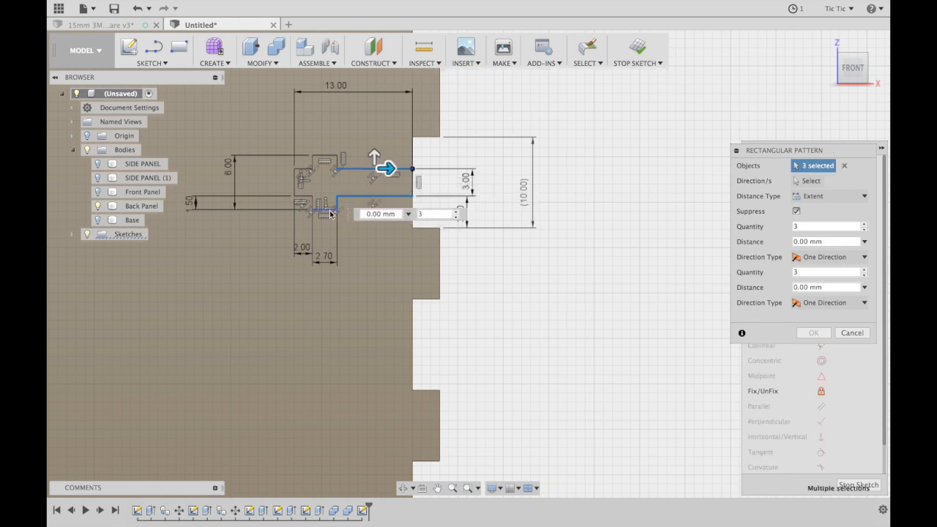
{"action": "left_click", "coordinate": [321, 211]}
{"action": "left_click", "coordinate": [308, 206]}
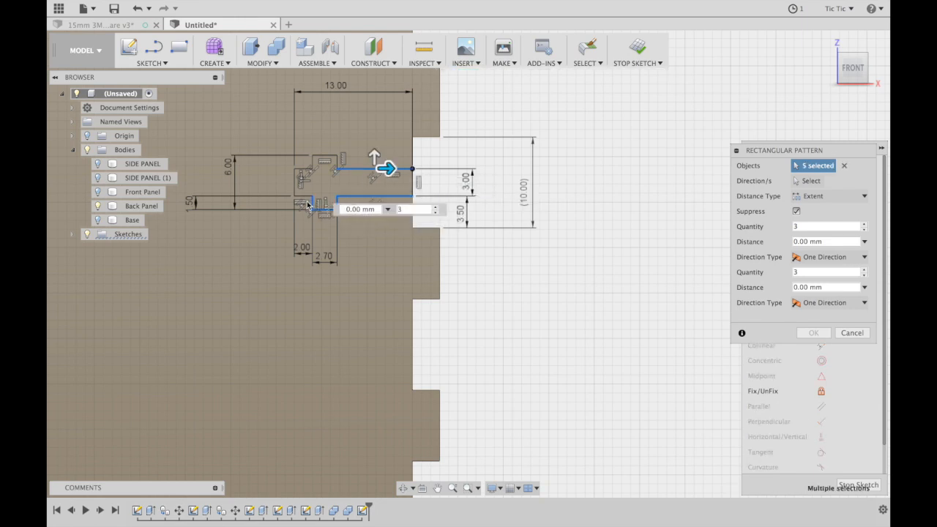
{"action": "left_click", "coordinate": [297, 196]}
{"action": "left_click", "coordinate": [295, 182]}
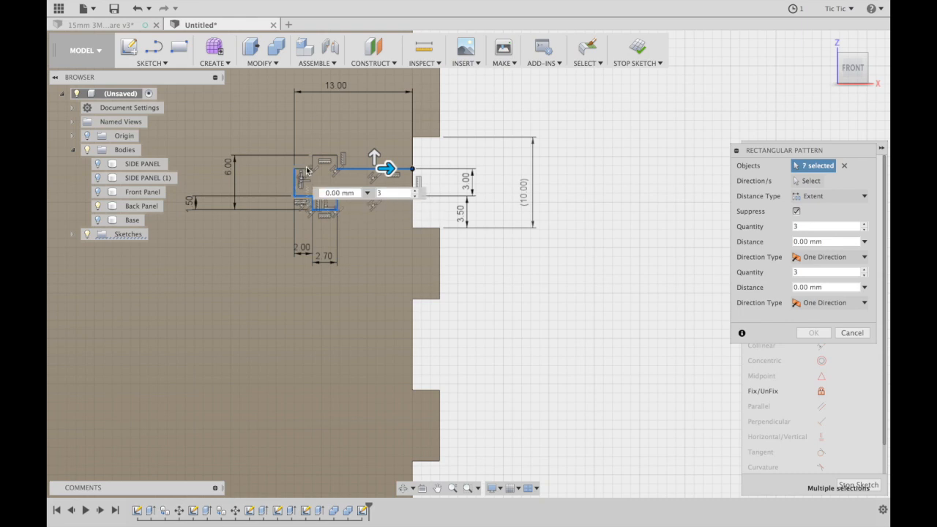
{"action": "left_click", "coordinate": [307, 169]}
{"action": "left_click", "coordinate": [313, 162]}
{"action": "left_click", "coordinate": [323, 155]}
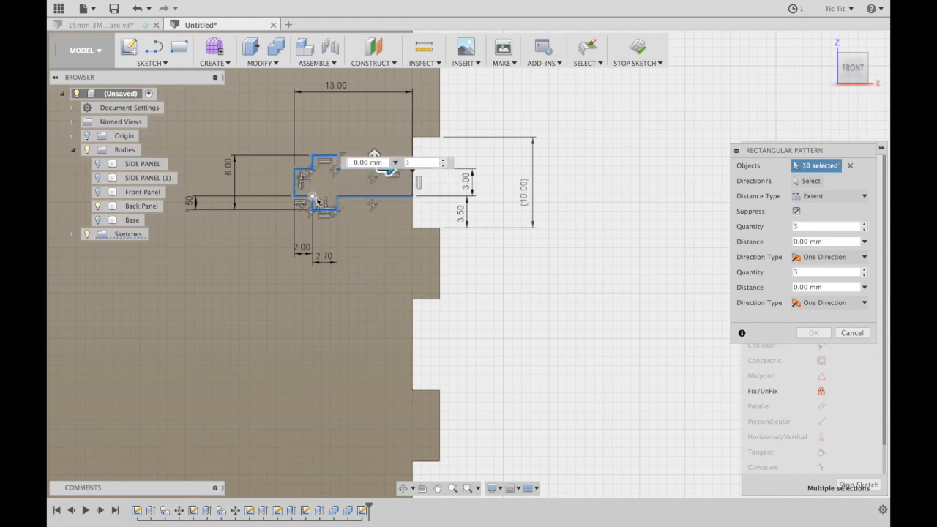
{"action": "left_click", "coordinate": [338, 164]}
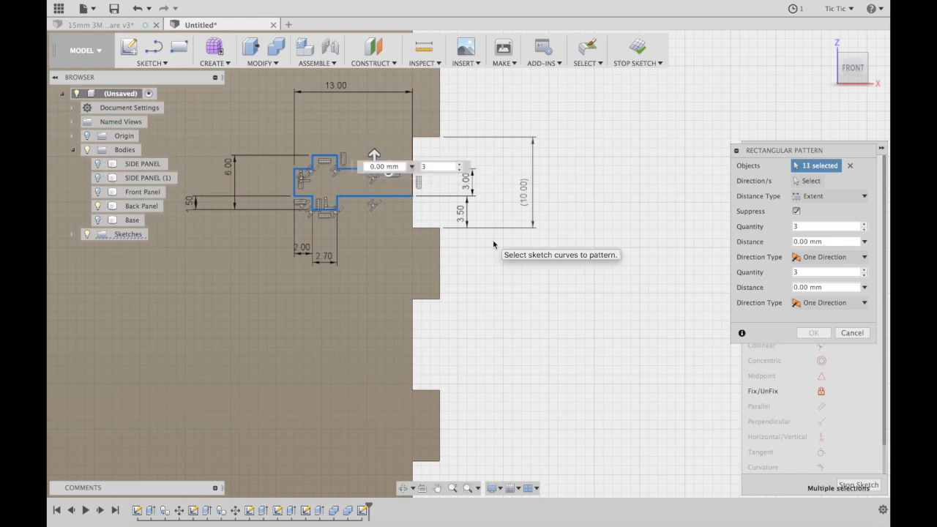
Stretch the pattern down along the panel's tabbed edge to a distance of about -72 mm, near the lowest gap.
{"action": "scroll", "coordinate": [493, 240], "scroll_direction": "down", "scroll_amount": 2}
{"action": "middle_click_drag", "start_coordinate": [493, 244], "coordinate": [447, 203]}
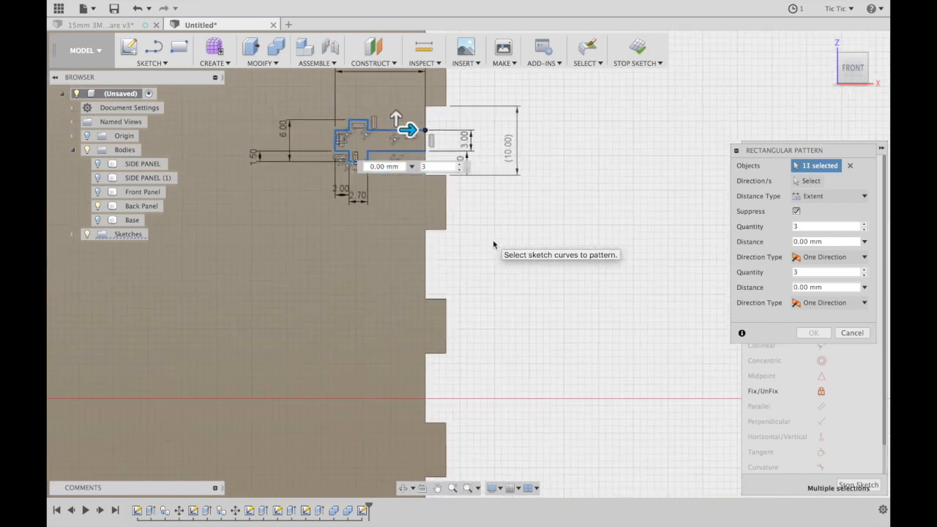
{"action": "left_click_drag", "start_coordinate": [396, 117], "coordinate": [395, 352]}
{"action": "middle_click_drag", "start_coordinate": [396, 391], "coordinate": [396, 324]}
{"action": "scroll", "coordinate": [396, 320], "scroll_direction": "down", "scroll_amount": 5}
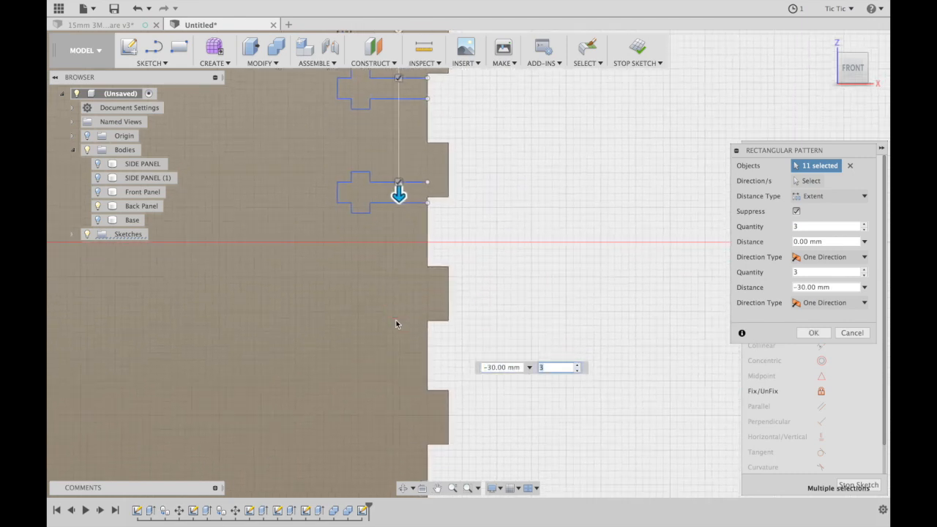
{"action": "scroll", "coordinate": [394, 322], "scroll_direction": "down", "scroll_amount": 4}
{"action": "scroll", "coordinate": [394, 324], "scroll_direction": "right", "scroll_amount": 2}
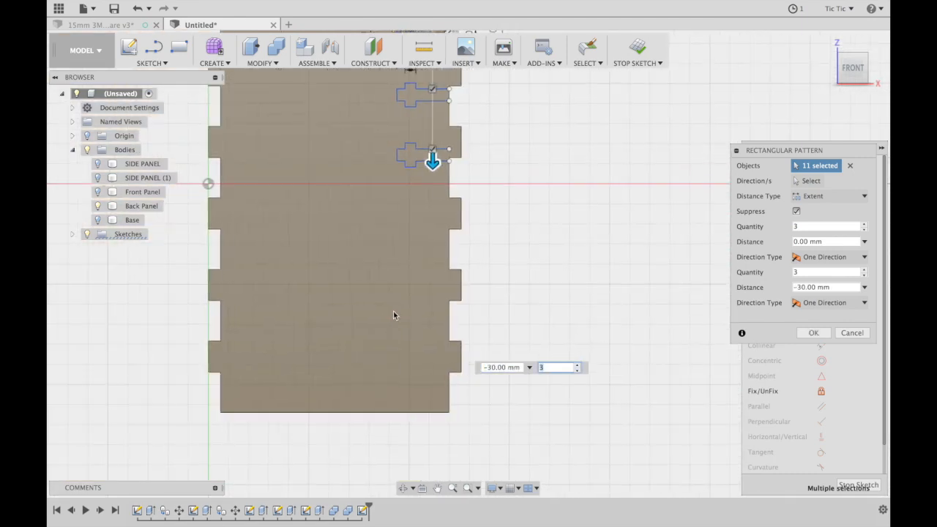
{"action": "left_click_drag", "start_coordinate": [432, 160], "coordinate": [433, 328]}
{"action": "scroll", "coordinate": [434, 328], "scroll_direction": "up", "scroll_amount": 4}
{"action": "scroll", "coordinate": [434, 329], "scroll_direction": "down", "scroll_amount": 4}
{"action": "scroll", "coordinate": [434, 329], "scroll_direction": "left", "scroll_amount": 1}
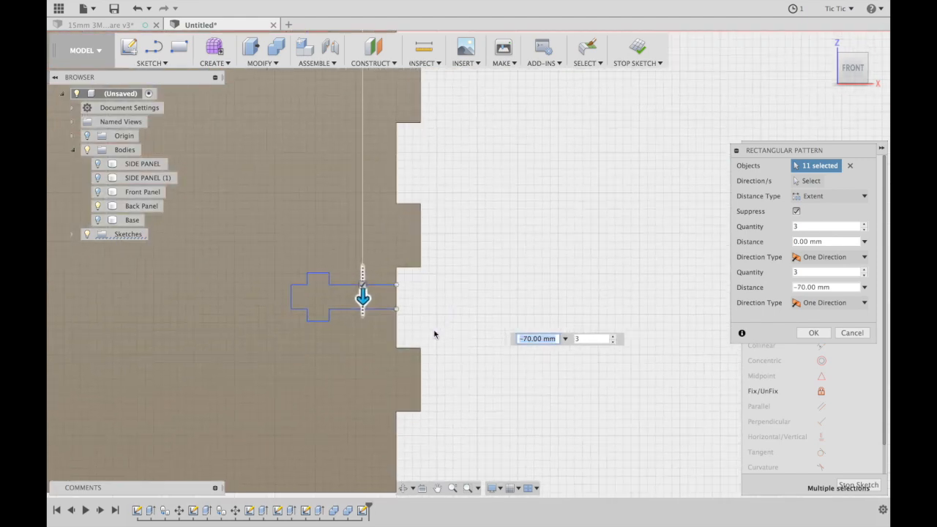
{"action": "left_click_drag", "start_coordinate": [365, 257], "coordinate": [365, 274]}
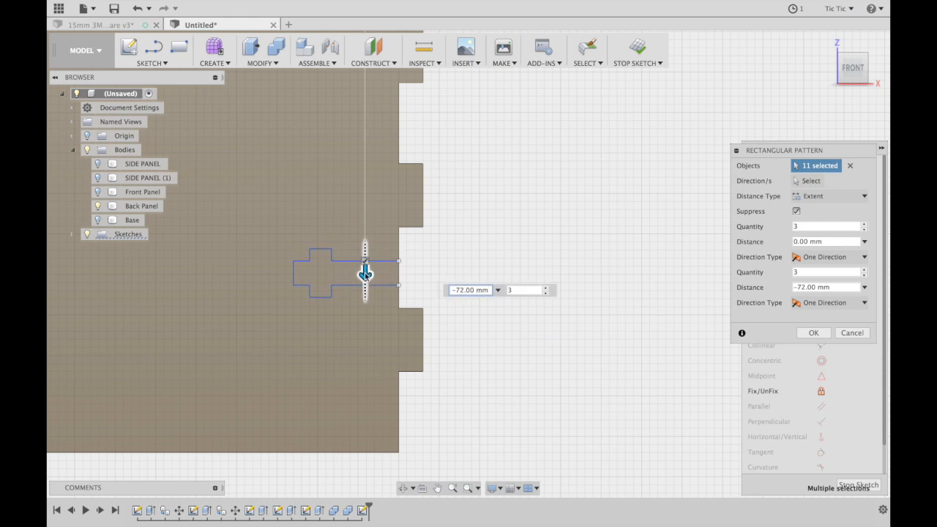
Set the pattern's vertical distance to -71.5 mm so the last copy is centred in the gap.
{"action": "left_click", "coordinate": [464, 291]}
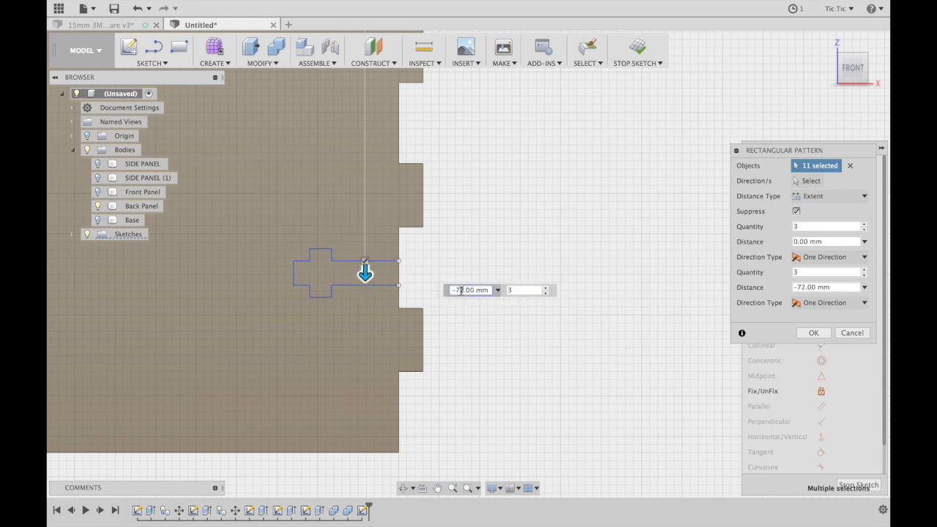
{"action": "key", "text": "BackSpace"}
{"action": "type", "text": "1"}
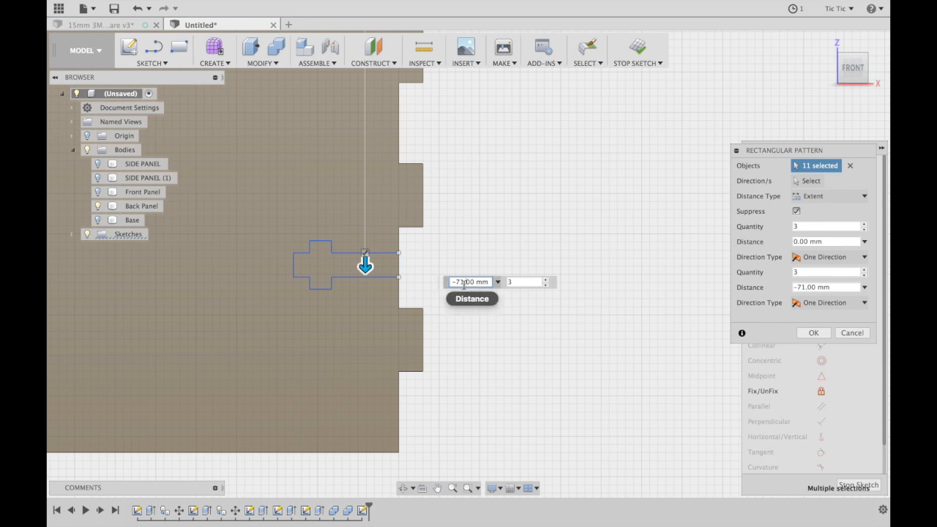
{"action": "key", "text": "BackSpace"}
{"action": "type", "text": "5"}
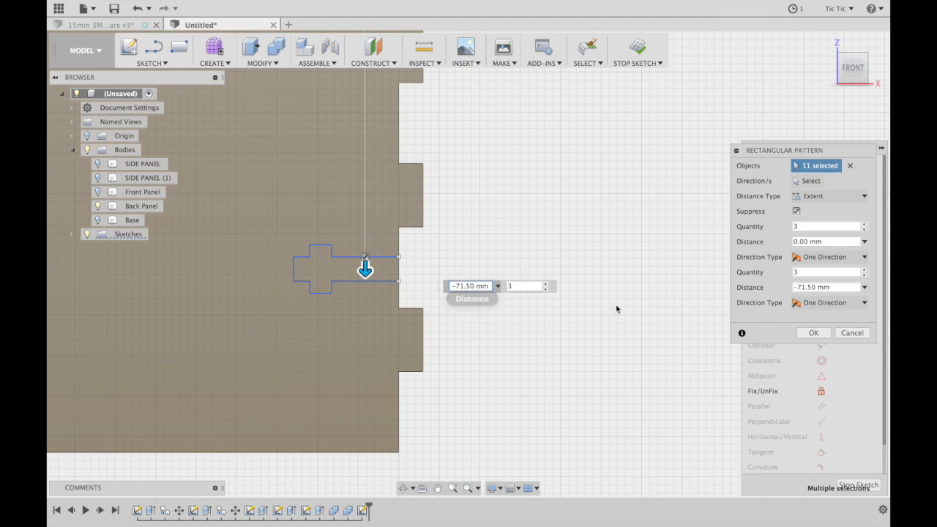
Reduce the vertical pattern quantity to 2 and create the pattern.
{"action": "scroll", "coordinate": [602, 273], "scroll_direction": "down", "scroll_amount": 5}
{"action": "scroll", "coordinate": [604, 273], "scroll_direction": "up", "scroll_amount": 3}
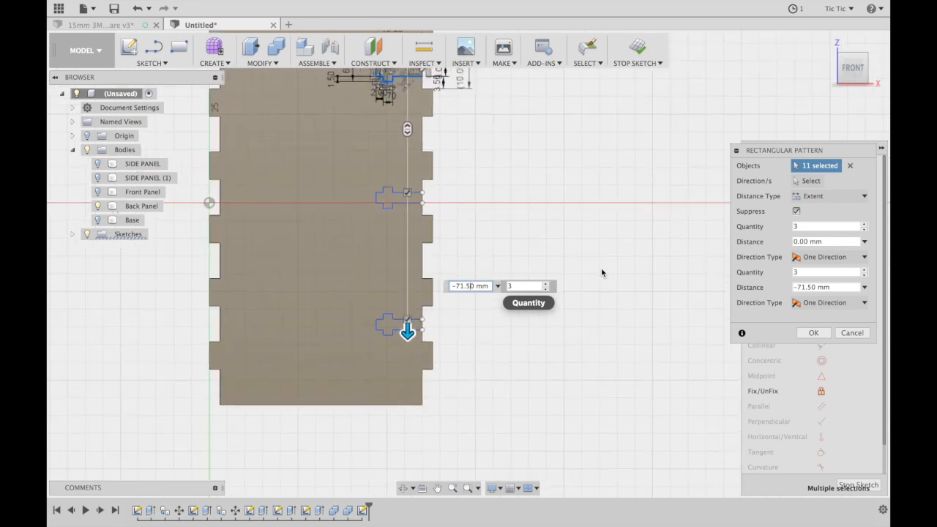
{"action": "left_click", "coordinate": [546, 290]}
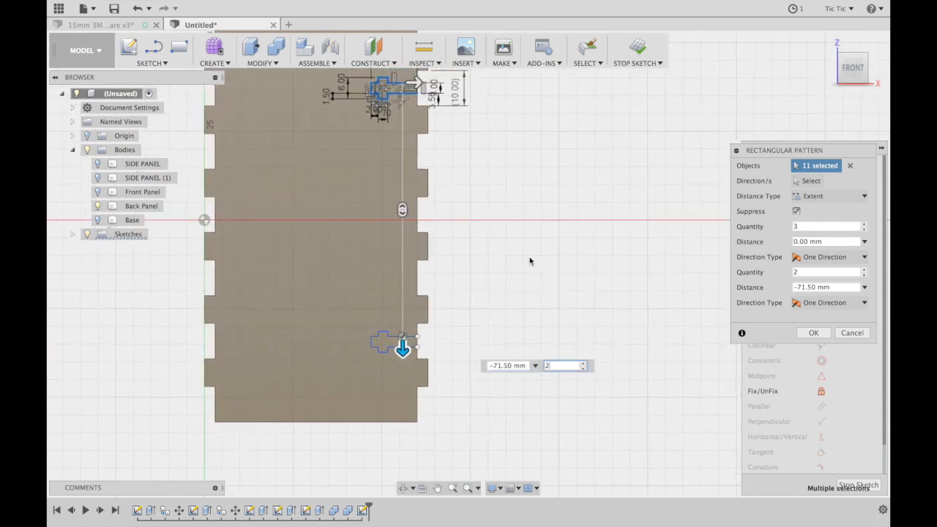
{"action": "scroll", "coordinate": [530, 262], "scroll_direction": "down", "scroll_amount": 2}
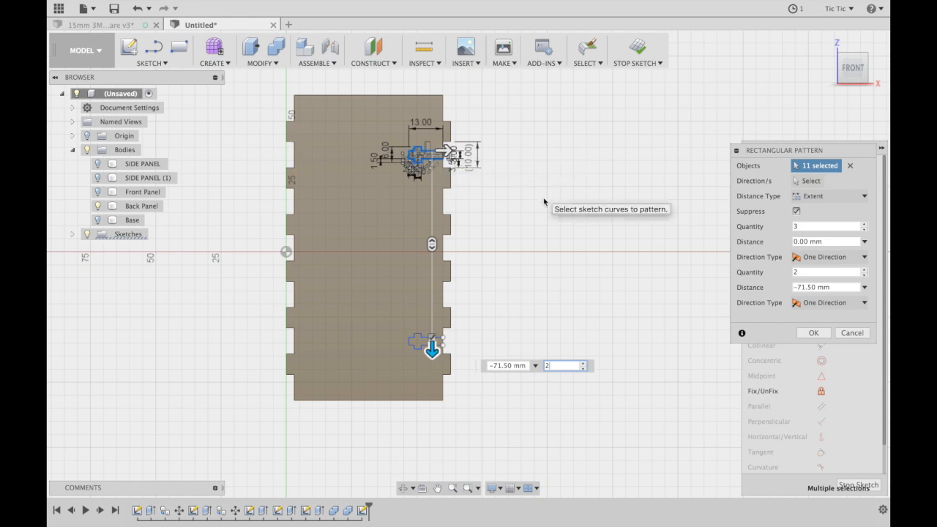
{"action": "left_click", "coordinate": [814, 333]}
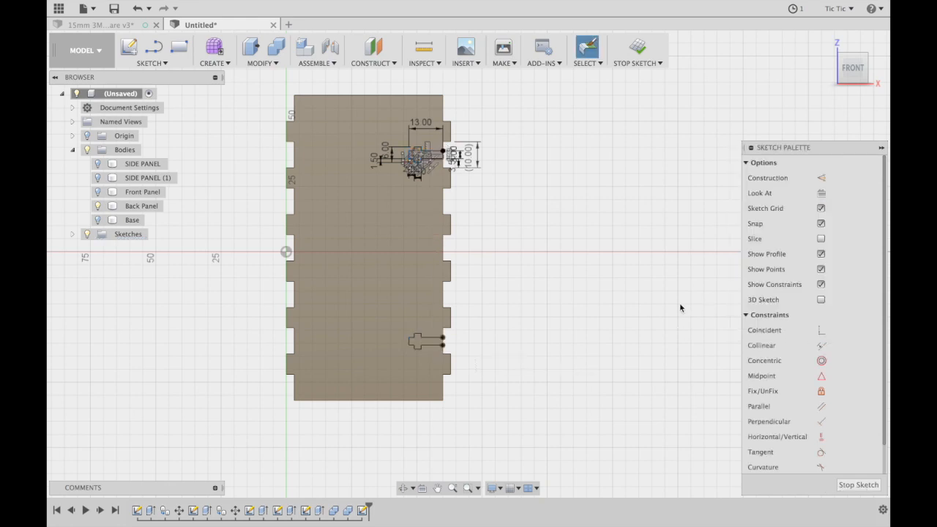
{"action": "scroll", "coordinate": [680, 302], "scroll_direction": "left", "scroll_amount": 2}
{"action": "scroll", "coordinate": [680, 303], "scroll_direction": "right", "scroll_amount": 1}
{"action": "scroll", "coordinate": [680, 303], "scroll_direction": "up", "scroll_amount": 4}
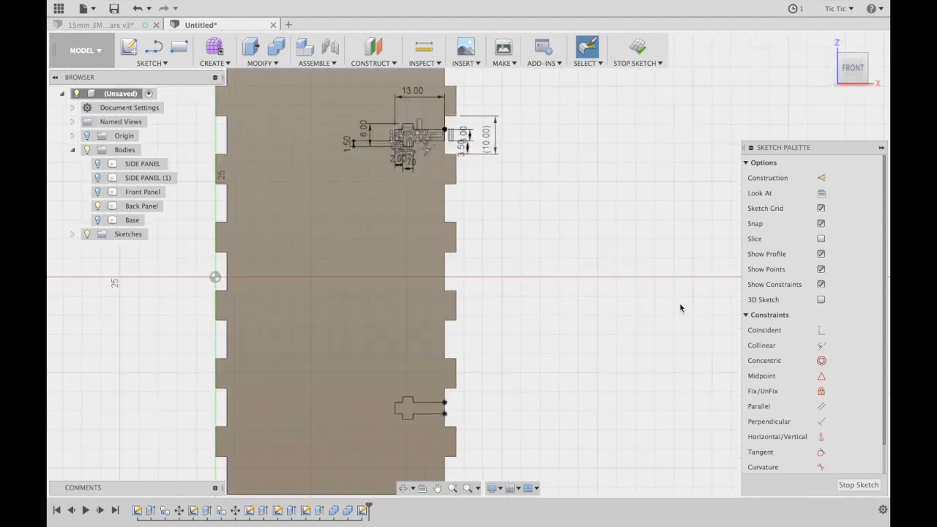
{"action": "scroll", "coordinate": [680, 308], "scroll_direction": "up", "scroll_amount": 1}
{"action": "scroll", "coordinate": [678, 312], "scroll_direction": "down", "scroll_amount": 5}
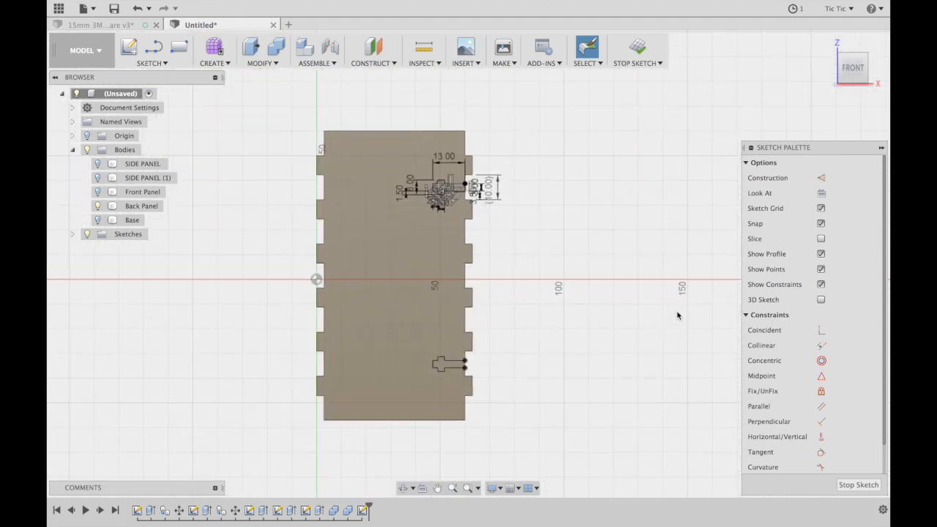
{"action": "scroll", "coordinate": [677, 316], "scroll_direction": "up", "scroll_amount": 2}
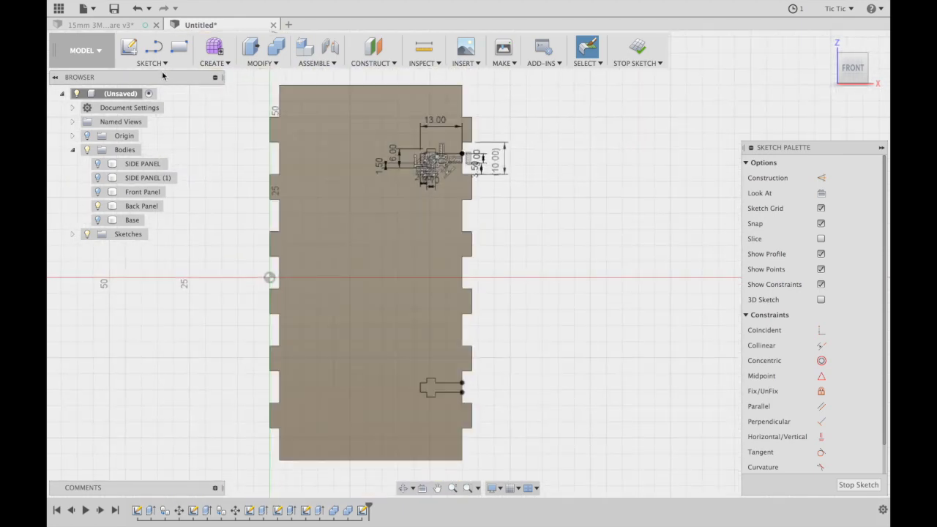
{"action": "left_click", "coordinate": [162, 64]}
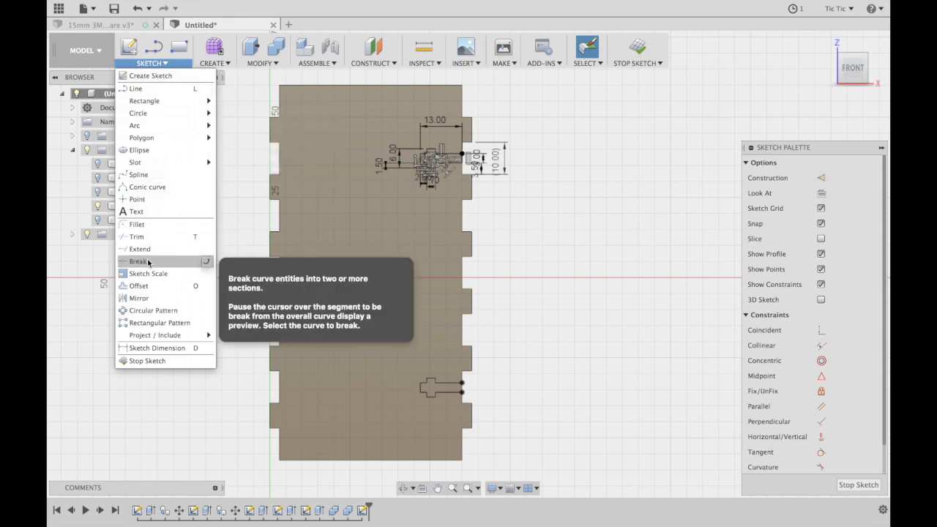
{"action": "left_click", "coordinate": [139, 299]}
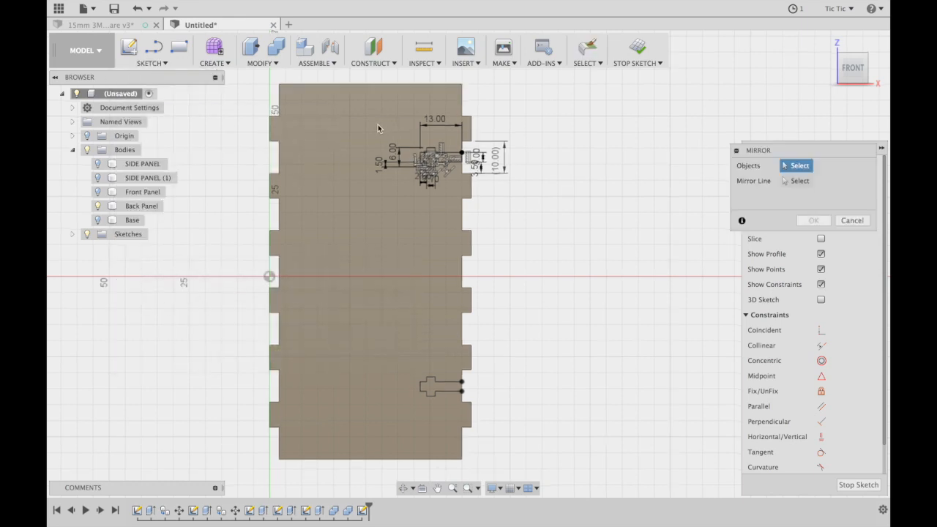
{"action": "mouse_move", "coordinate": [408, 140]}
{"action": "left_mouse_down"}
{"action": "mouse_move", "coordinate": [427, 164]}
{"action": "mouse_move", "coordinate": [457, 164]}
{"action": "mouse_move", "coordinate": [449, 163]}
{"action": "left_mouse_up"}
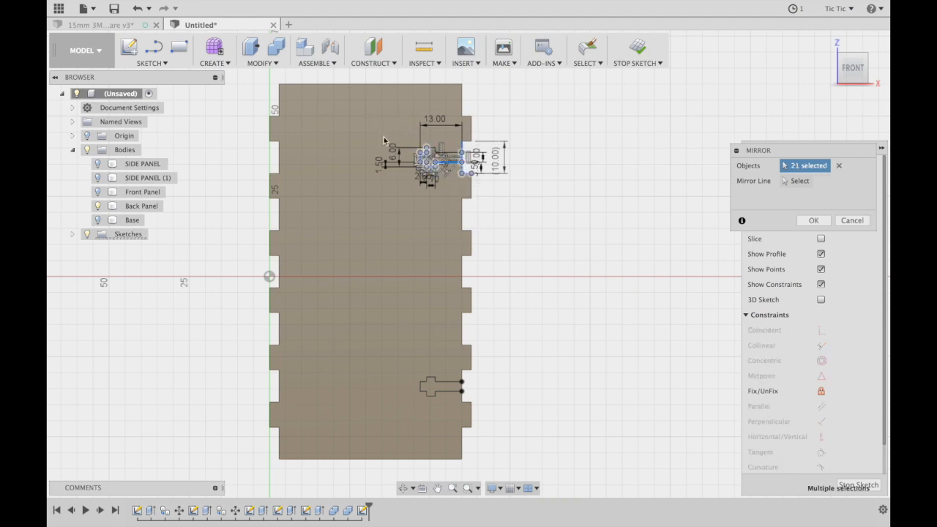
{"action": "left_click", "coordinate": [588, 46]}
{"action": "key", "text": "Escape"}
{"action": "left_click", "coordinate": [436, 152]}
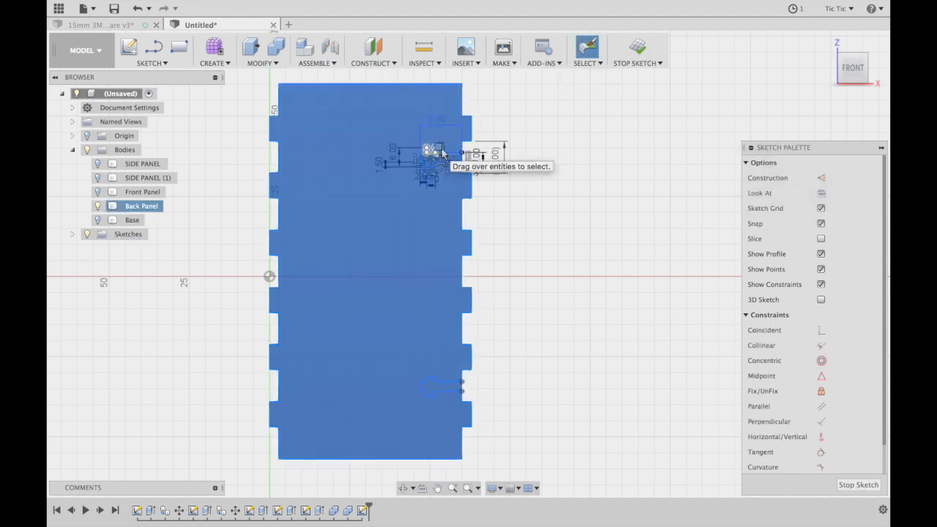
{"action": "left_click", "coordinate": [388, 253]}
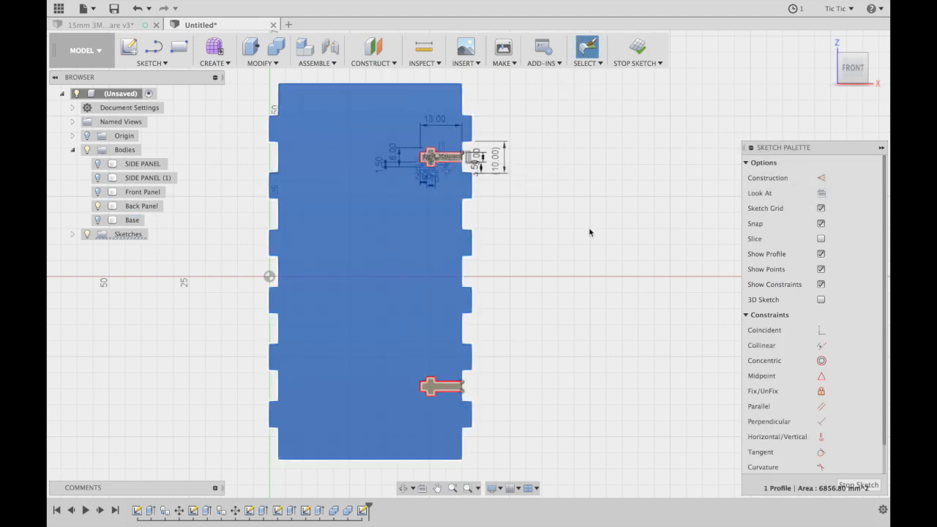
{"action": "left_click", "coordinate": [554, 224]}
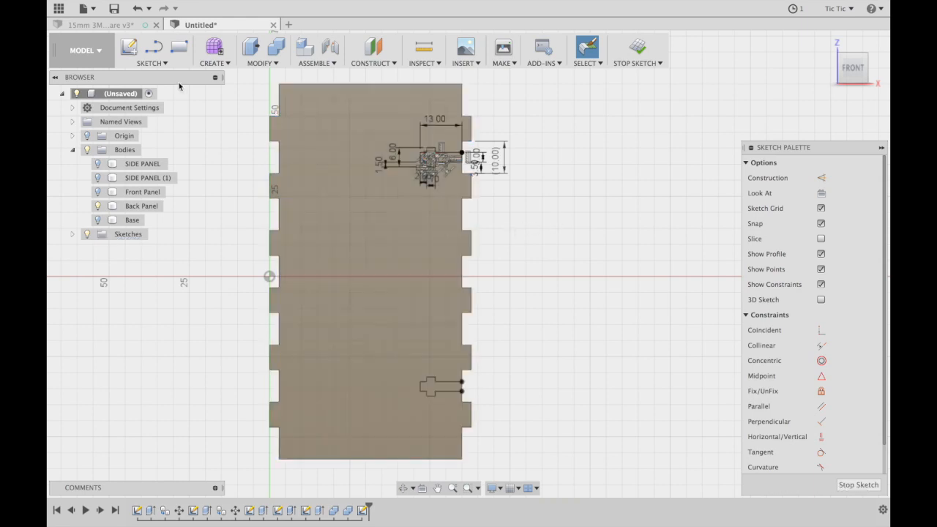
{"action": "left_click", "coordinate": [151, 63]}
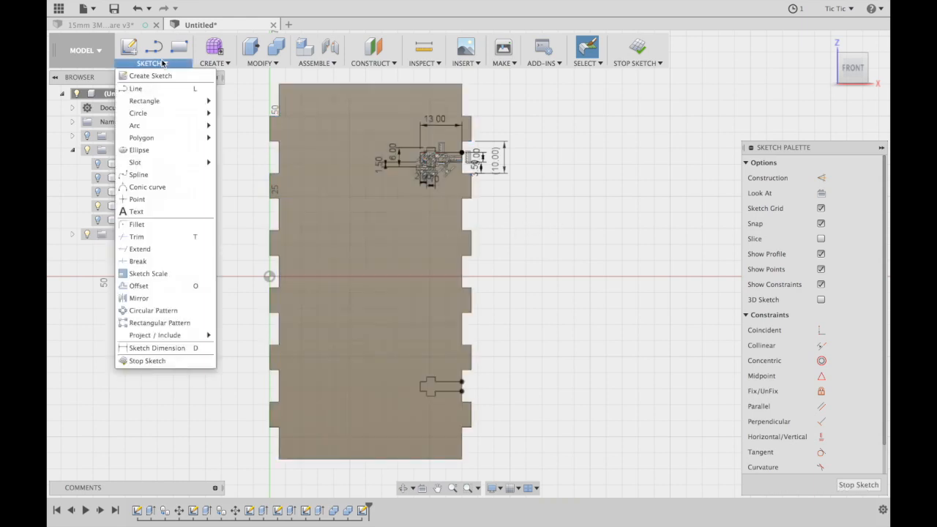
{"action": "left_click", "coordinate": [139, 298]}
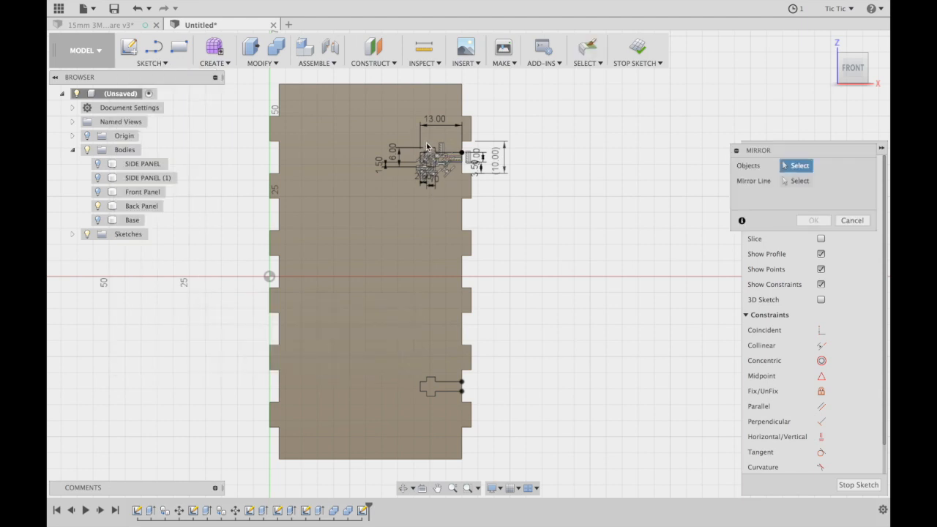
{"action": "scroll", "coordinate": [419, 158], "scroll_direction": "up", "scroll_amount": 5}
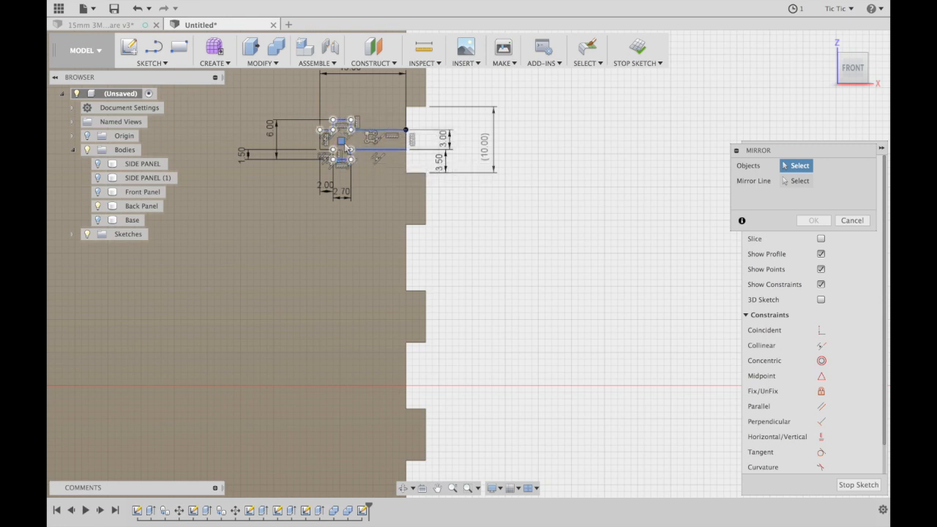
{"action": "double_click", "coordinate": [381, 142]}
{"action": "scroll", "coordinate": [382, 143], "scroll_direction": "down", "scroll_amount": 3}
{"action": "scroll", "coordinate": [381, 143], "scroll_direction": "down", "scroll_amount": 5}
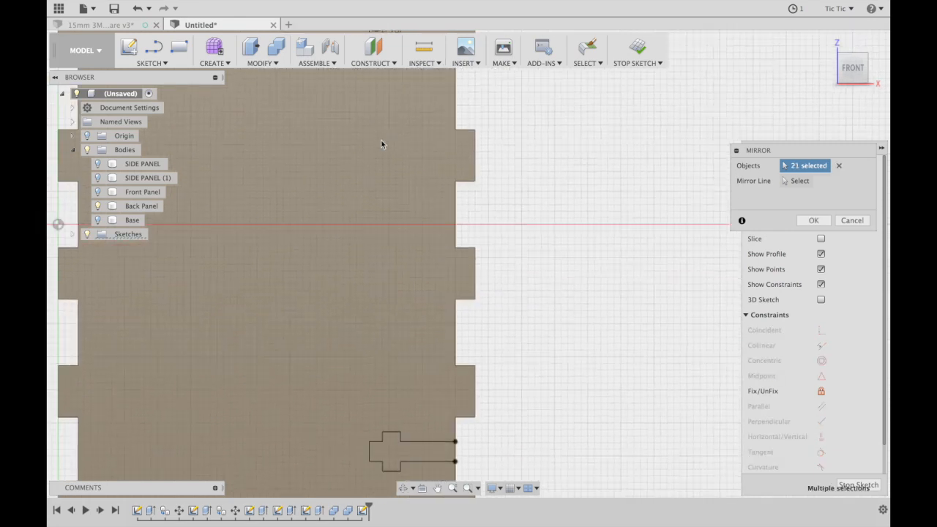
{"action": "scroll", "coordinate": [380, 143], "scroll_direction": "up", "scroll_amount": 3}
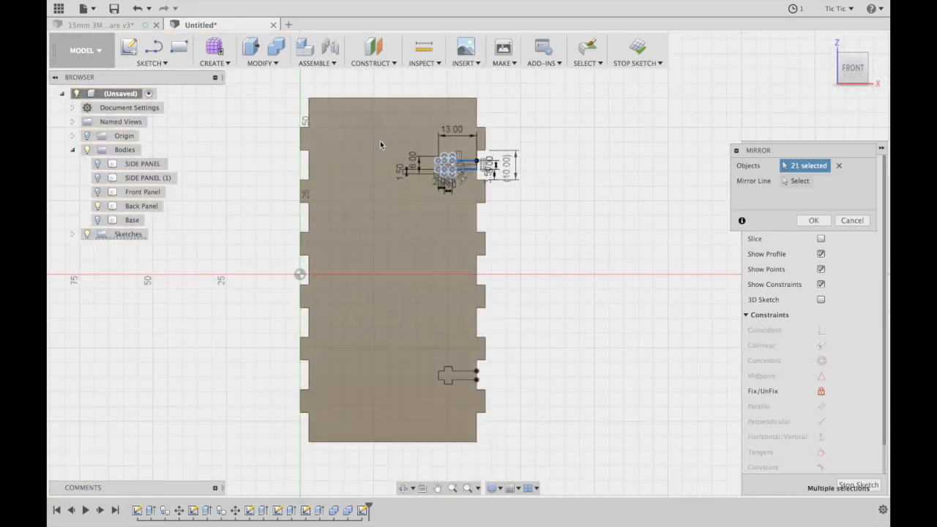
{"action": "left_click", "coordinate": [852, 220]}
{"action": "scroll", "coordinate": [662, 229], "scroll_direction": "up", "scroll_amount": 1}
{"action": "scroll", "coordinate": [661, 232], "scroll_direction": "down", "scroll_amount": 1}
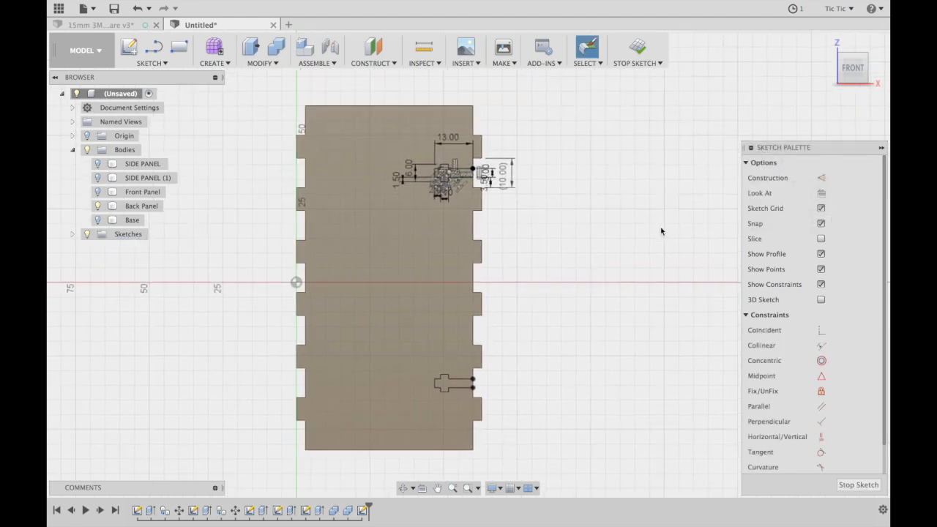
Project the back panel's top and bottom edges into the slot sketch.
{"action": "key", "text": "p"}
{"action": "left_click", "coordinate": [438, 125]}
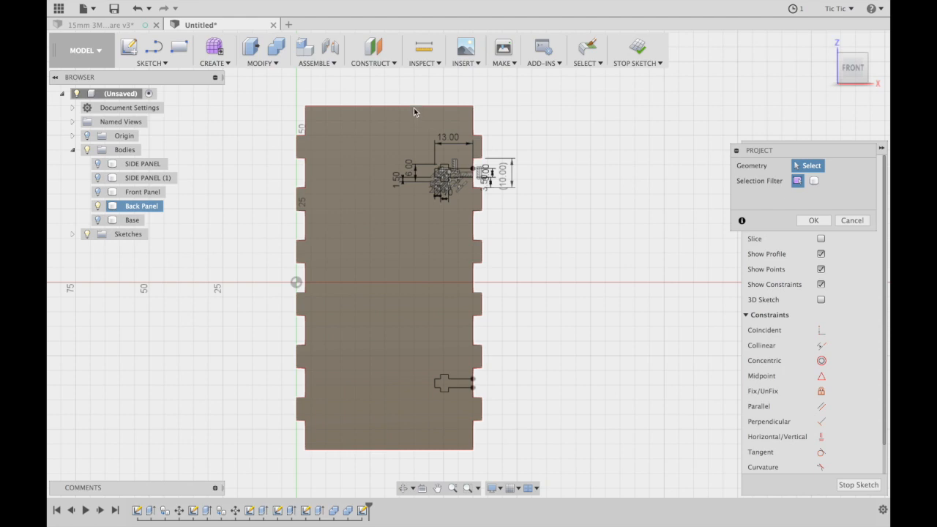
{"action": "left_click", "coordinate": [474, 107]}
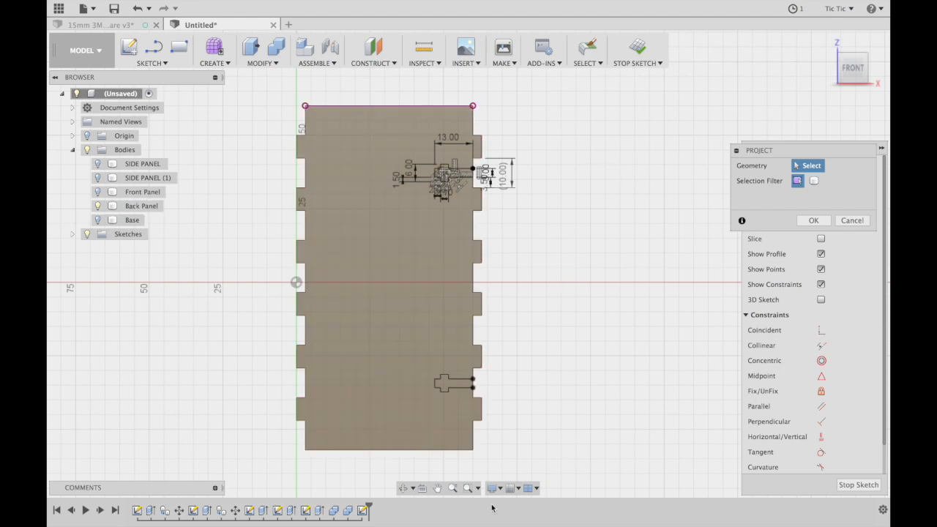
{"action": "left_click", "coordinate": [419, 451]}
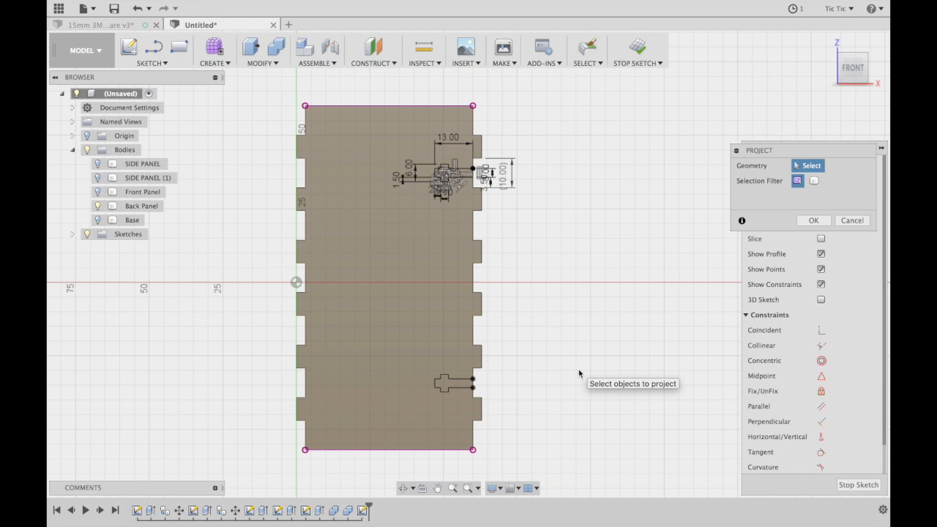
Draw a vertical construction line joining the midpoints of the panel's projected top and bottom edges, then turn construction mode off.
{"action": "key", "text": "l"}
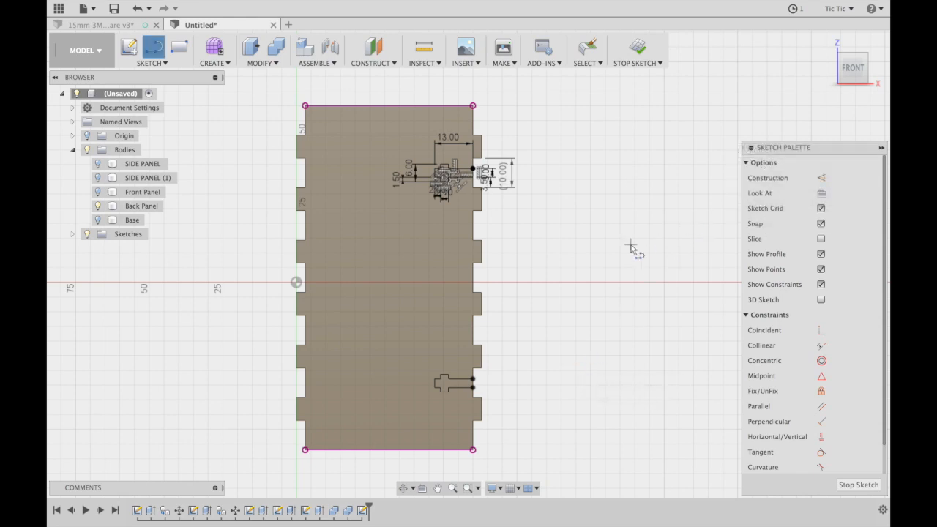
{"action": "left_click", "coordinate": [823, 178]}
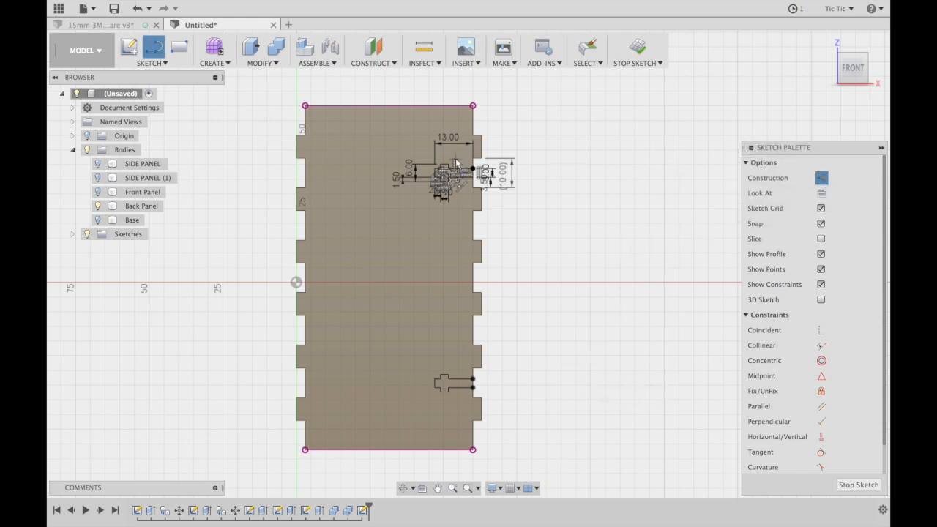
{"action": "left_click", "coordinate": [386, 103]}
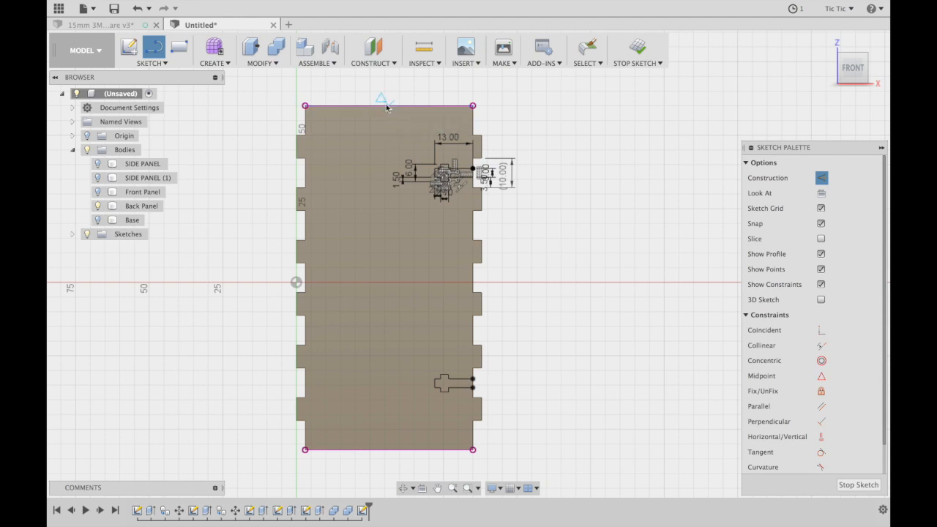
{"action": "left_click", "coordinate": [388, 450]}
{"action": "left_click", "coordinate": [820, 181]}
{"action": "scroll", "coordinate": [676, 233], "scroll_direction": "down", "scroll_amount": 2}
{"action": "scroll", "coordinate": [676, 233], "scroll_direction": "right", "scroll_amount": 2}
{"action": "scroll", "coordinate": [676, 233], "scroll_direction": "up", "scroll_amount": 1}
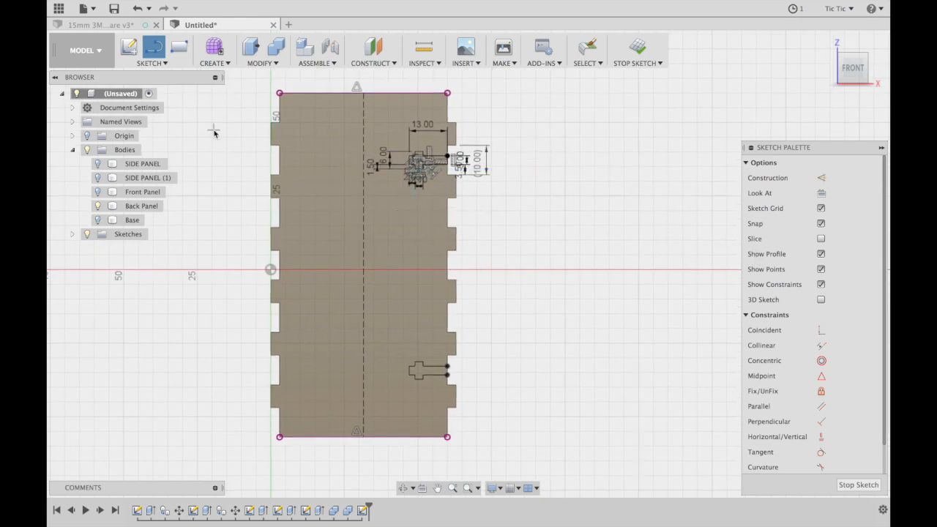
Mirror both cross-shaped slot outlines about the vertical construction centreline and finish the sketch.
{"action": "left_click", "coordinate": [158, 63]}
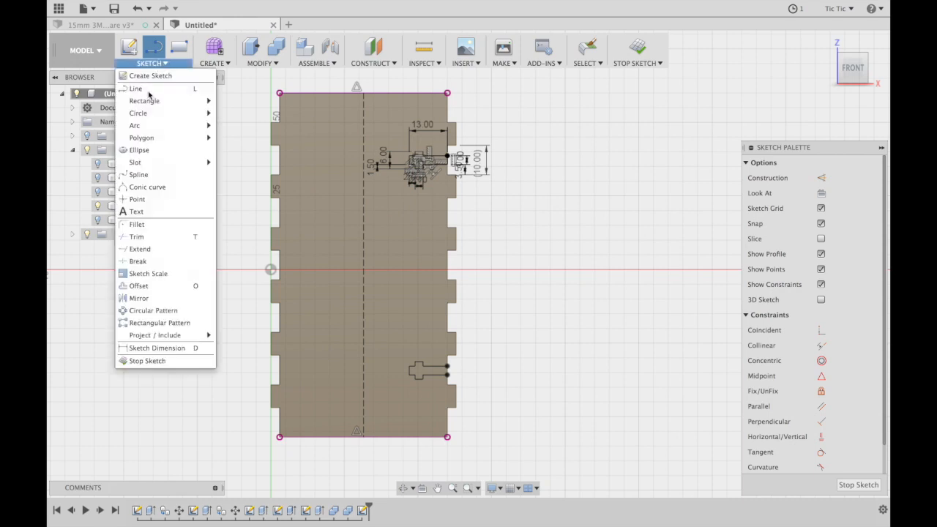
{"action": "left_click", "coordinate": [204, 298]}
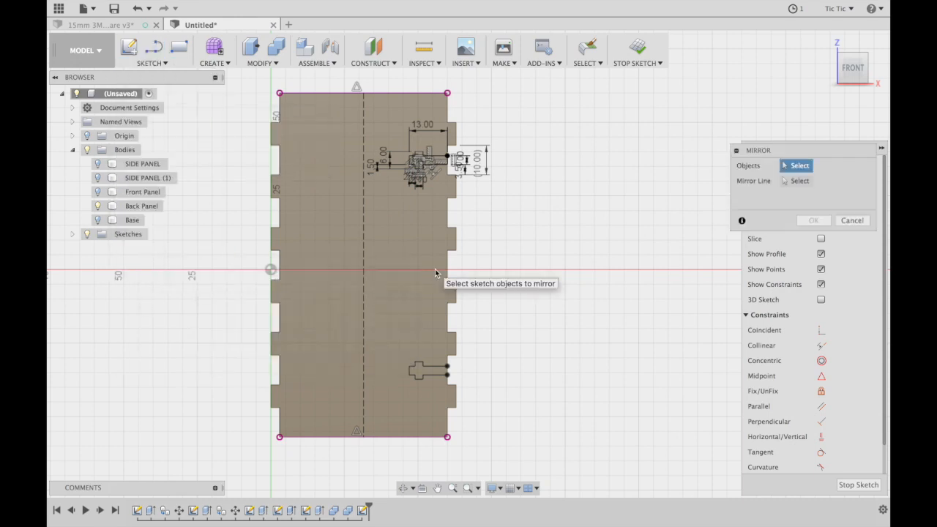
{"action": "scroll", "coordinate": [435, 271], "scroll_direction": "up", "scroll_amount": 5}
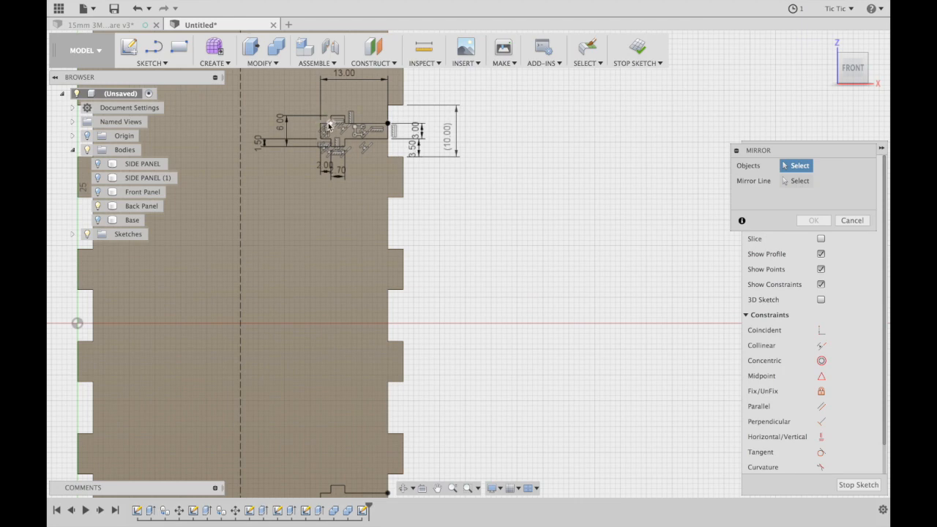
{"action": "left_click", "coordinate": [326, 128]}
{"action": "left_click", "coordinate": [329, 124]}
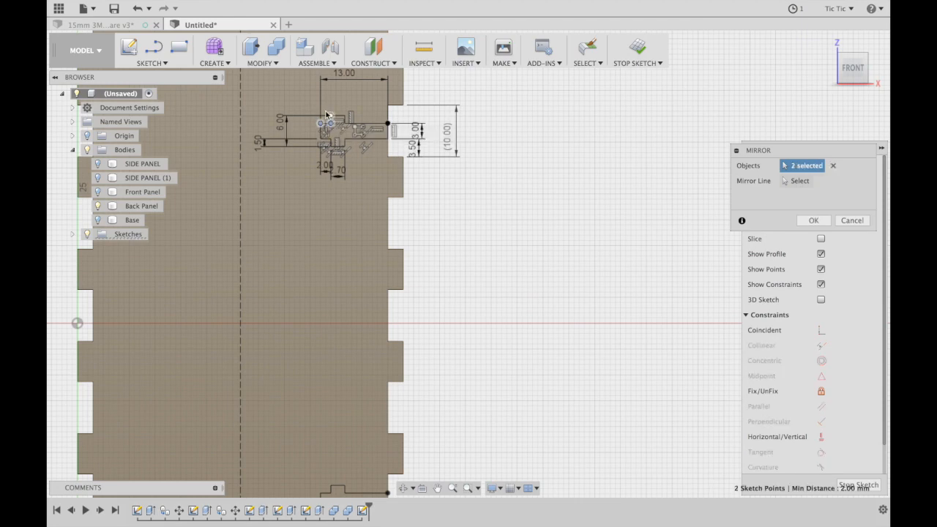
{"action": "double_click", "coordinate": [367, 137]}
{"action": "scroll", "coordinate": [361, 301], "scroll_direction": "down", "scroll_amount": 5}
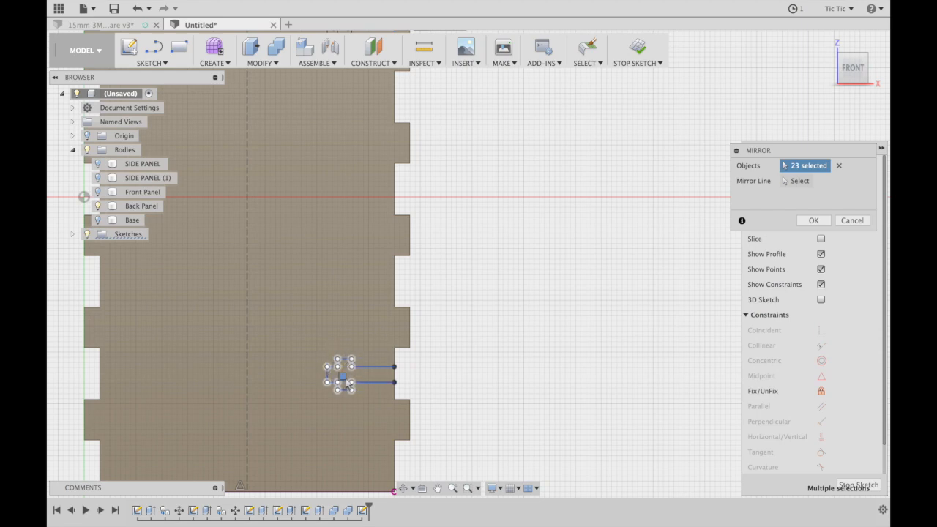
{"action": "scroll", "coordinate": [581, 292], "scroll_direction": "down", "scroll_amount": 5}
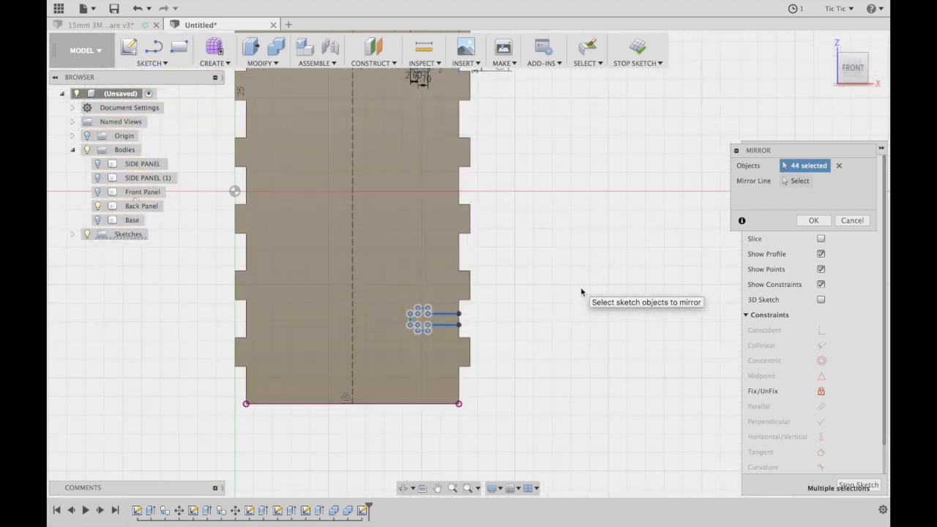
{"action": "left_click", "coordinate": [798, 180]}
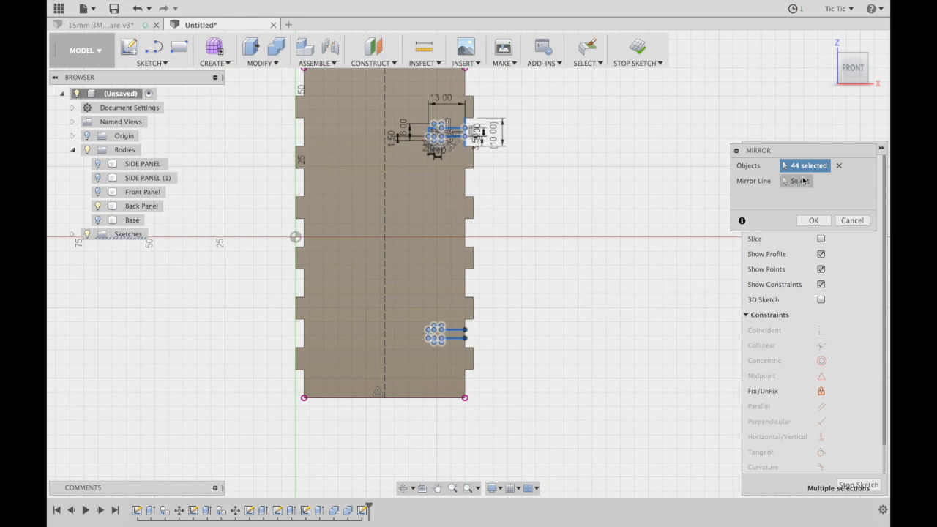
{"action": "left_click", "coordinate": [386, 286]}
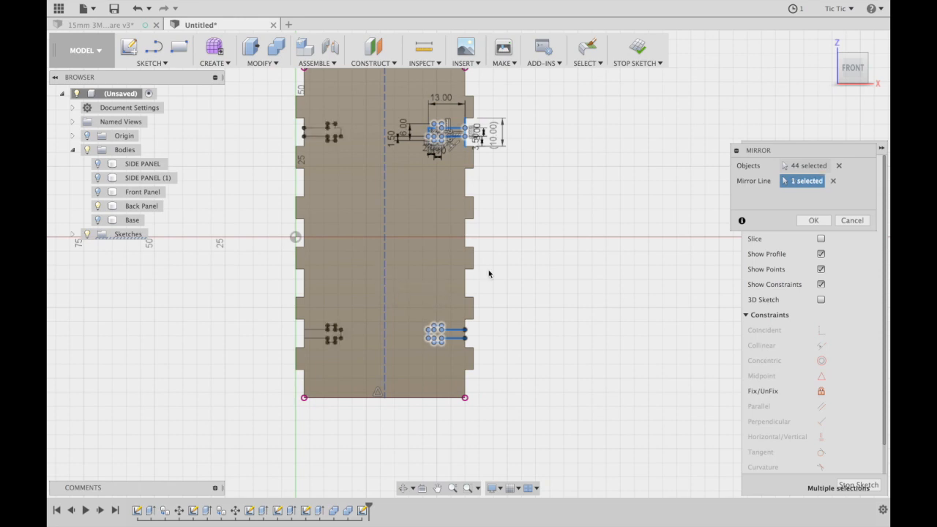
{"action": "left_click", "coordinate": [638, 48]}
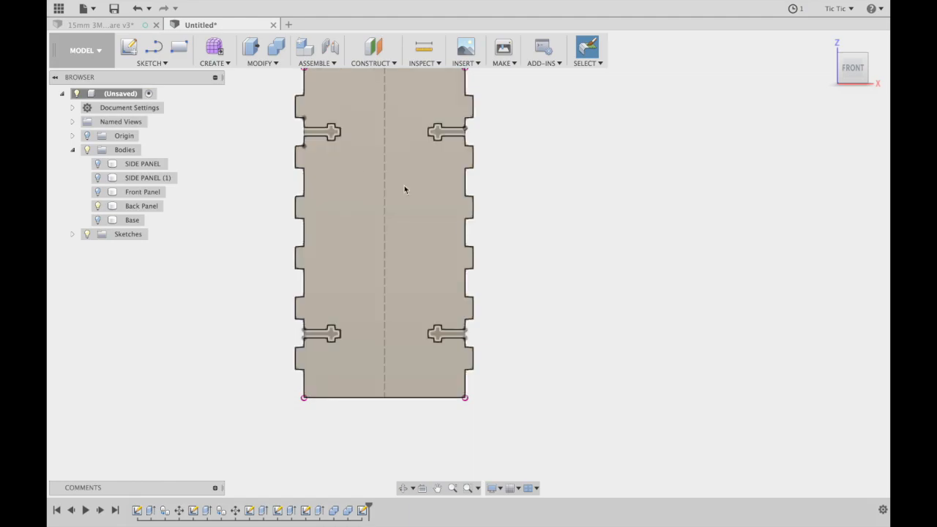
Show the front panel and extrude-cut all four cross-shaped slot profiles through both the front and back panels.
{"action": "key", "text": "q"}
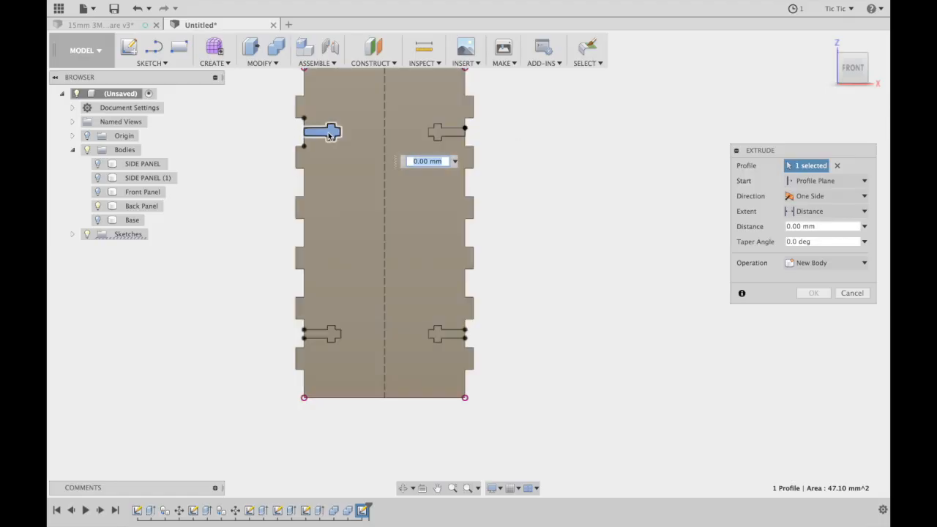
{"action": "left_click", "coordinate": [437, 132]}
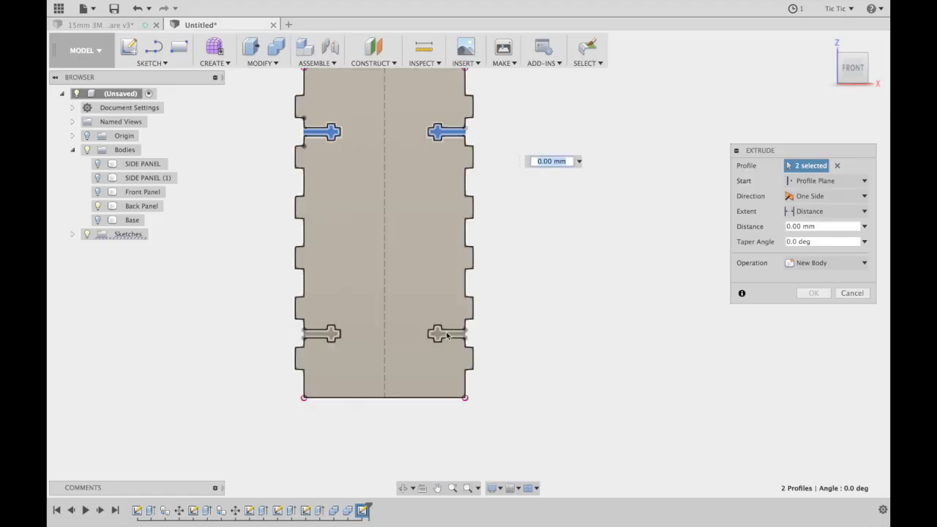
{"action": "left_click", "coordinate": [437, 335]}
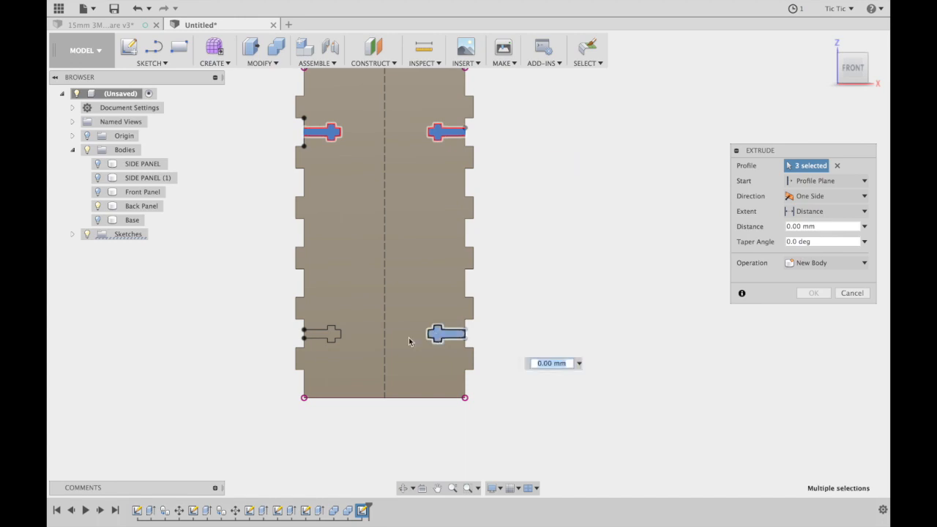
{"action": "left_click", "coordinate": [330, 336]}
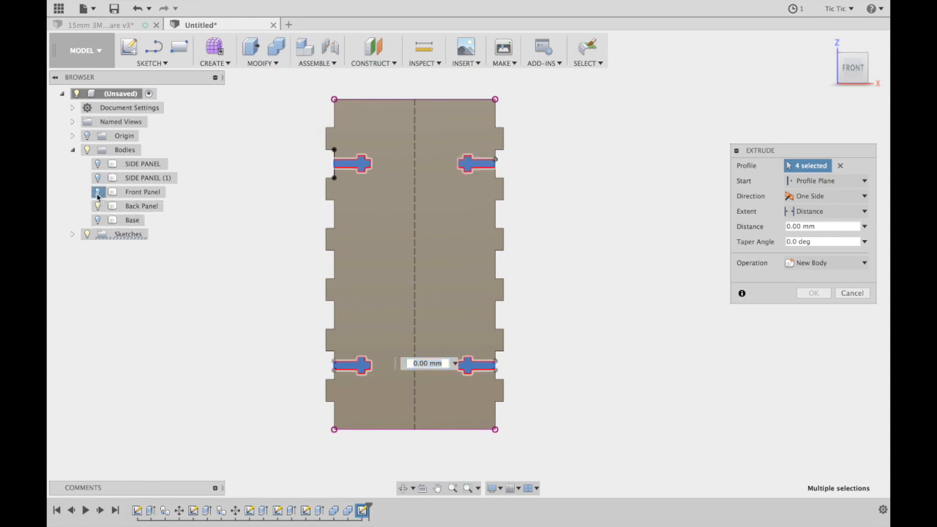
{"action": "left_click", "coordinate": [853, 67]}
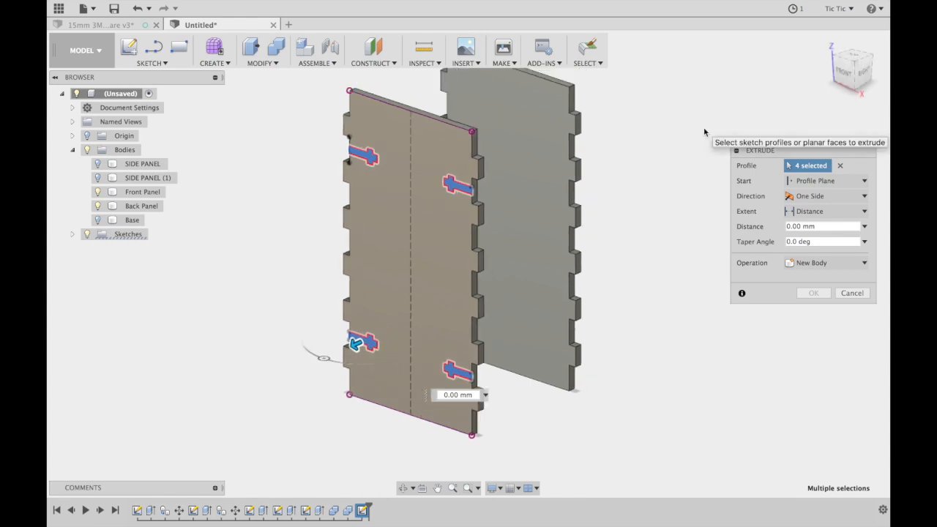
{"action": "left_click_drag", "start_coordinate": [357, 341], "coordinate": [602, 233]}
{"action": "left_click", "coordinate": [812, 310]}
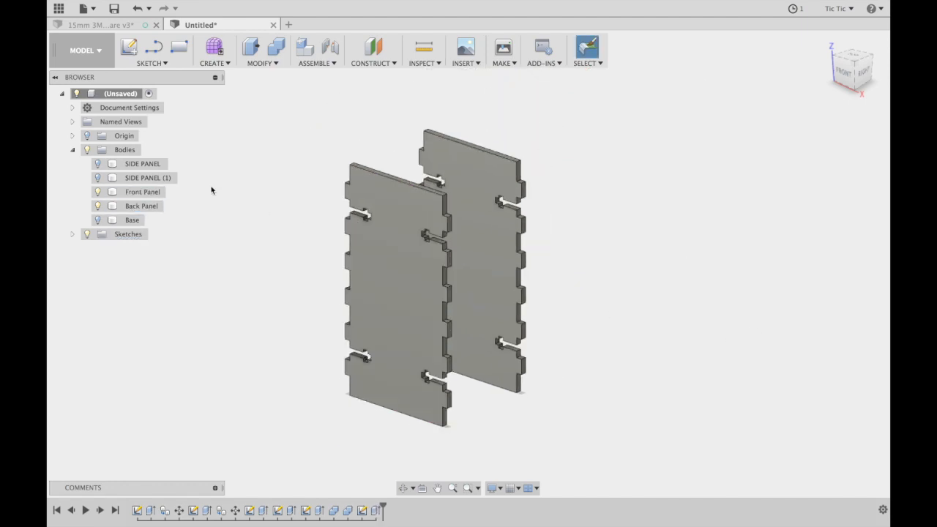
Show both side panels around the front and back panels, with the upper cross-shaped slots in close view.
{"action": "left_click", "coordinate": [97, 177]}
{"action": "left_click", "coordinate": [96, 164]}
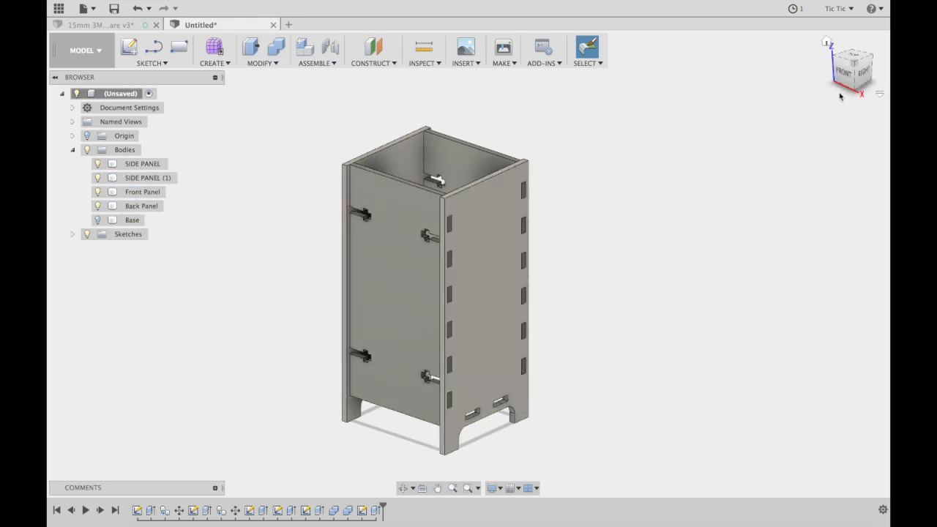
{"action": "left_click_drag", "start_coordinate": [844, 74], "coordinate": [888, 72]}
{"action": "scroll", "coordinate": [710, 225], "scroll_direction": "up", "scroll_amount": 10}
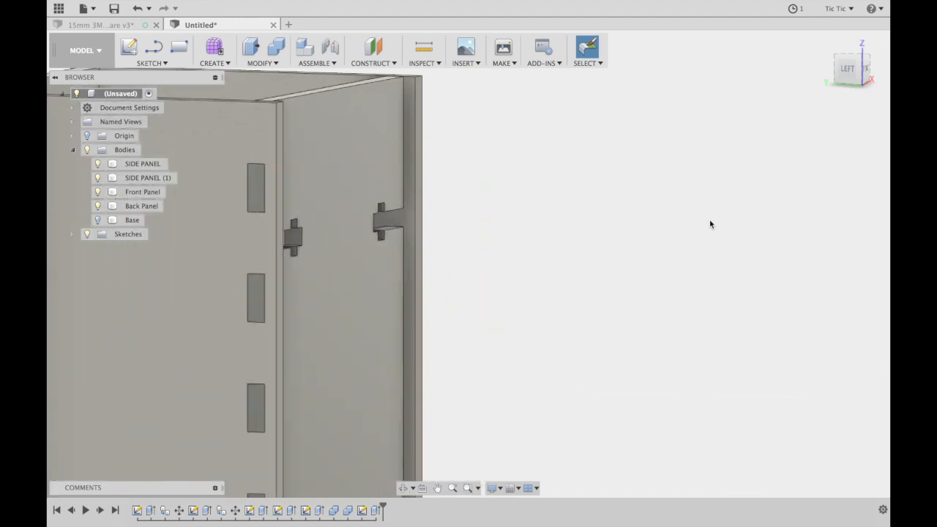
{"action": "scroll", "coordinate": [710, 224], "scroll_direction": "left", "scroll_amount": 6}
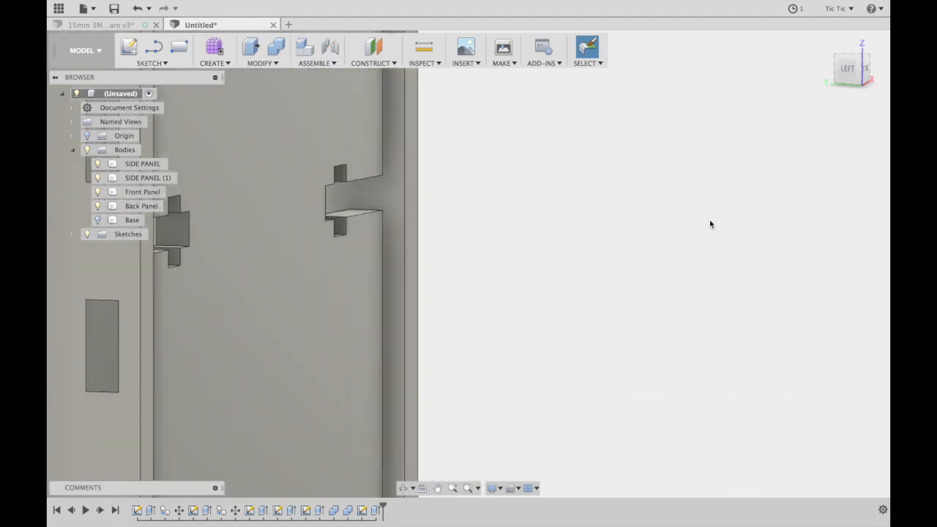
Sketch a 3 mm diameter circle on the inner face of SIDE PANEL (1), at the open end of the upper cross-shaped slot.
{"action": "key", "text": "c"}
{"action": "left_click", "coordinate": [408, 224]}
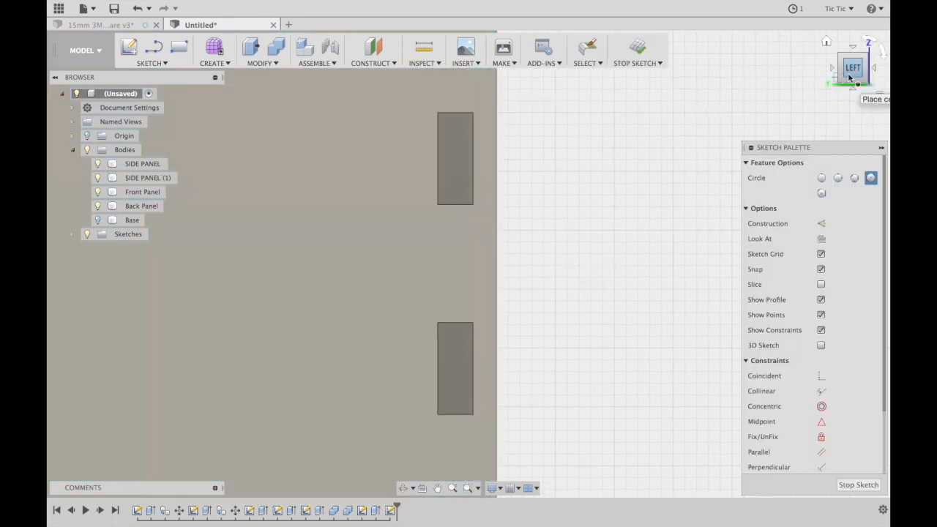
{"action": "left_click", "coordinate": [850, 77]}
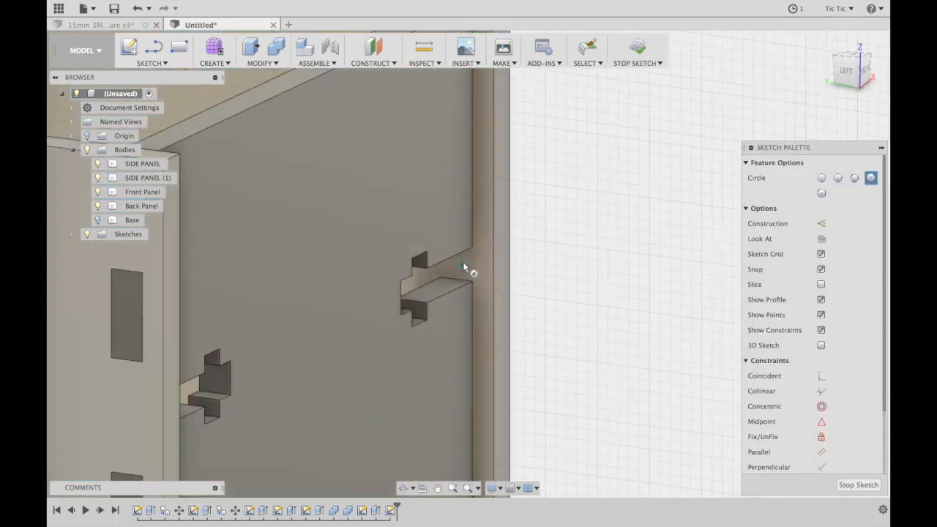
{"action": "left_click", "coordinate": [466, 269]}
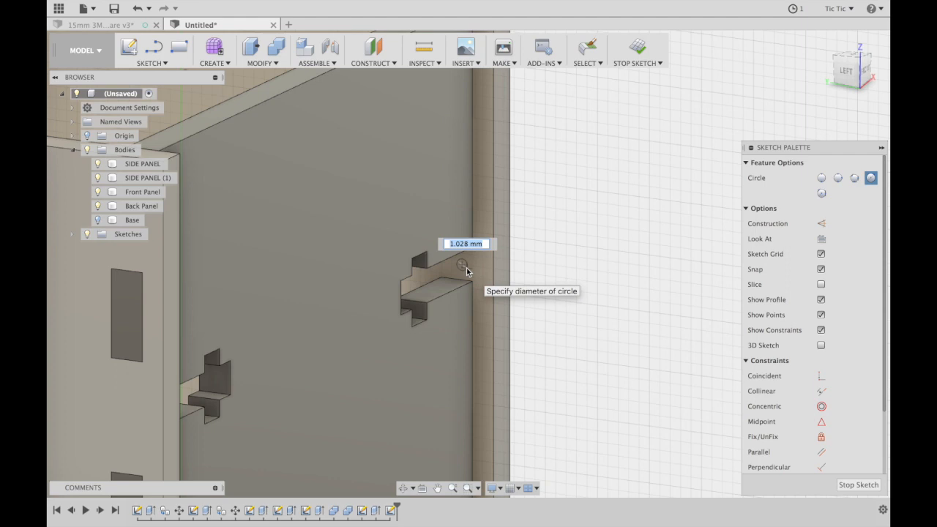
{"action": "type", "text": "3"}
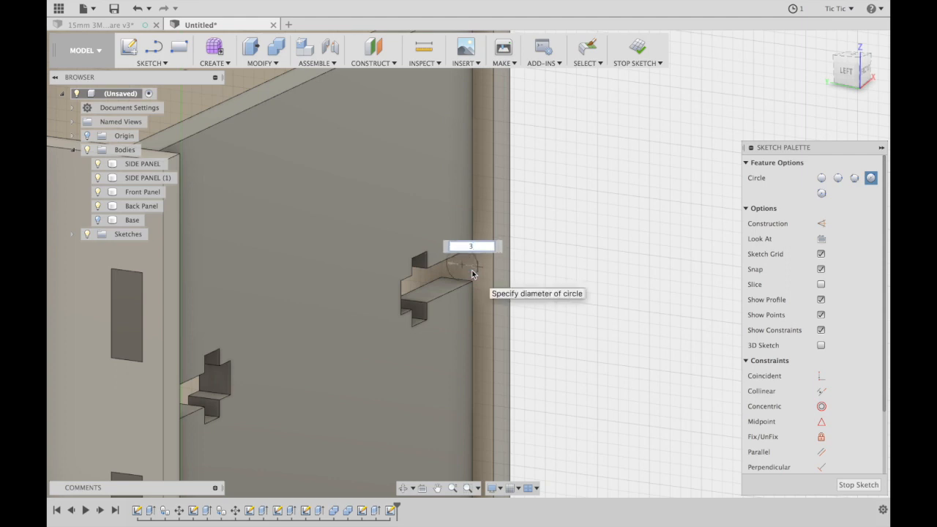
{"action": "key", "text": "Return"}
{"action": "key", "text": "Escape"}
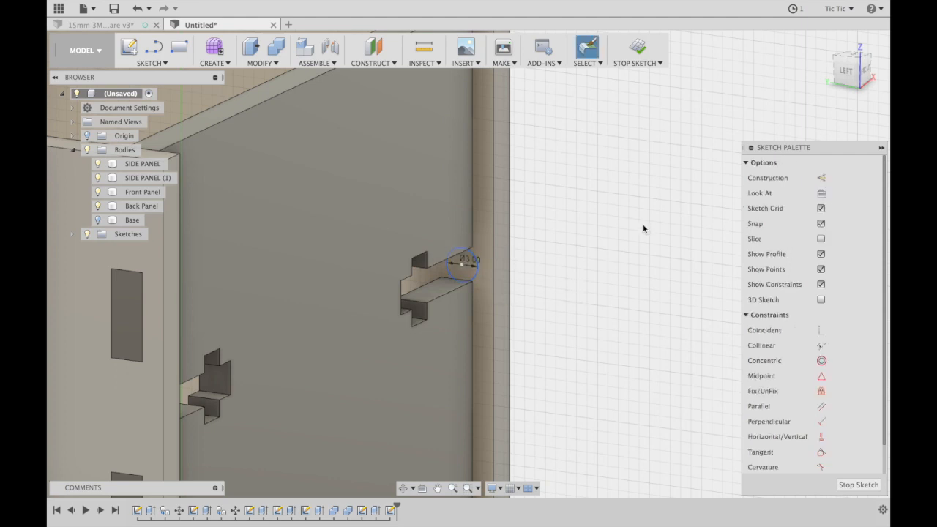
Project the slot's upper corner point into the sketch and dimension the circle's centre 1.5 mm from it both vertically and horizontally.
{"action": "key", "text": "p"}
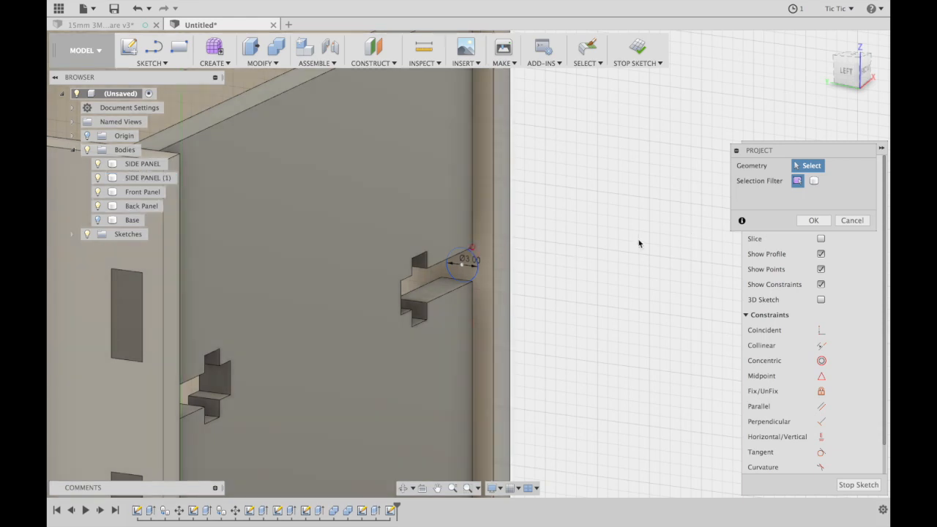
{"action": "key", "text": "d"}
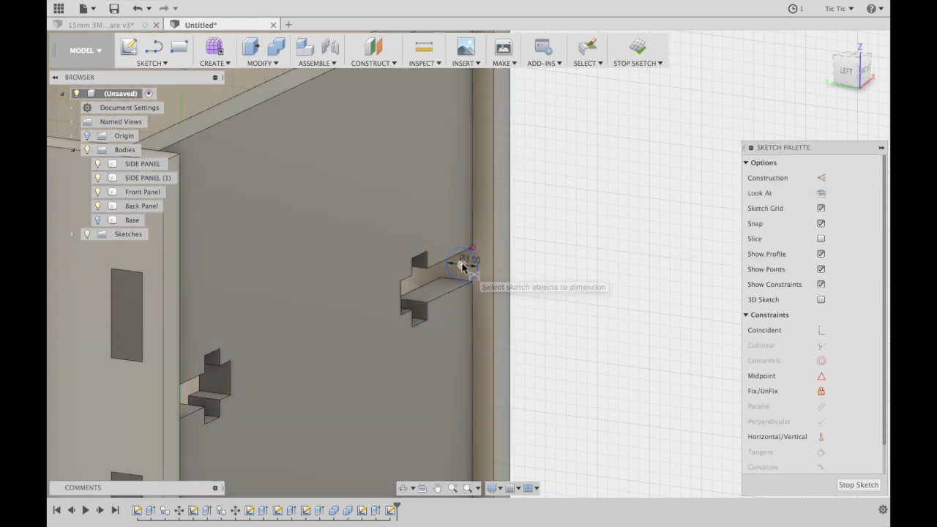
{"action": "left_click", "coordinate": [472, 250]}
{"action": "left_click", "coordinate": [586, 276]}
{"action": "type", "text": "1.5"}
{"action": "key", "text": "Return"}
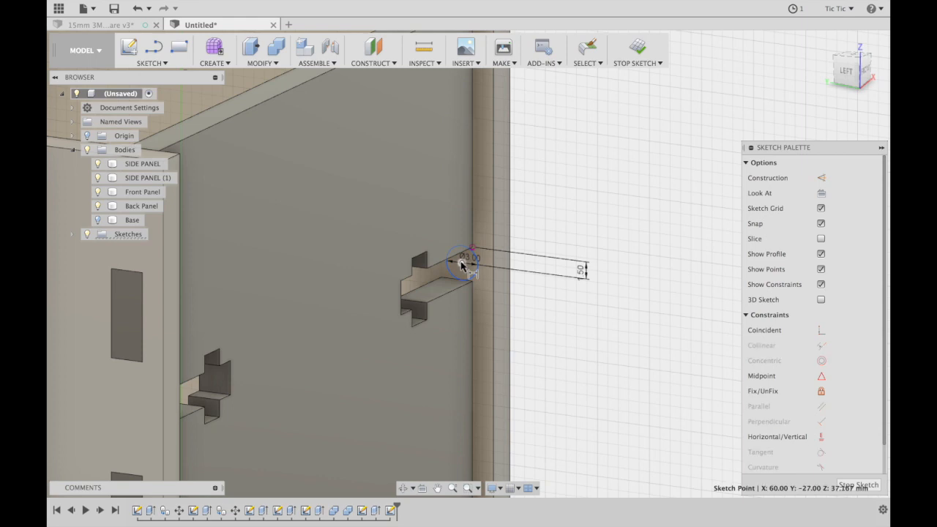
{"action": "left_click", "coordinate": [473, 250]}
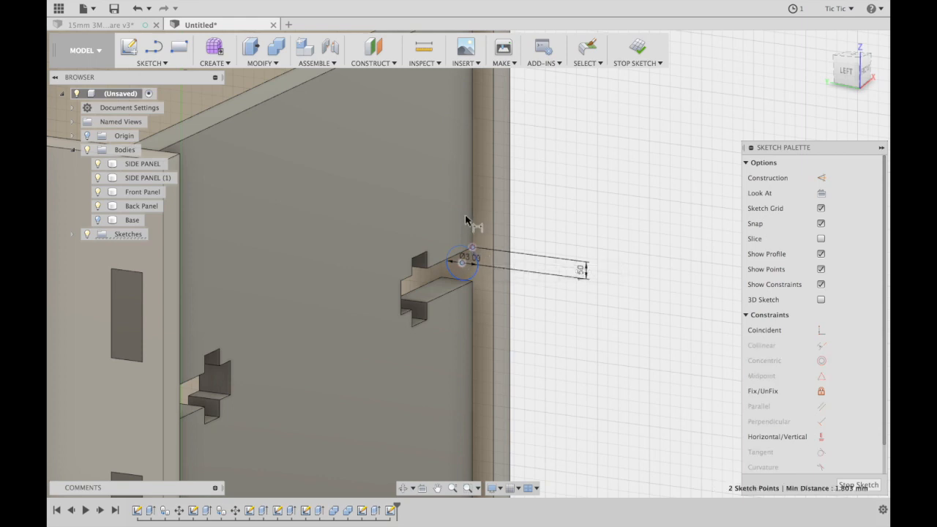
{"action": "left_click", "coordinate": [464, 217]}
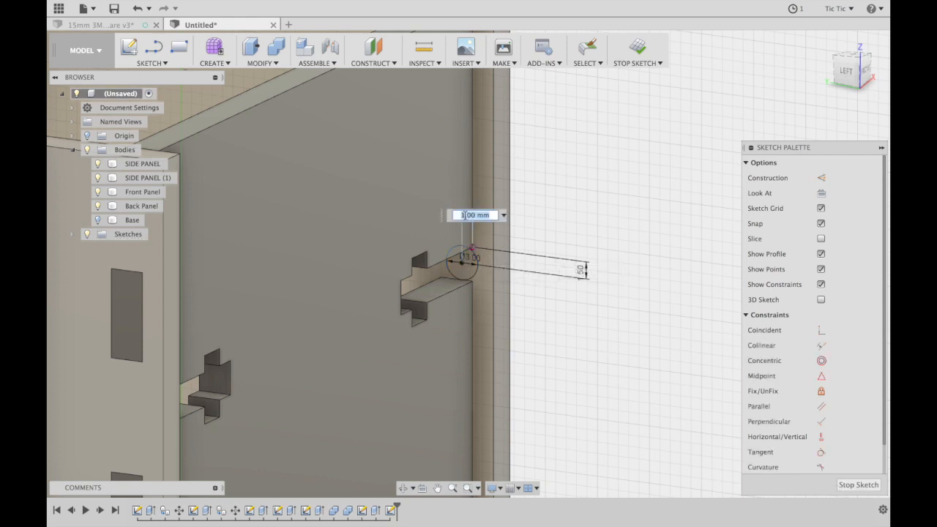
{"action": "type", "text": "1.5"}
{"action": "key", "text": "Return"}
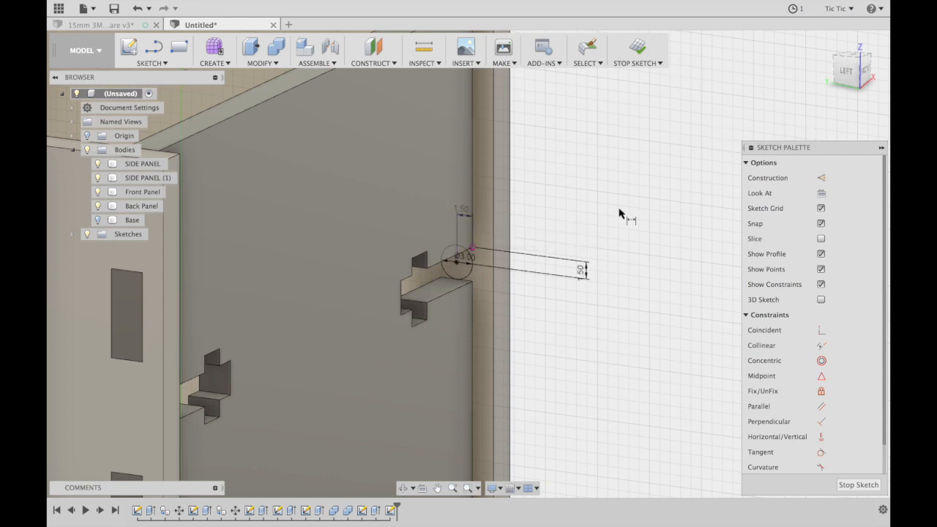
Mirror the upper and lower circles about the panel's vertical construction centreline and finish the sketch.
{"action": "scroll", "coordinate": [622, 220], "scroll_direction": "down", "scroll_amount": 5}
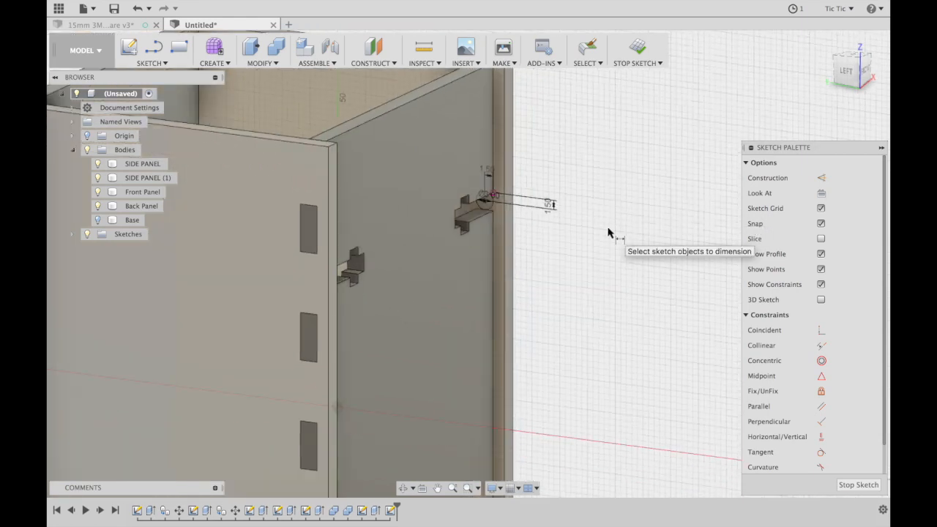
{"action": "scroll", "coordinate": [608, 230], "scroll_direction": "down", "scroll_amount": 4}
{"action": "scroll", "coordinate": [608, 230], "scroll_direction": "down", "scroll_amount": 3}
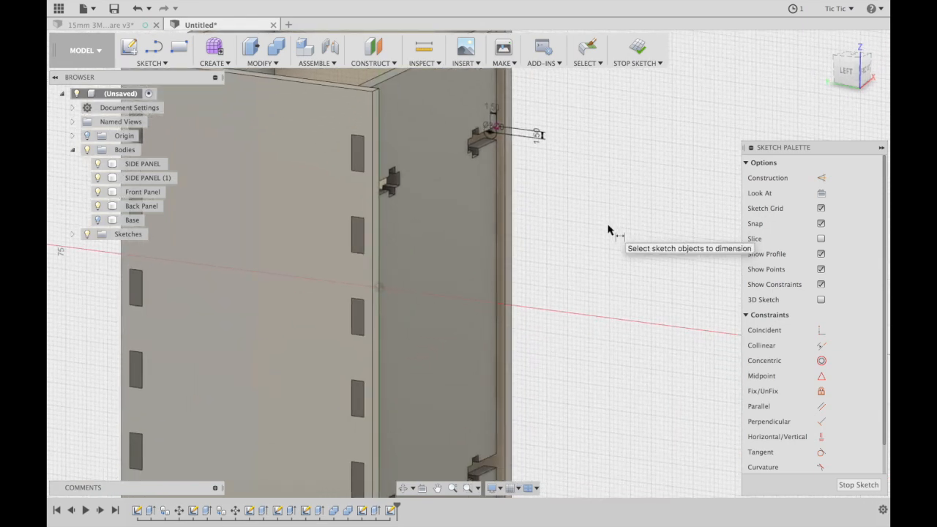
{"action": "scroll", "coordinate": [608, 230], "scroll_direction": "down", "scroll_amount": 3}
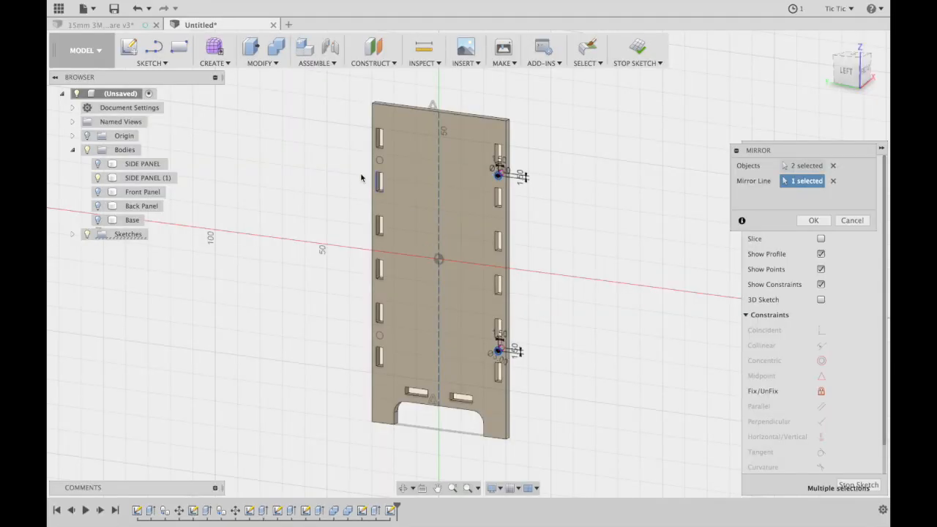
{"action": "left_click", "coordinate": [638, 47]}
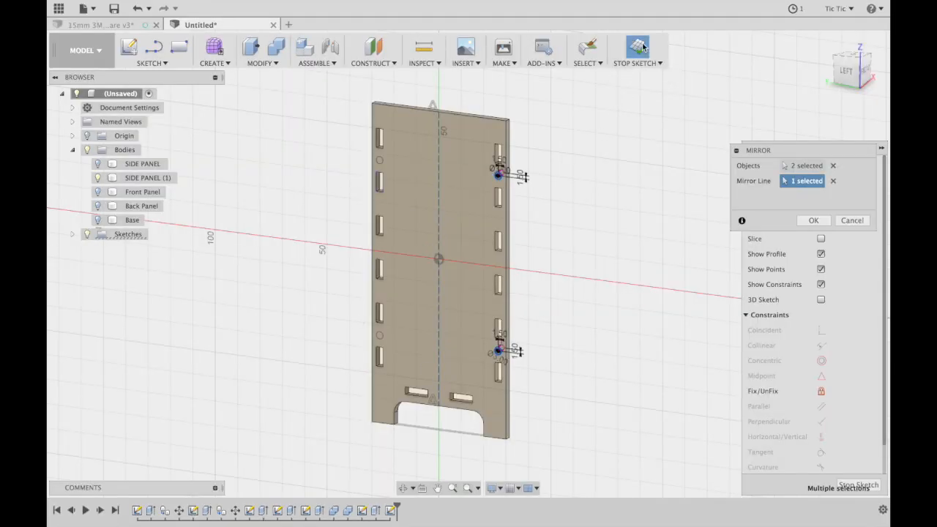
Show the SIDE PANEL body alongside SIDE PANEL (1).
{"action": "scroll", "coordinate": [617, 198], "scroll_direction": "up", "scroll_amount": 5}
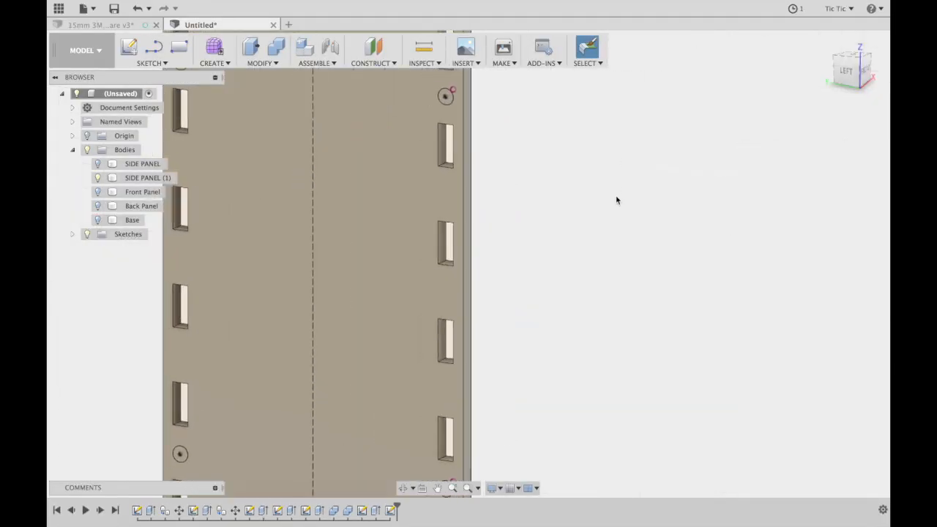
{"action": "scroll", "coordinate": [617, 198], "scroll_direction": "left", "scroll_amount": 3}
{"action": "scroll", "coordinate": [617, 197], "scroll_direction": "down", "scroll_amount": 3}
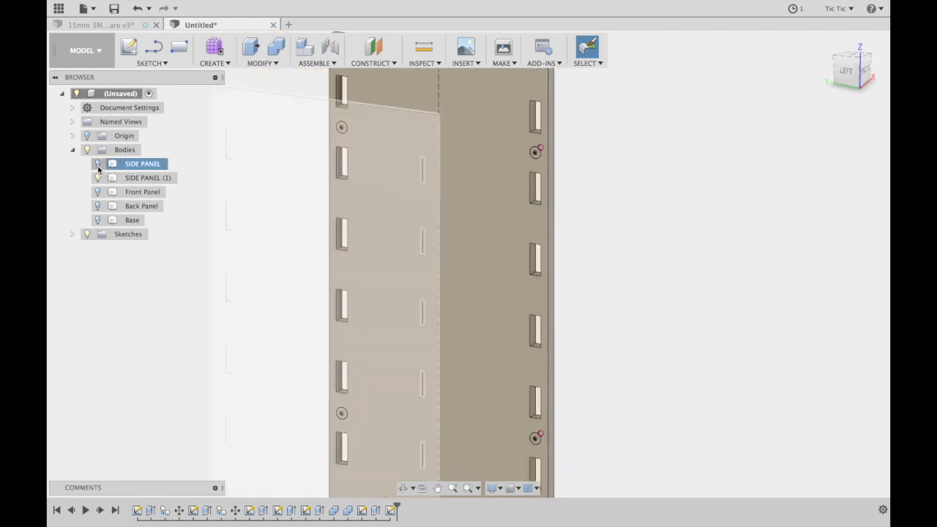
{"action": "left_click", "coordinate": [98, 165]}
{"action": "scroll", "coordinate": [712, 176], "scroll_direction": "down", "scroll_amount": 3}
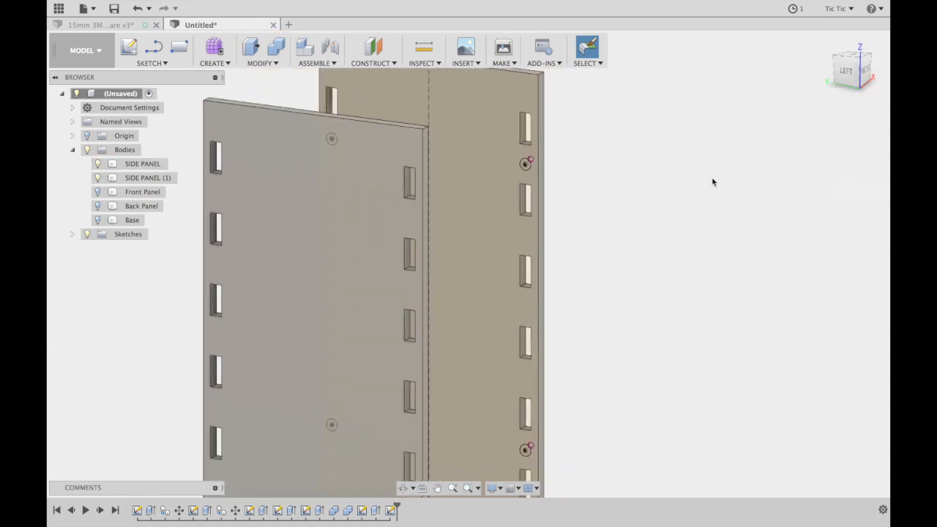
Try to extrude-cut all four circle profiles with the extent To Object, ending at the outer face of SIDE PANEL.
{"action": "key", "text": "q"}
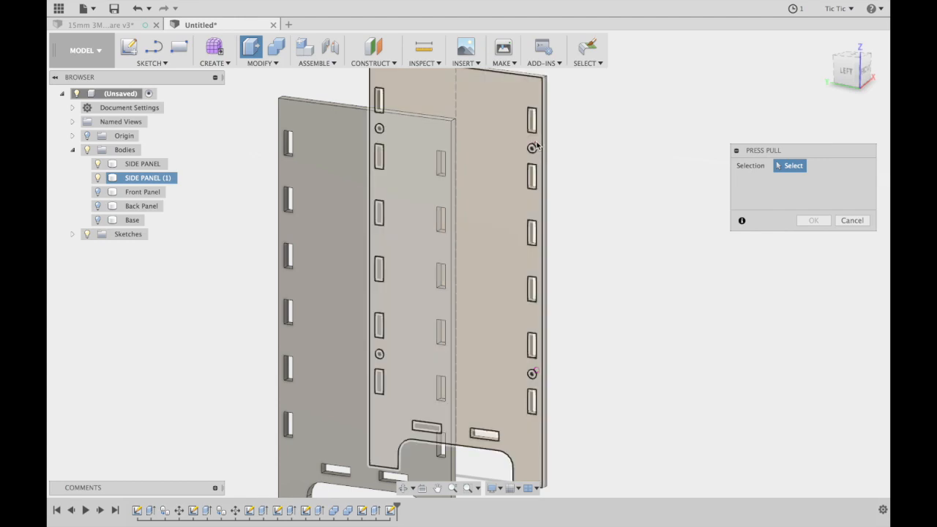
{"action": "left_click", "coordinate": [532, 150]}
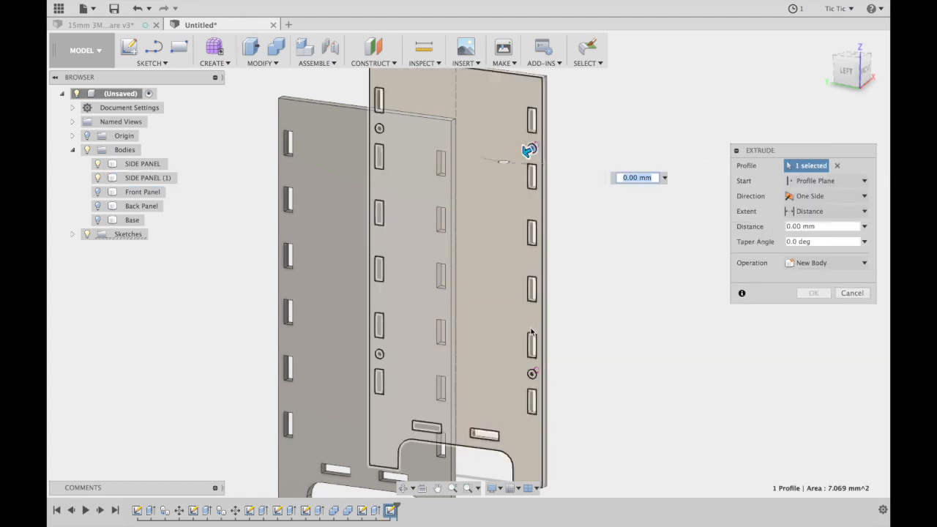
{"action": "left_click", "coordinate": [531, 375]}
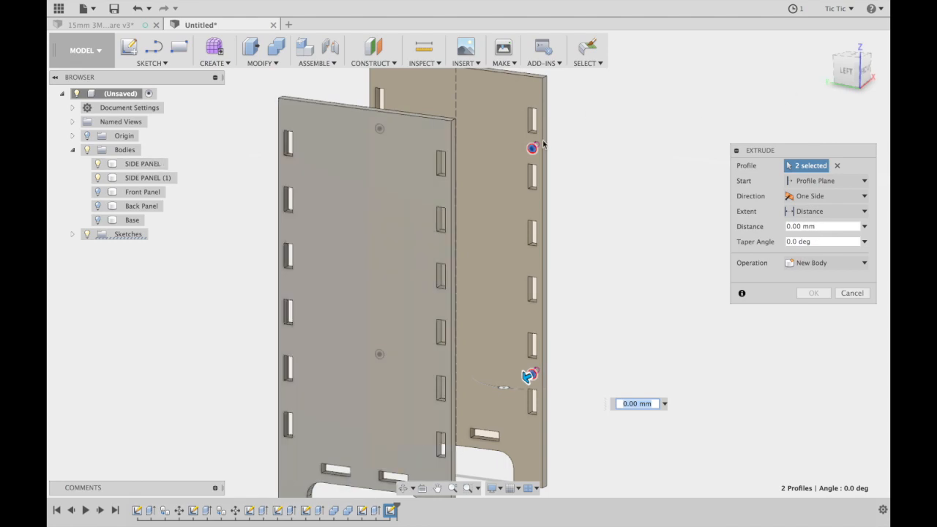
{"action": "left_click", "coordinate": [98, 164]}
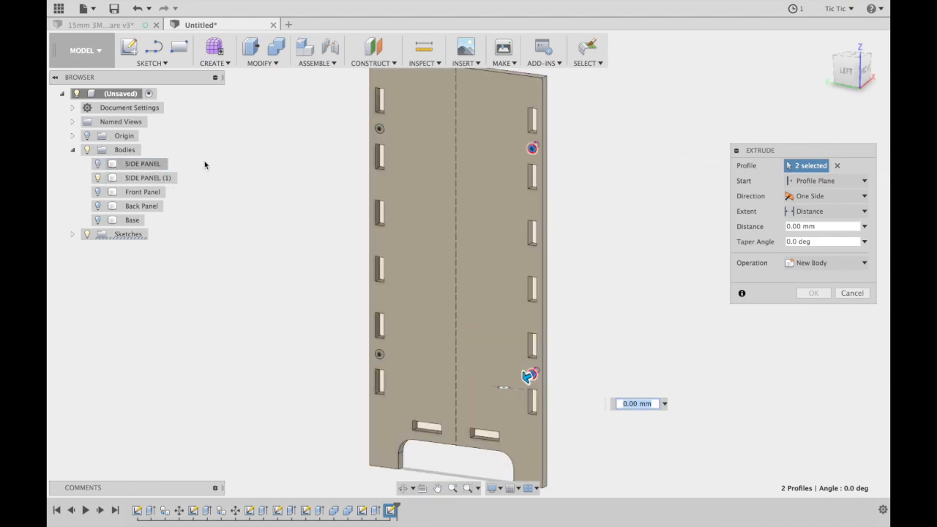
{"action": "left_click", "coordinate": [379, 129]}
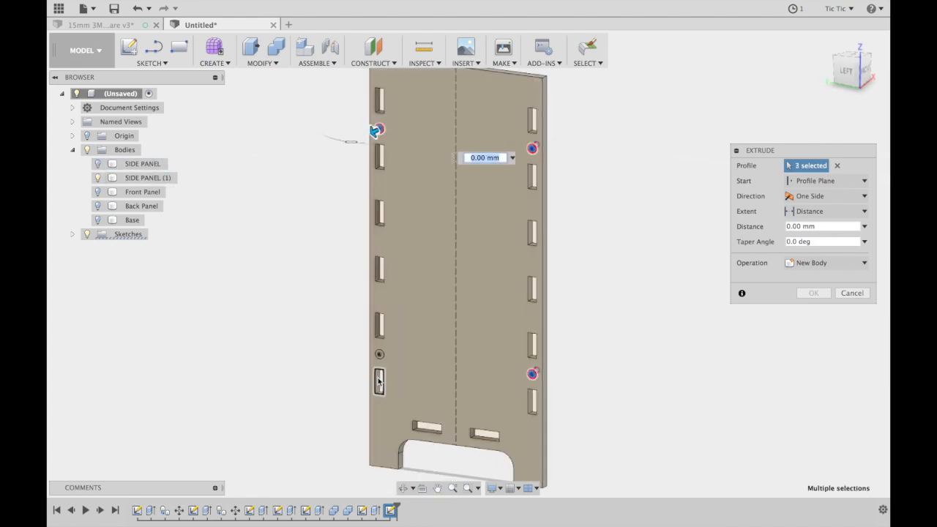
{"action": "left_click", "coordinate": [379, 355]}
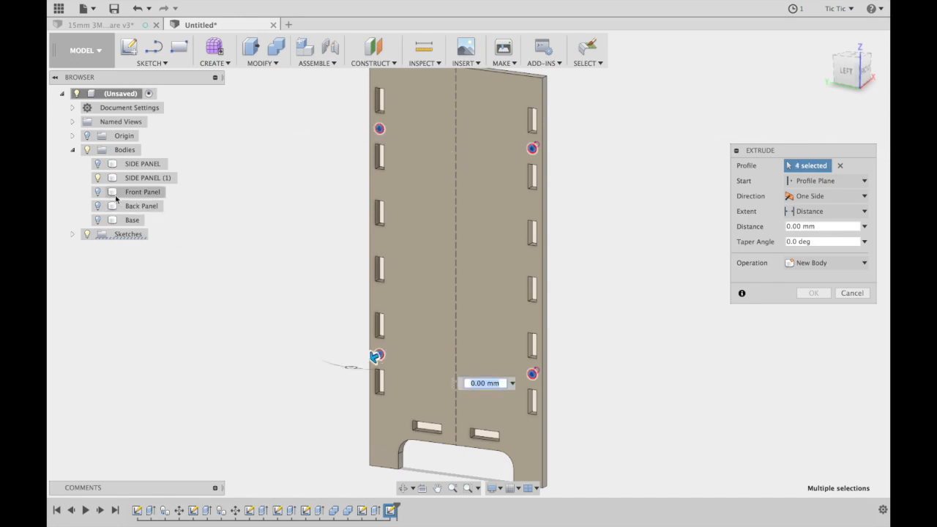
{"action": "left_click", "coordinate": [98, 165]}
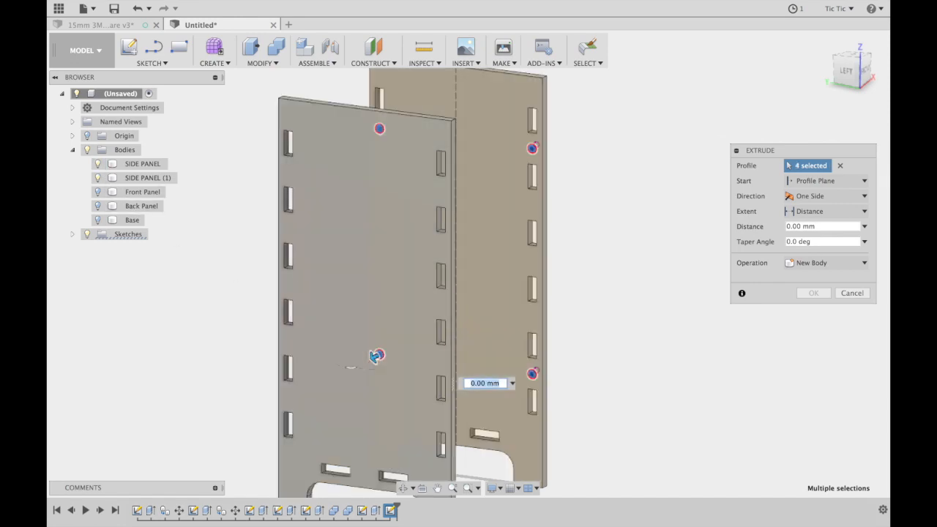
{"action": "left_click", "coordinate": [865, 211]}
{"action": "left_click", "coordinate": [813, 238]}
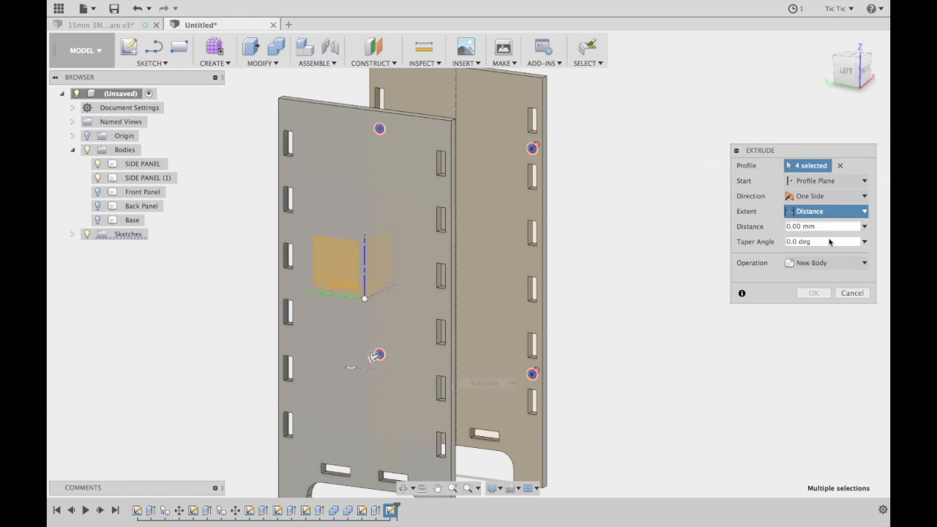
{"action": "left_click", "coordinate": [403, 208]}
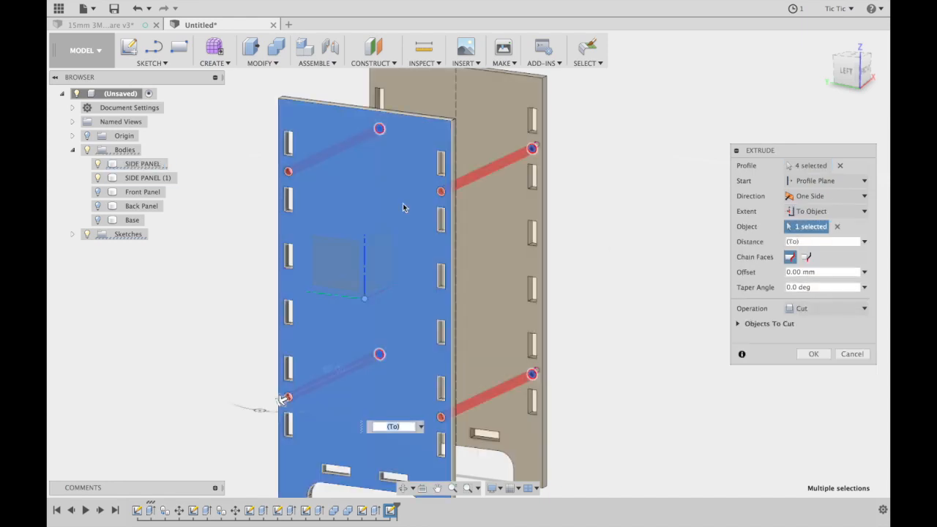
{"action": "left_click", "coordinate": [814, 355]}
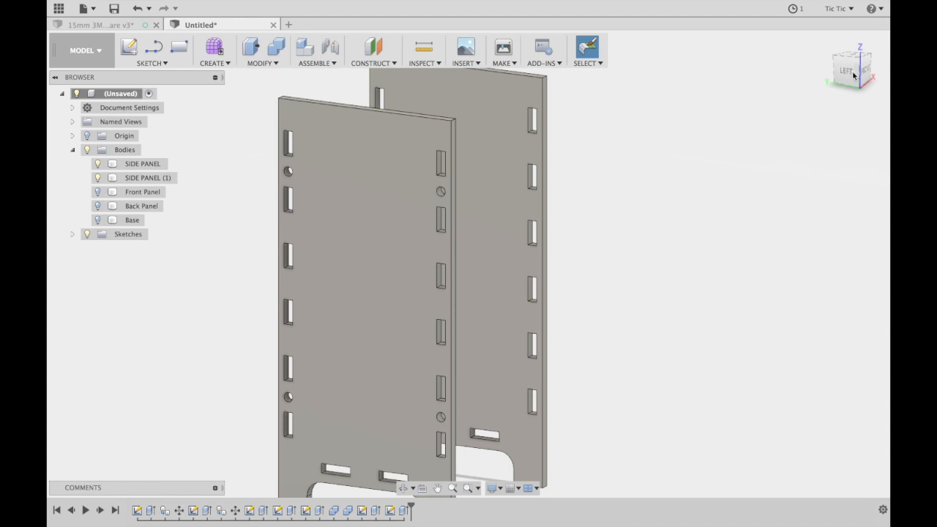
Inspect the holes in both side panels from the front-left and undo the circle extrude cut.
{"action": "scroll", "coordinate": [822, 82], "scroll_direction": "down", "scroll_amount": 4}
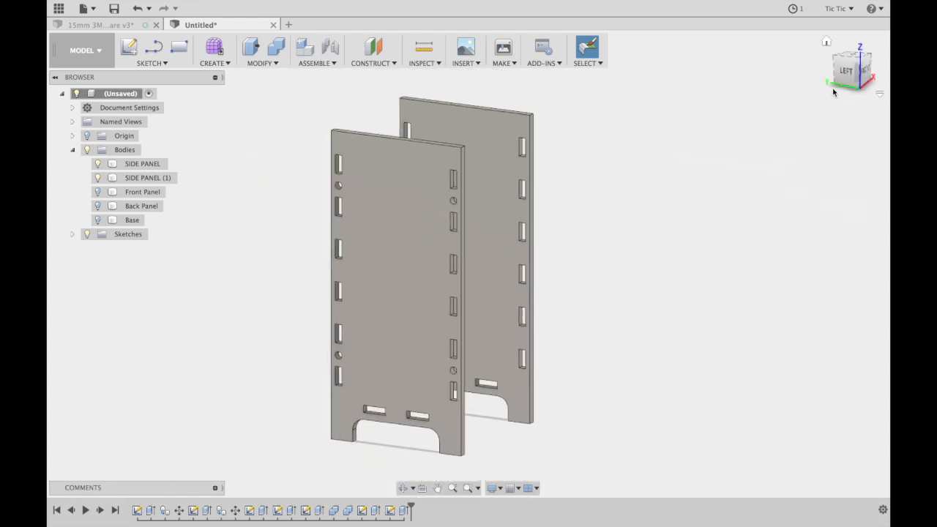
{"action": "left_click", "coordinate": [842, 88]}
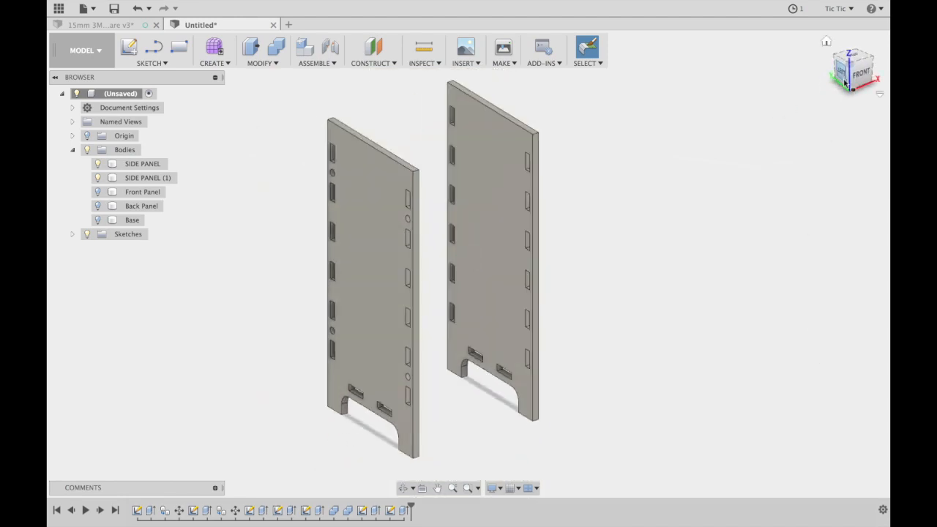
{"action": "key", "text": "ctrl+z"}
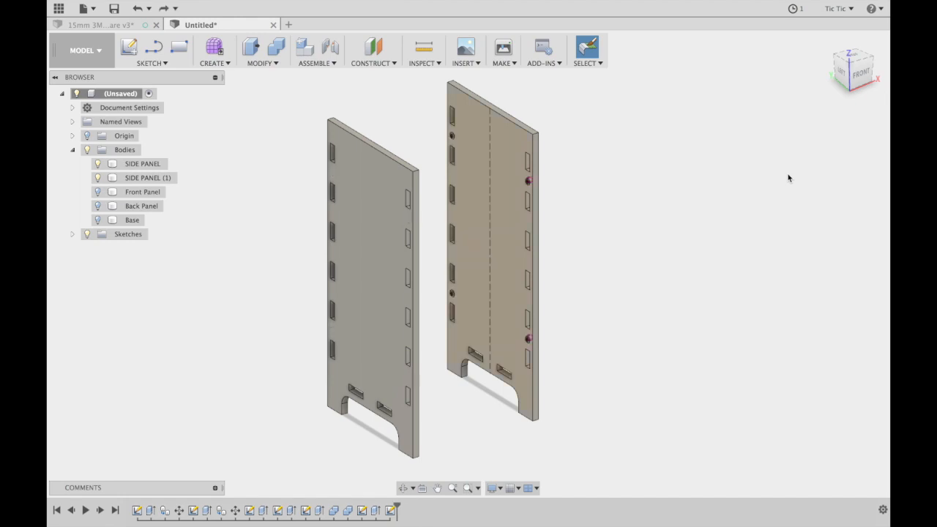
{"action": "scroll", "coordinate": [789, 178], "scroll_direction": "up", "scroll_amount": 3}
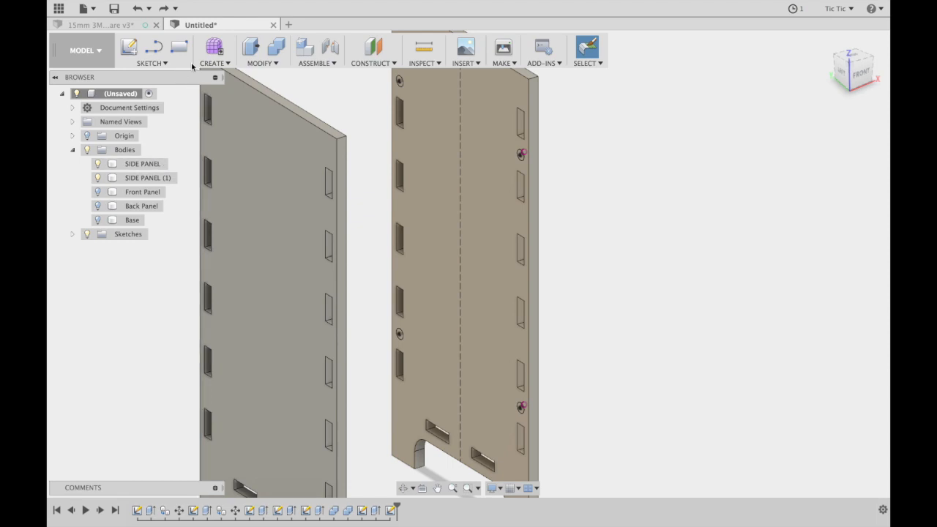
Set up a two-sided extrusion of all four circle profiles, with side 1 extending To Object at SIDE PANEL's outer face.
{"action": "left_click", "coordinate": [251, 47]}
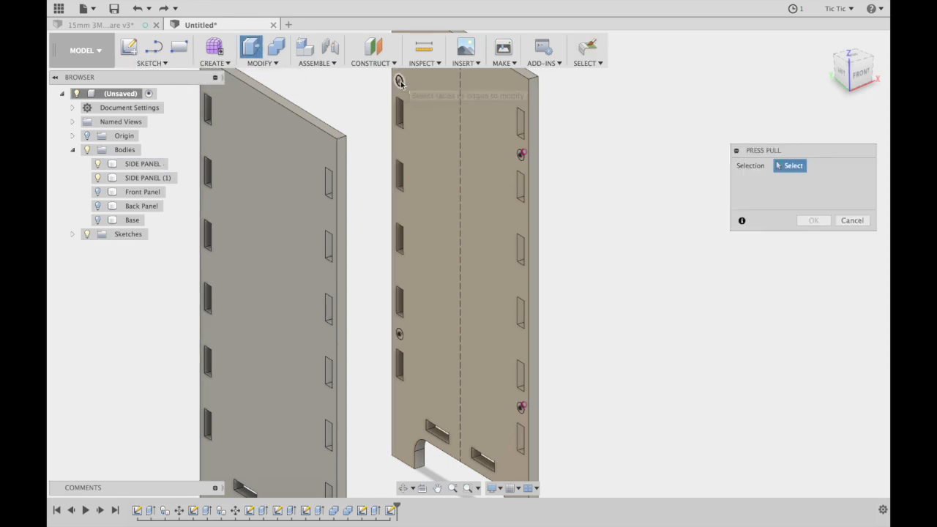
{"action": "left_click", "coordinate": [401, 83]}
{"action": "left_click", "coordinate": [520, 155]}
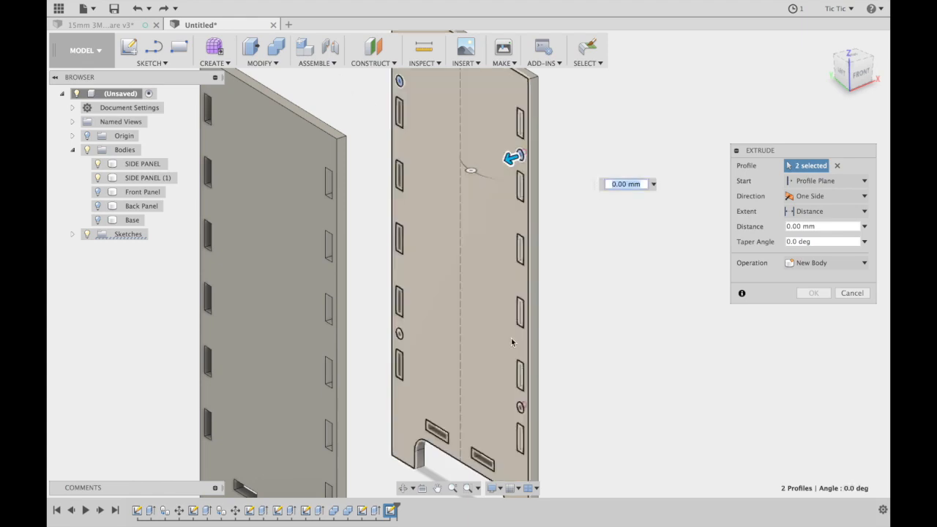
{"action": "left_click", "coordinate": [520, 408]}
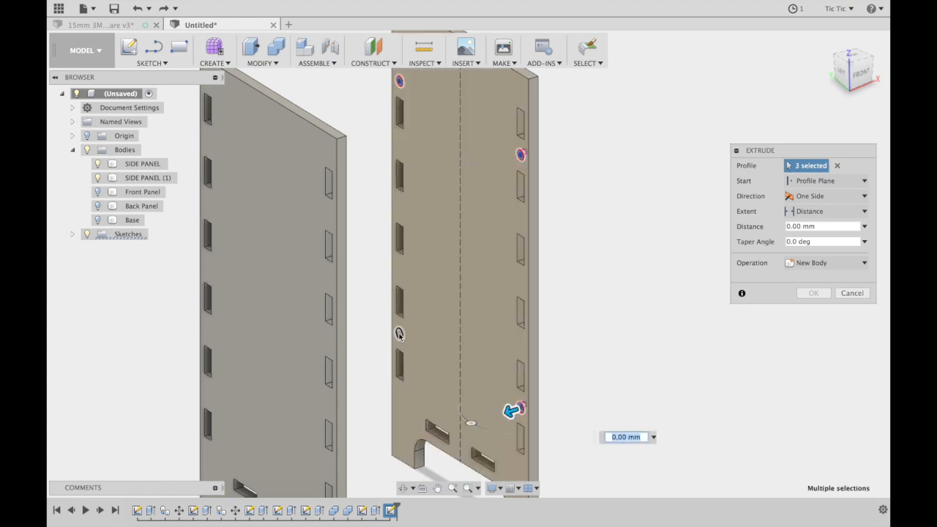
{"action": "left_click", "coordinate": [400, 334]}
{"action": "left_click", "coordinate": [845, 200]}
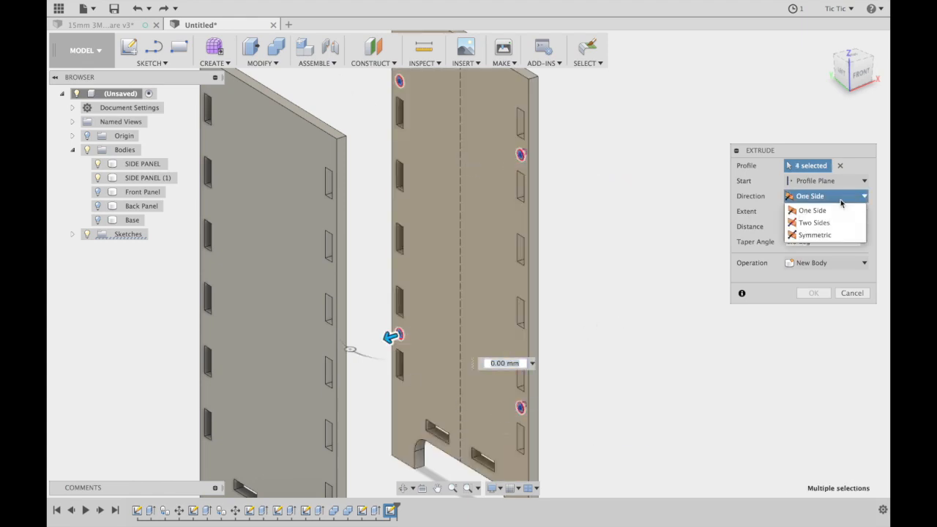
{"action": "left_click", "coordinate": [842, 222]}
{"action": "left_click", "coordinate": [828, 226]}
{"action": "left_click", "coordinate": [813, 248]}
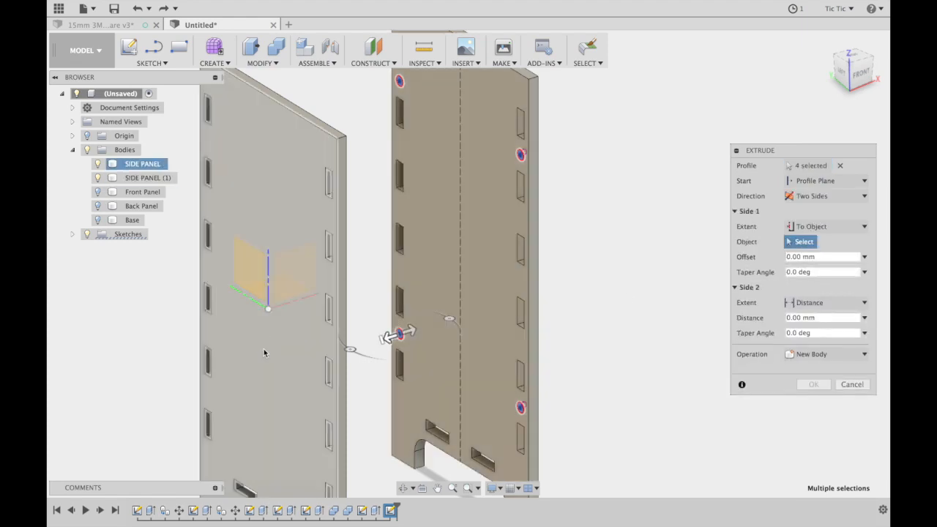
{"action": "left_click", "coordinate": [265, 350]}
Extend side 2 To Object at the outer face of SIDE PANEL (1) and complete the extrusion as a cut.
{"action": "left_click", "coordinate": [862, 70]}
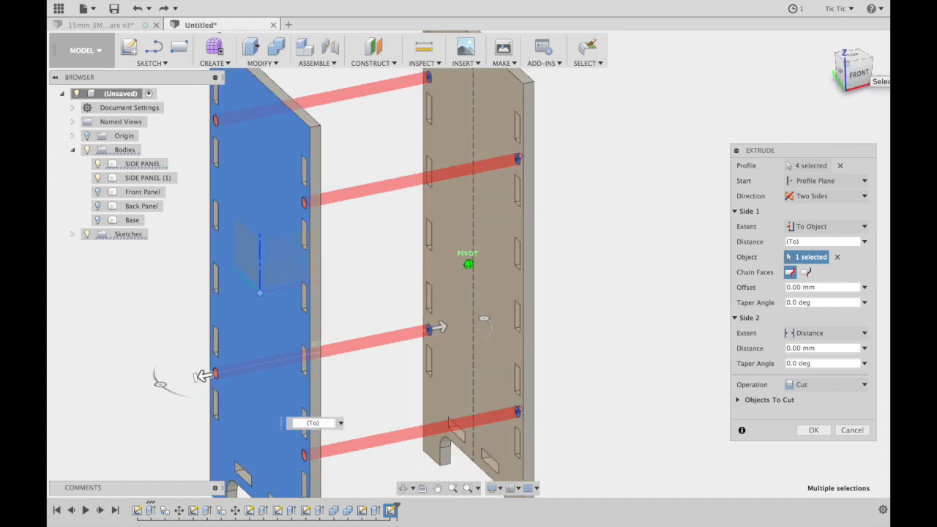
{"action": "left_click", "coordinate": [861, 334]}
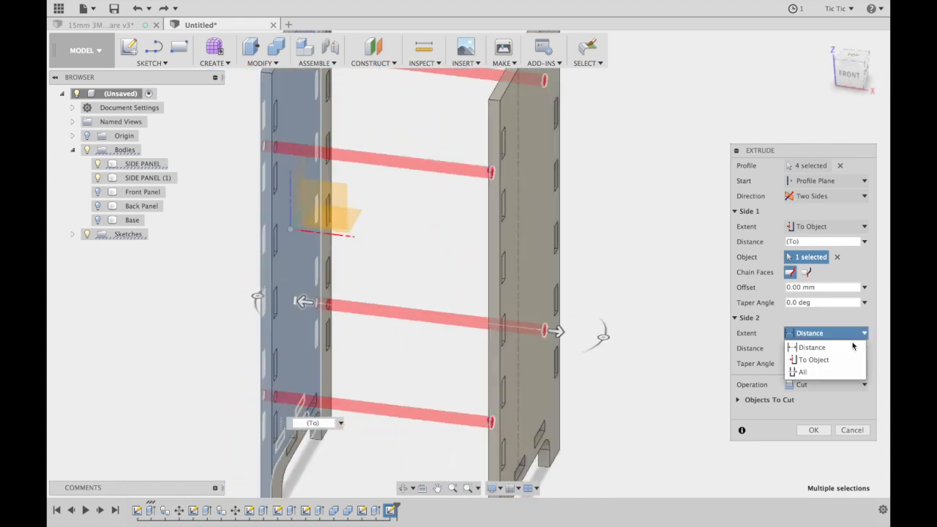
{"action": "left_click", "coordinate": [809, 358]}
{"action": "left_click", "coordinate": [525, 251]}
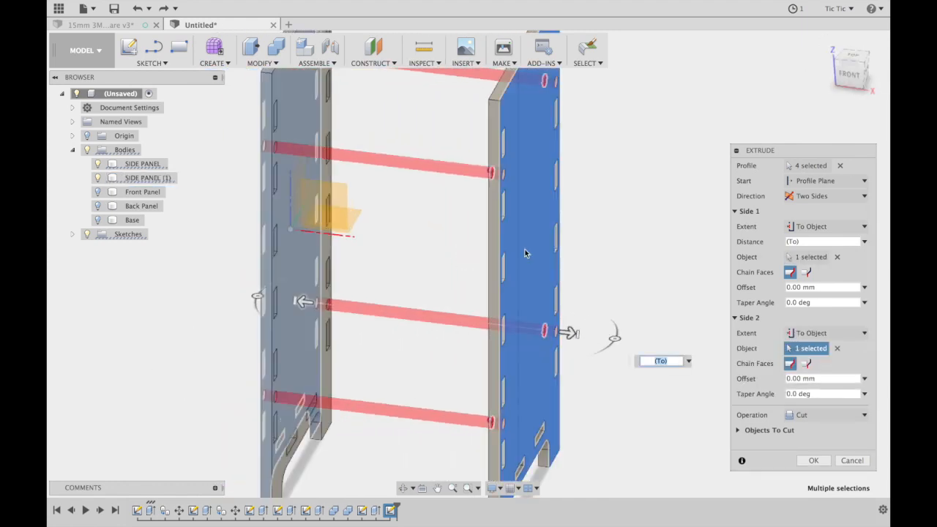
{"action": "left_click", "coordinate": [814, 461]}
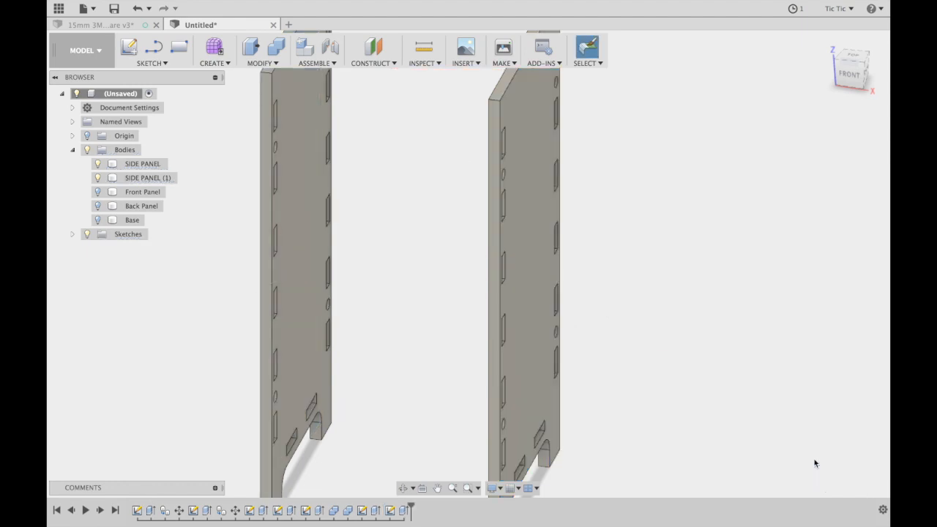
Show the Front Panel, Back Panel and Base bodies and inspect the assembled box from the right, back and underneath.
{"action": "scroll", "coordinate": [816, 463], "scroll_direction": "down", "scroll_amount": 5}
{"action": "scroll", "coordinate": [816, 464], "scroll_direction": "right", "scroll_amount": 2}
{"action": "scroll", "coordinate": [816, 464], "scroll_direction": "left", "scroll_amount": 3}
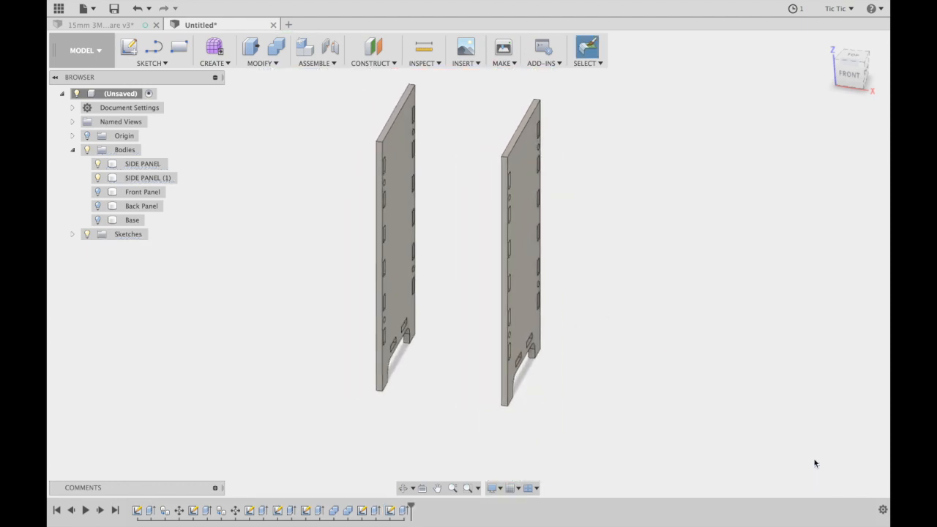
{"action": "left_click", "coordinate": [97, 192]}
{"action": "left_click", "coordinate": [97, 206]}
{"action": "left_click", "coordinate": [98, 220]}
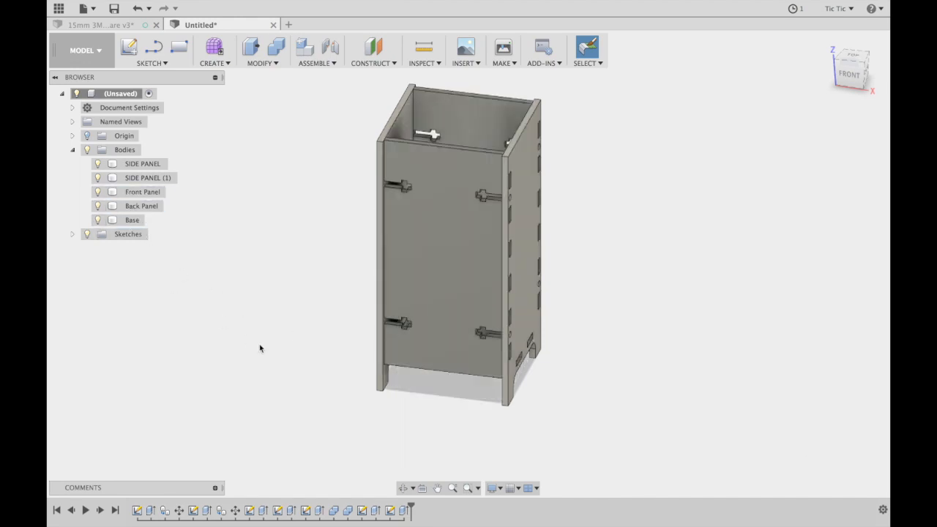
{"action": "mouse_move", "coordinate": [853, 78]}
{"action": "left_mouse_down"}
{"action": "mouse_move", "coordinate": [799, 74]}
{"action": "mouse_move", "coordinate": [700, 104]}
{"action": "mouse_move", "coordinate": [663, 91]}
{"action": "mouse_move", "coordinate": [585, 103]}
{"action": "mouse_move", "coordinate": [615, 132]}
{"action": "mouse_move", "coordinate": [647, 64]}
{"action": "mouse_move", "coordinate": [695, 66]}
{"action": "mouse_move", "coordinate": [692, 57]}
{"action": "mouse_move", "coordinate": [755, 286]}
{"action": "left_mouse_up"}
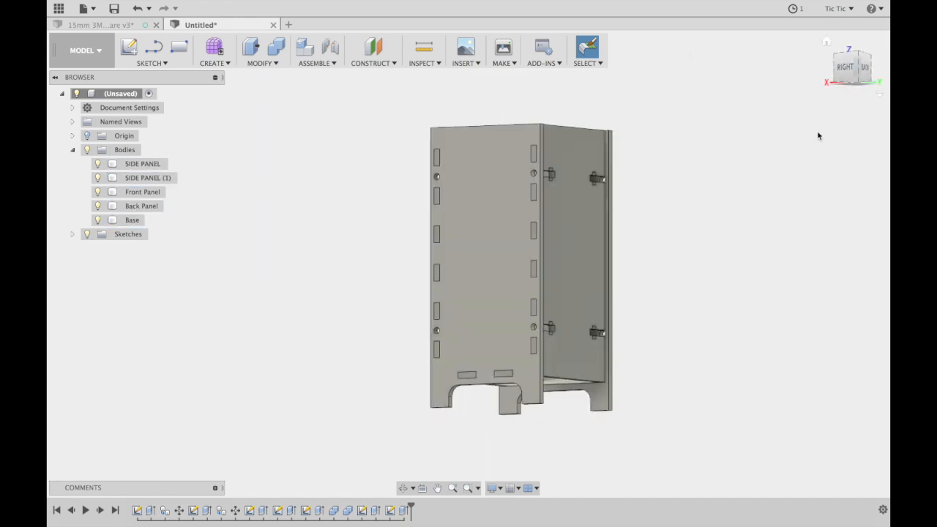
{"action": "left_click", "coordinate": [846, 80]}
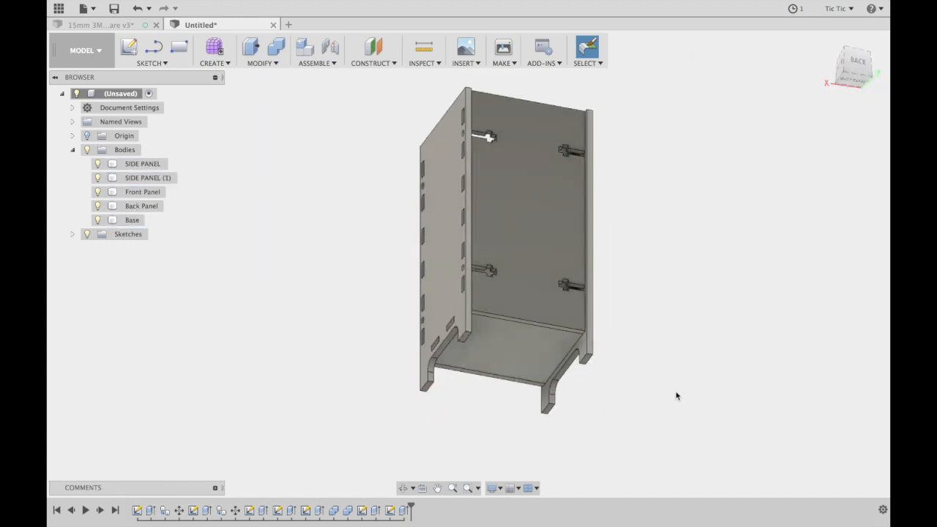
{"action": "left_click", "coordinate": [844, 87]}
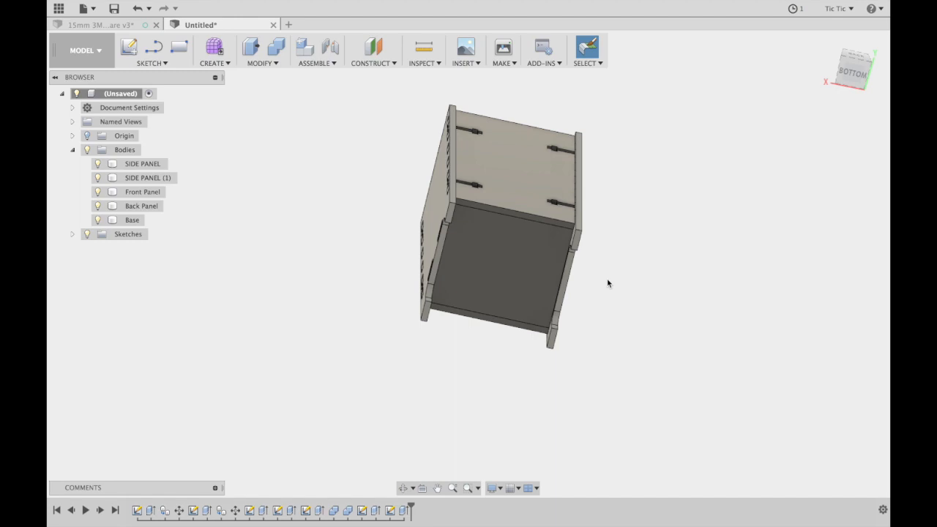
{"action": "mouse_move", "coordinate": [854, 78]}
{"action": "left_mouse_down"}
{"action": "mouse_move", "coordinate": [855, 110]}
{"action": "mouse_move", "coordinate": [811, 126]}
{"action": "left_mouse_up"}
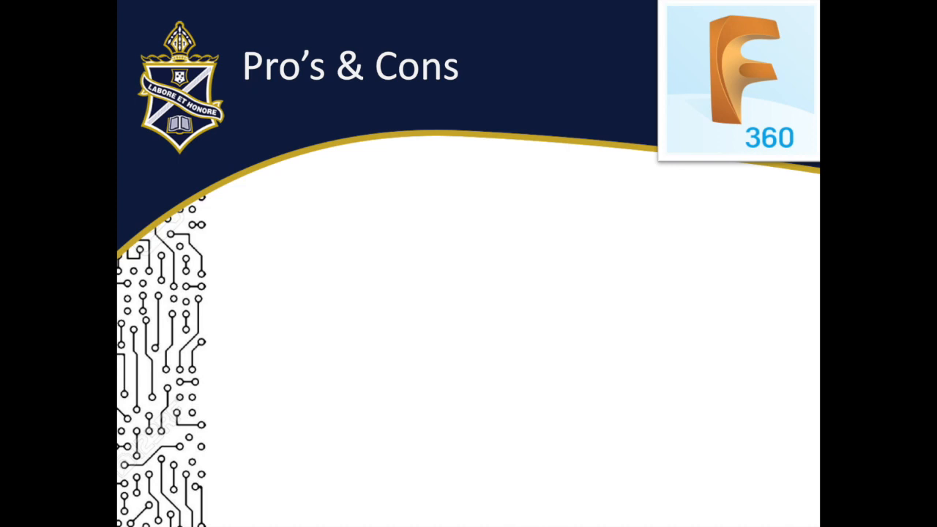
{"action": "key", "text": "Right"}
{"action": "key", "text": "Right"}
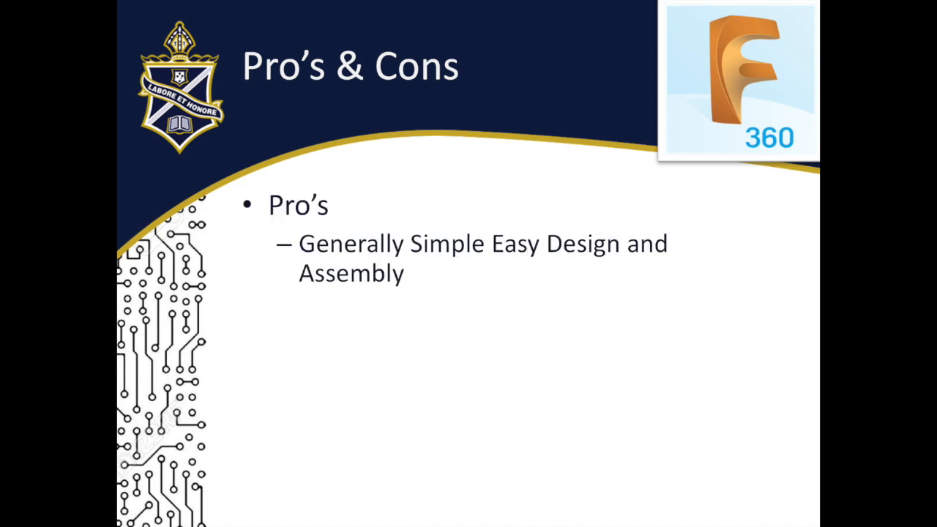